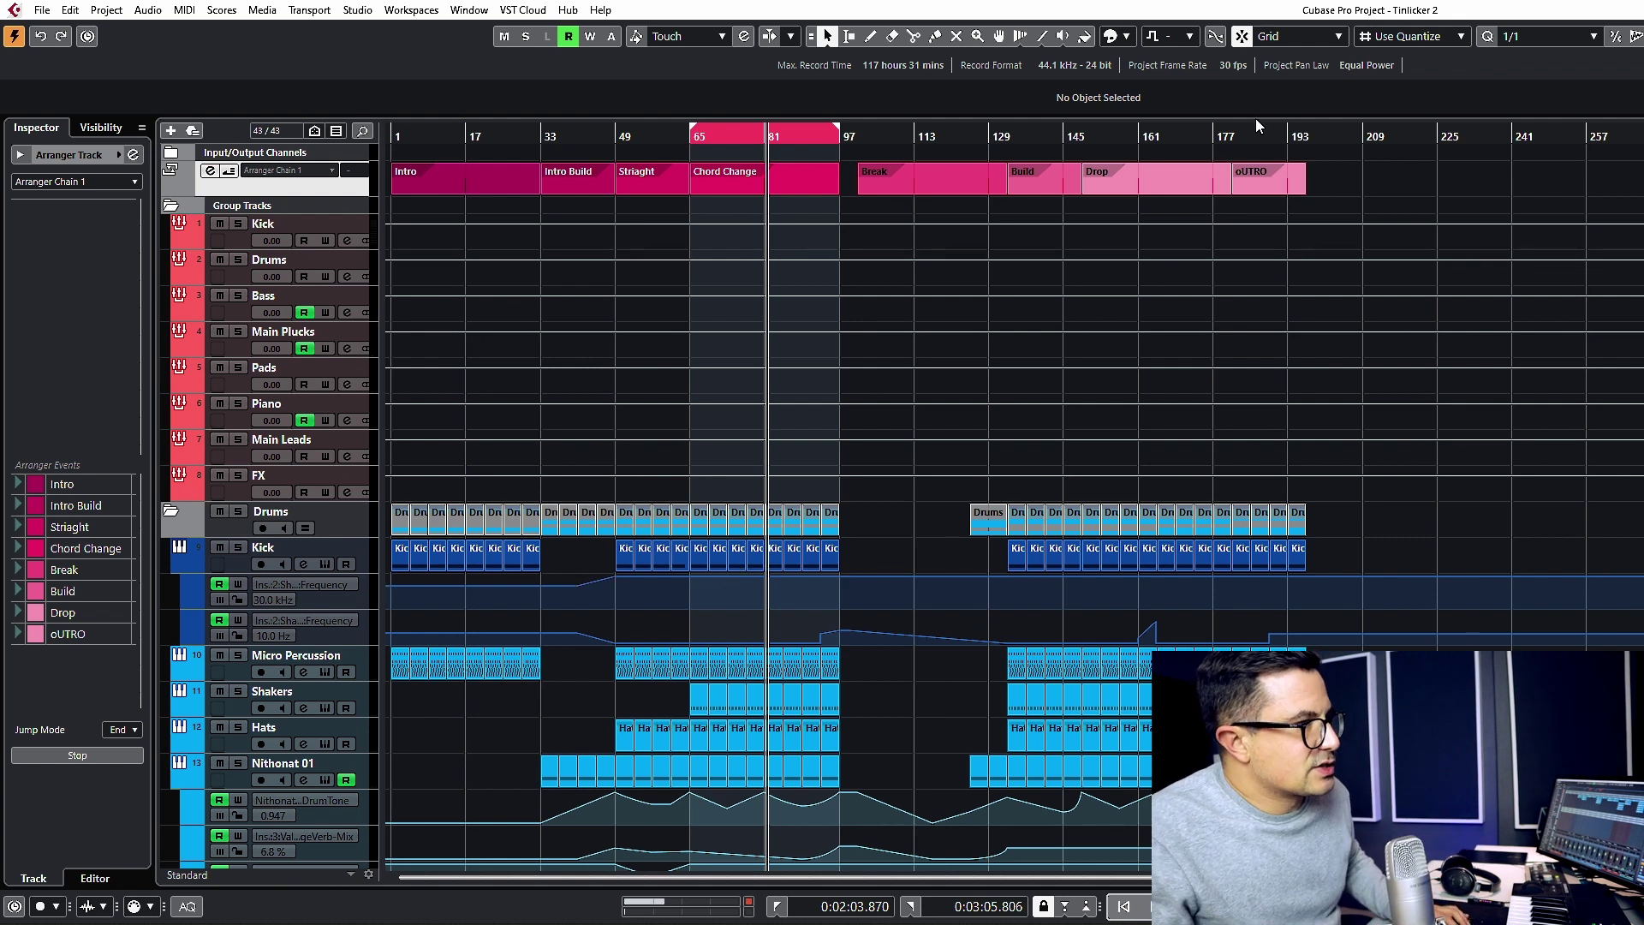
# Set the locator range to span the whole arrangement, from bar 1 to the end of the outro section.
pyautogui.click(1300, 137)
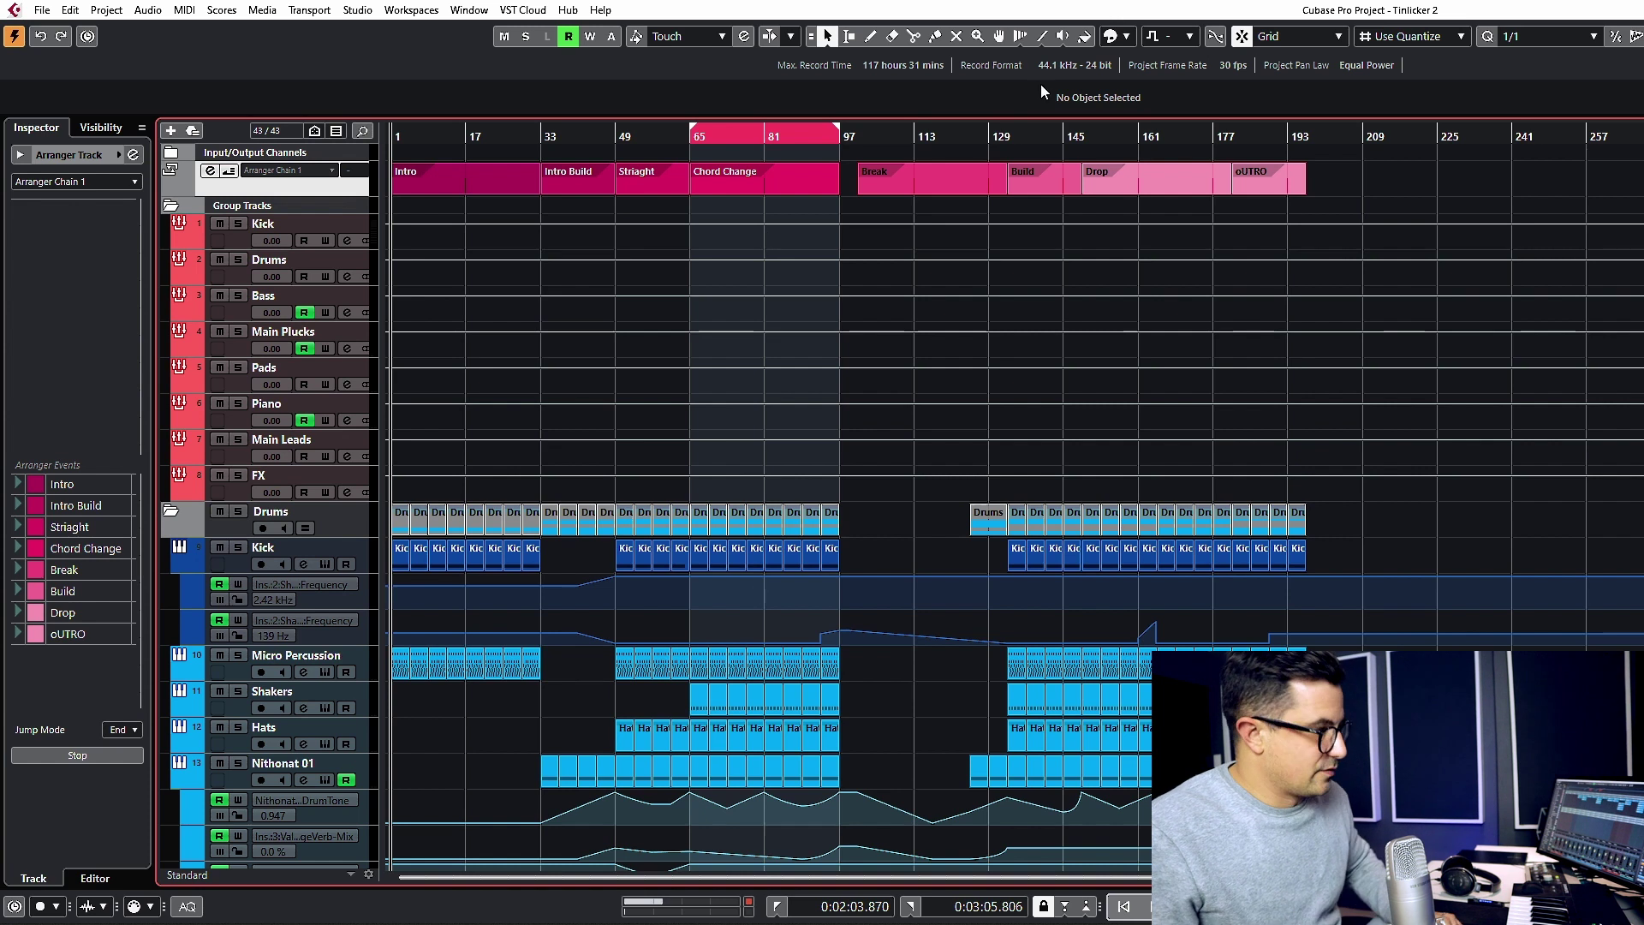
pyautogui.scroll(-5, 1000, 411)
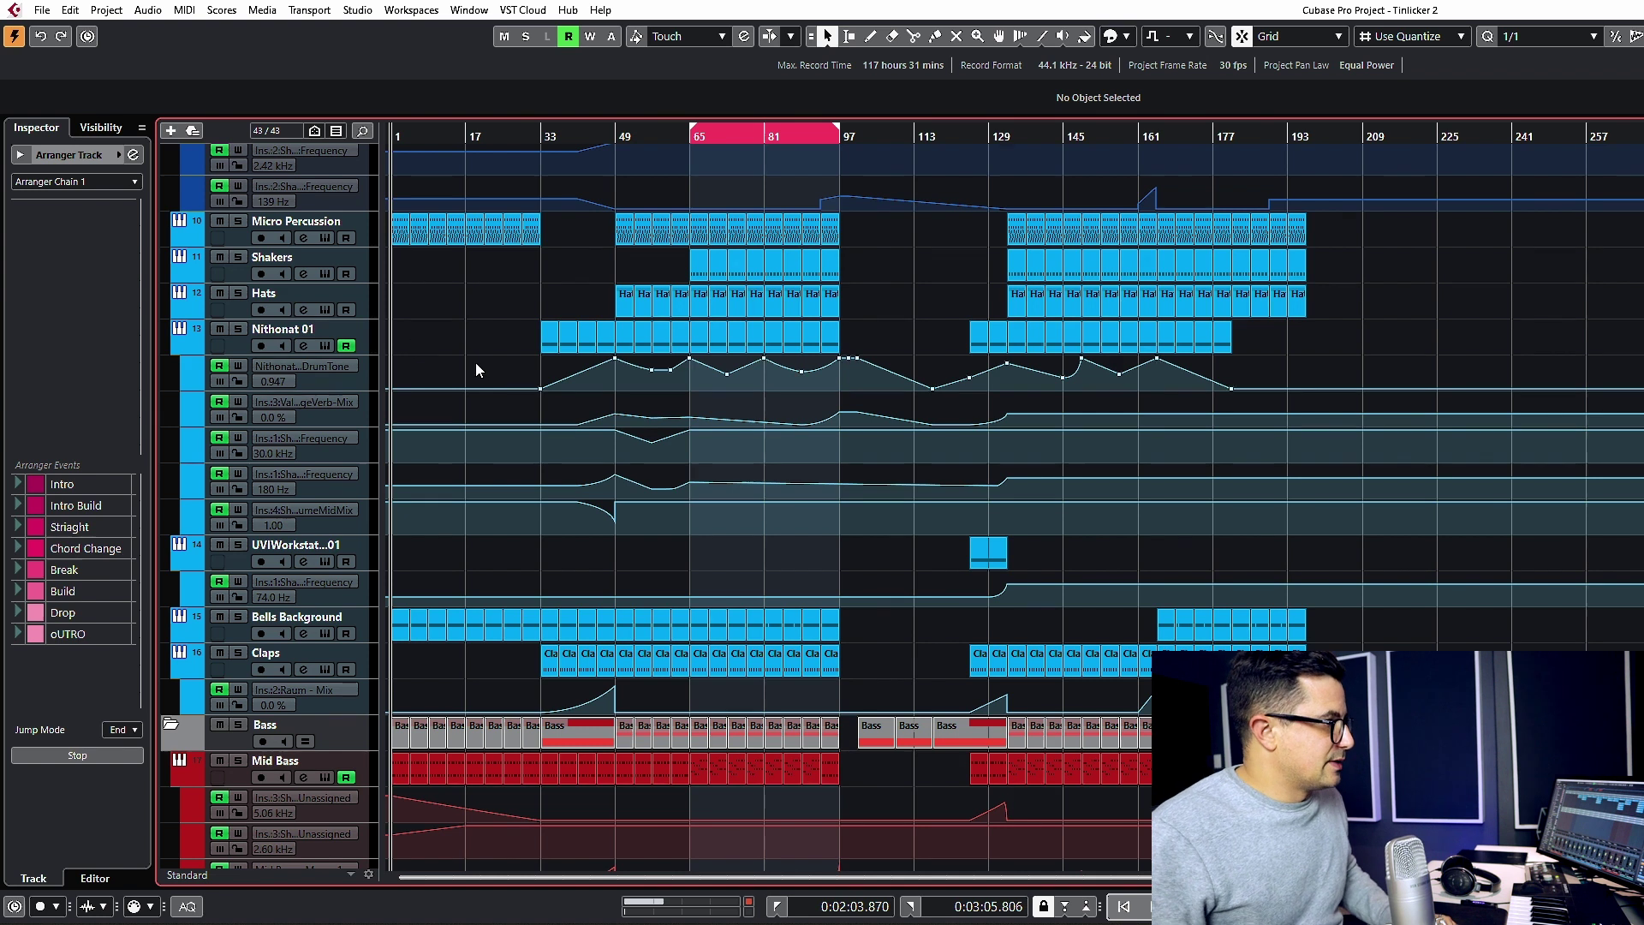
pyautogui.scroll(6, 513, 317)
pyautogui.moveTo(1484, 193); pyautogui.dragTo(351, 168)
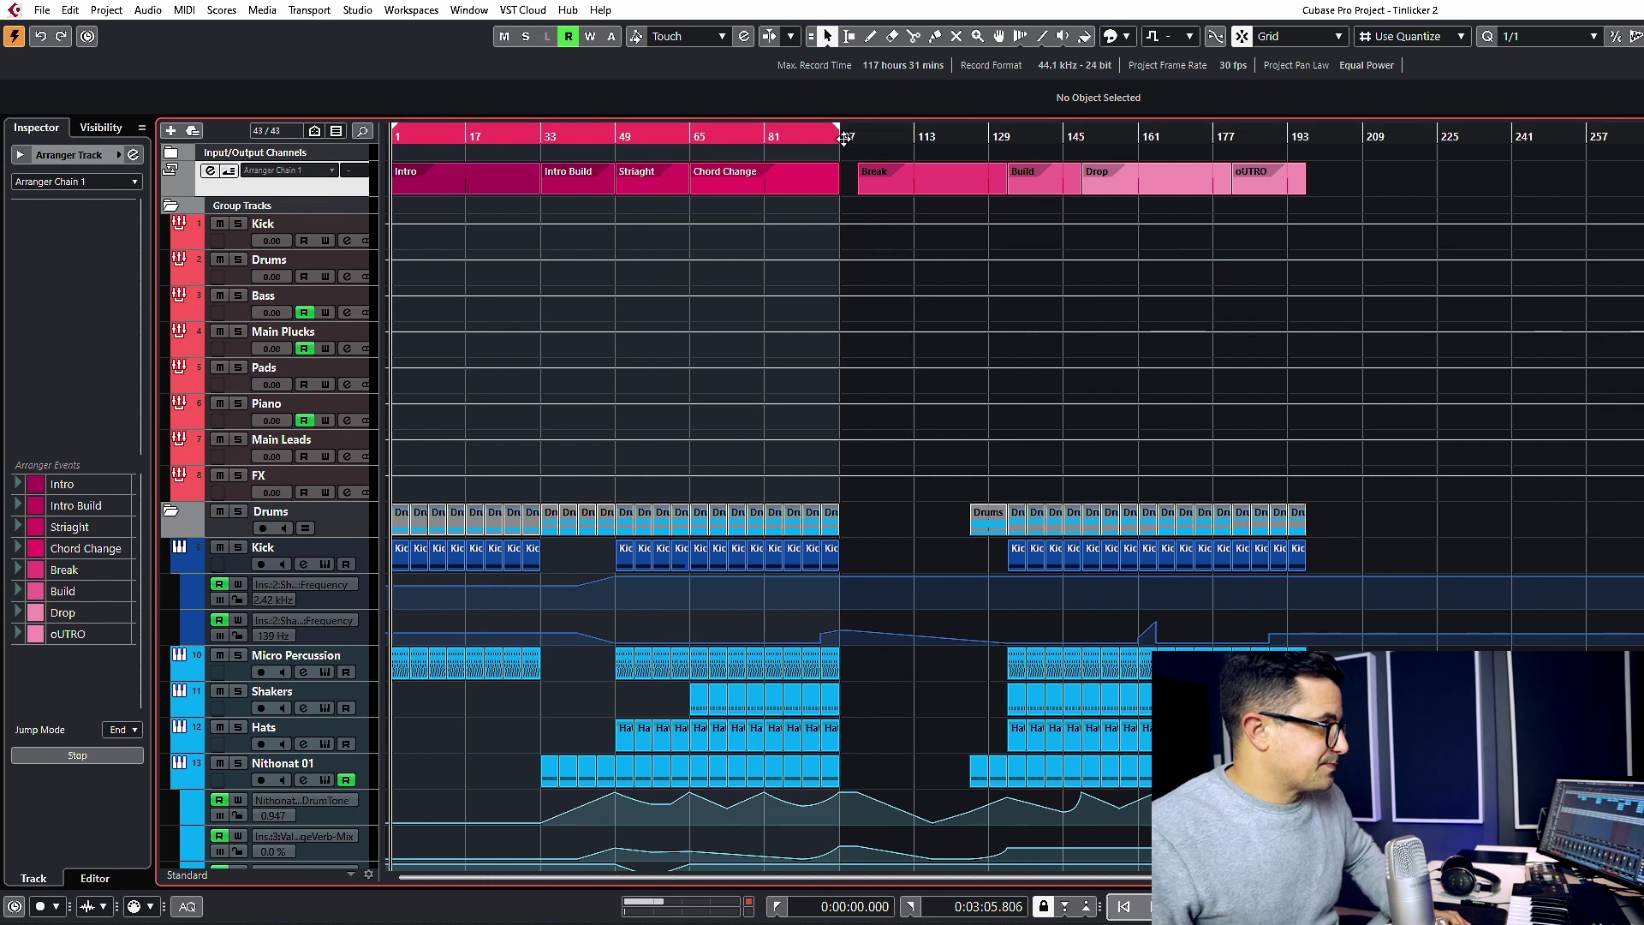
pyautogui.moveTo(827, 132); pyautogui.dragTo(1308, 155)
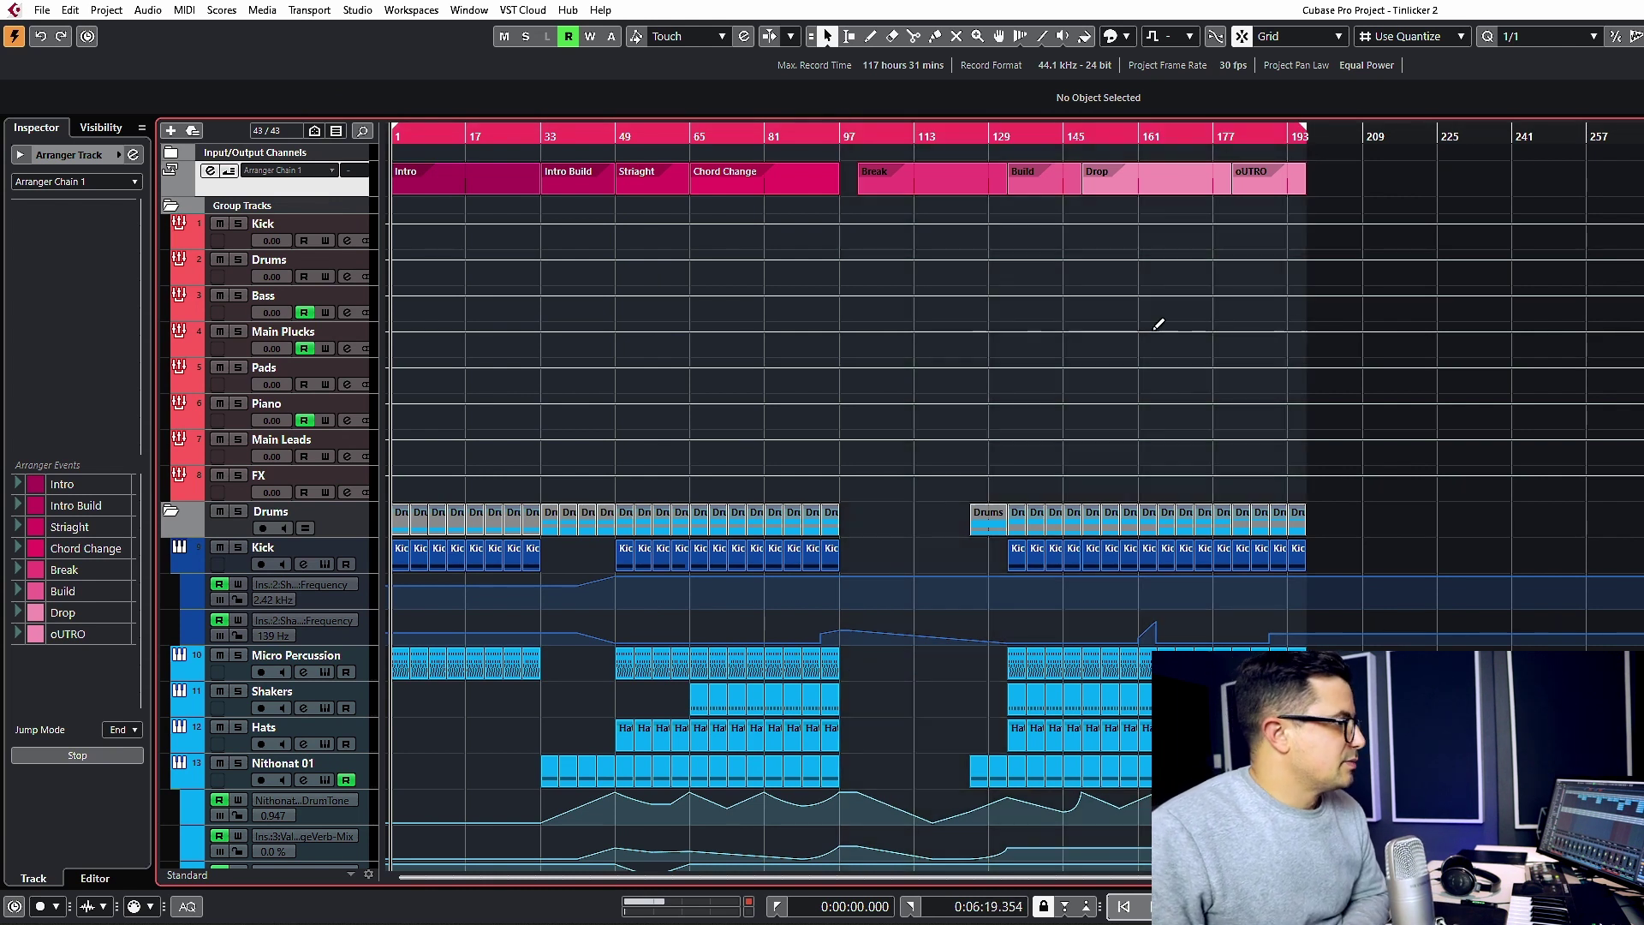
# Add one marker track named EDITS beneath the arranger track.
pyautogui.rightClick(358, 194)
pyautogui.moveTo(505, 209)
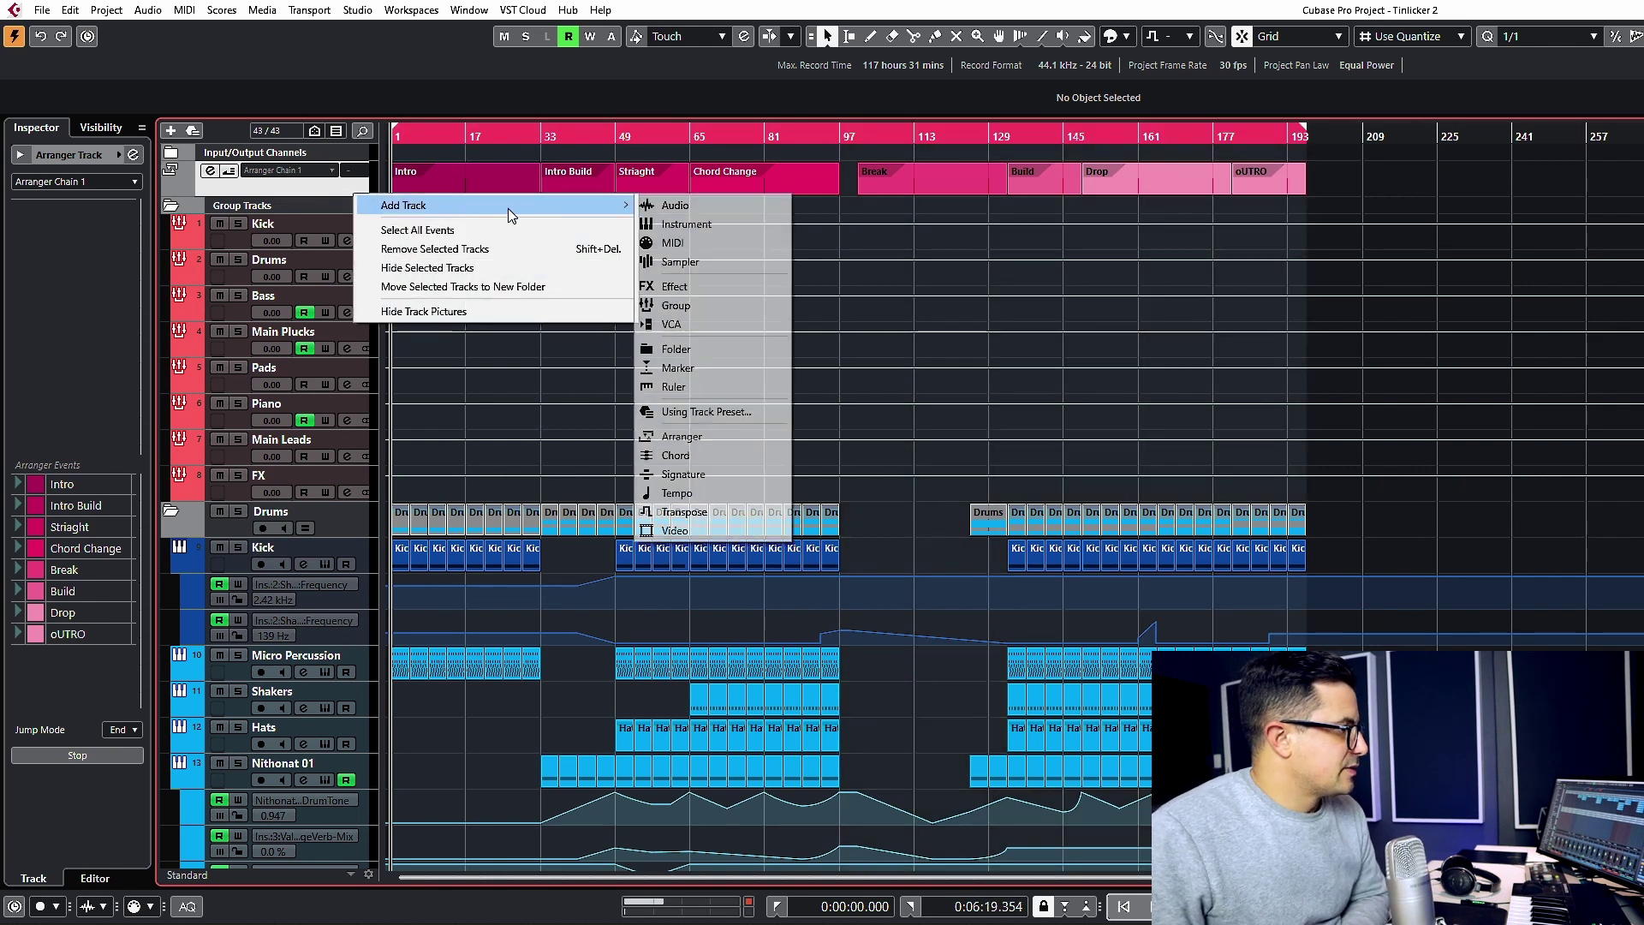
pyautogui.click(676, 367)
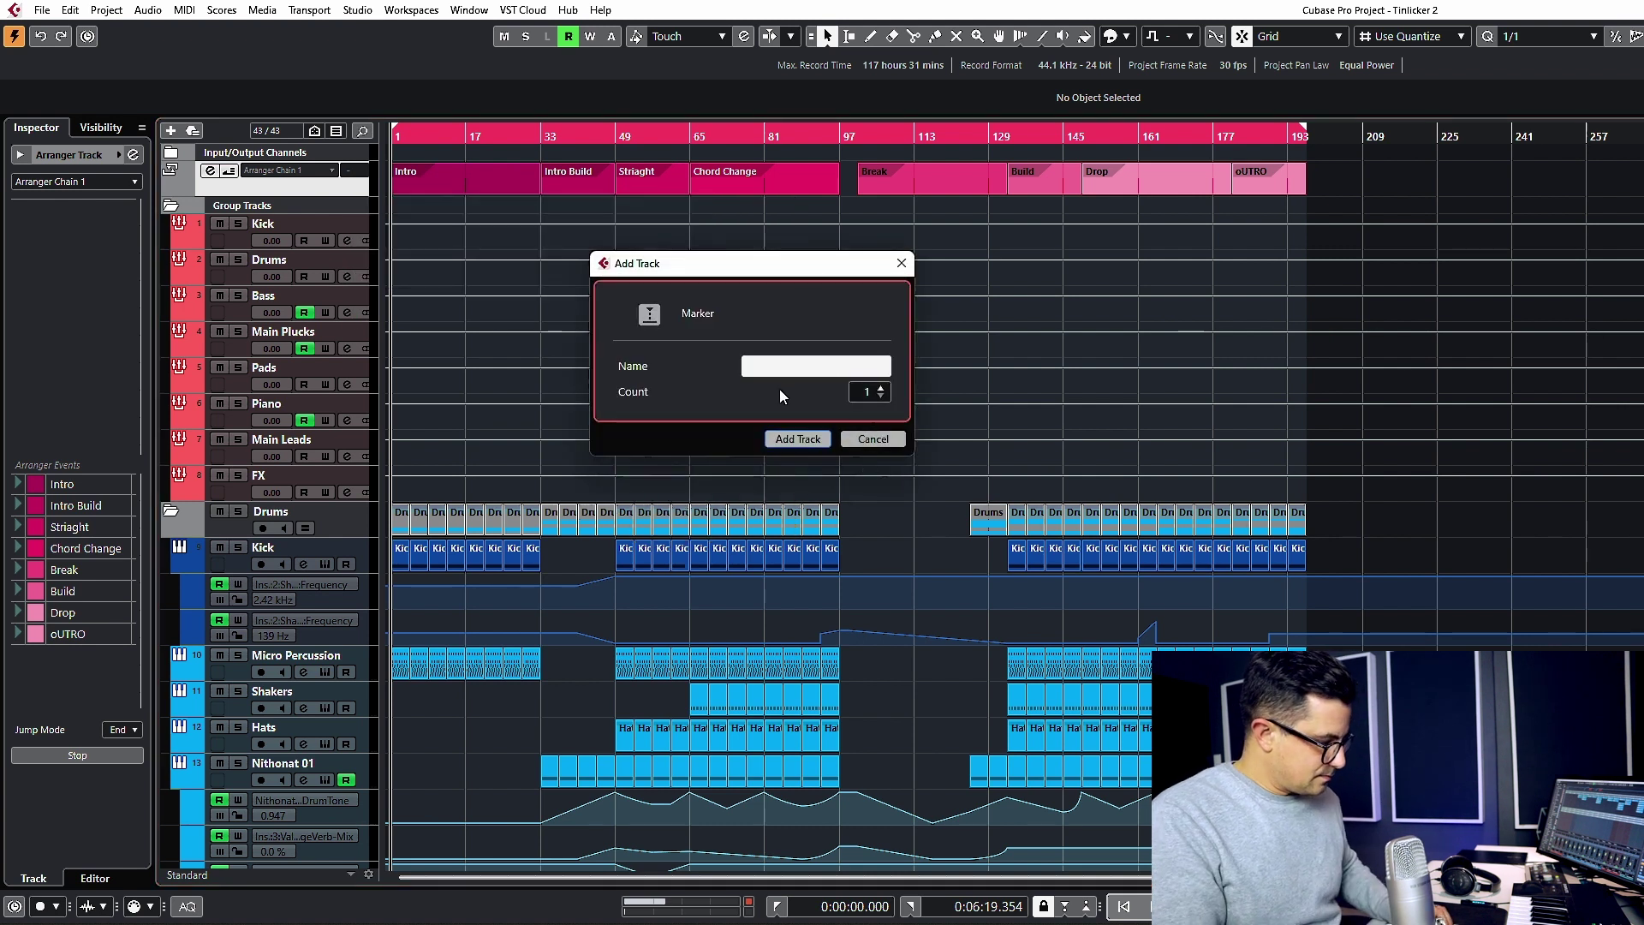
pyautogui.write('edit')
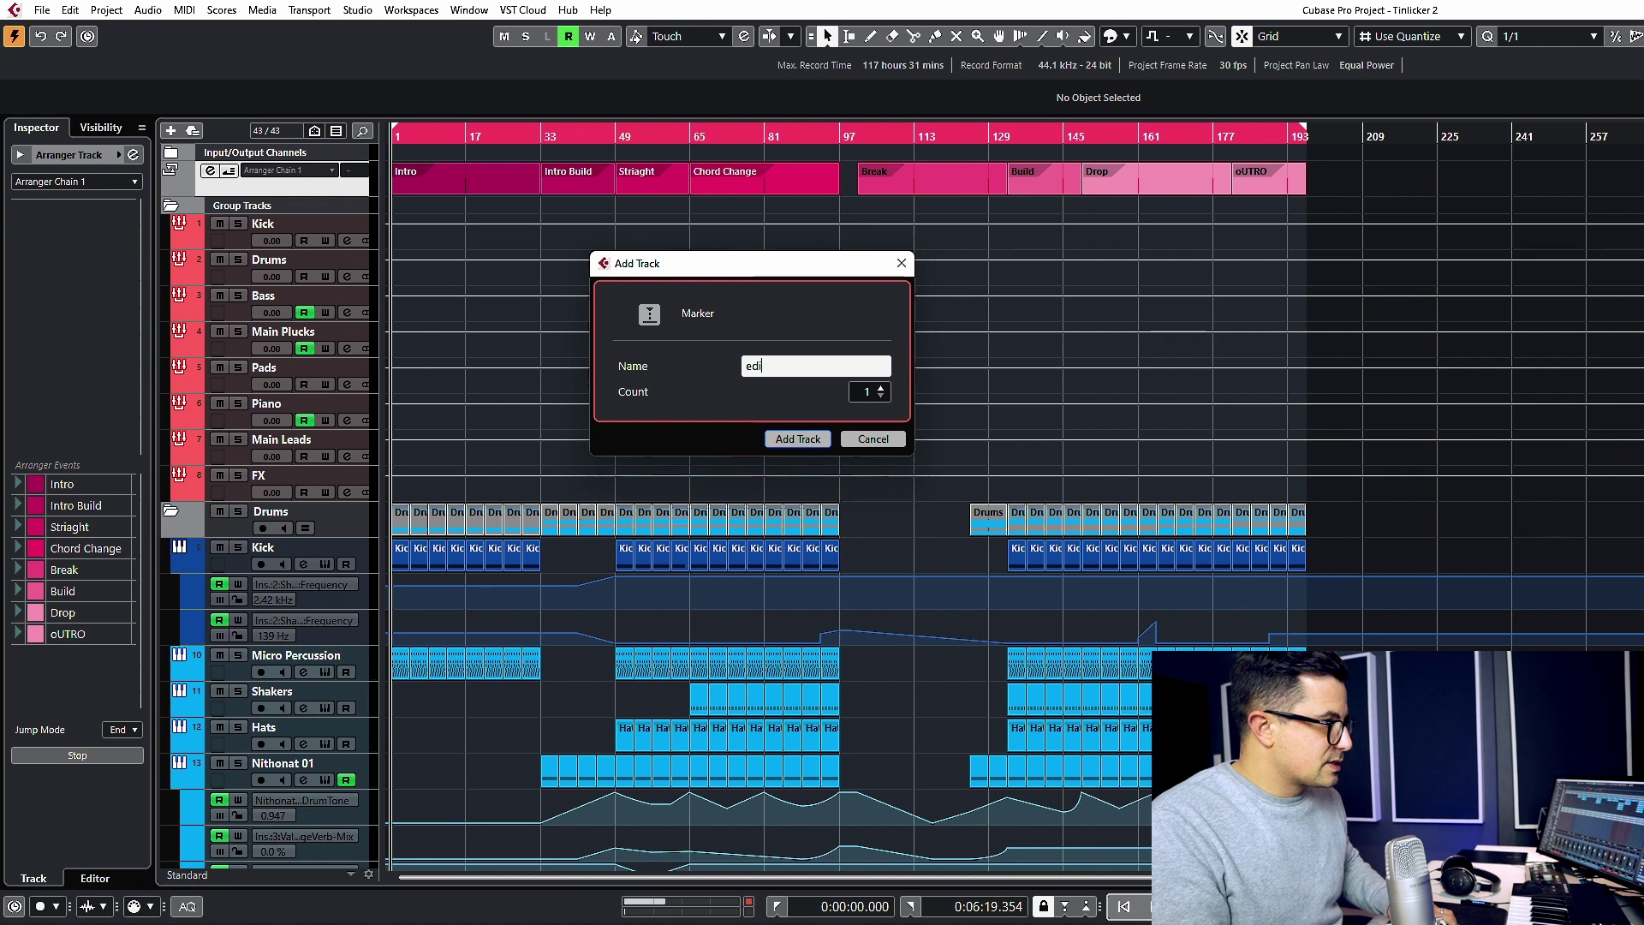
pyautogui.press('BackSpace')
pyautogui.press('BackSpace')
pyautogui.press('BackSpace')
pyautogui.press('BackSpace')
pyautogui.write('EDITS')
pyautogui.press('Return')
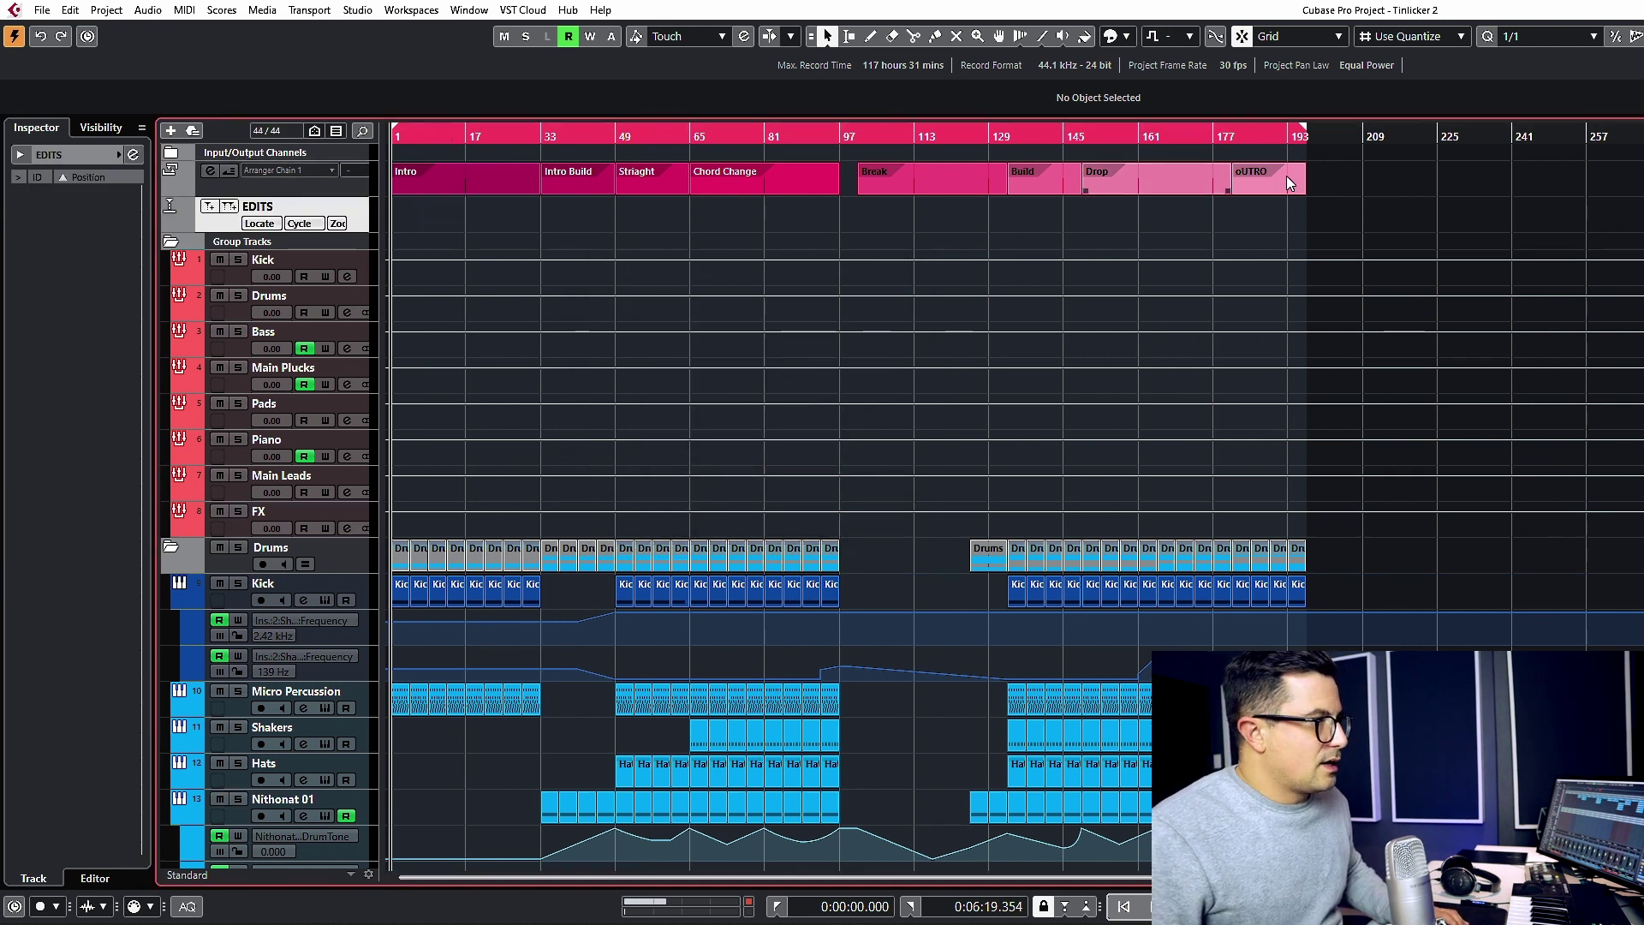
# Extend the locator range to bar 201 and create a cycle marker over it on the EDITS track.
pyautogui.moveTo(1302, 134); pyautogui.dragTo(1325, 139)
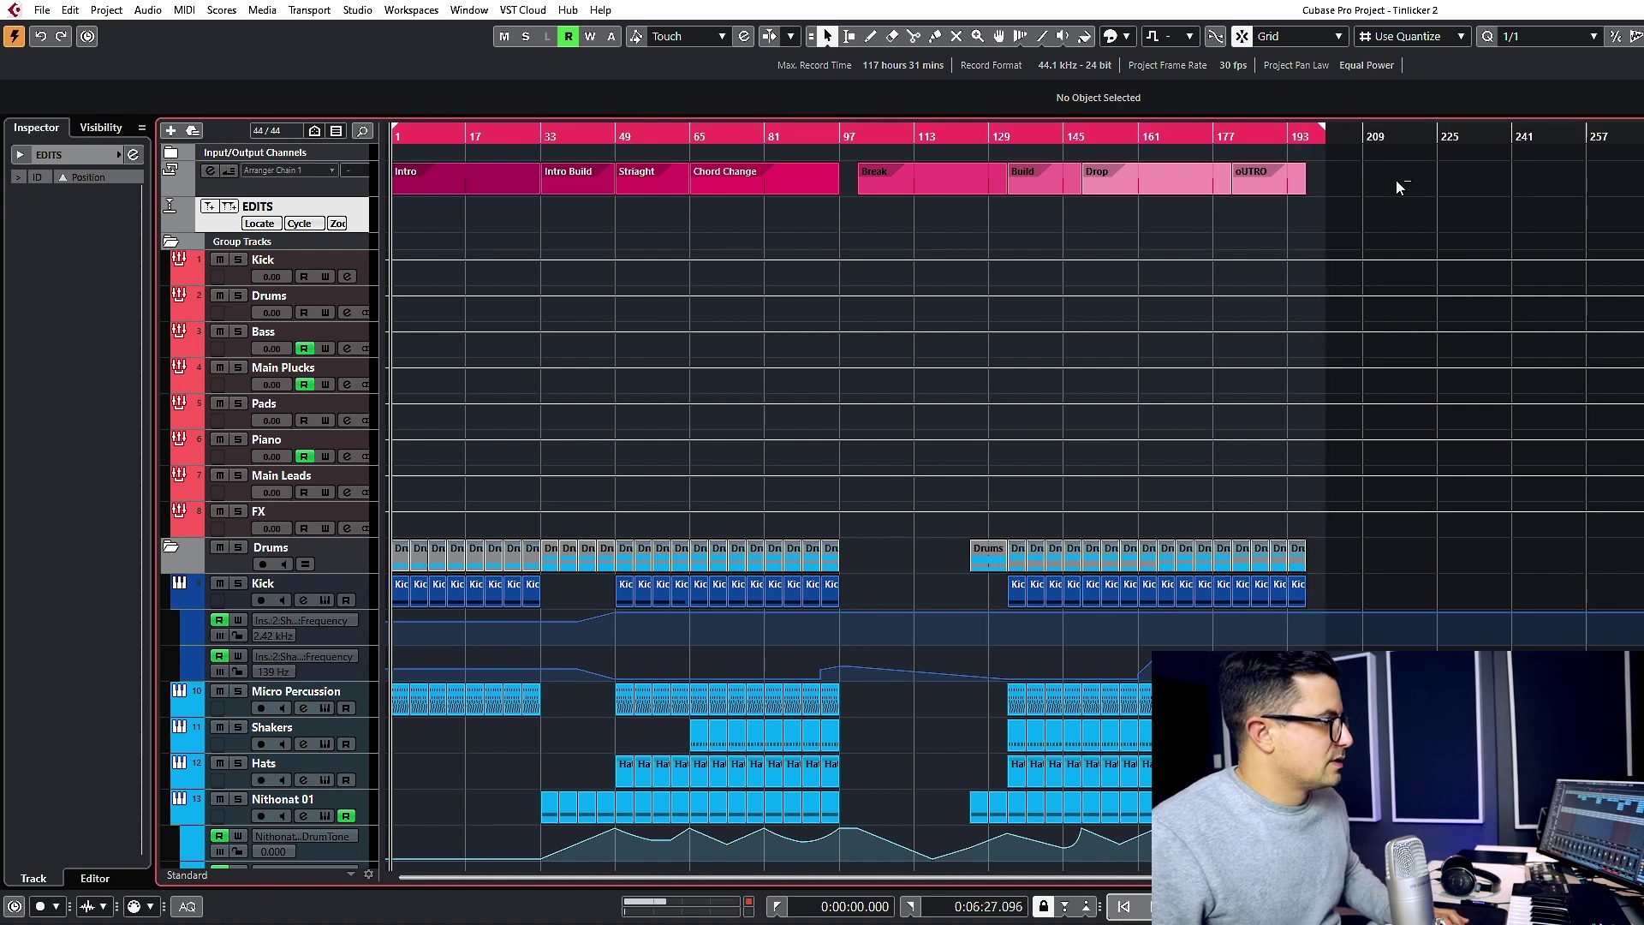
pyautogui.click(229, 207)
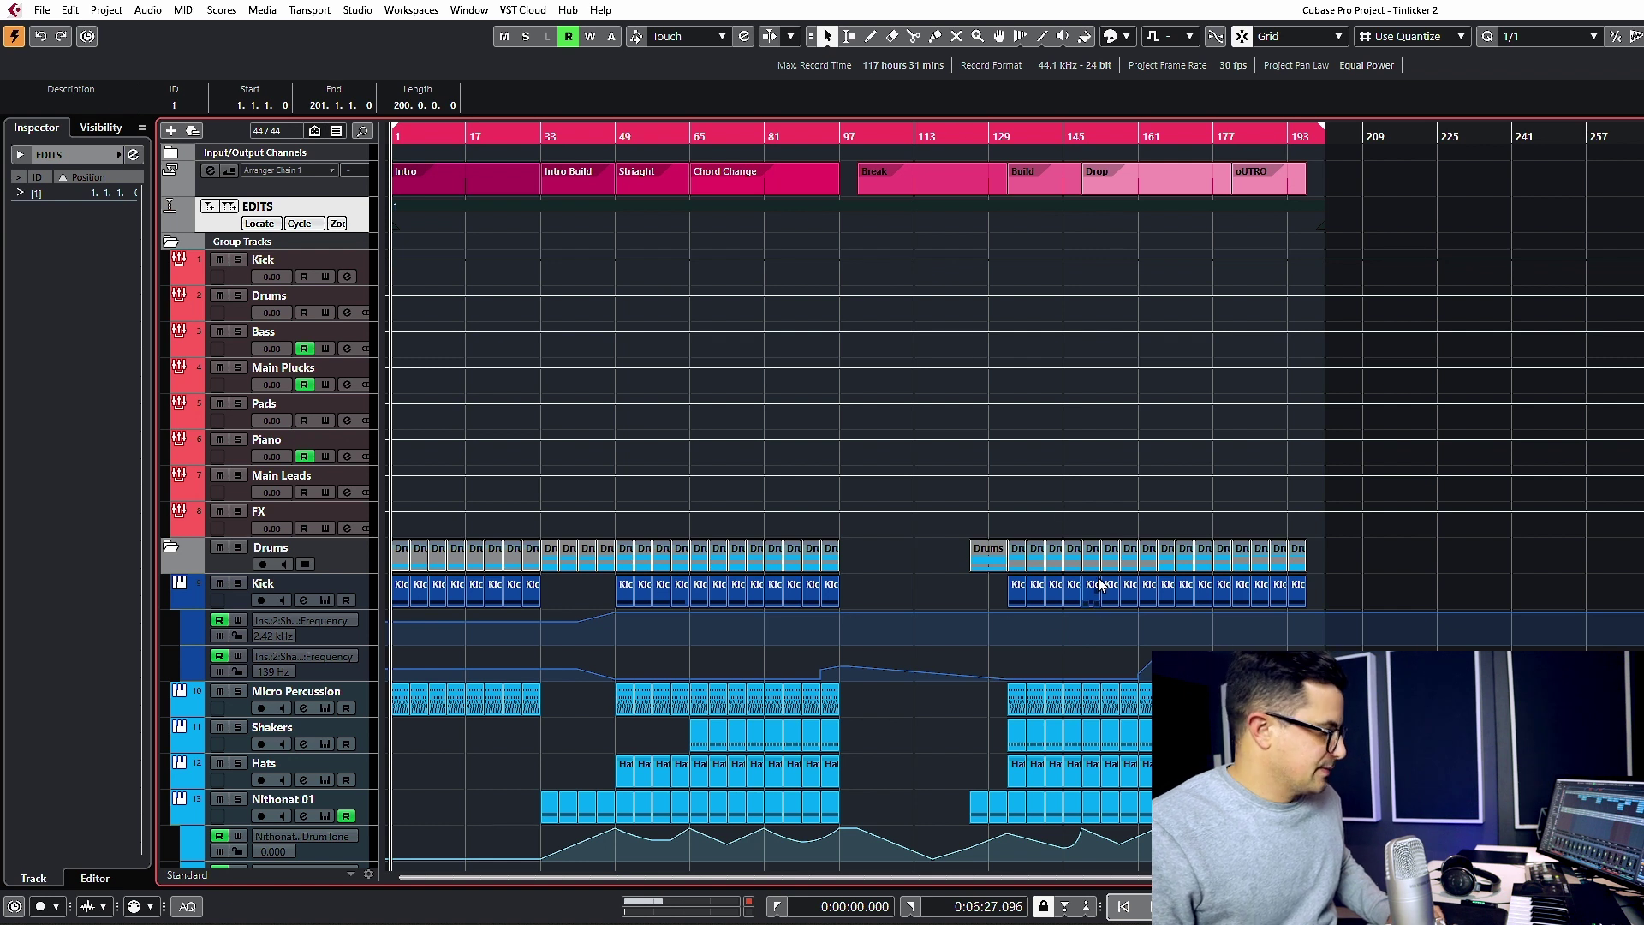
# Copy the entire arrangement, including arranger sections, cycle marker and automation, to start at bar 225, and check the copied tracks.
pyautogui.hotkey('ctrl', 'a')
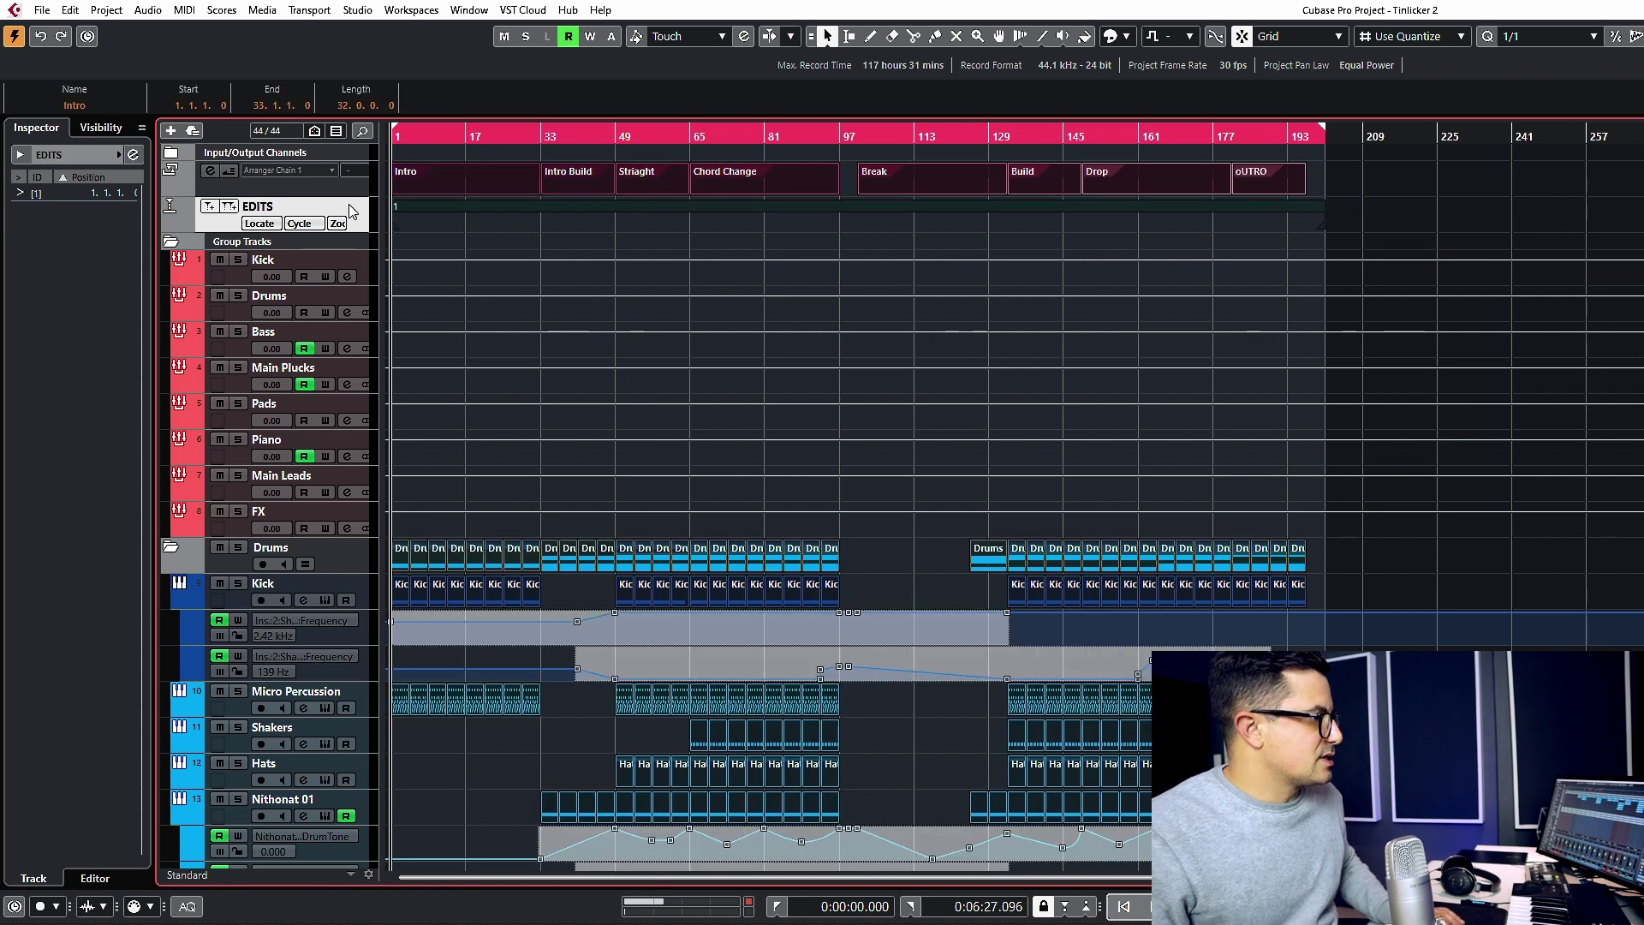
pyautogui.click(438, 177)
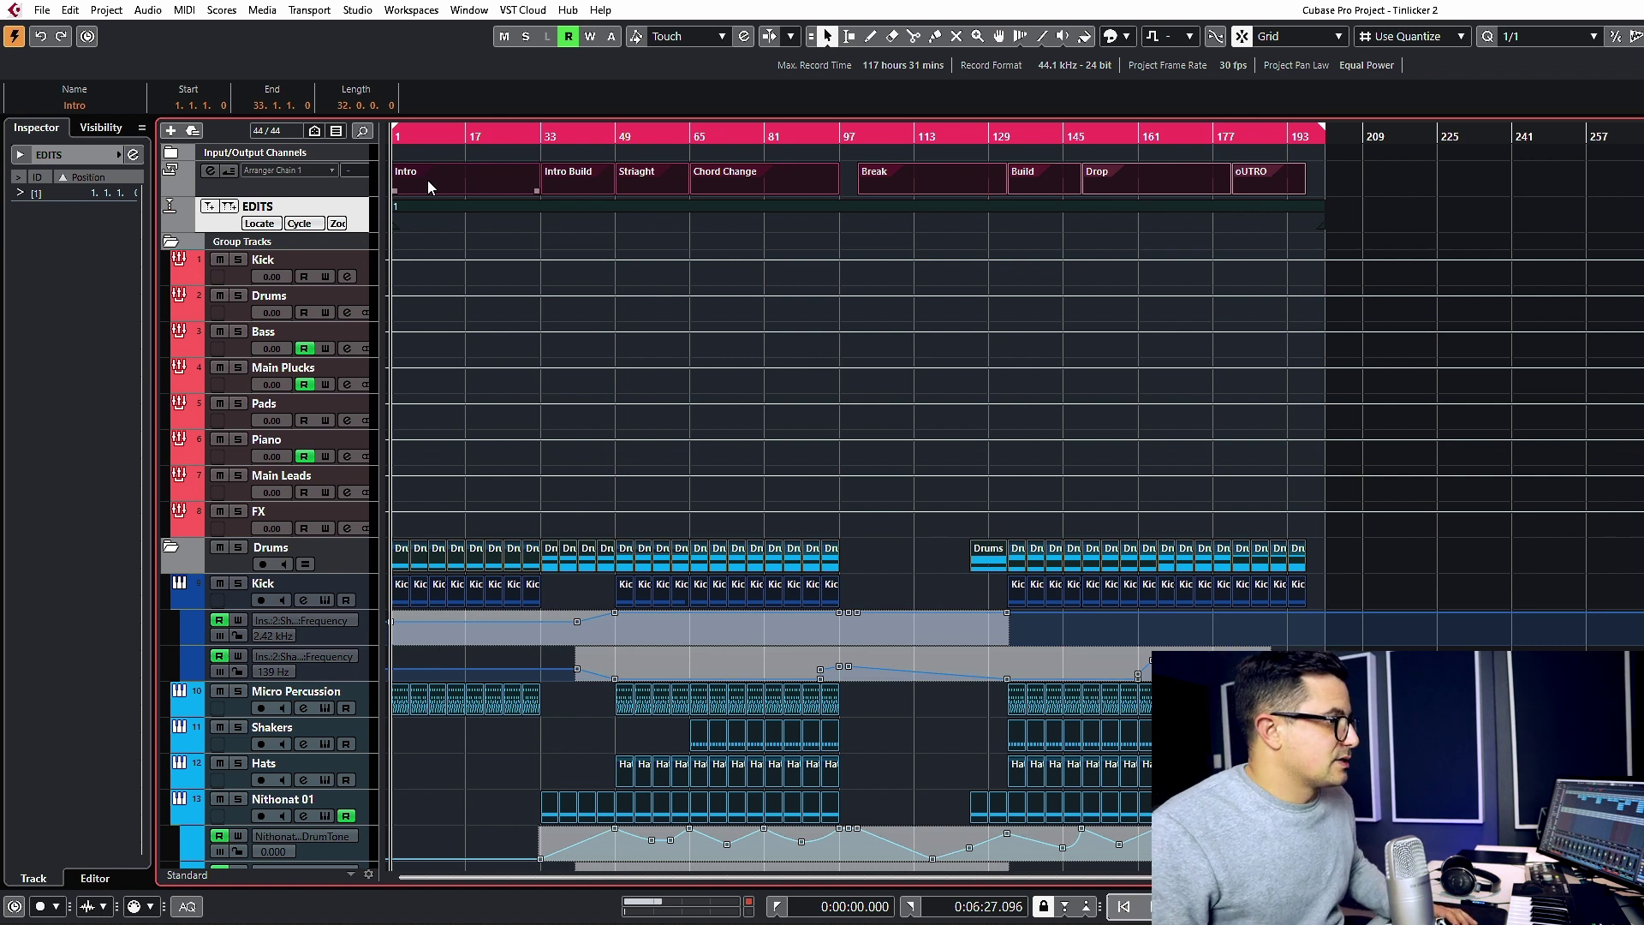
pyautogui.moveTo(428, 180); pyautogui.dragTo(1476, 186)
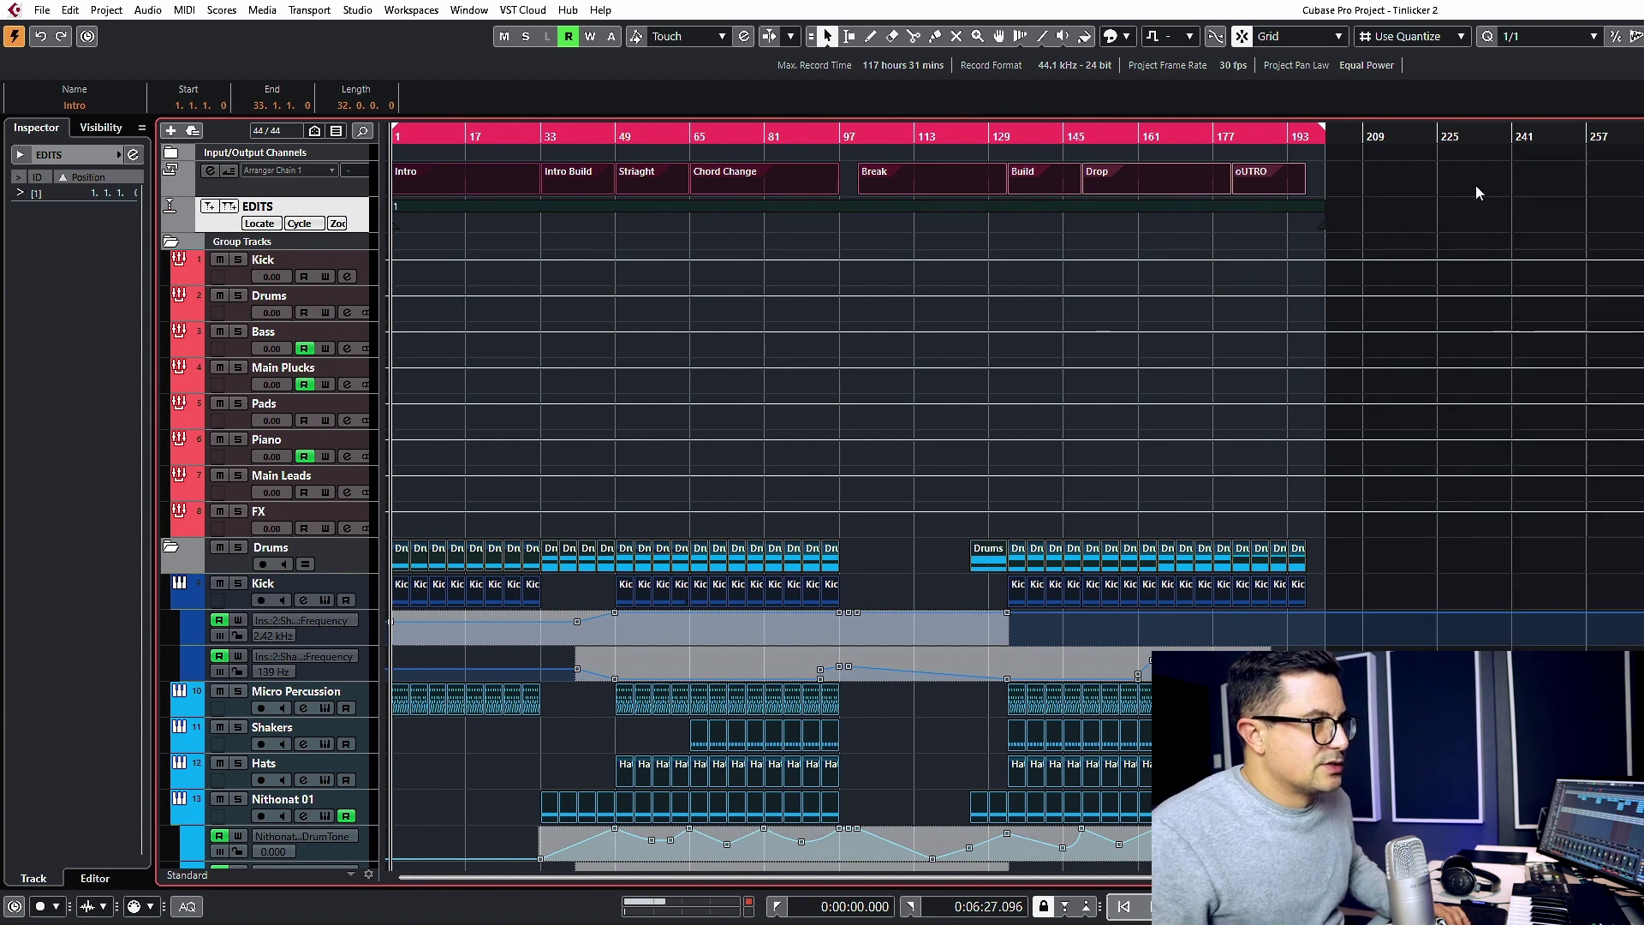
pyautogui.press('g')
pyautogui.press('g')
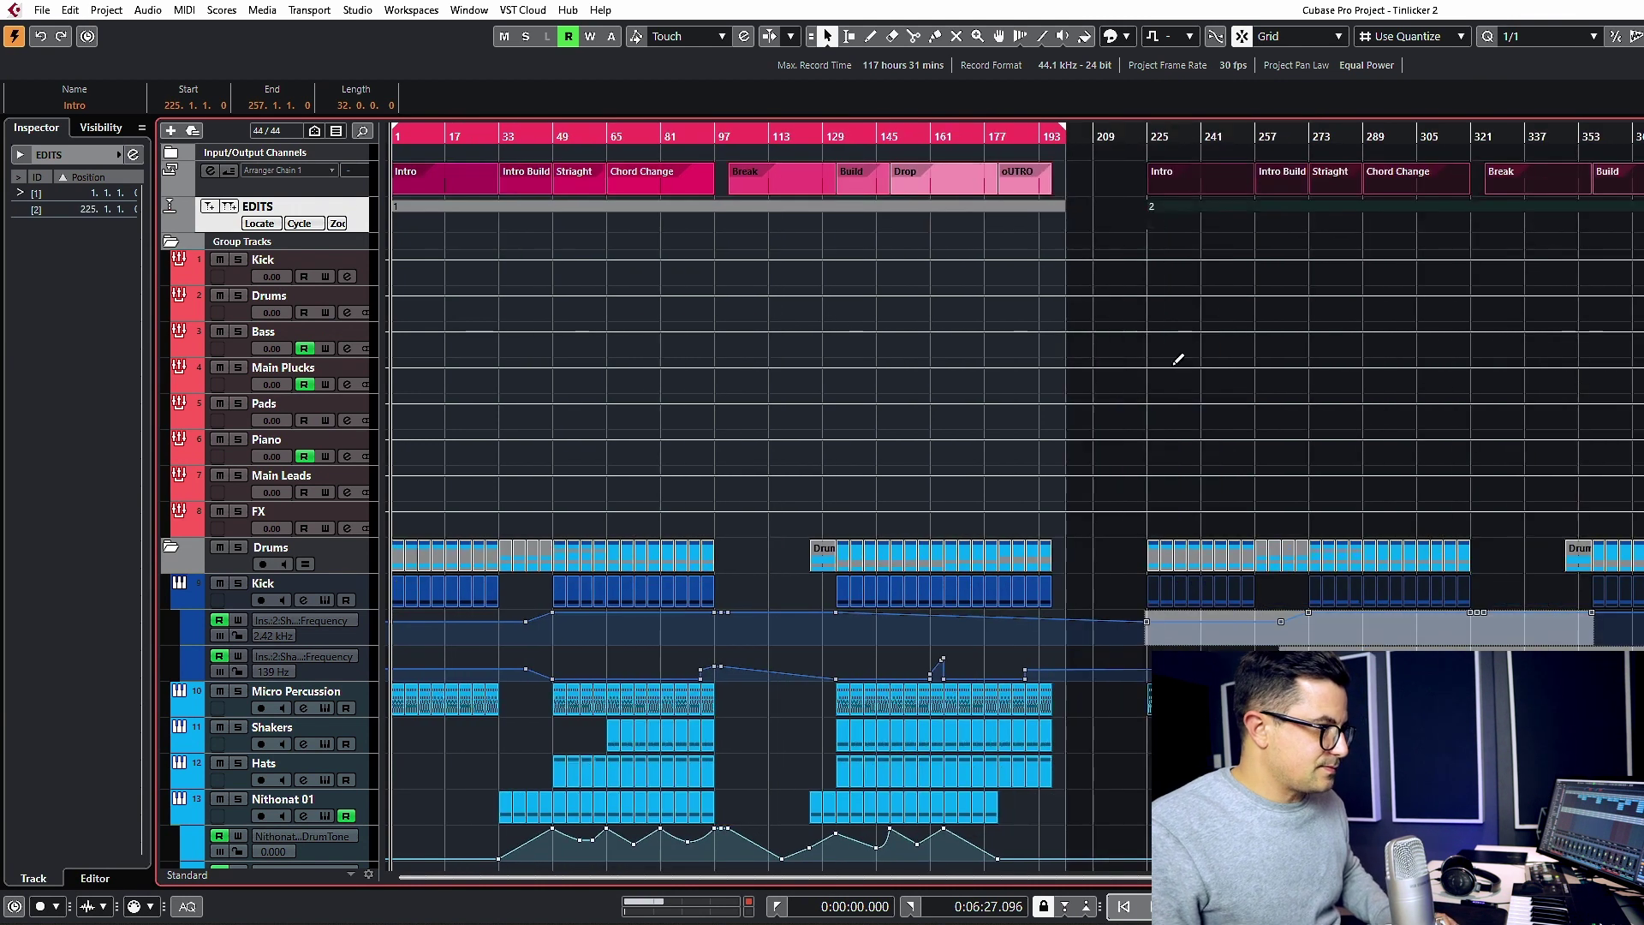
pyautogui.scroll(-10, 1225, 467)
pyautogui.scroll(-6, 1232, 453)
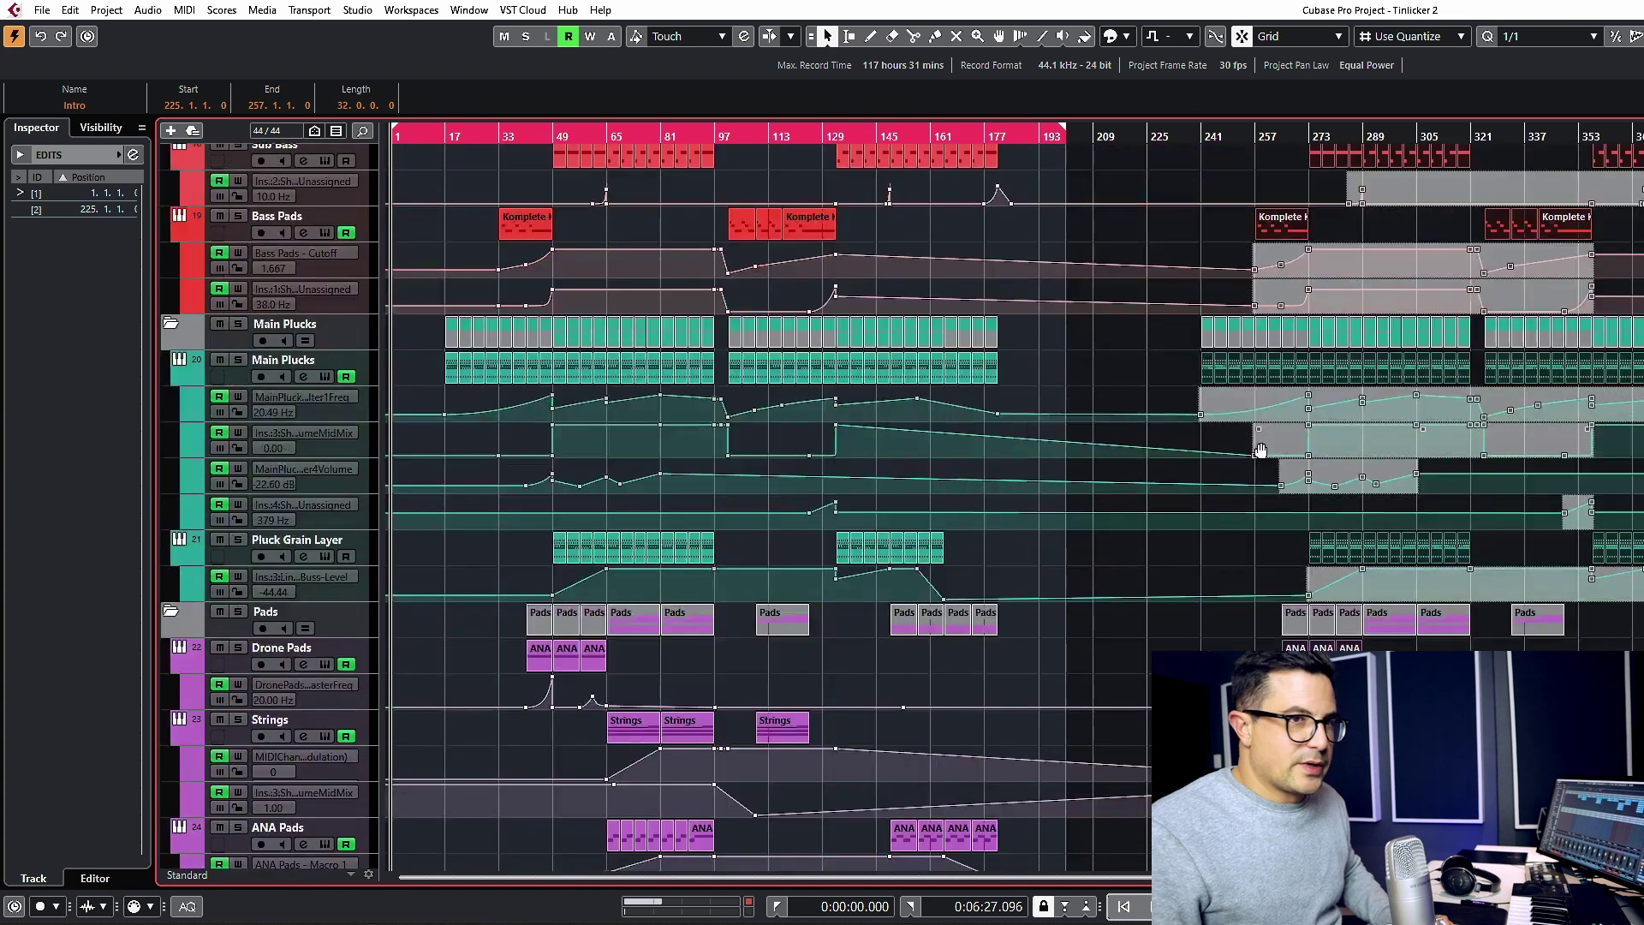
pyautogui.scroll(3, 1284, 509)
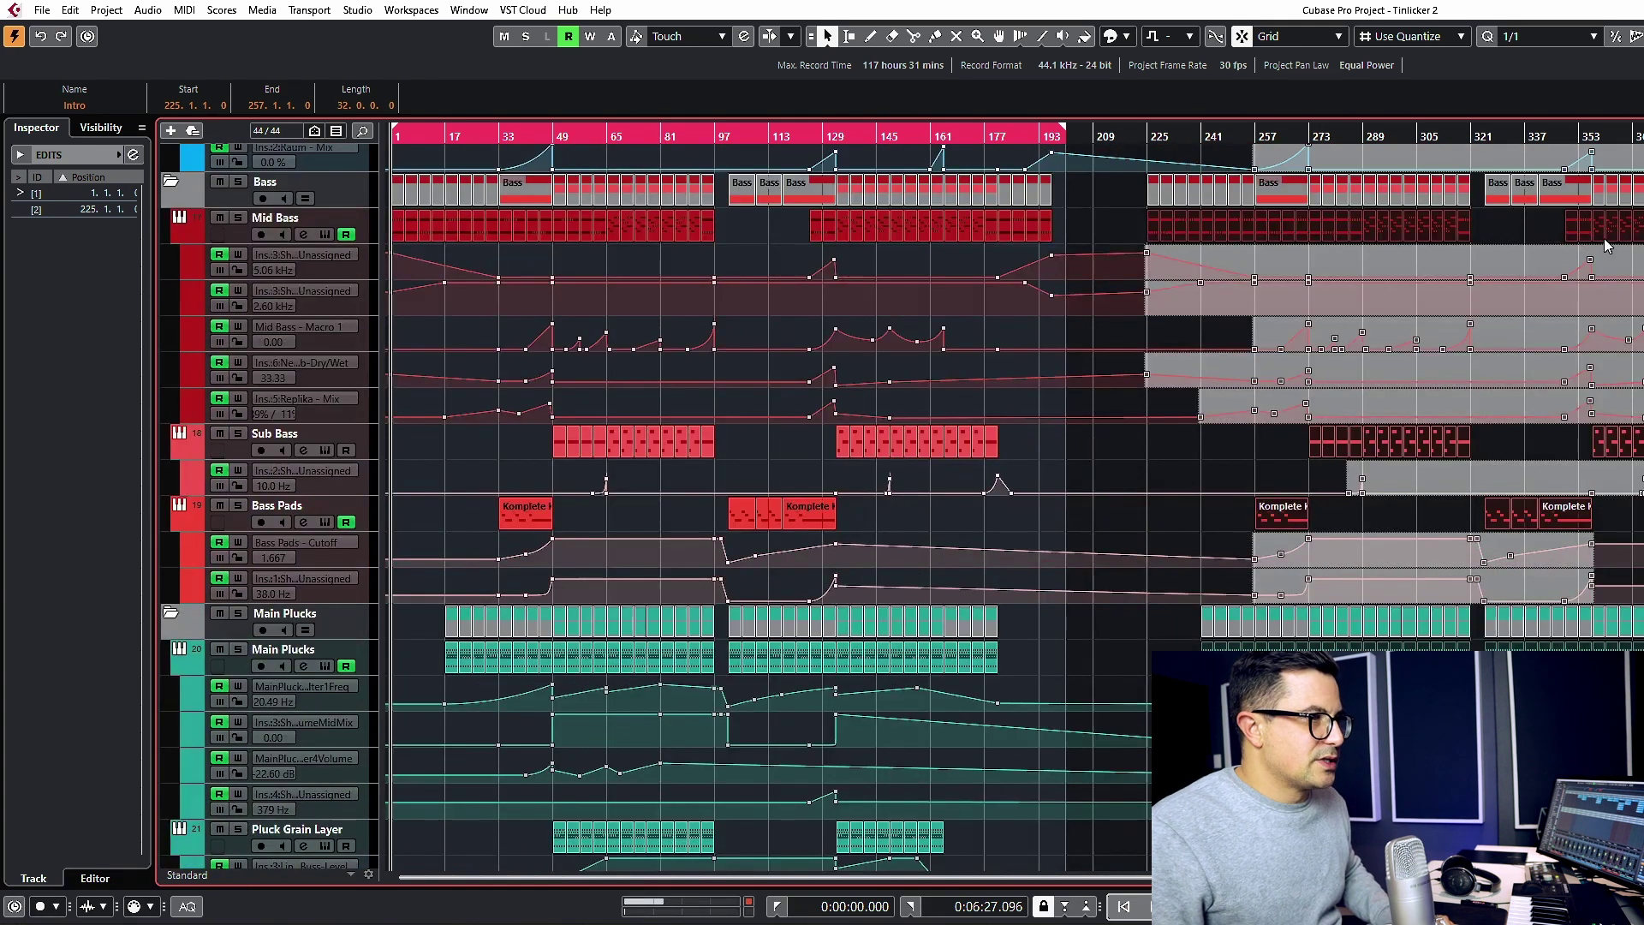
pyautogui.scroll(8, 1062, 454)
pyautogui.scroll(6, 1302, 351)
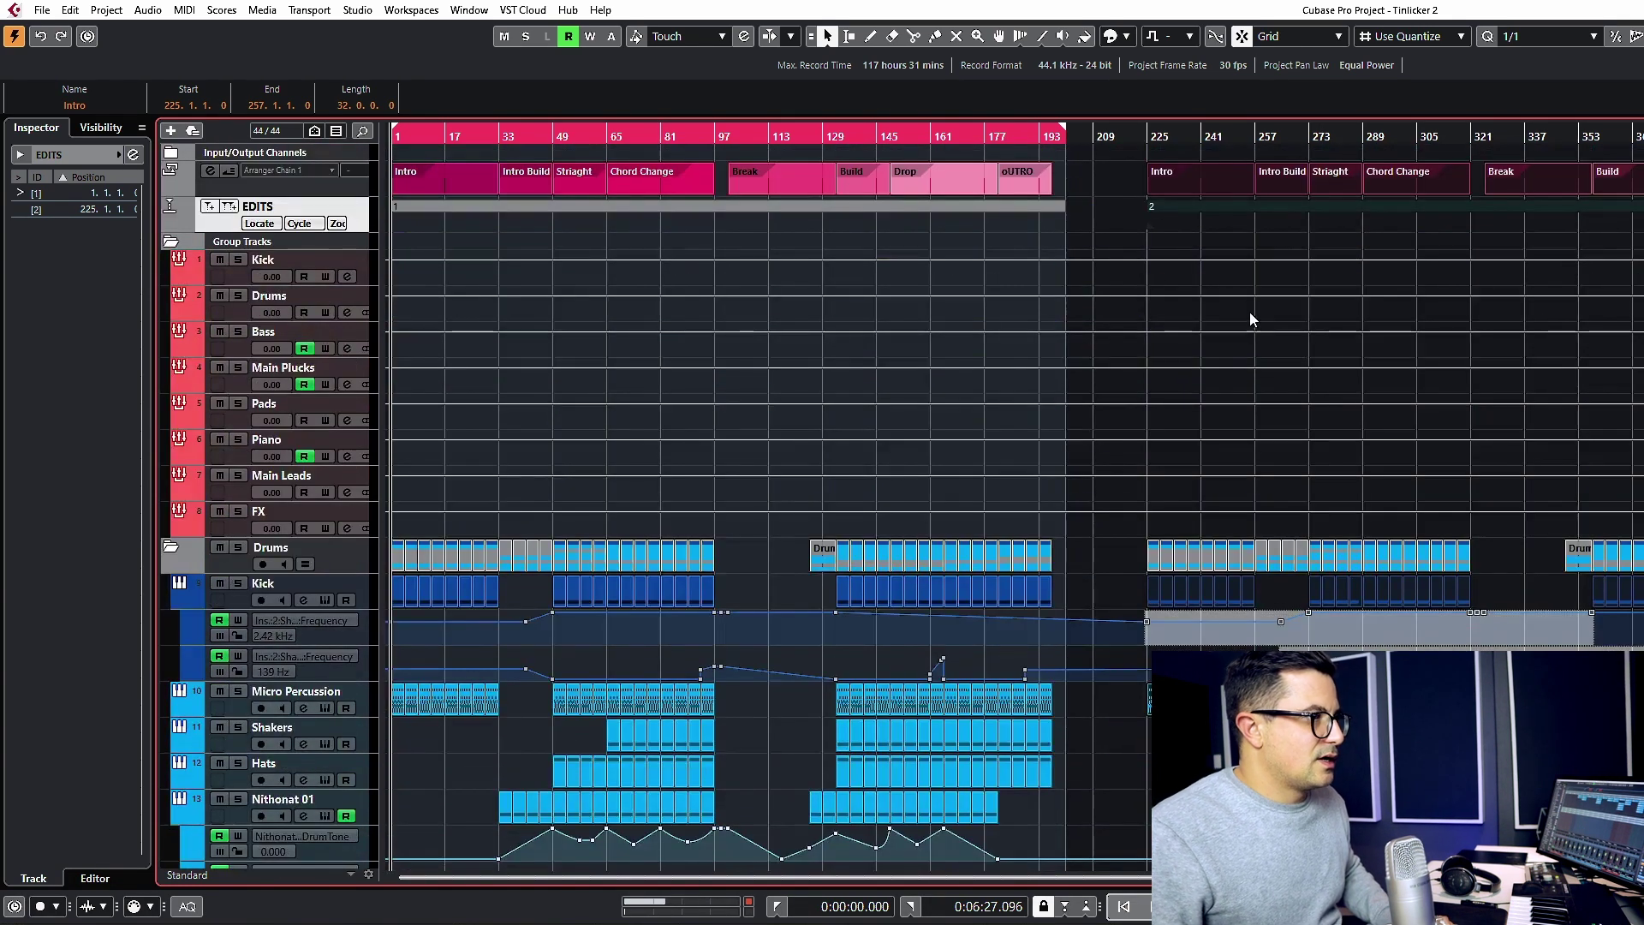
pyautogui.click(1236, 242)
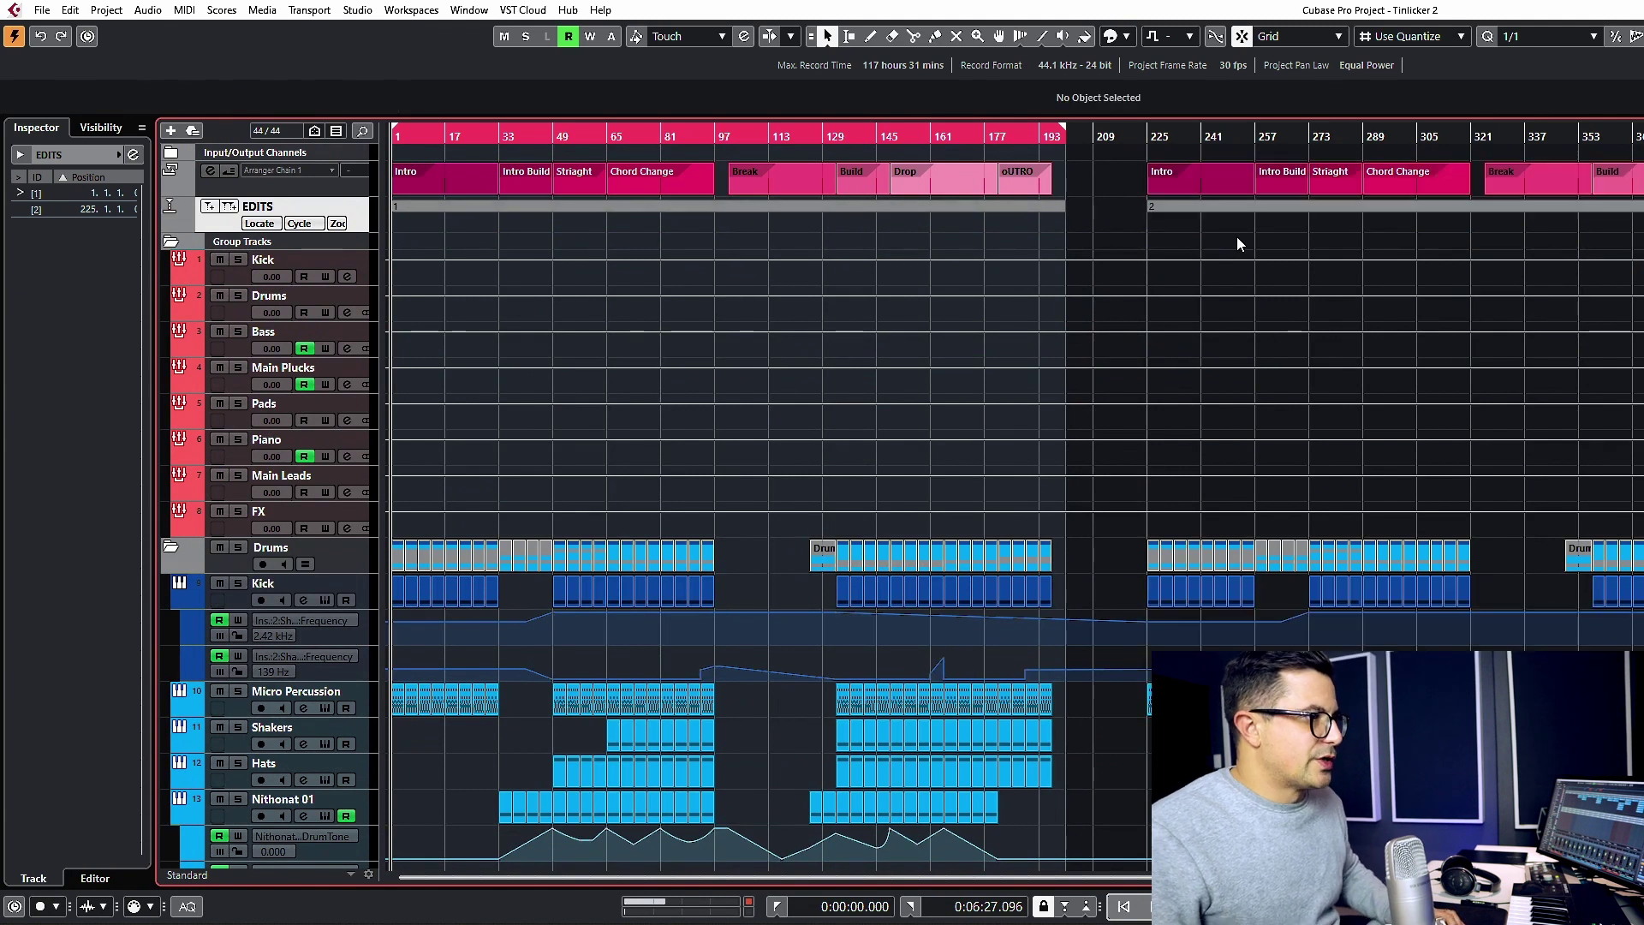
# Set the description of the second cycle marker, starting at bar 225, to Extended.
pyautogui.click(1164, 206)
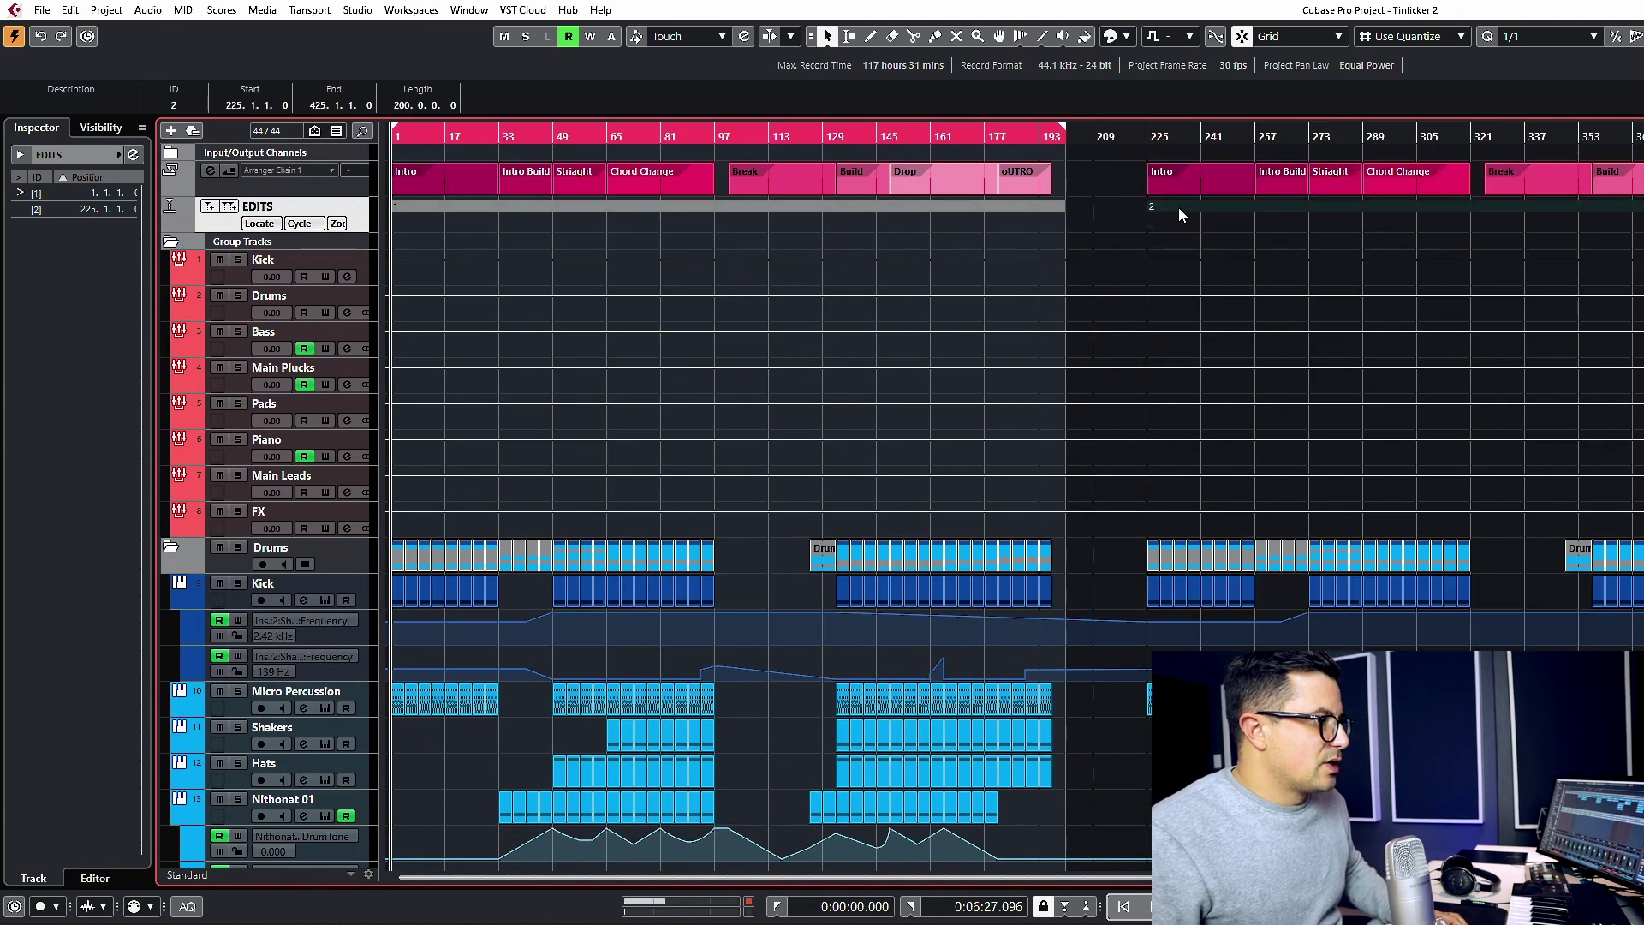
pyautogui.click(71, 104)
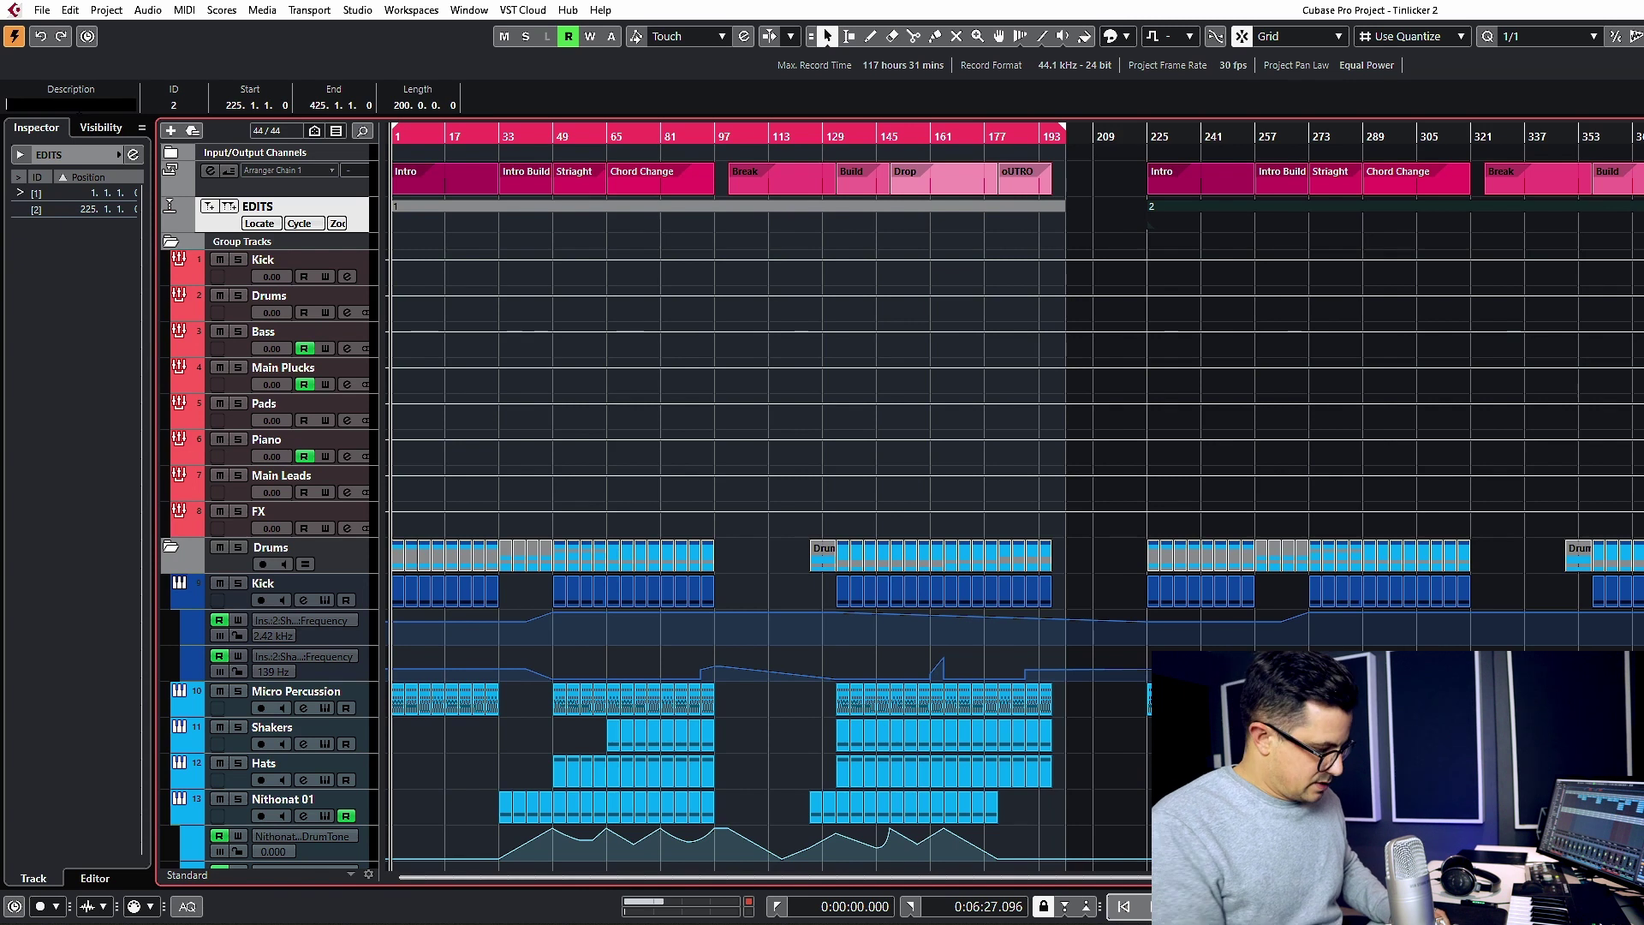
pyautogui.write('ext')
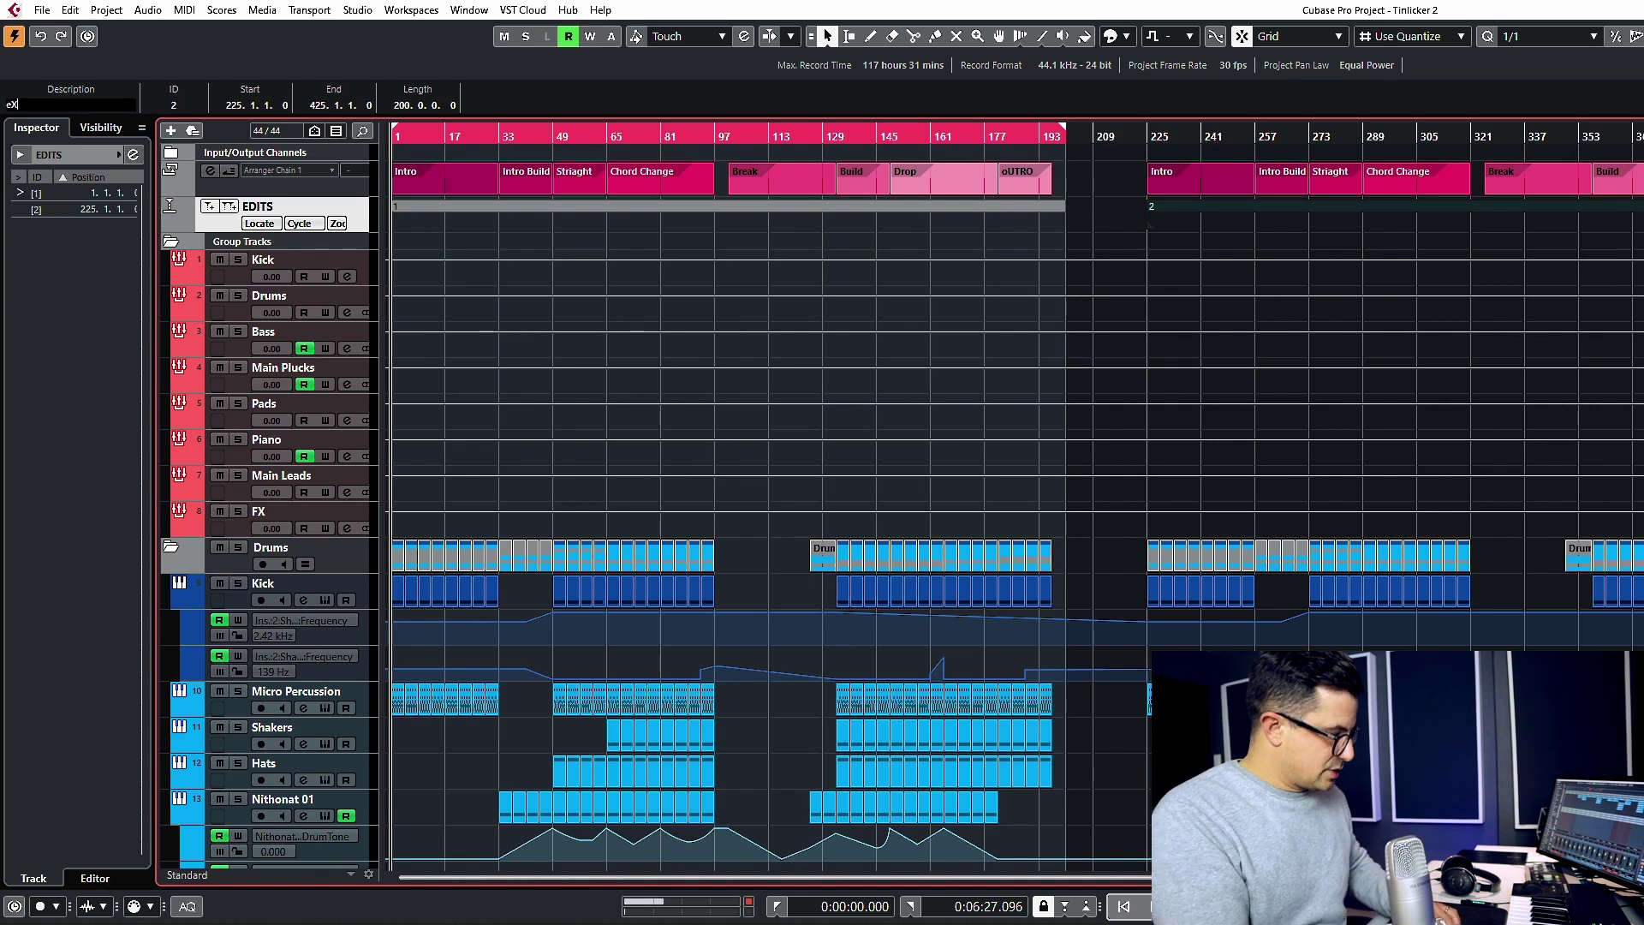
pyautogui.press('BackSpace')
pyautogui.press('BackSpace')
pyautogui.press('BackSpace')
pyautogui.write('Ext')
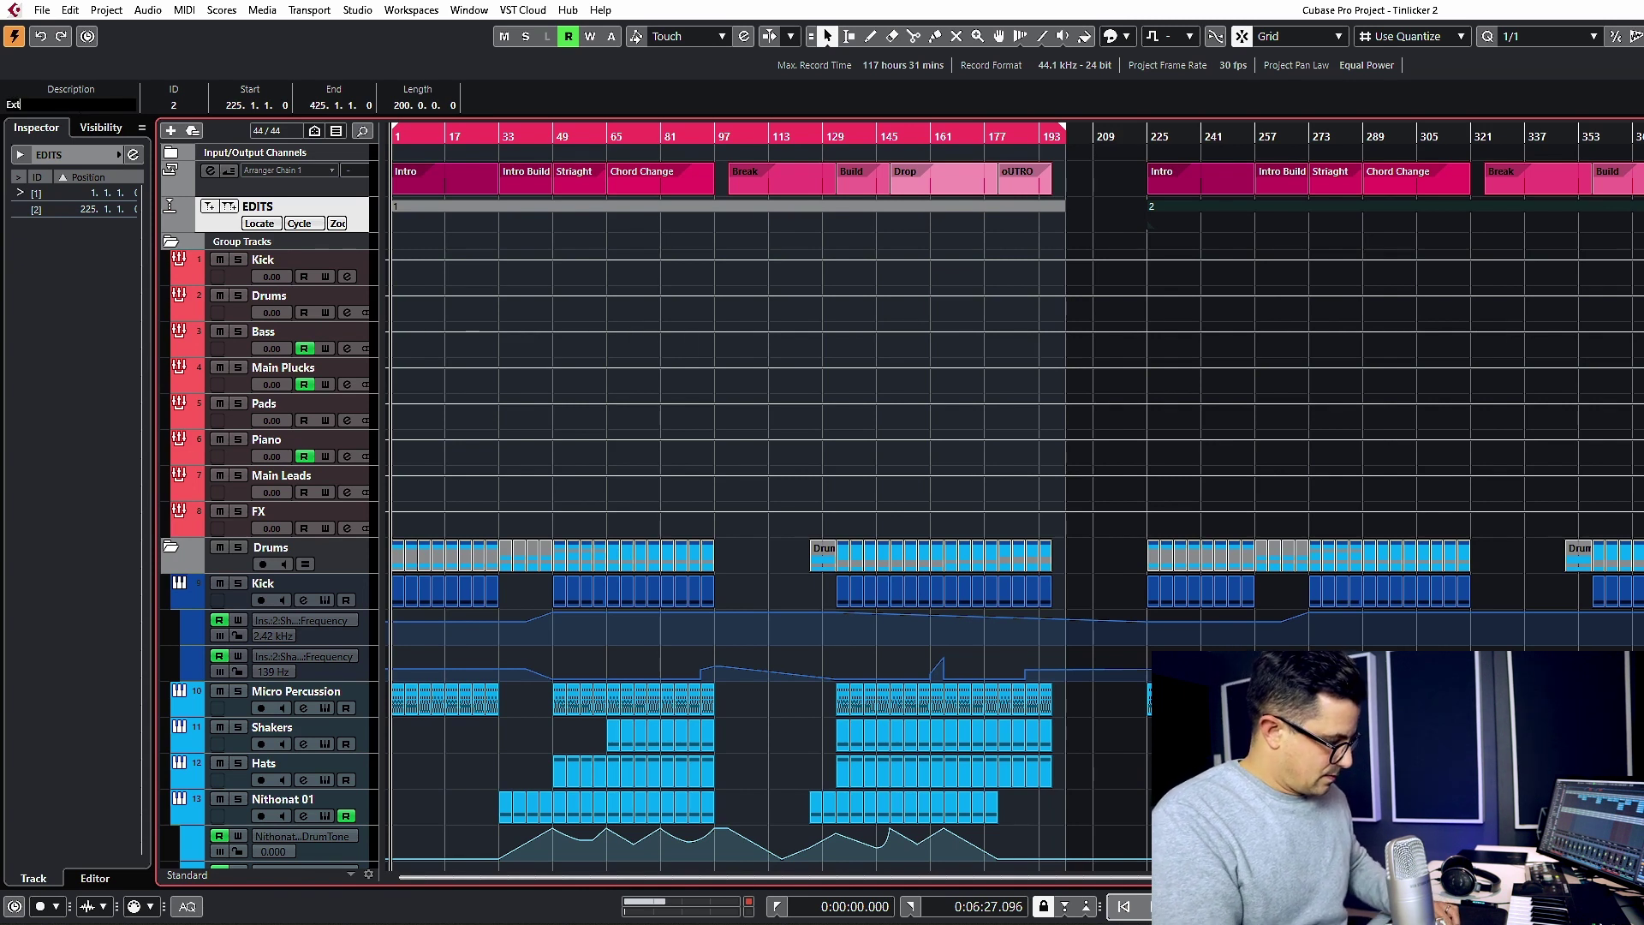
pyautogui.write('ended')
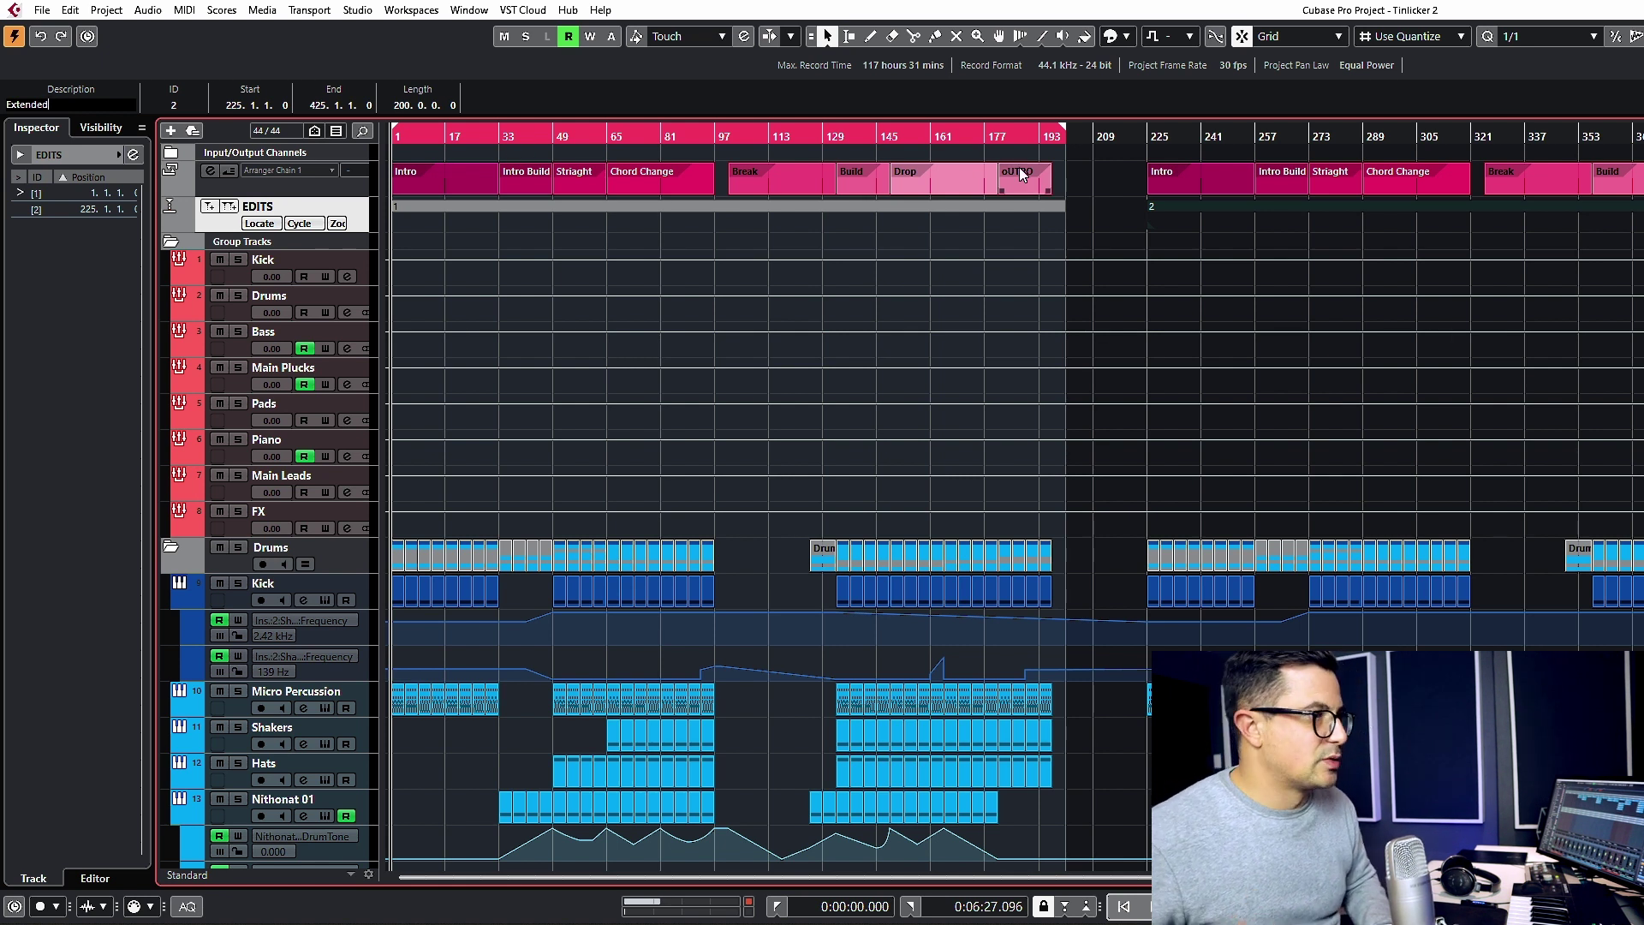
pyautogui.press('Return')
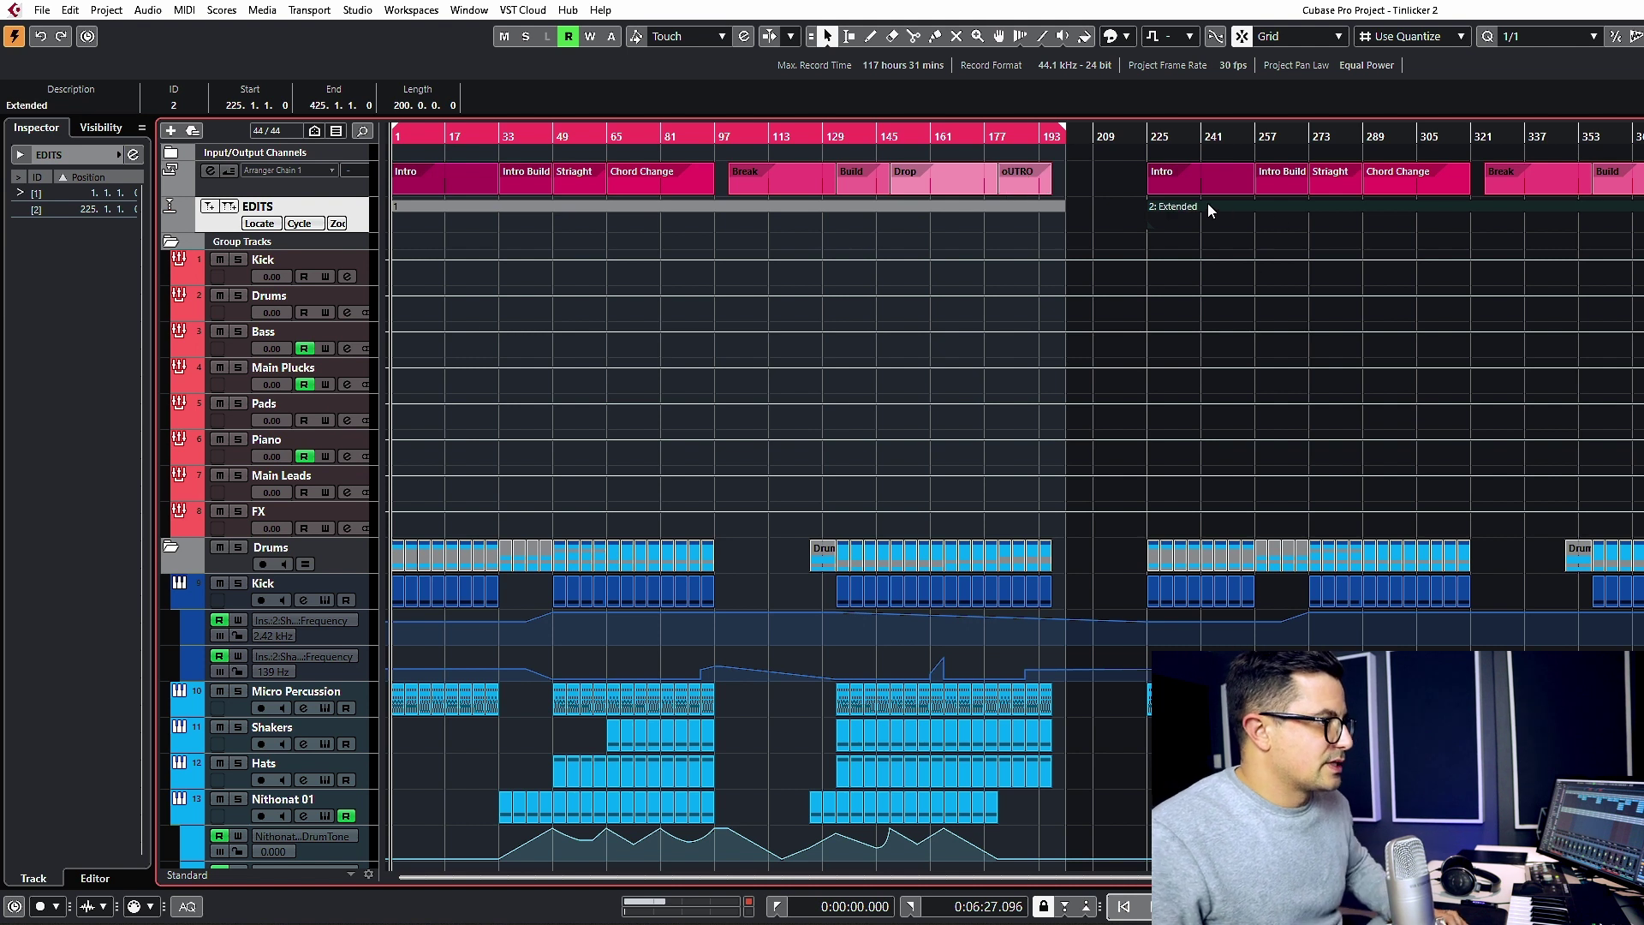
# Examine the first arrangement's sections, drum and bass parts and automation between bars 1 and 201.
pyautogui.click(563, 203)
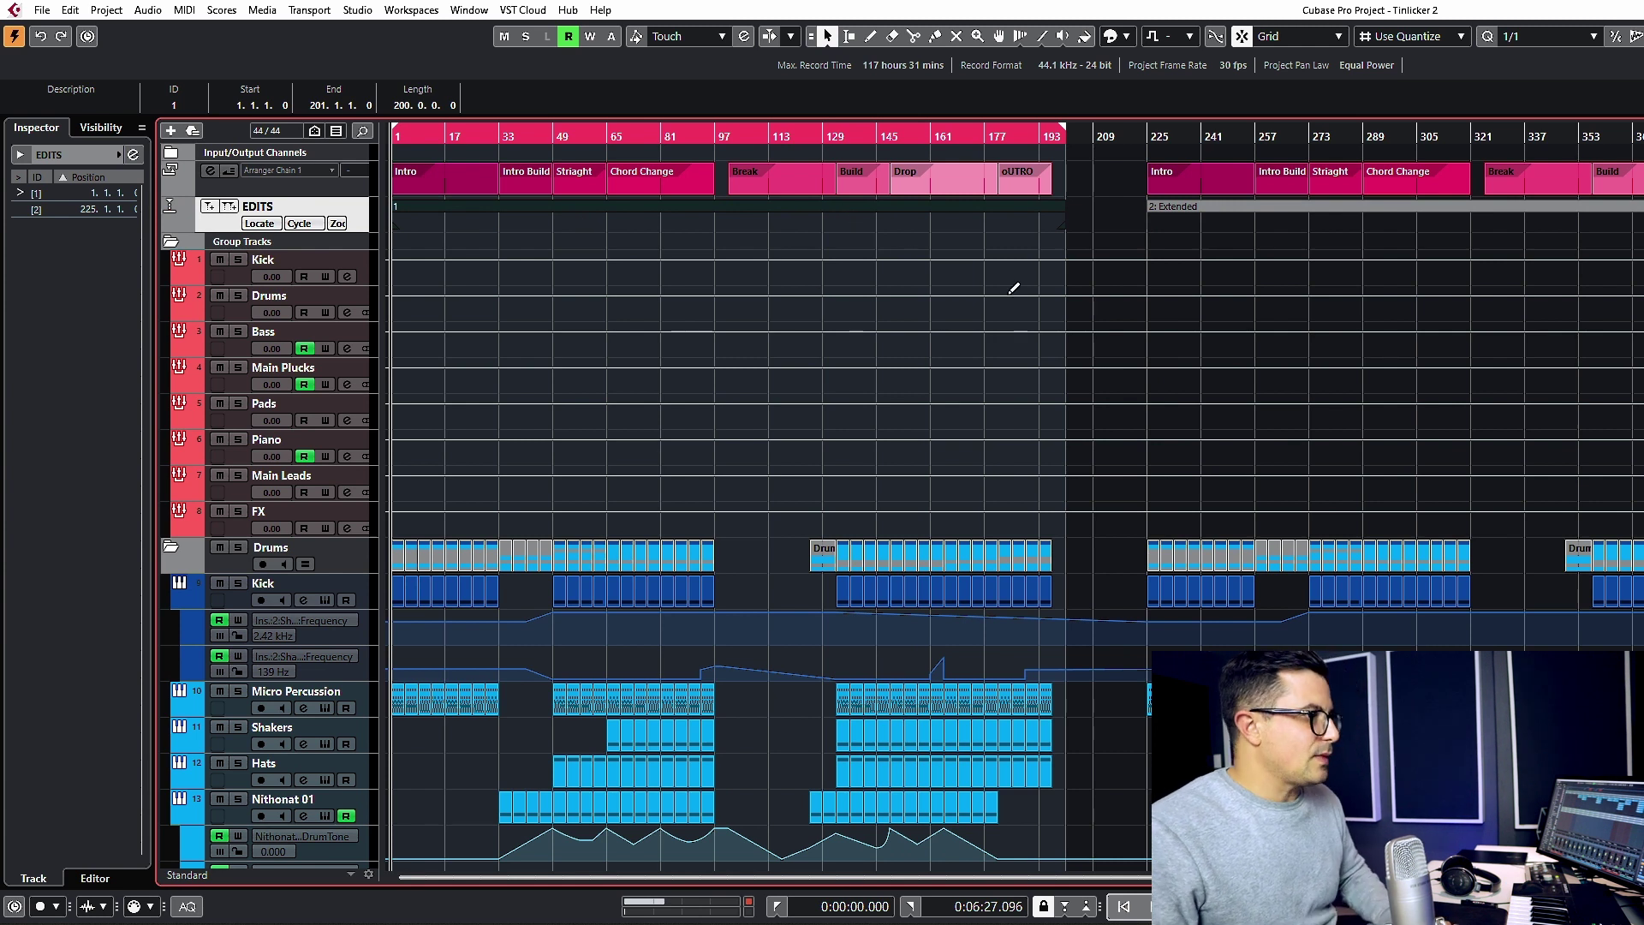
pyautogui.click(786, 260)
pyautogui.press('h')
pyautogui.press('h')
pyautogui.press('h')
pyautogui.press('h')
pyautogui.press('g')
pyautogui.press('g')
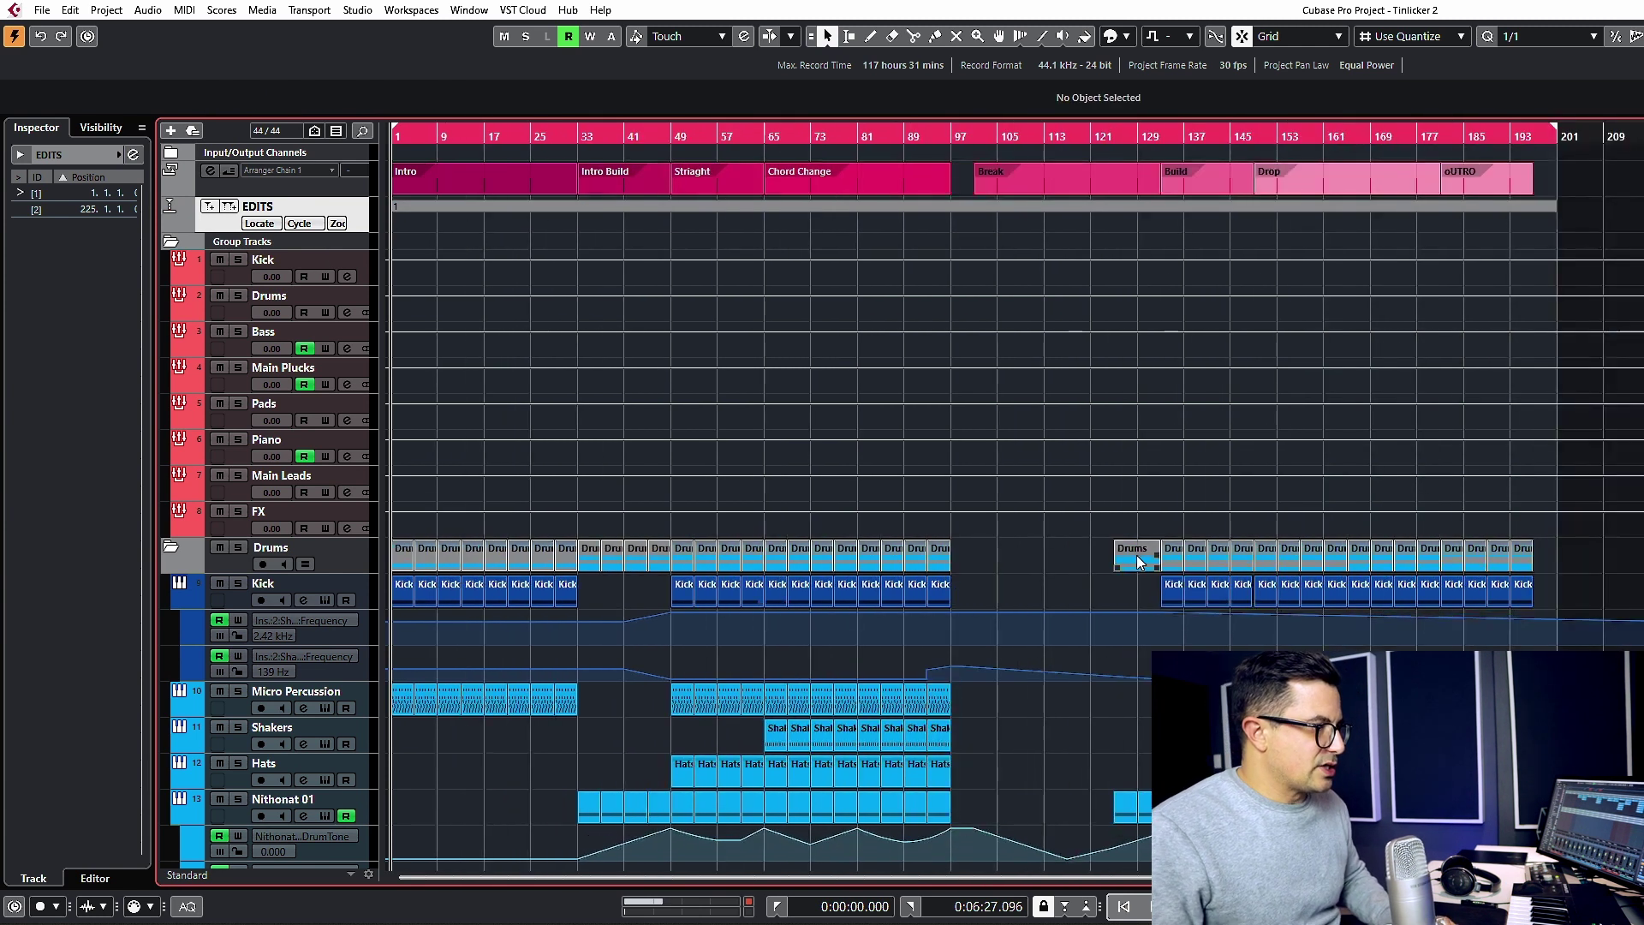
pyautogui.scroll(-3, 1132, 324)
pyautogui.scroll(-5, 599, 566)
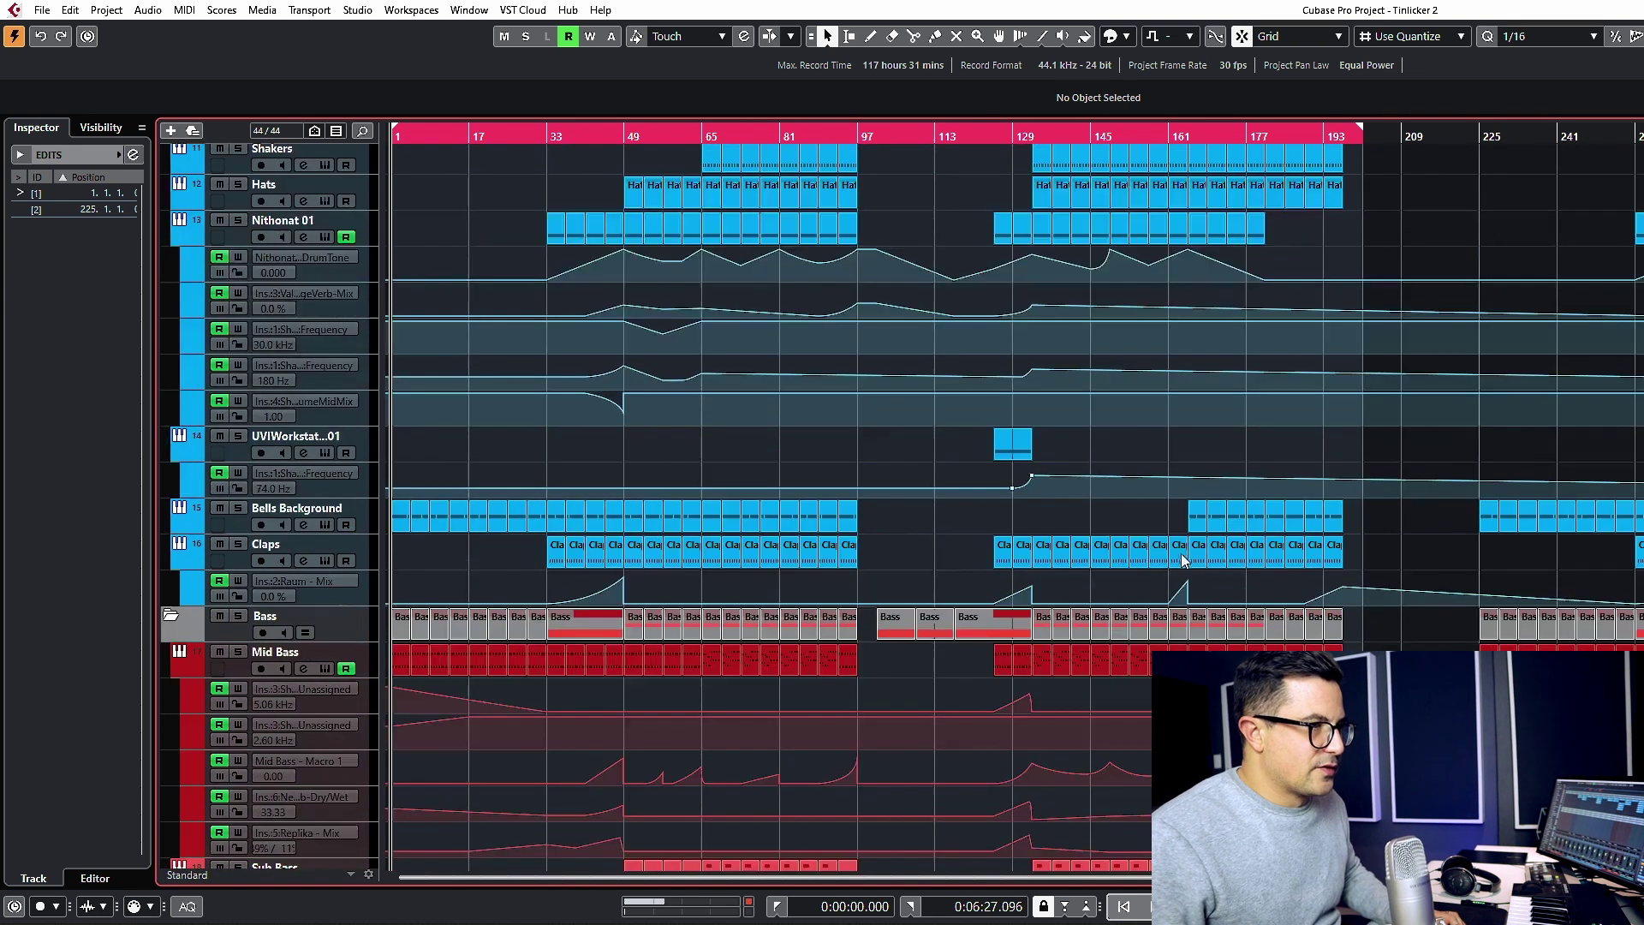
pyautogui.scroll(6, 659, 356)
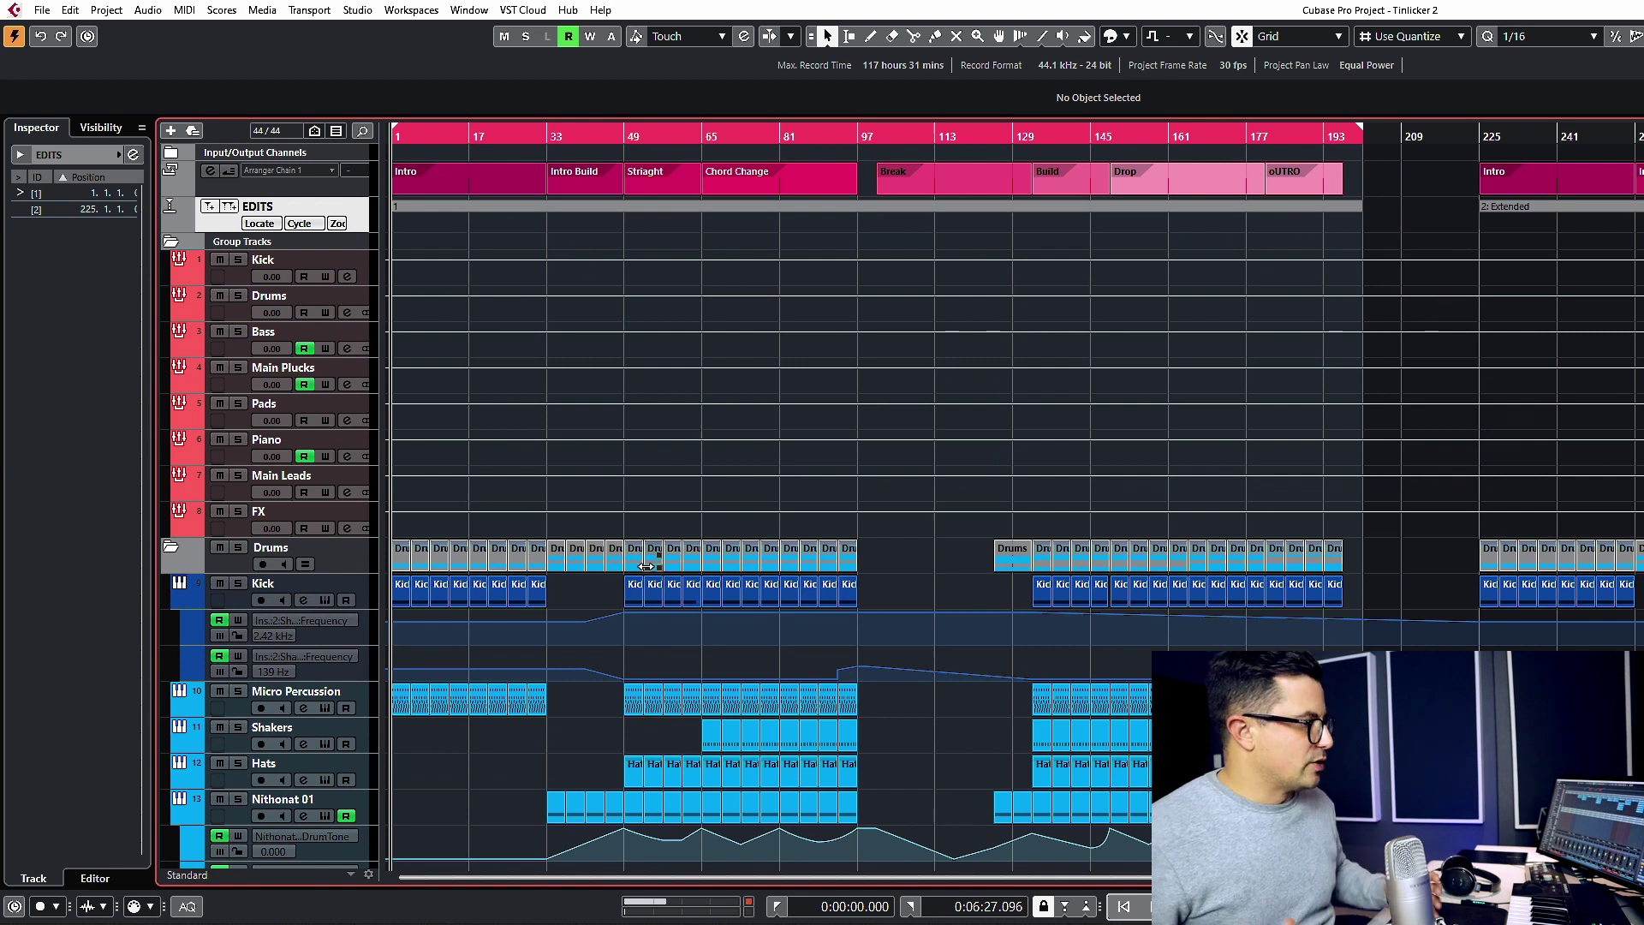
pyautogui.scroll(-4, 912, 498)
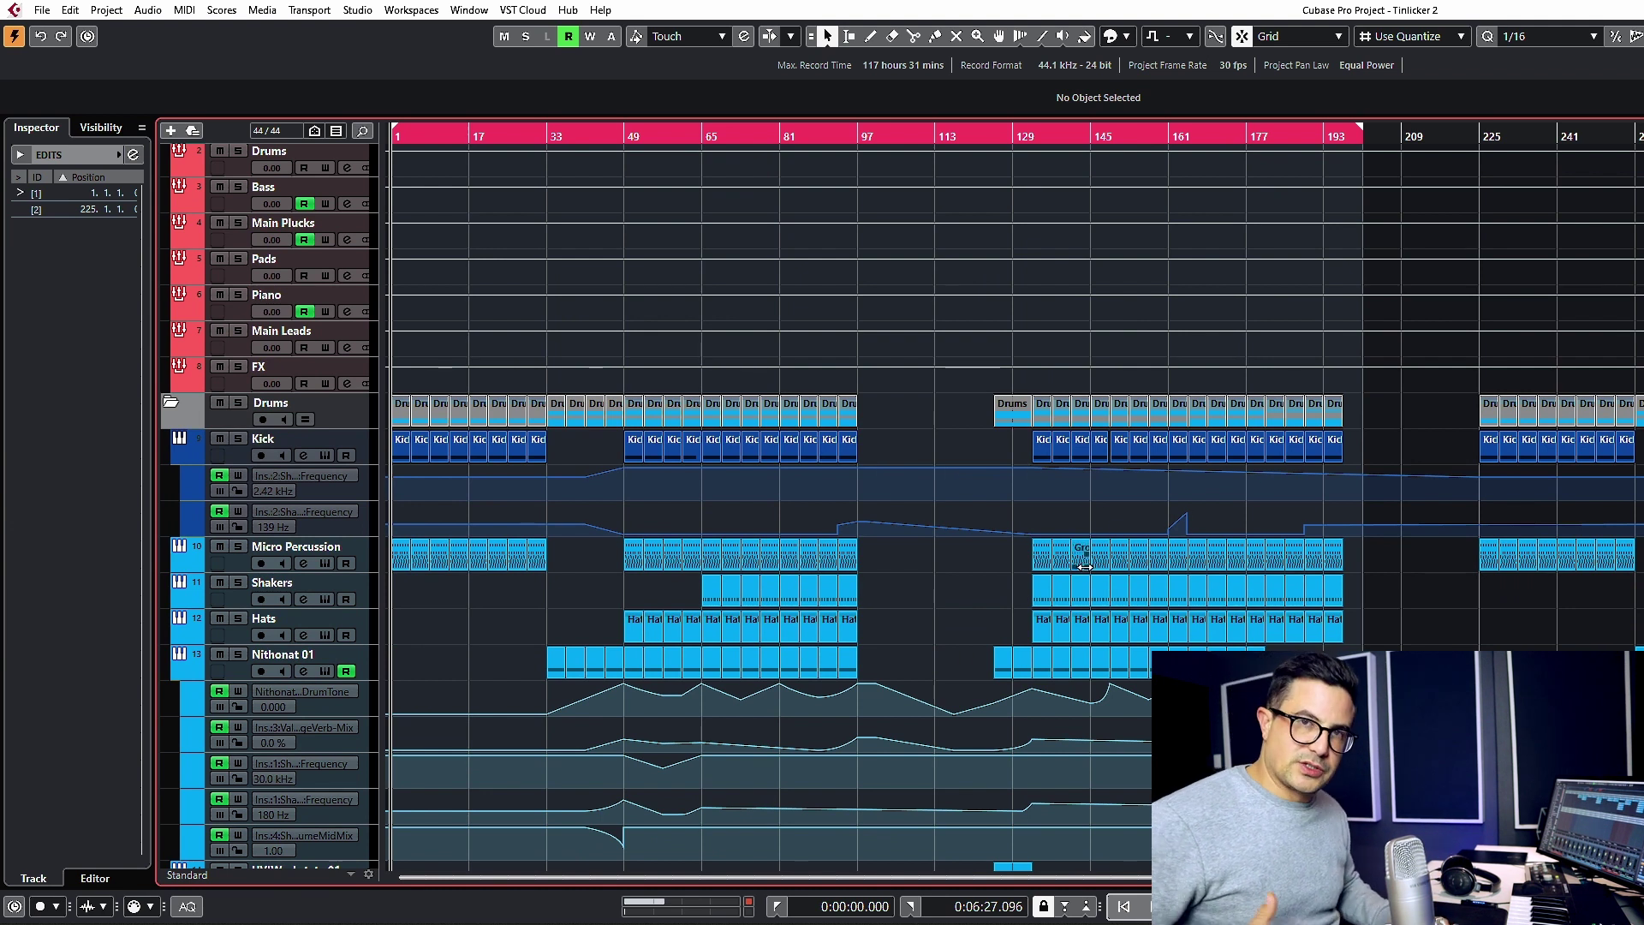
pyautogui.press('h')
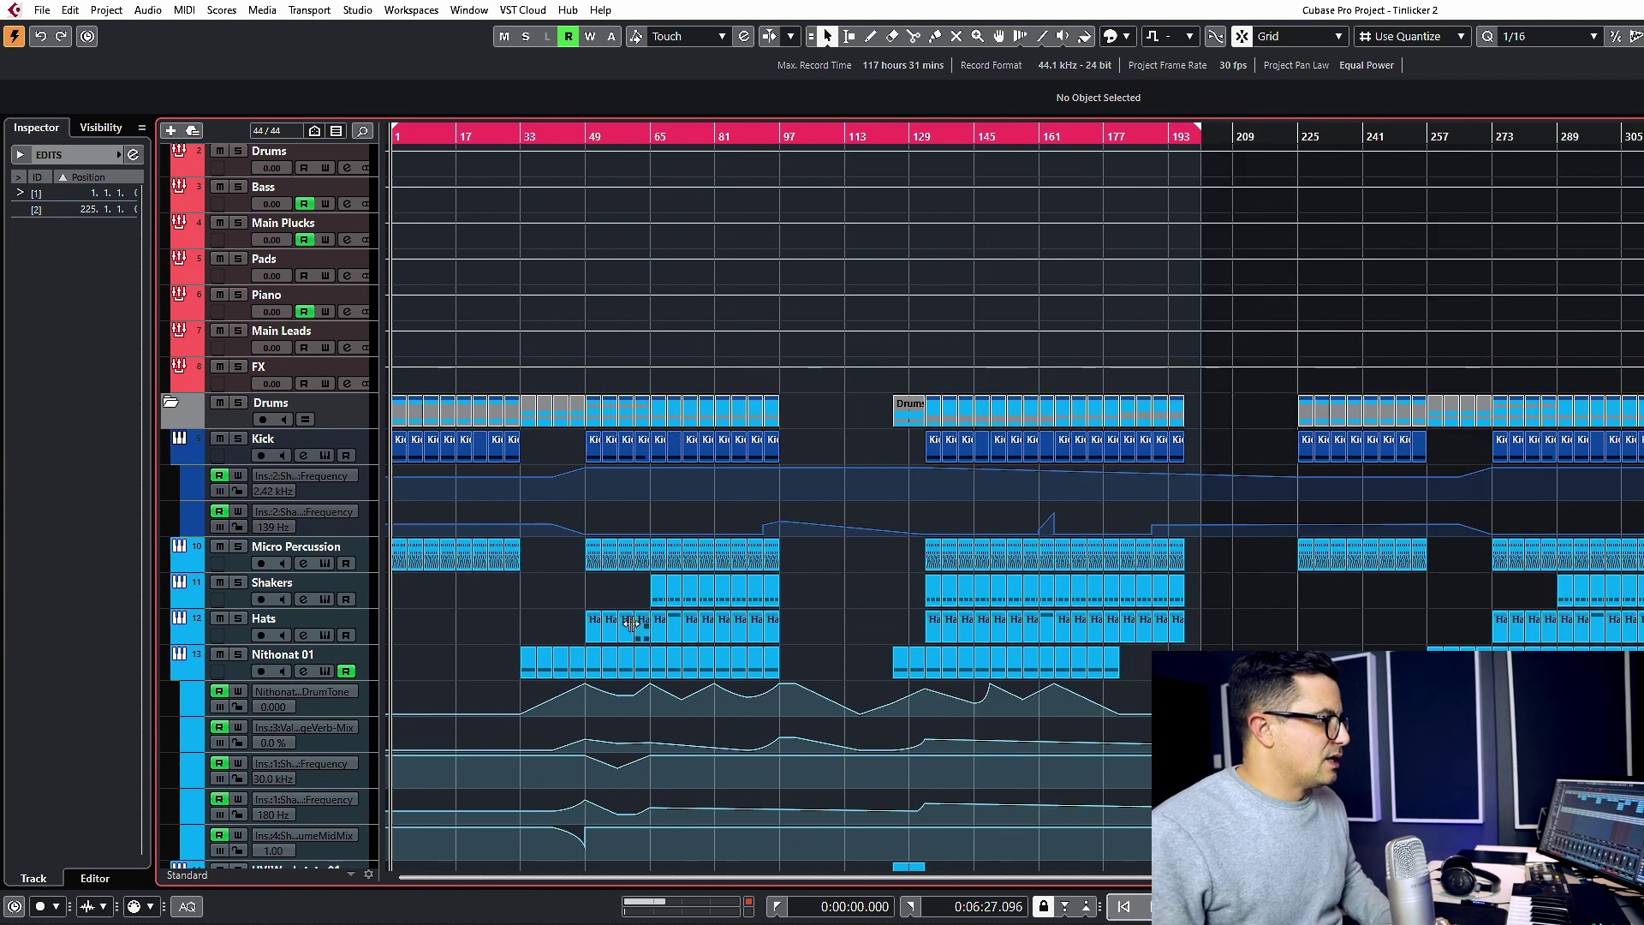
pyautogui.scroll(-4, 601, 314)
pyautogui.scroll(8, 875, 382)
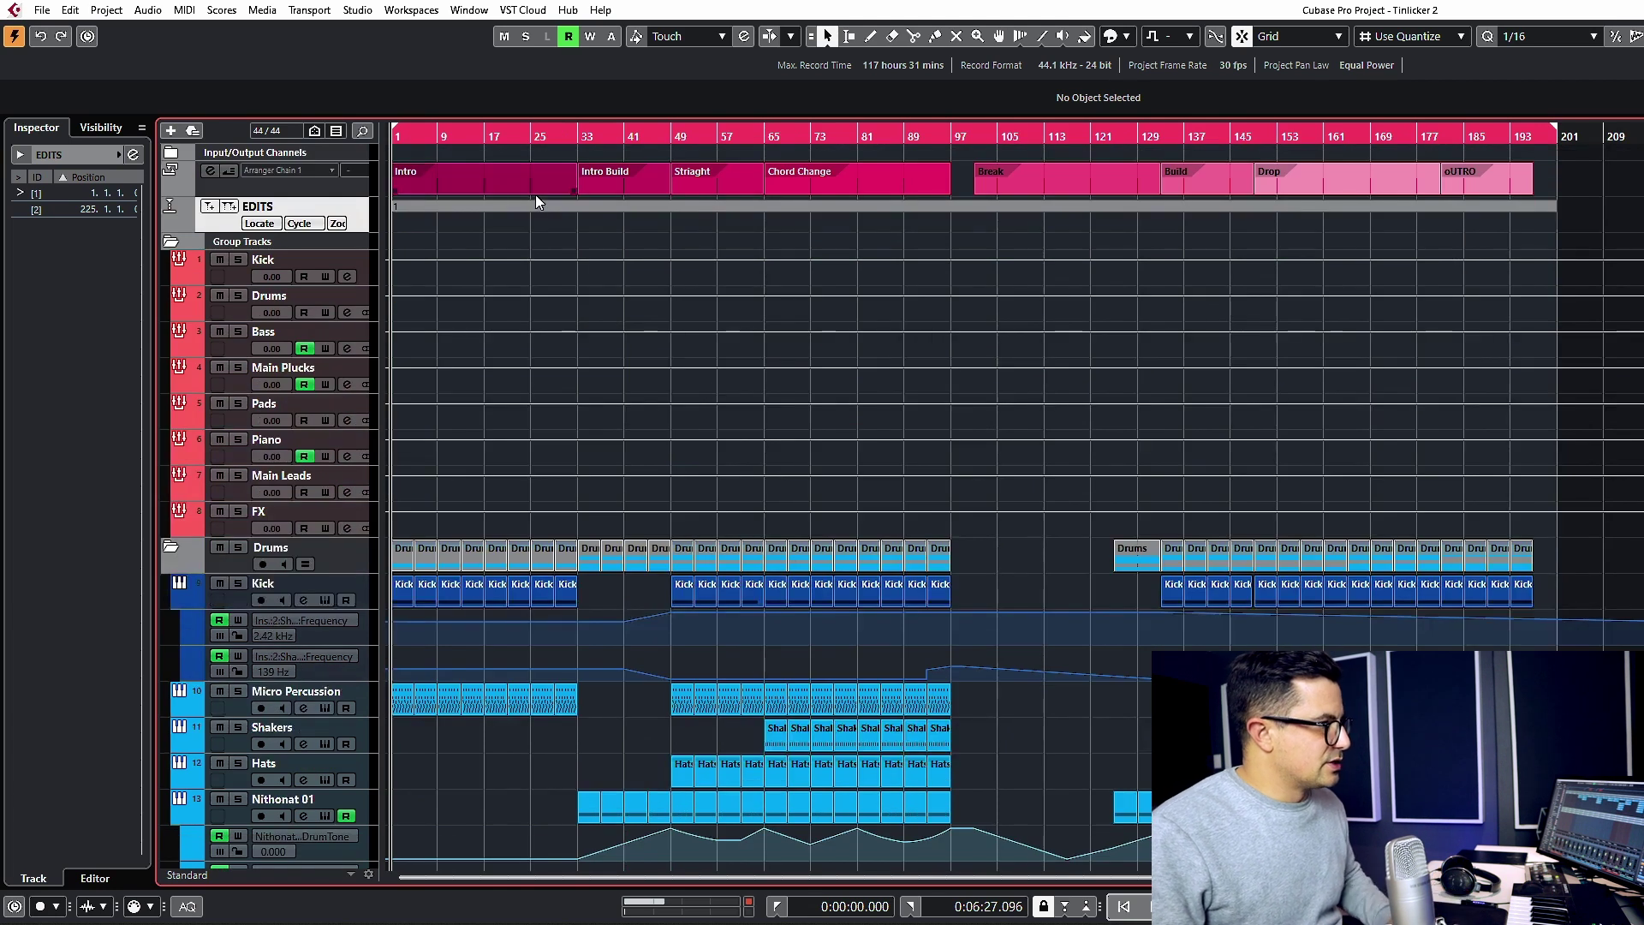
# Set the locators around the first Intro section and delete that time range from the whole project.
pyautogui.click(470, 181)
pyautogui.press('p')
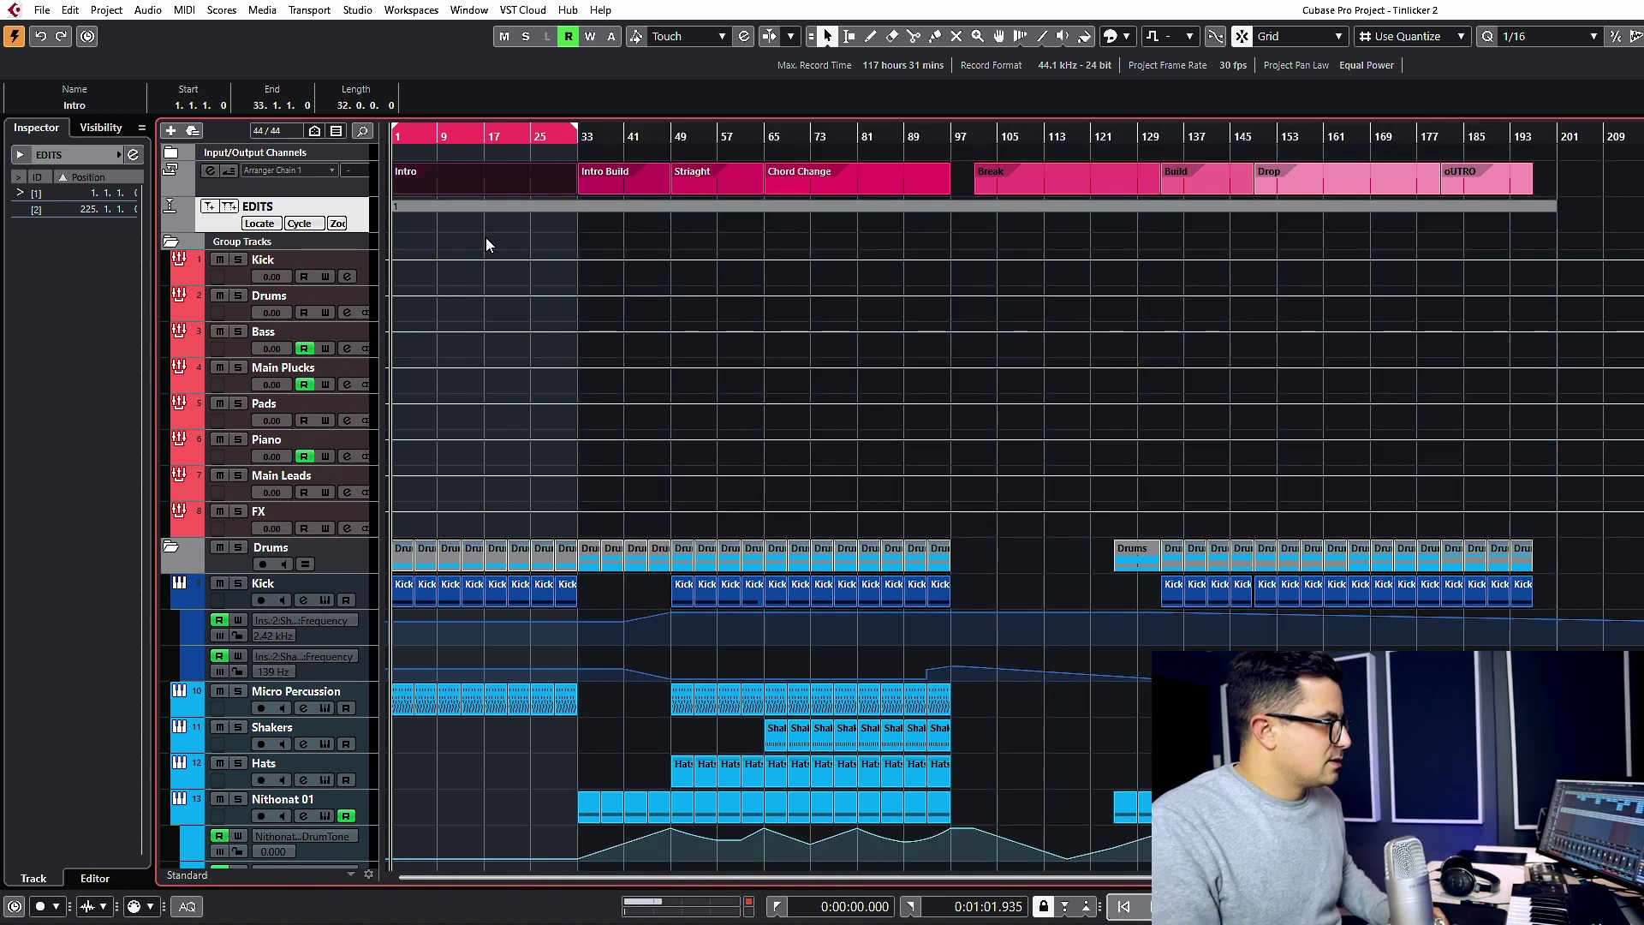
pyautogui.hotkey('ctrl', 'shift', 'x')
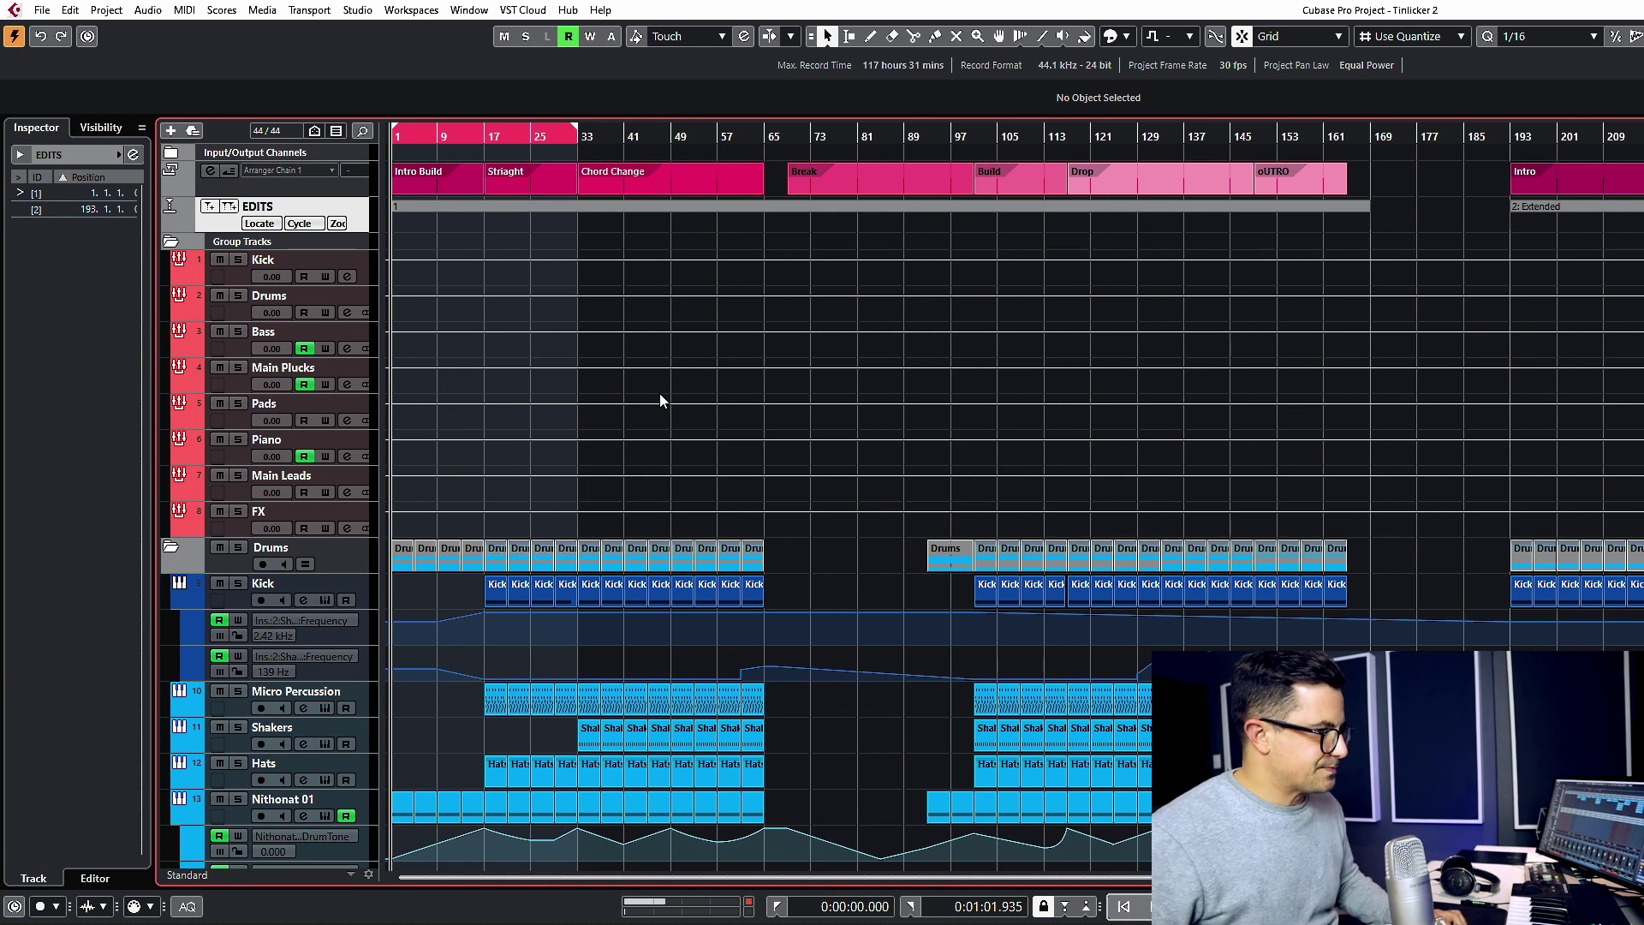
# Start playback from the shortened opening and extend the locator range to the end of the first cycle marker at bar 169.
pyautogui.press('space')
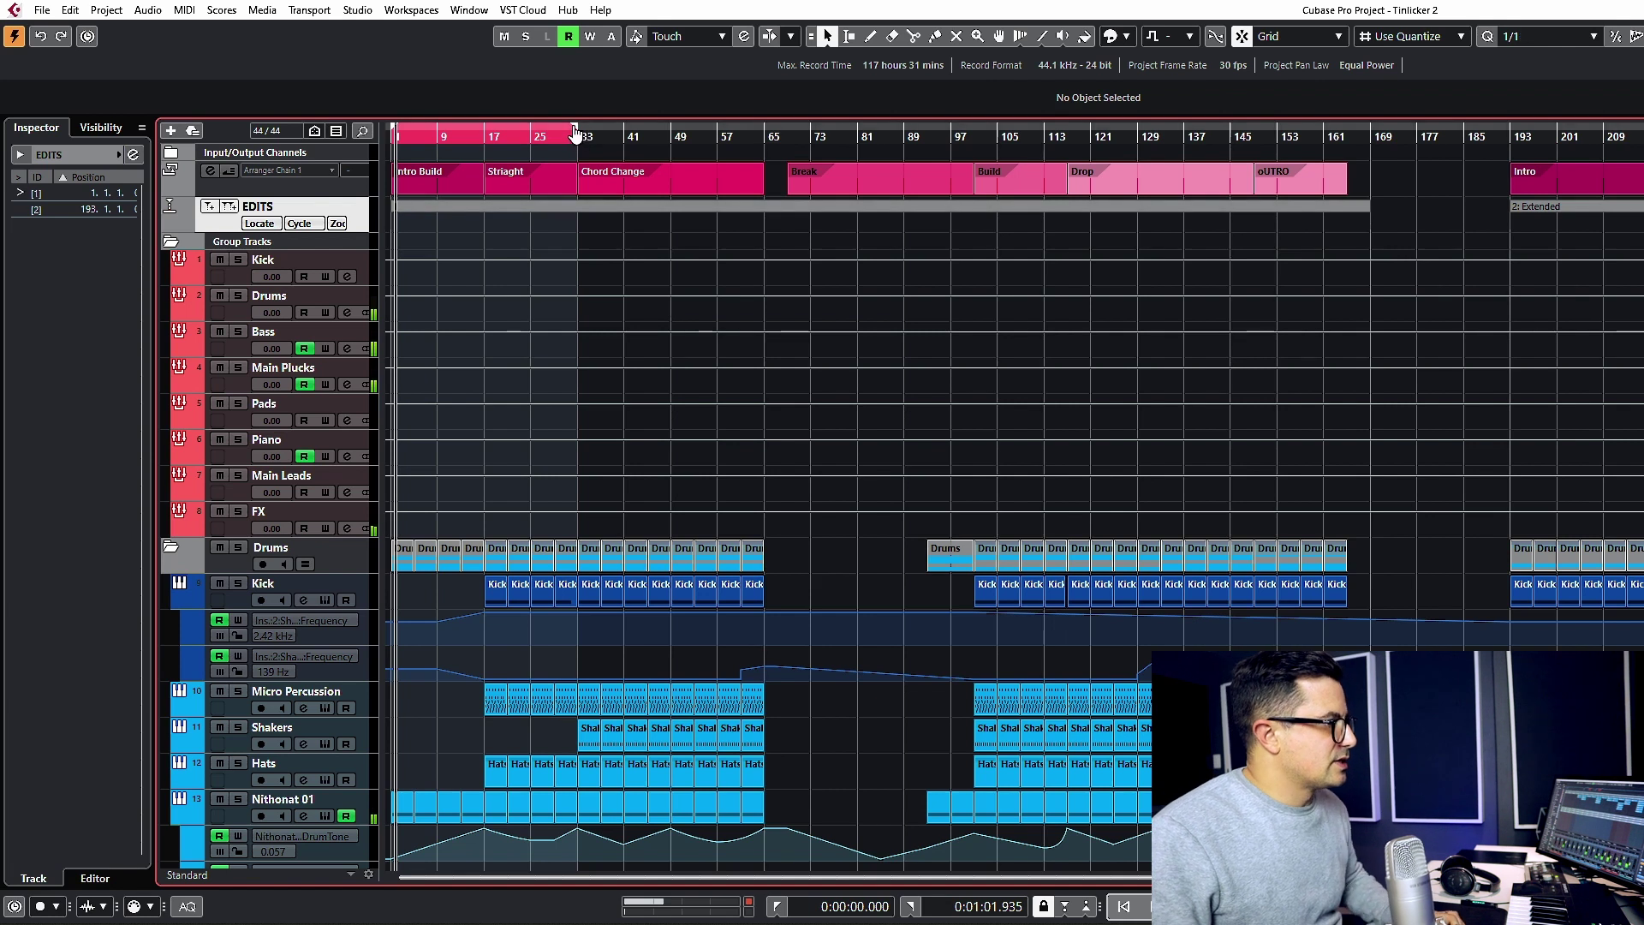
pyautogui.moveTo(575, 128); pyautogui.dragTo(1406, 196)
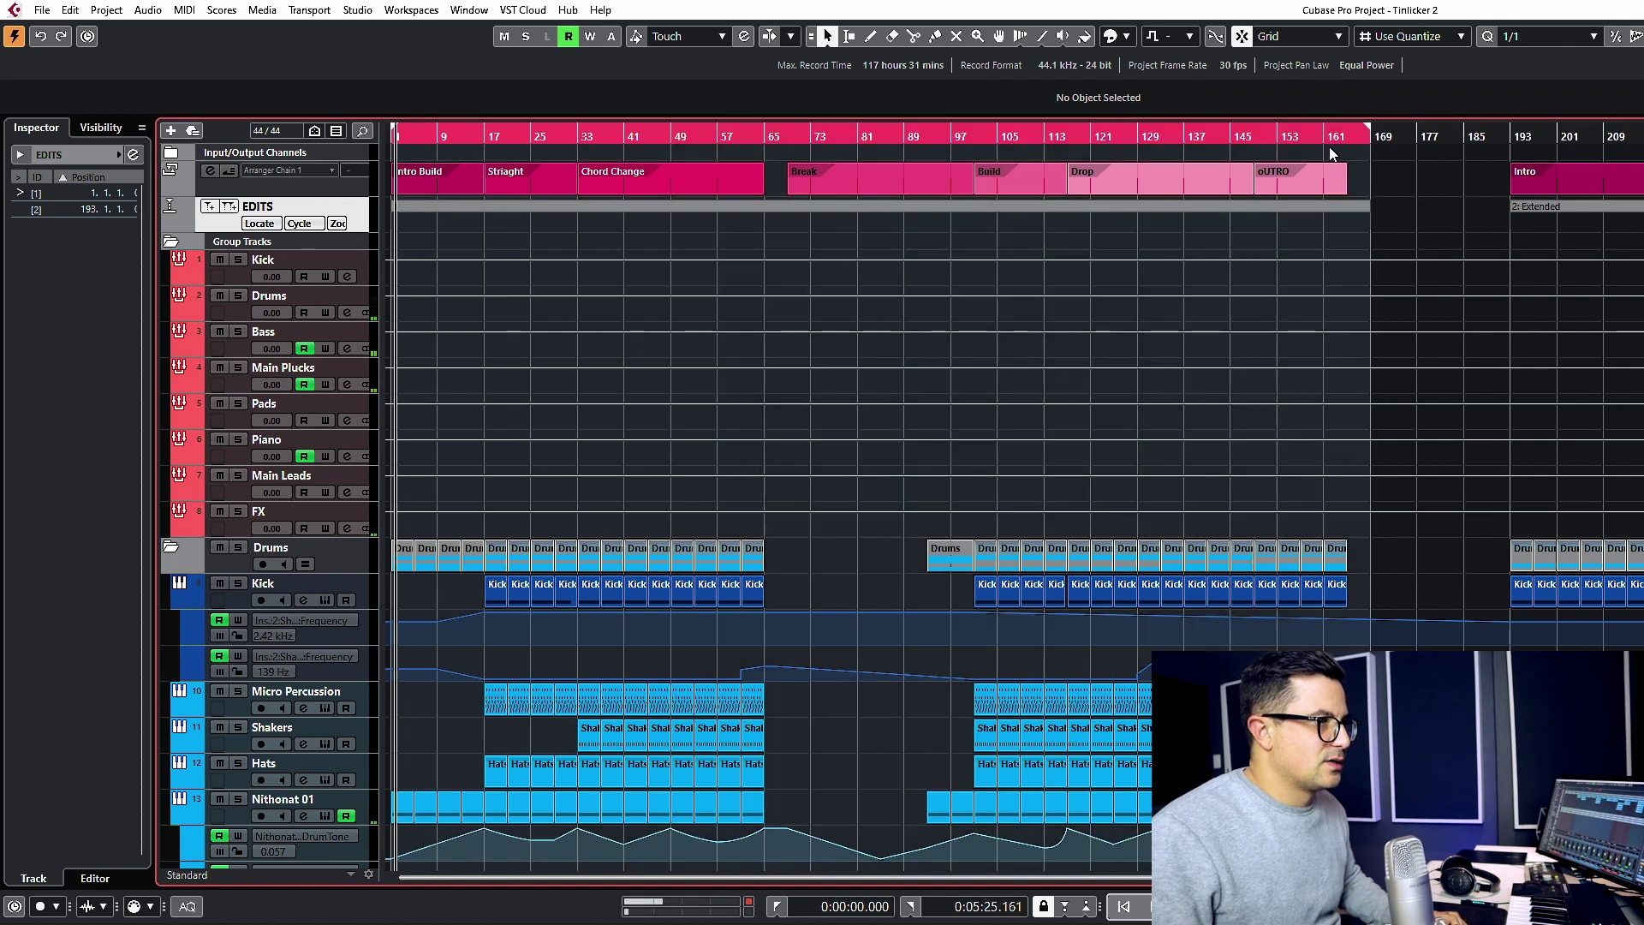
# Check playback near the end of the first arrangement around bar 163 and return the playback position to bar 1.
pyautogui.click(1335, 137)
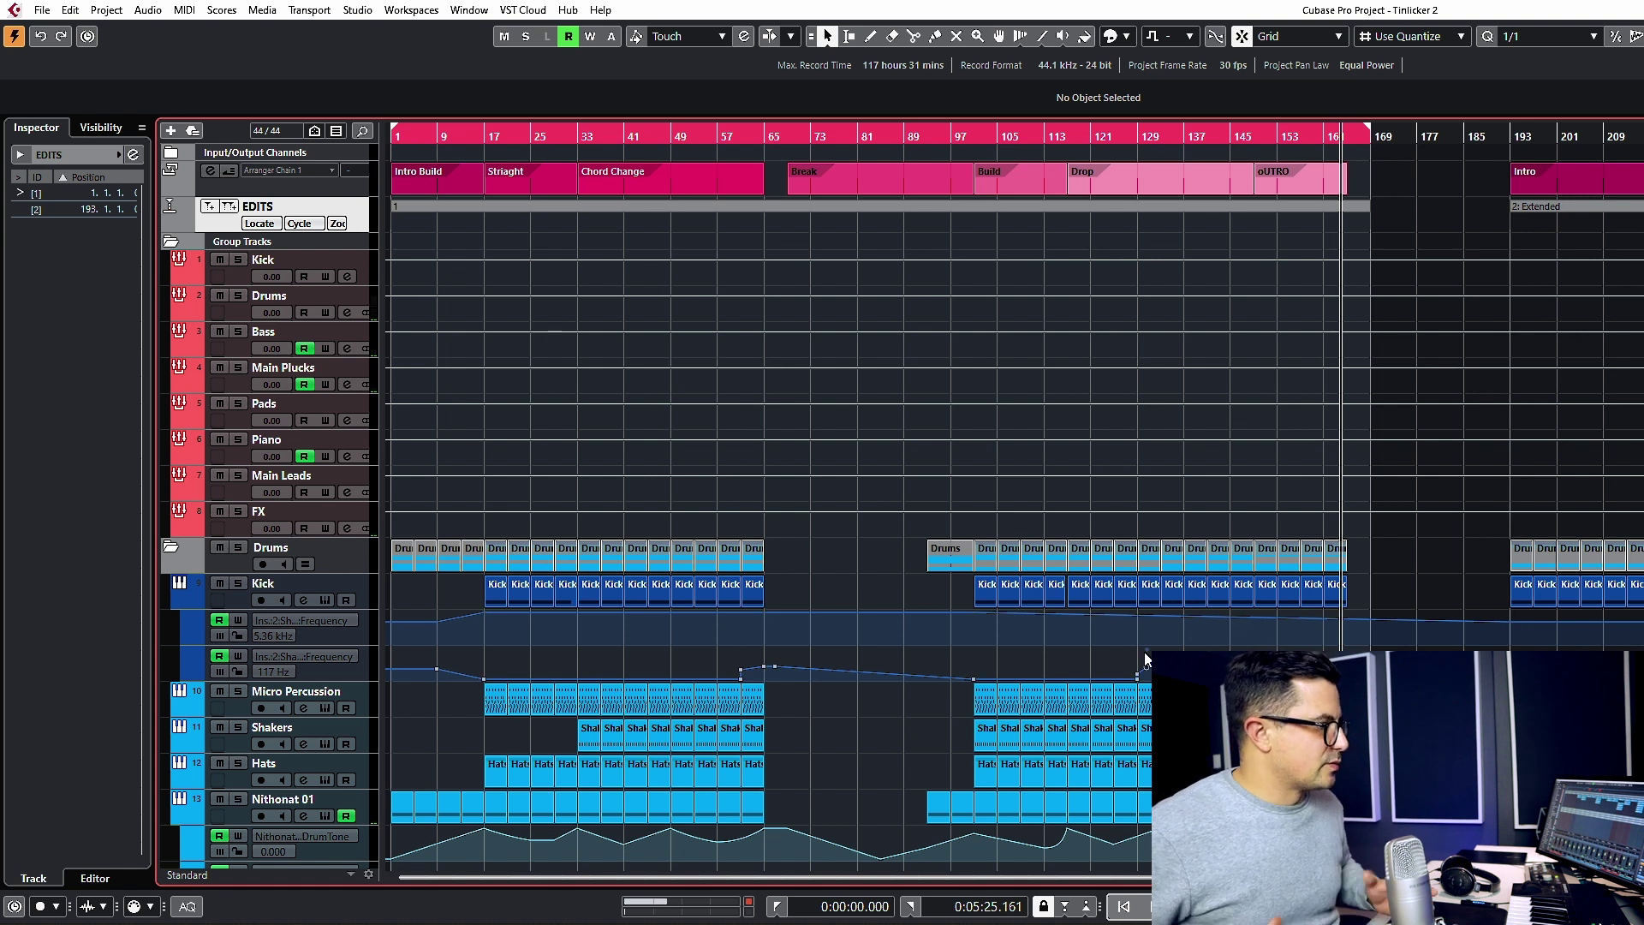
pyautogui.scroll(-5, 731, 485)
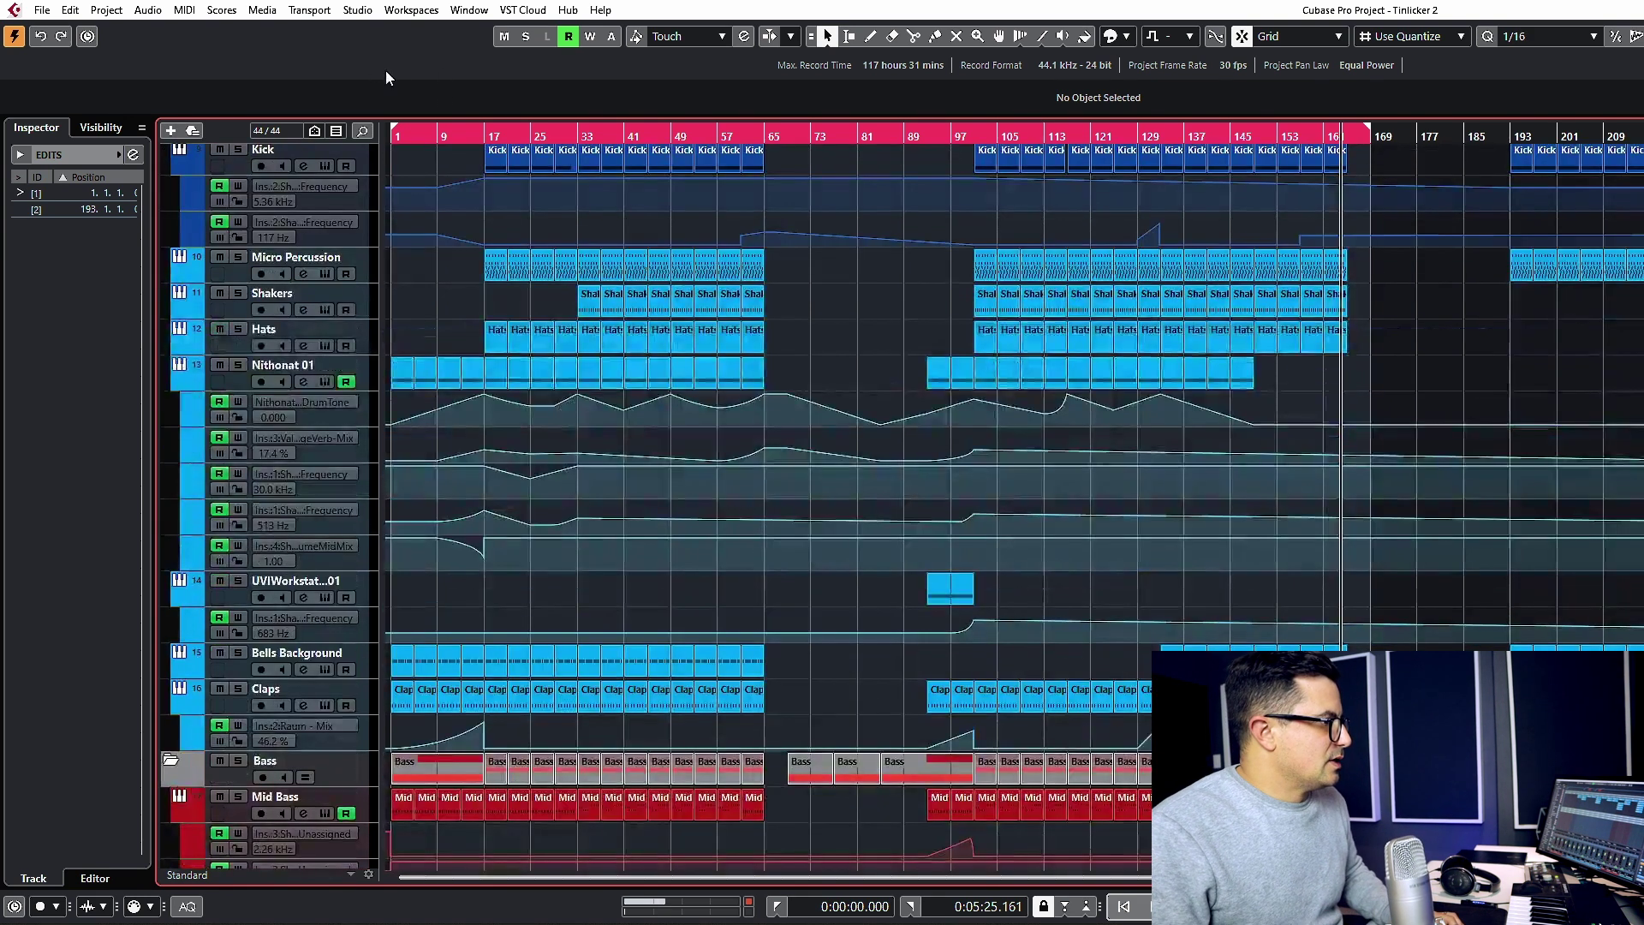
pyautogui.moveTo(423, 136); pyautogui.dragTo(159, 162)
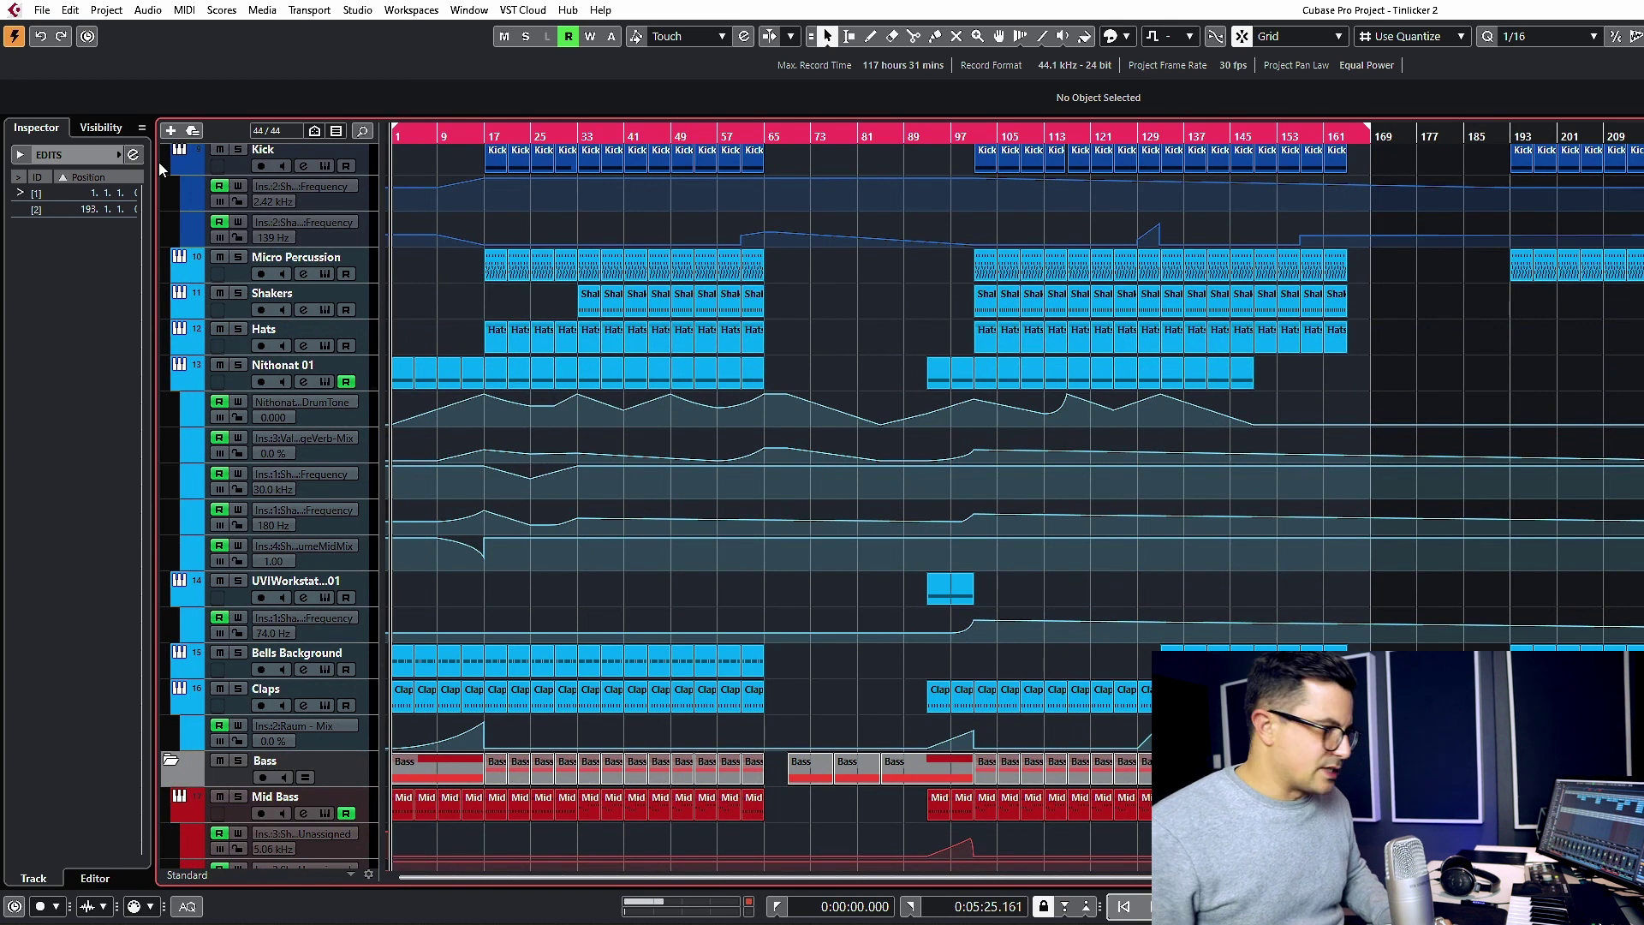
# Listen to the shortened opening from bar 1 and the section around bar 33, reviewing the drum and percussion parts, and restart from bar 1.
pyautogui.press('h')
pyautogui.press('h')
pyautogui.press('h')
pyautogui.press('space')
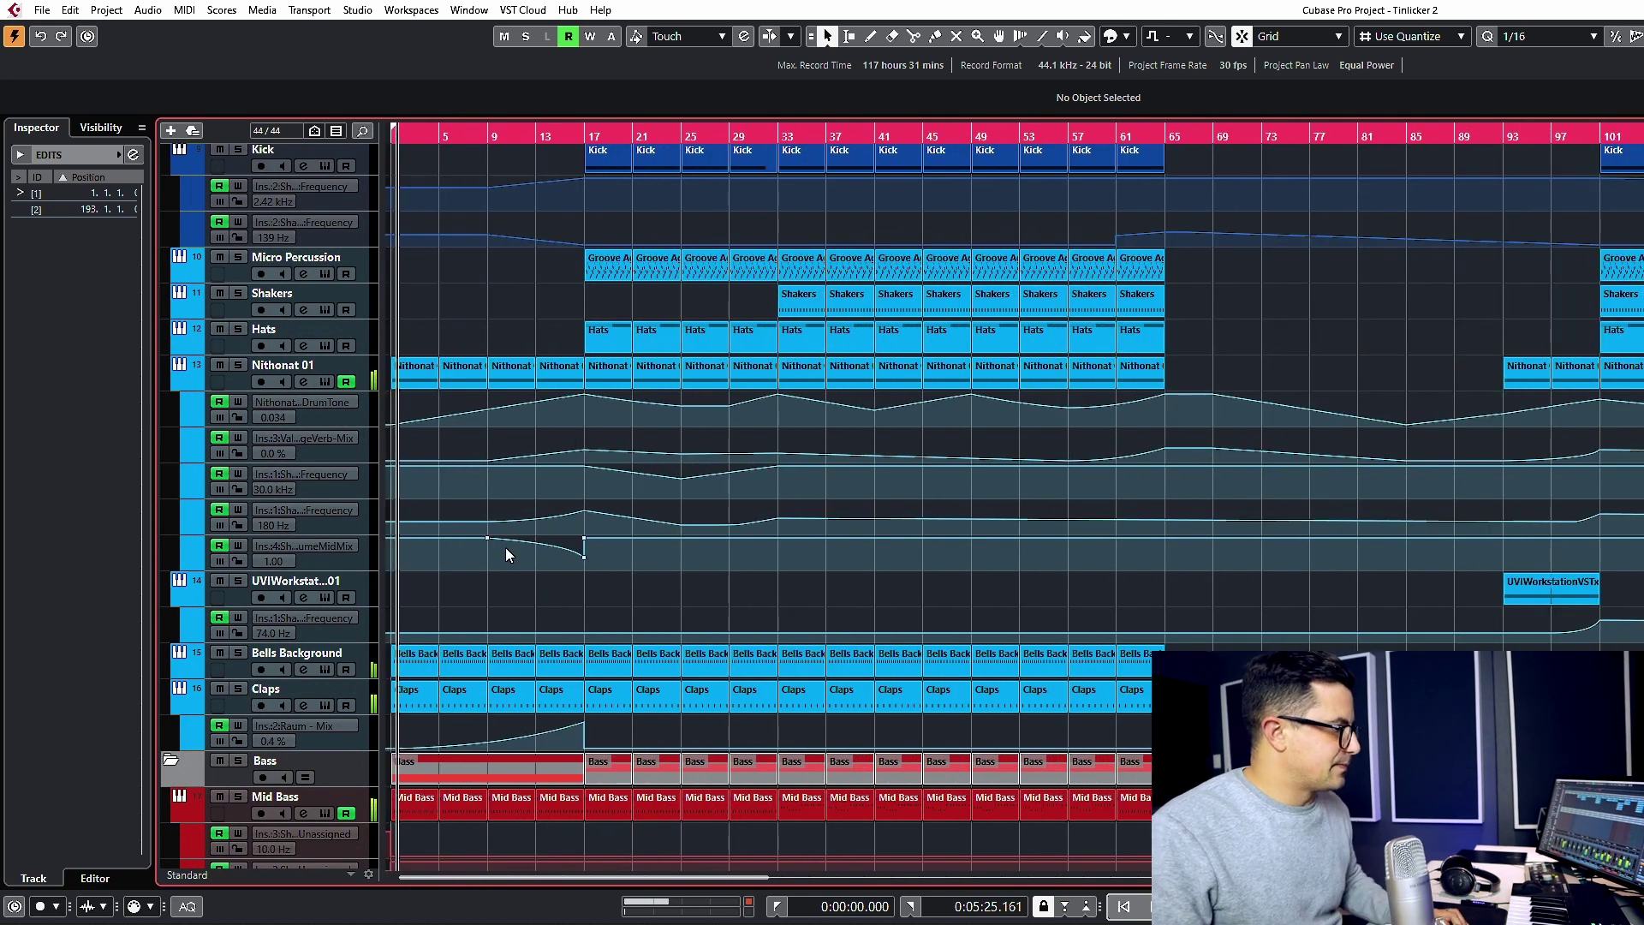
pyautogui.scroll(5, 543, 526)
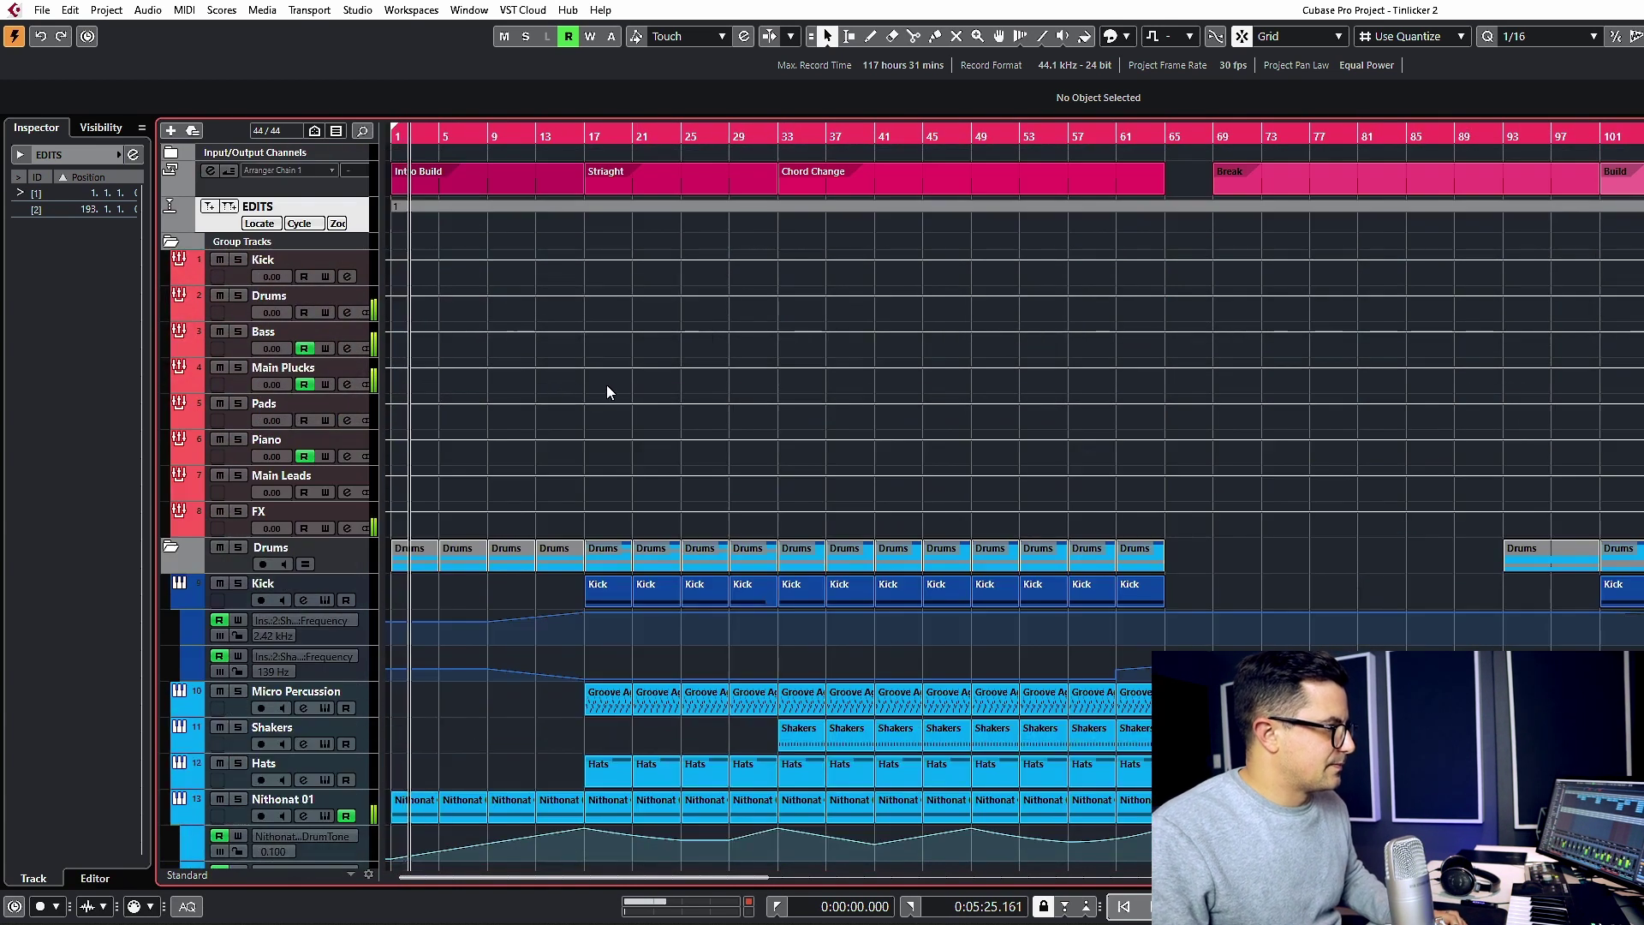
pyautogui.scroll(-5, 558, 373)
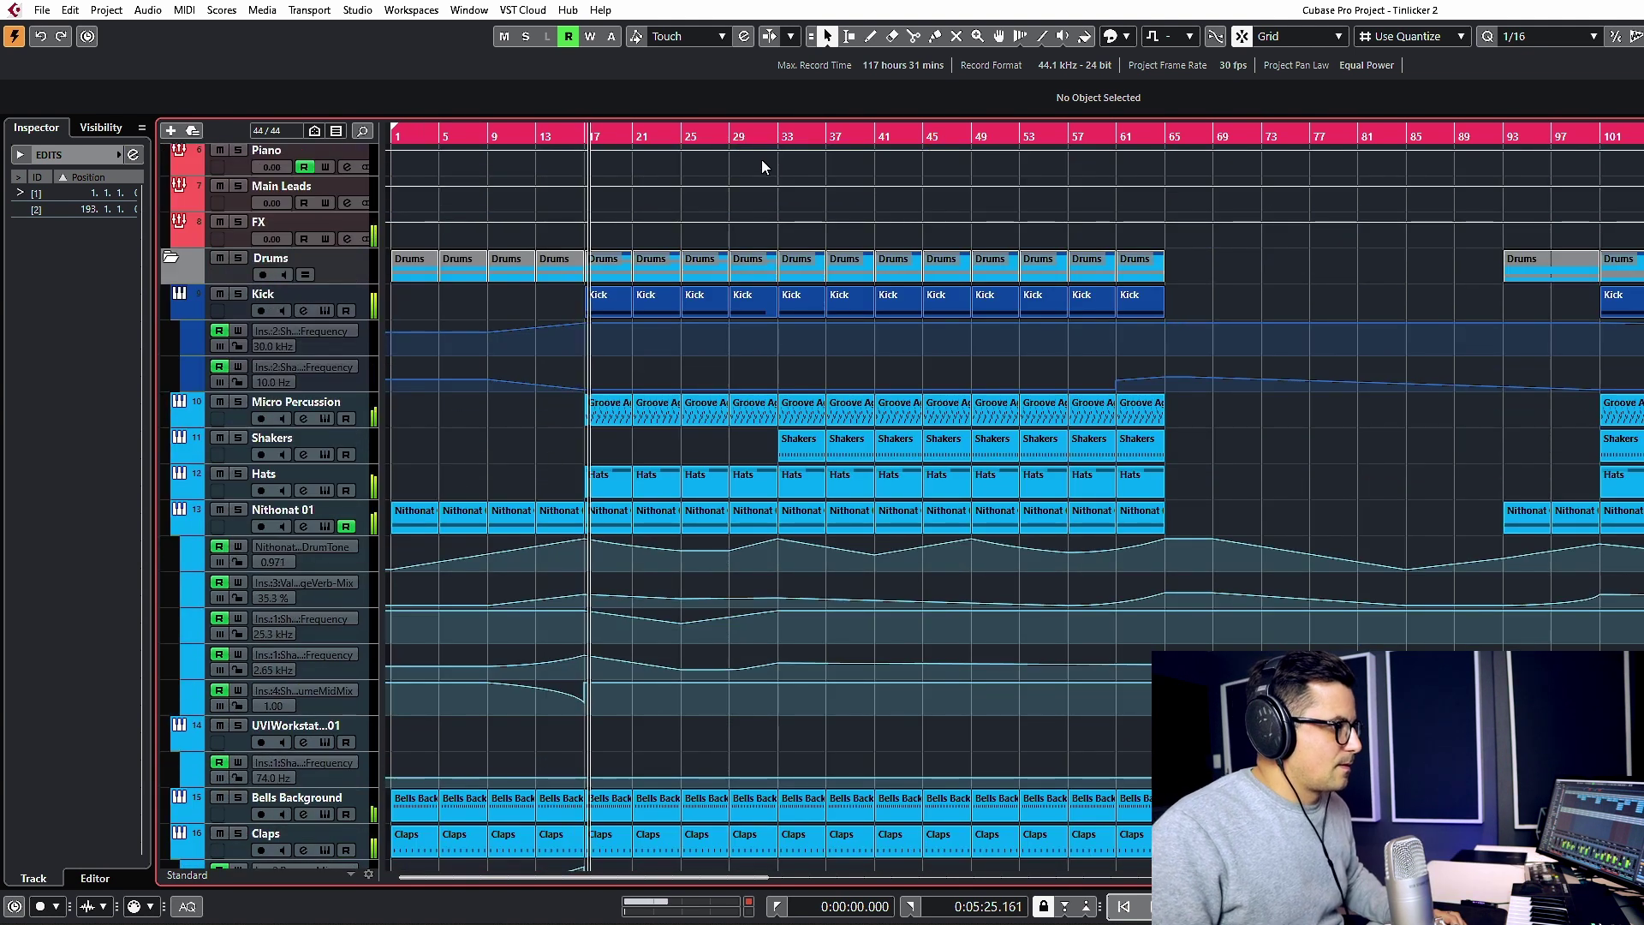
pyautogui.click(778, 173)
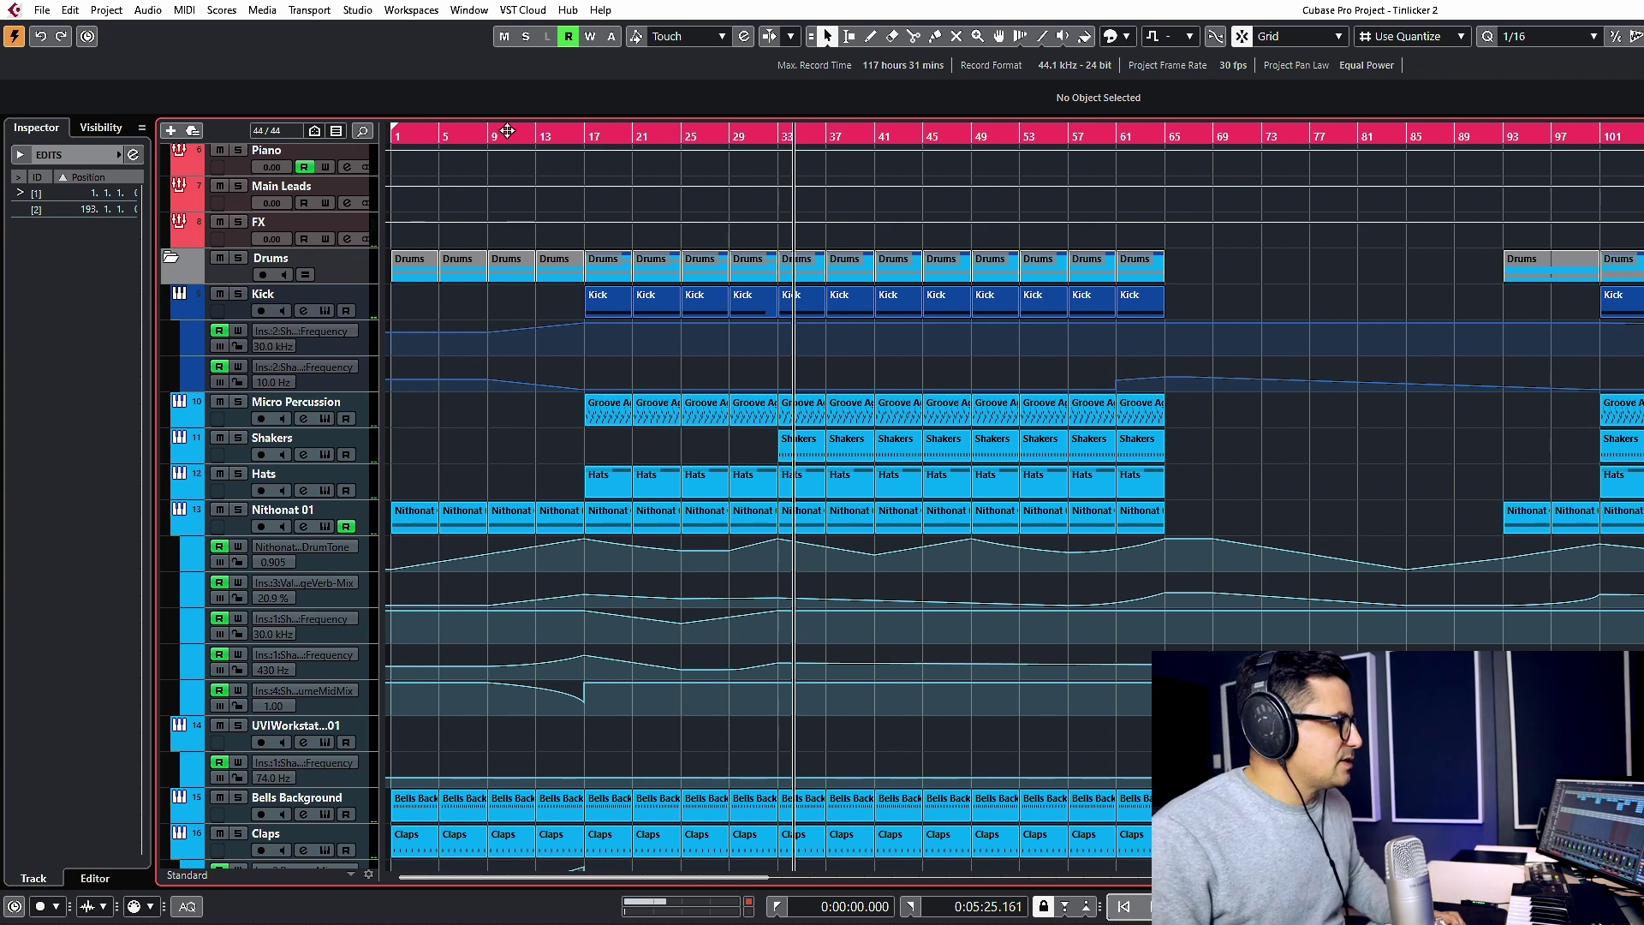
pyautogui.press('space')
pyautogui.press('space')
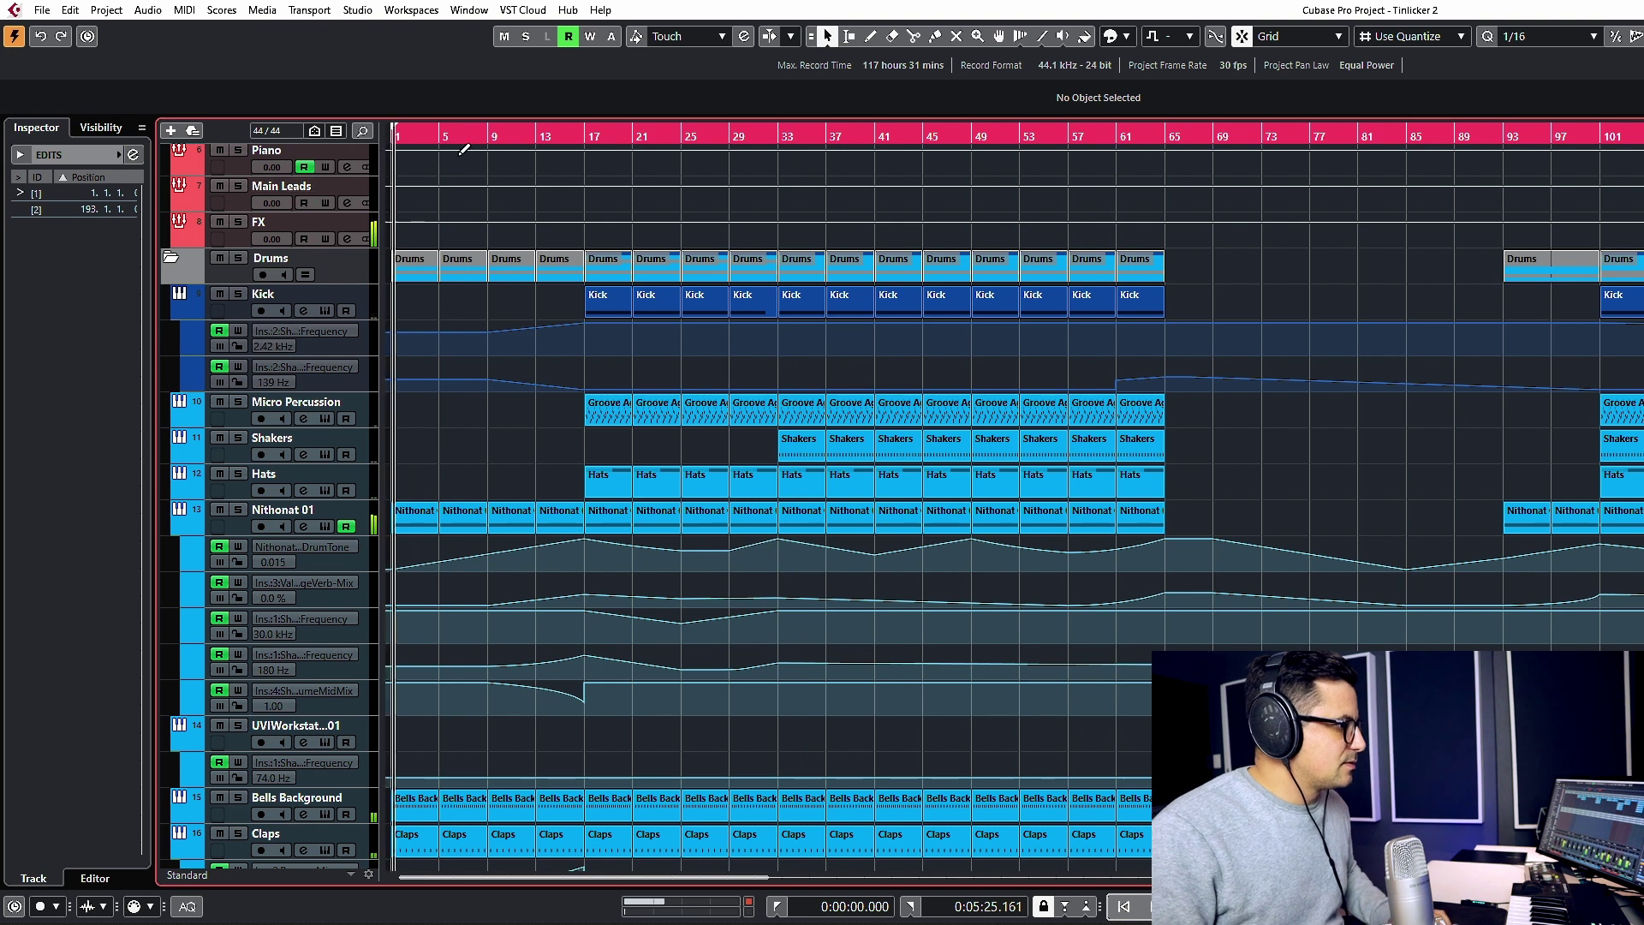
pyautogui.scroll(-3, 480, 472)
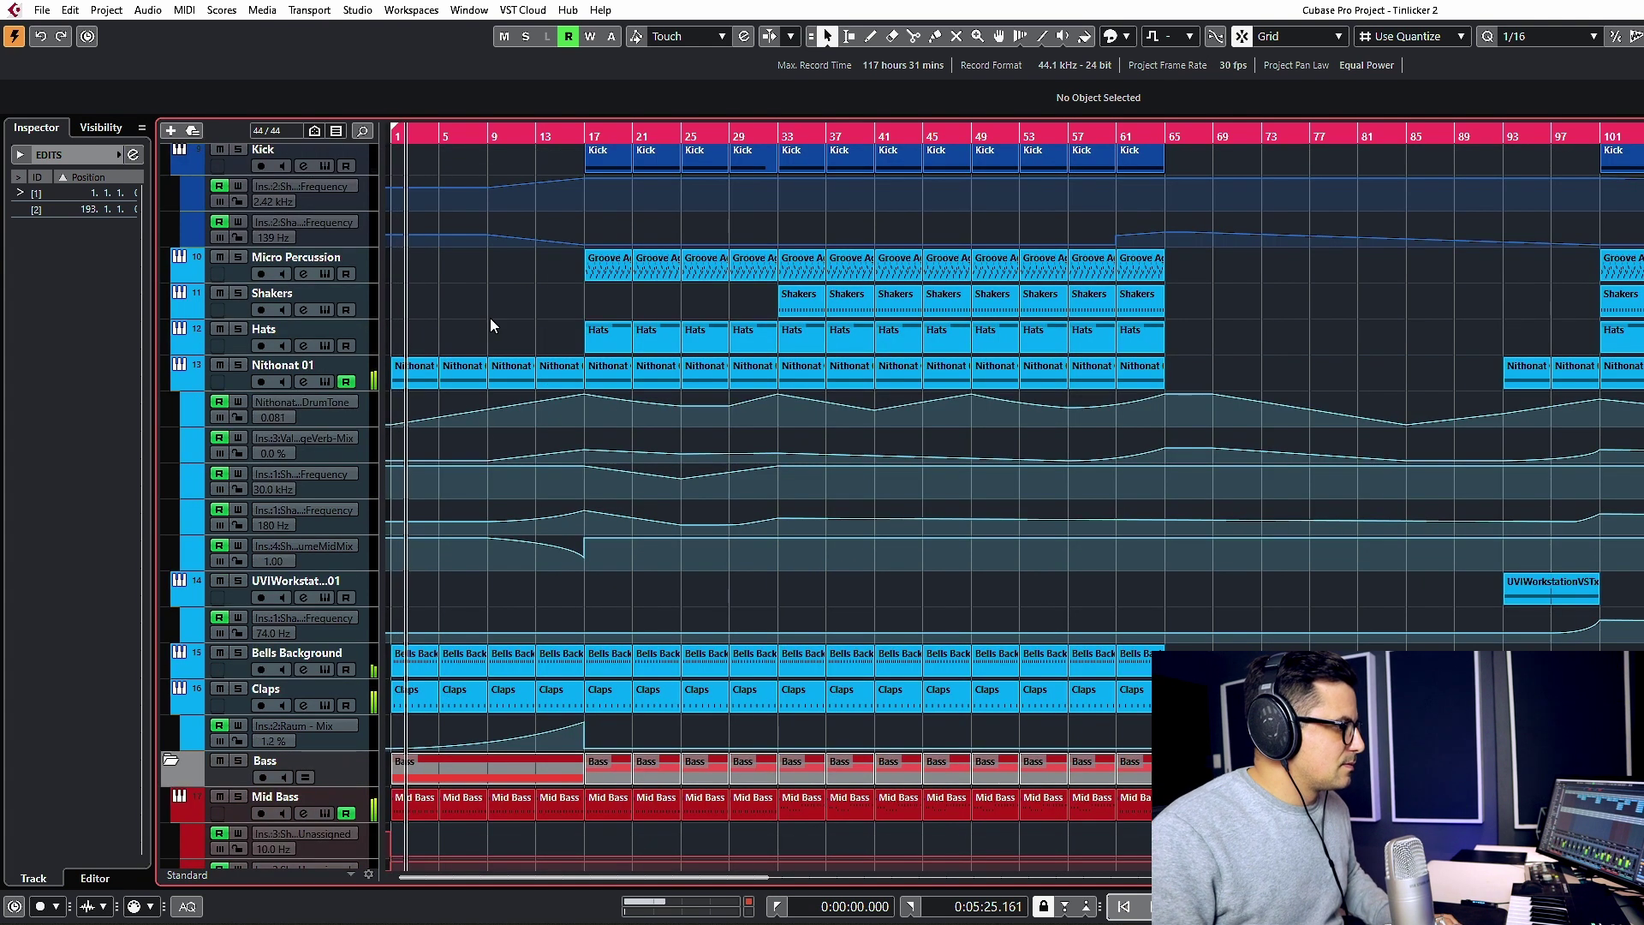
# Set the locators around the Drums part at bars 5 to 9, delete that time range from the whole project and start playback.
pyautogui.scroll(3, 476, 352)
pyautogui.click(466, 267)
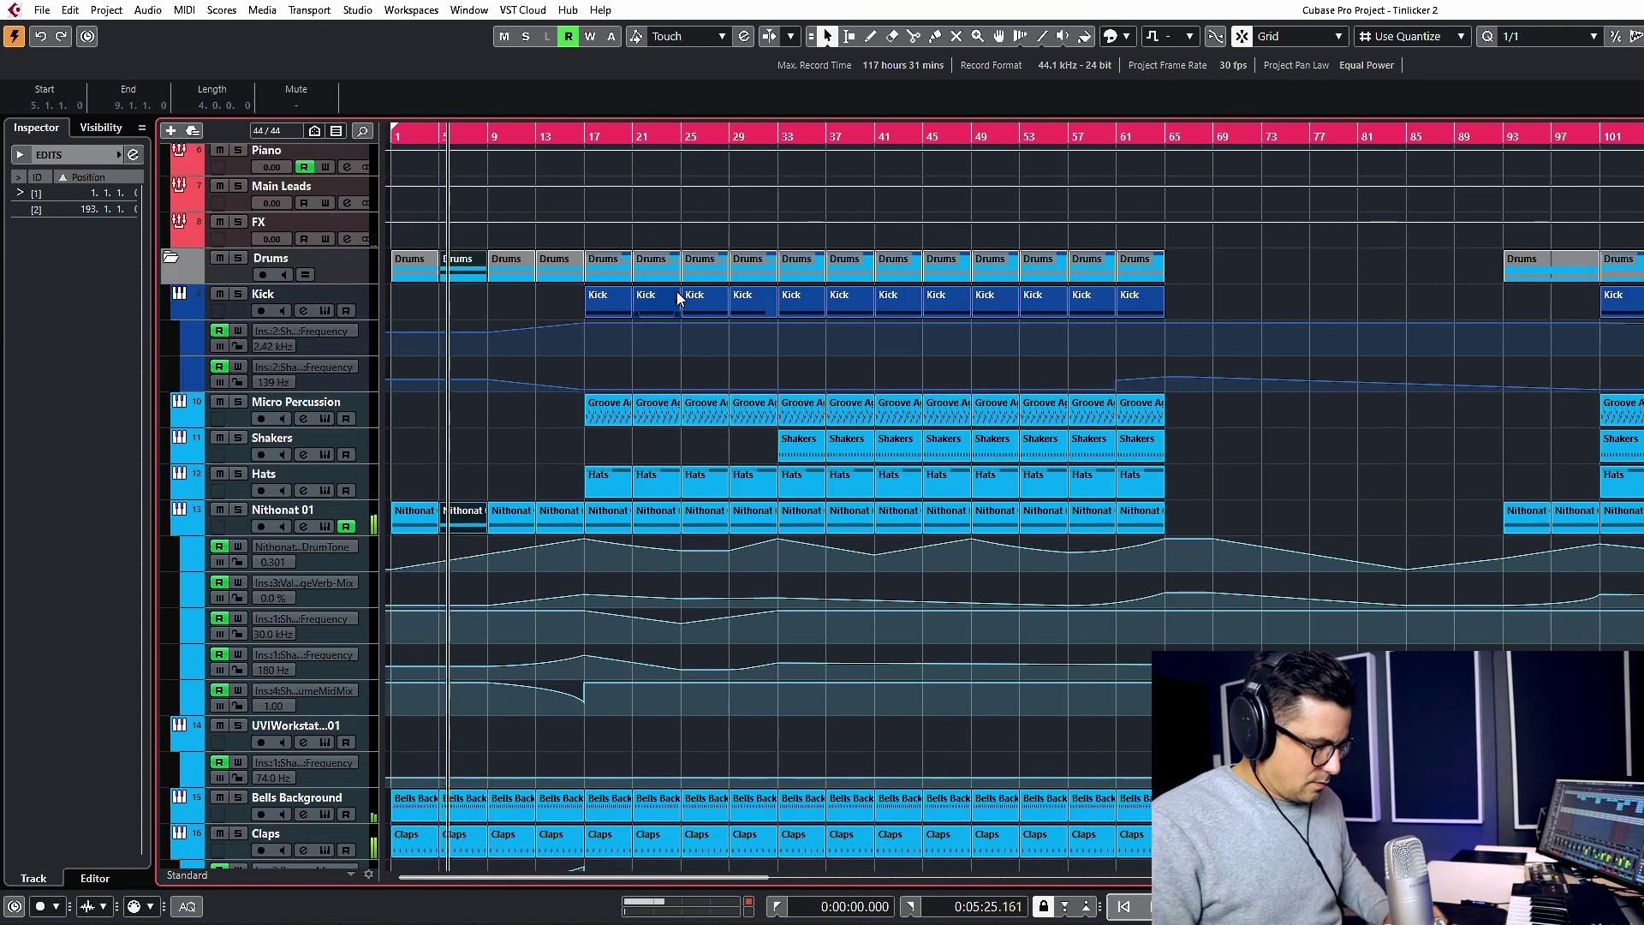
pyautogui.press('p')
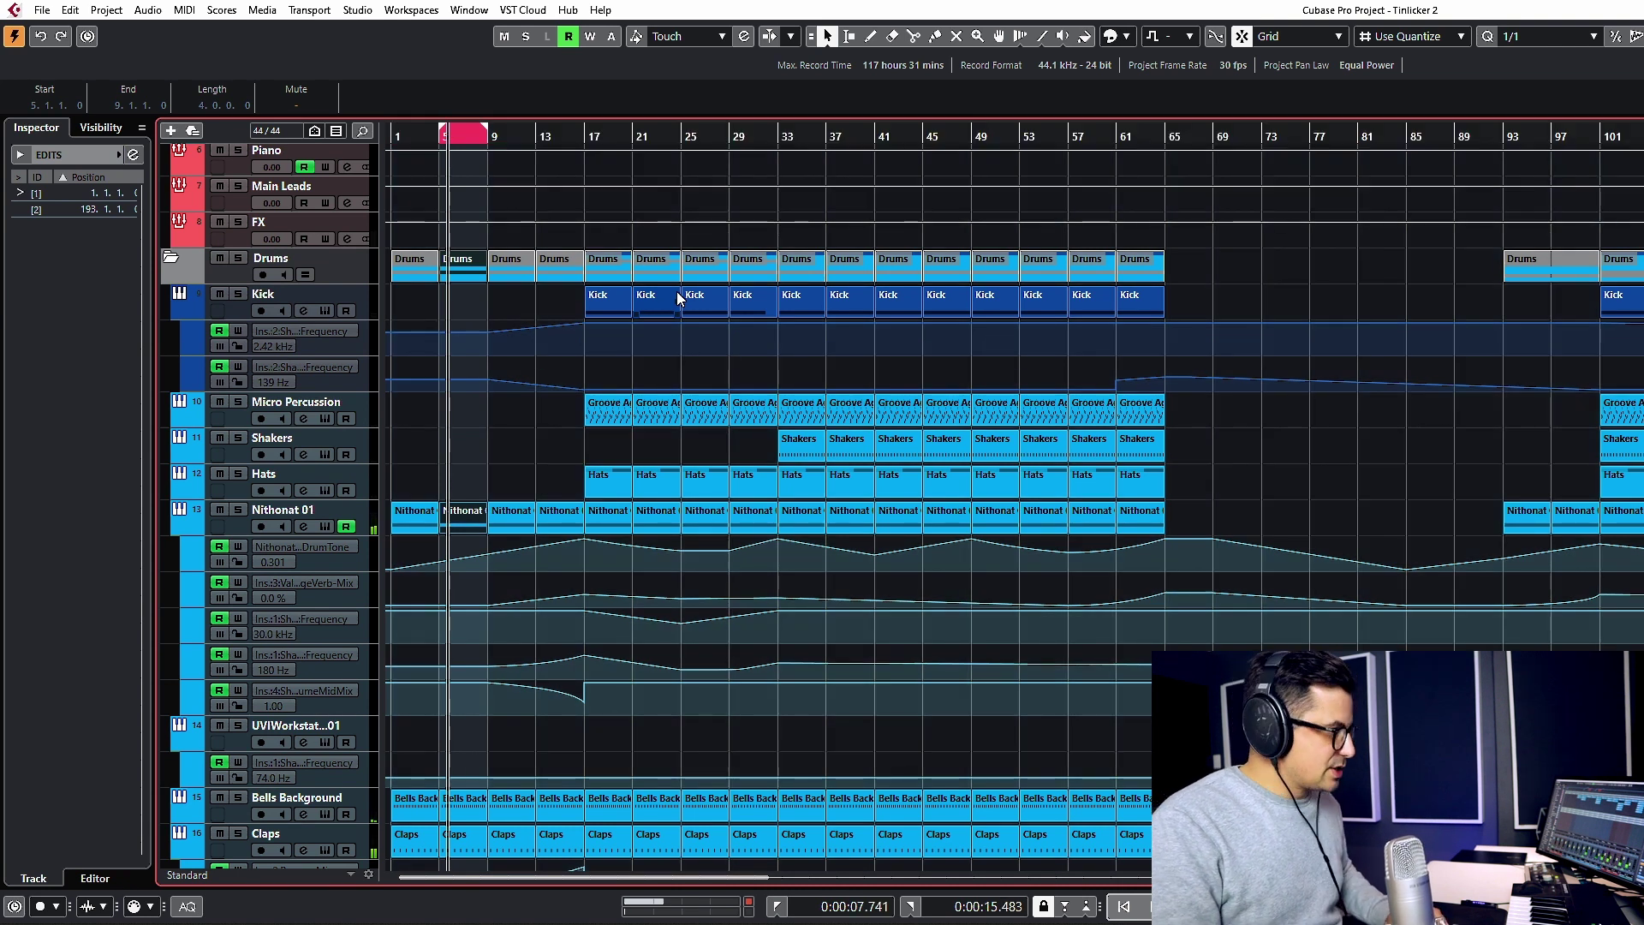
pyautogui.hotkey('ctrl', 'shift', 'x')
pyautogui.press('space')
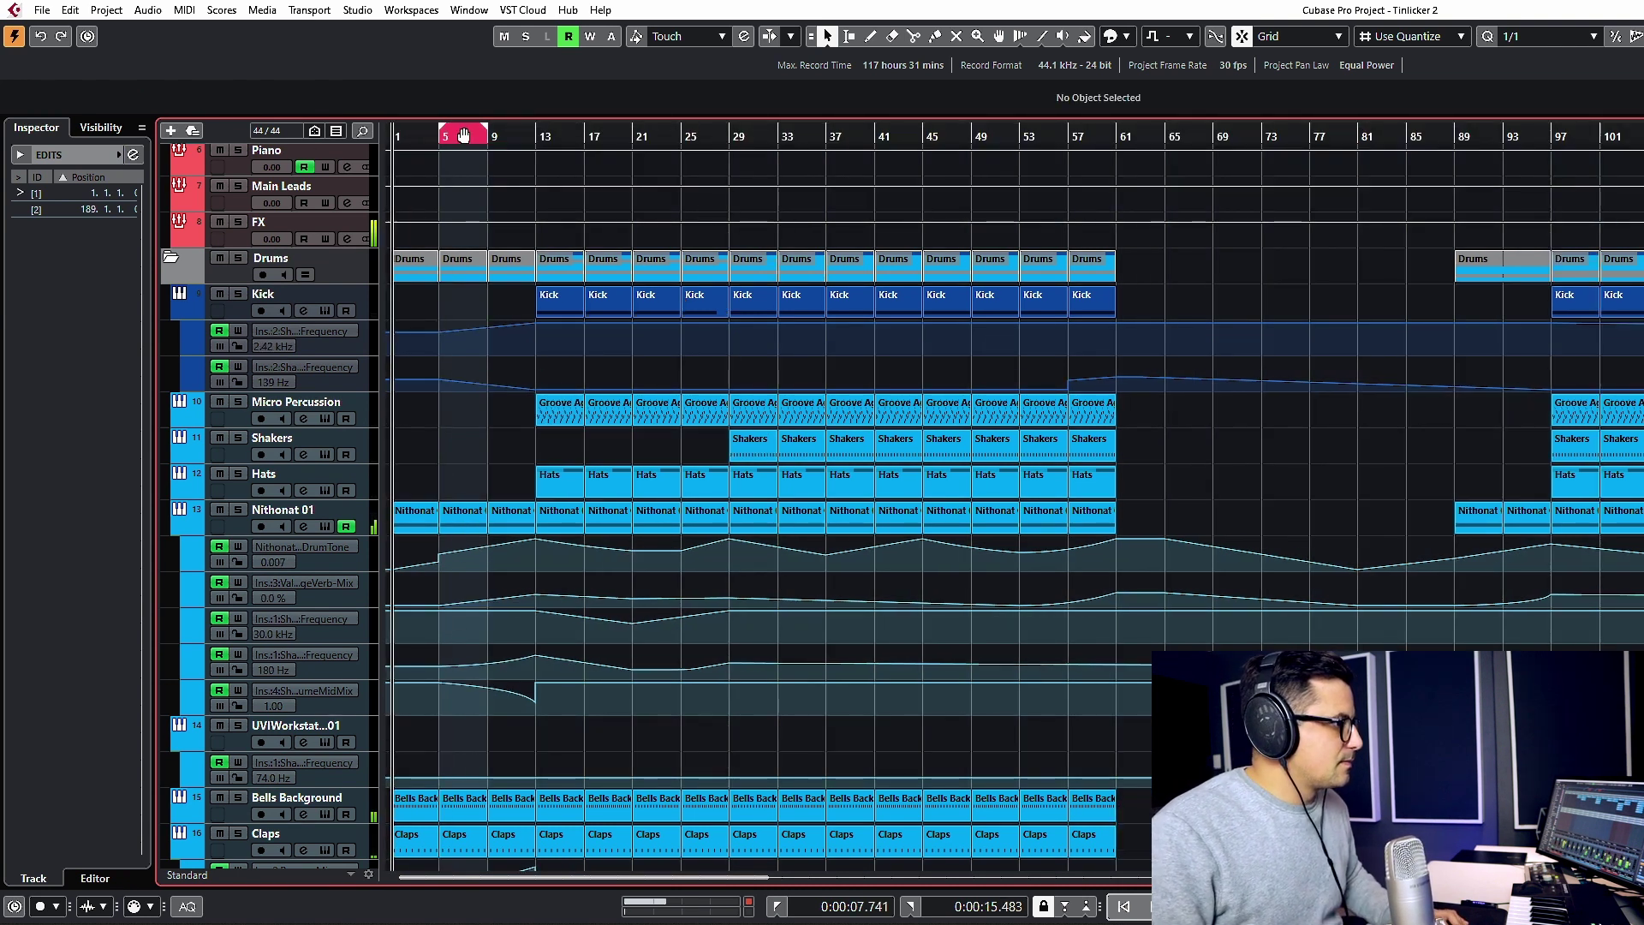
# Set the locators to bars 1 to 13 and smooth the Nithonat 01 drum tone automation into one continuous rise up to bar 13.
pyautogui.moveTo(441, 136); pyautogui.dragTo(533, 135)
pyautogui.scroll(-3, 524, 428)
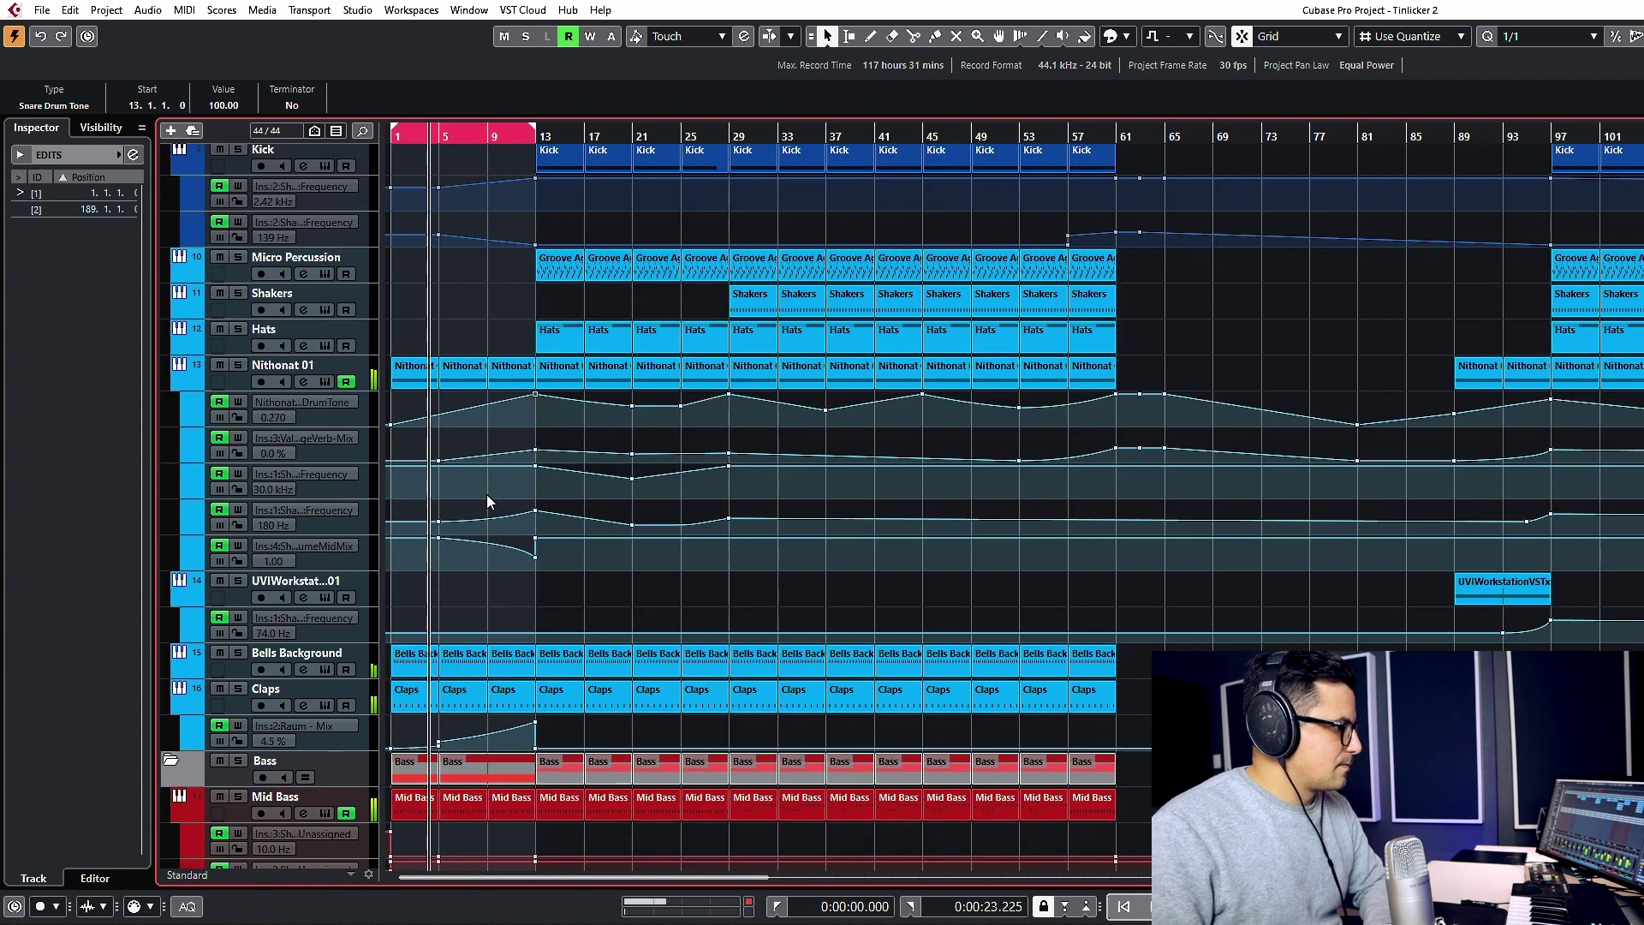
pyautogui.hotkey('ctrl', 'a')
pyautogui.click(597, 584)
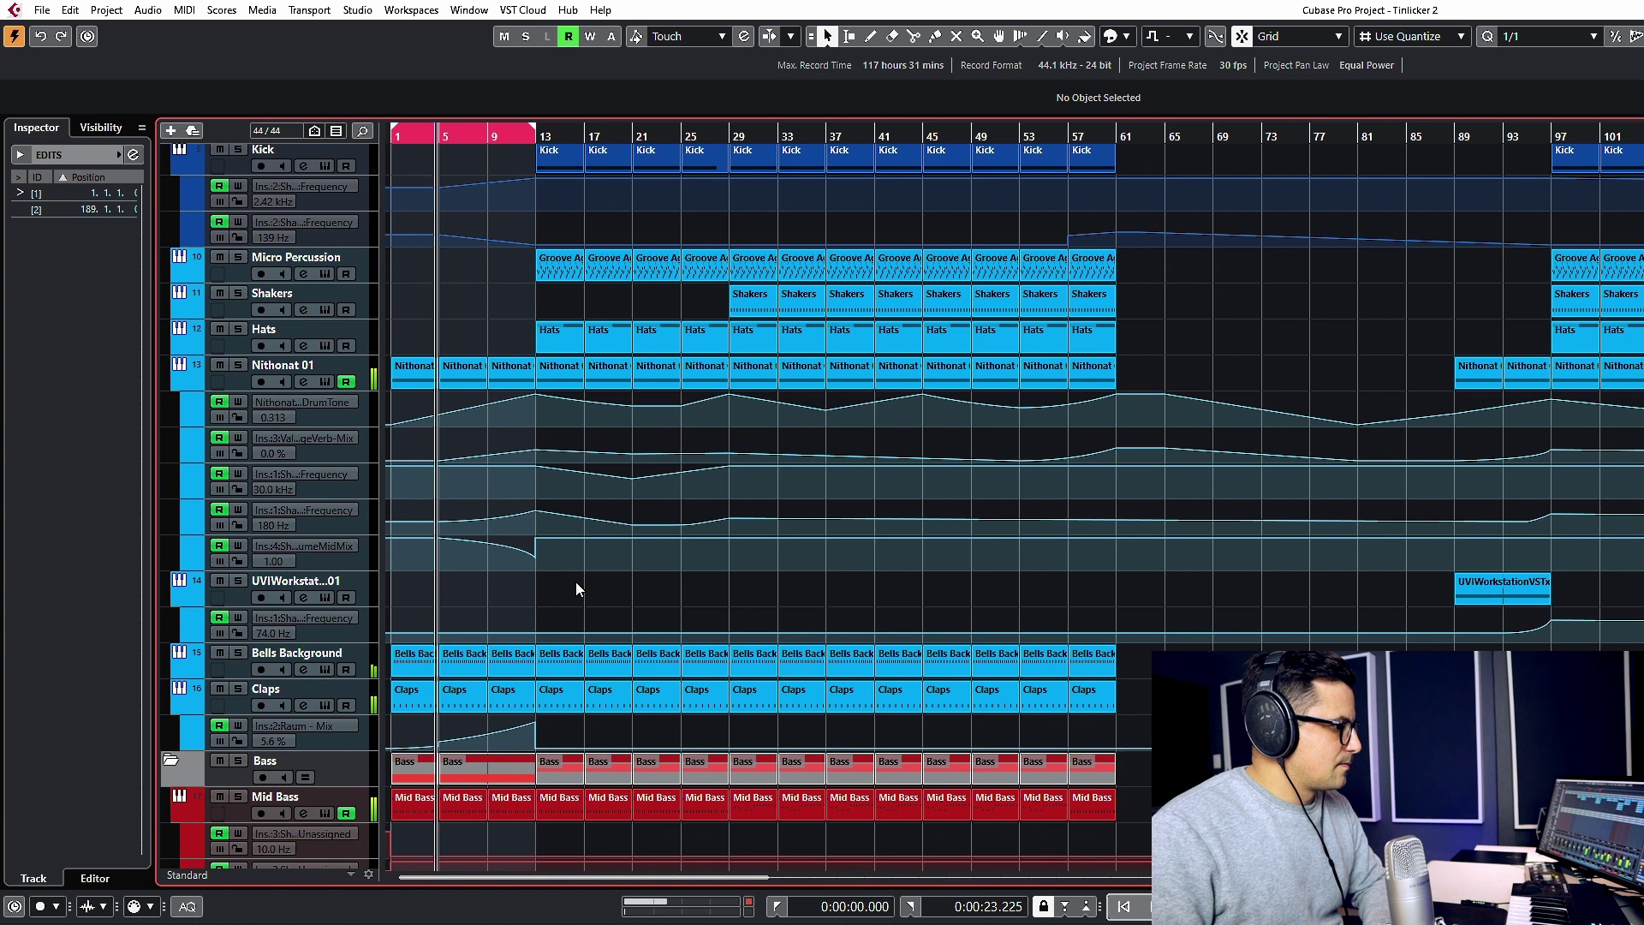
# Remove the jump at bar 5 from the Claps Raum mix automation so it rises smoothly to bar 13.
pyautogui.click(435, 746)
pyautogui.scroll(4, 428, 557)
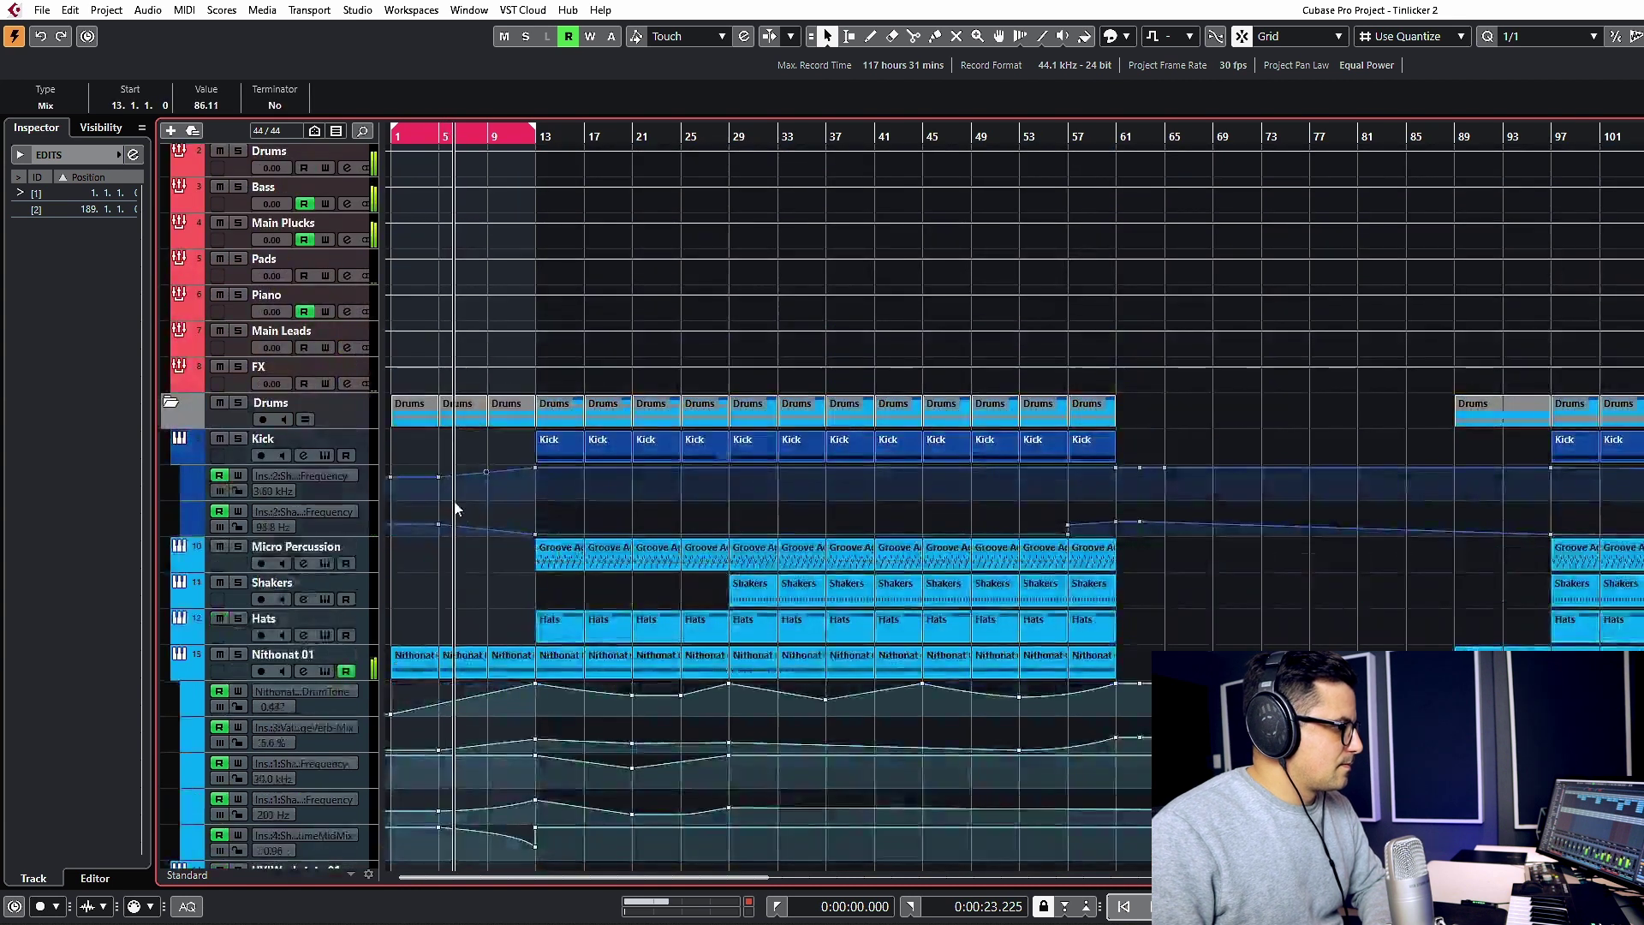
pyautogui.scroll(-8, 463, 522)
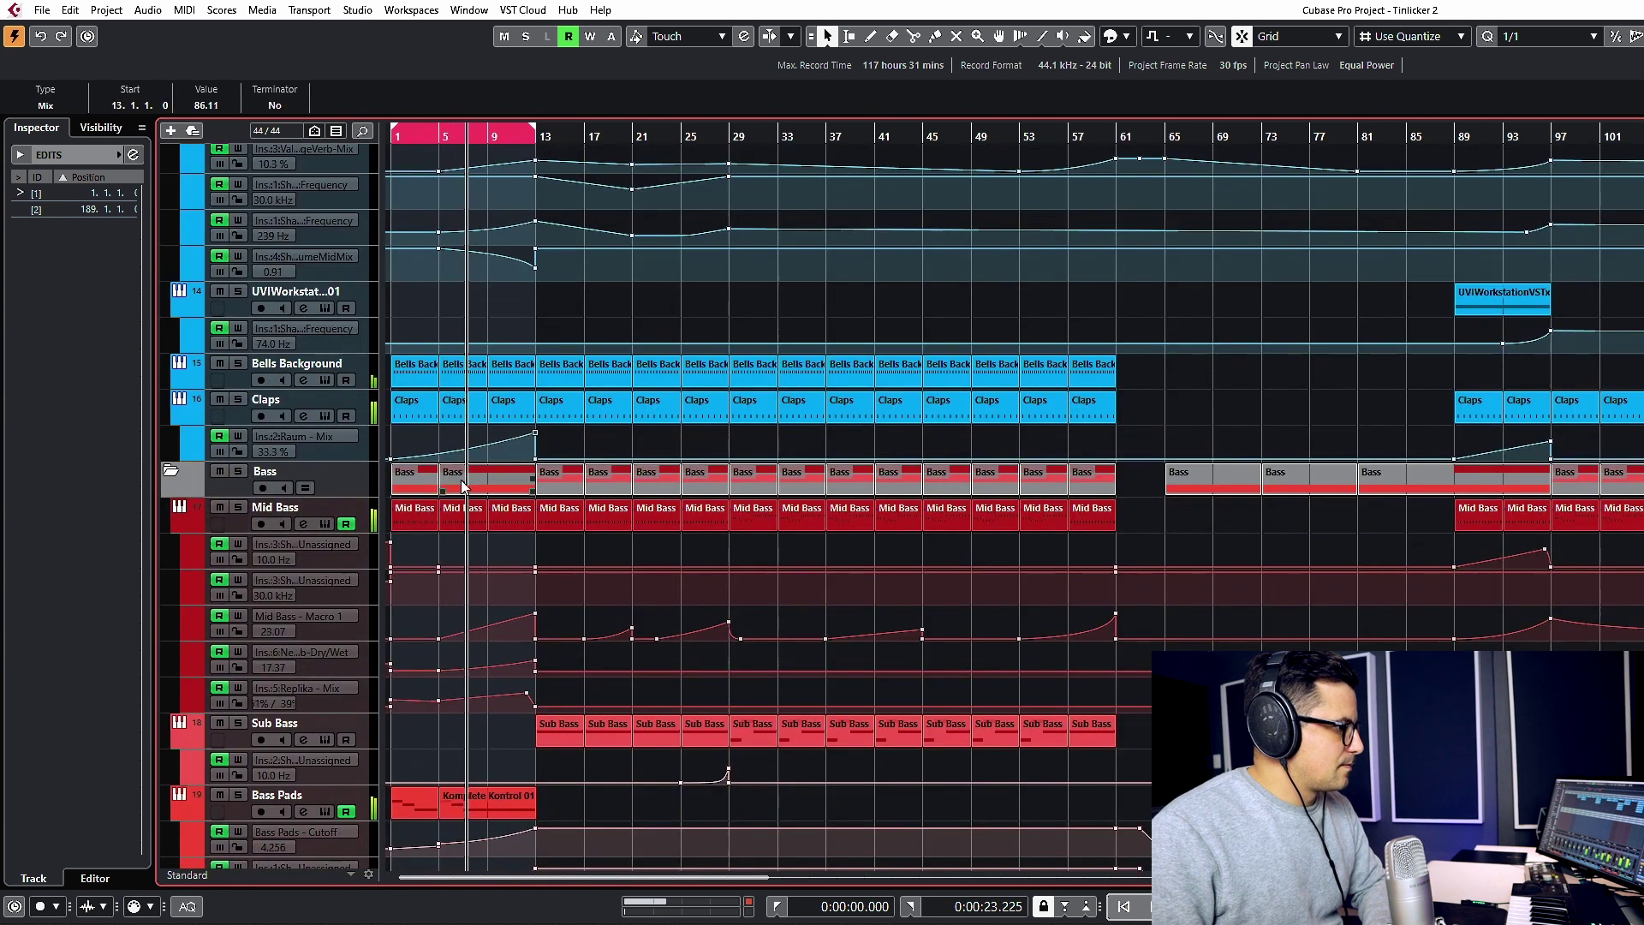
pyautogui.scroll(-2, 431, 710)
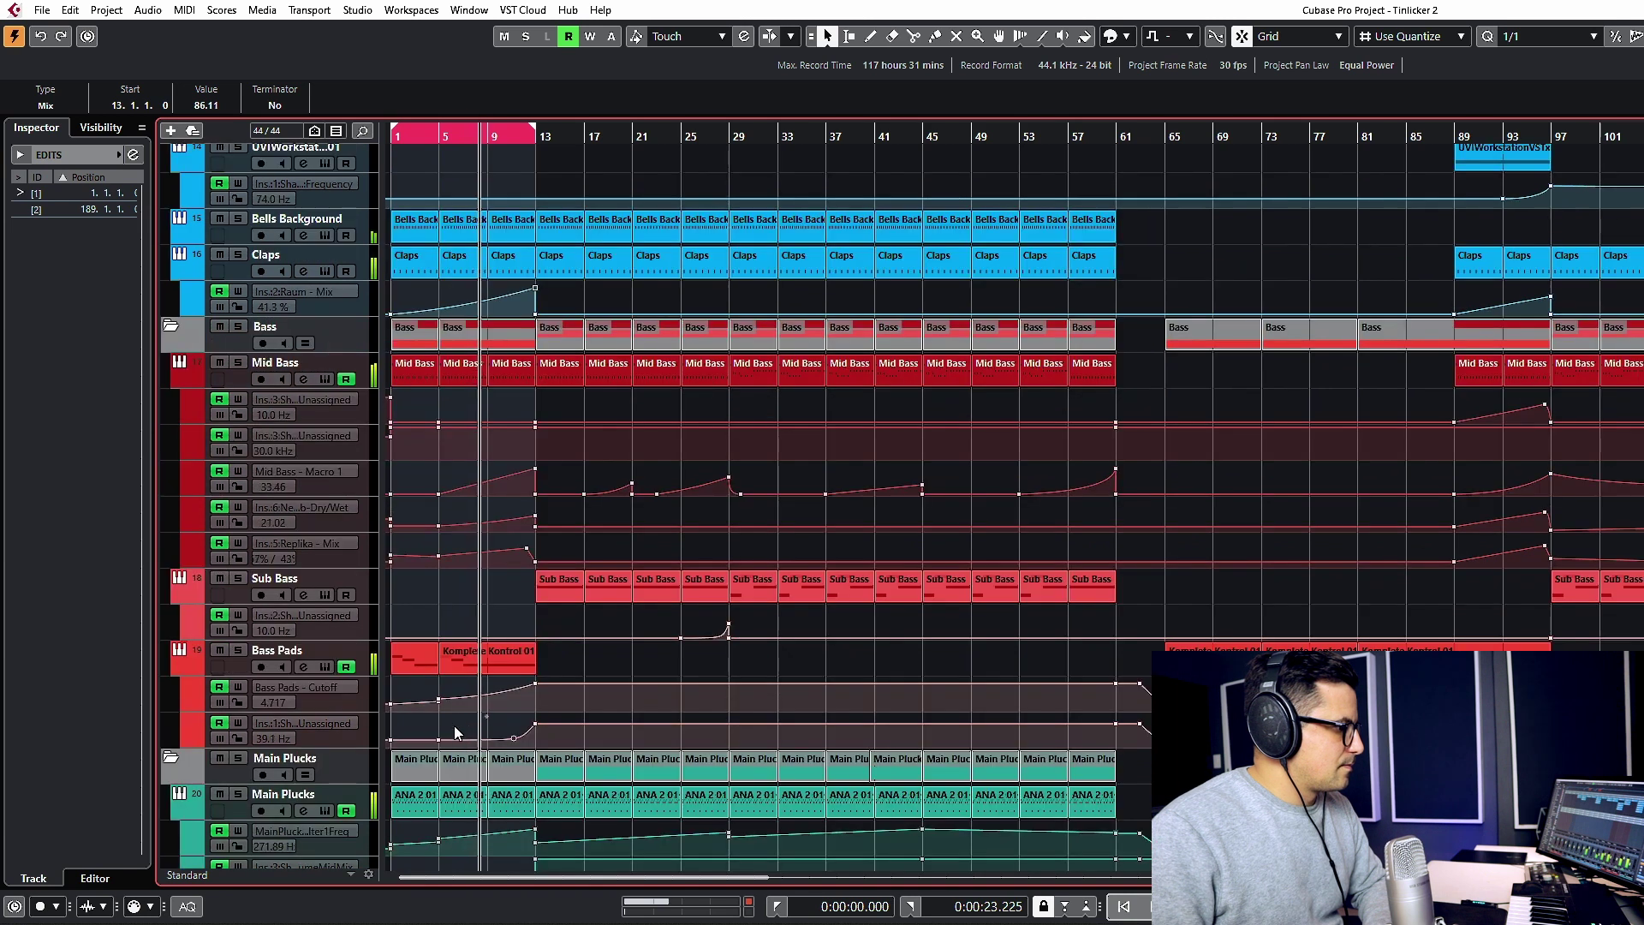
# Smooth the Bass Pads cutoff and Main Plucks filter frequency automation across the bar 5 cut into continuous rises to bar 13.
pyautogui.scroll(-2, 459, 716)
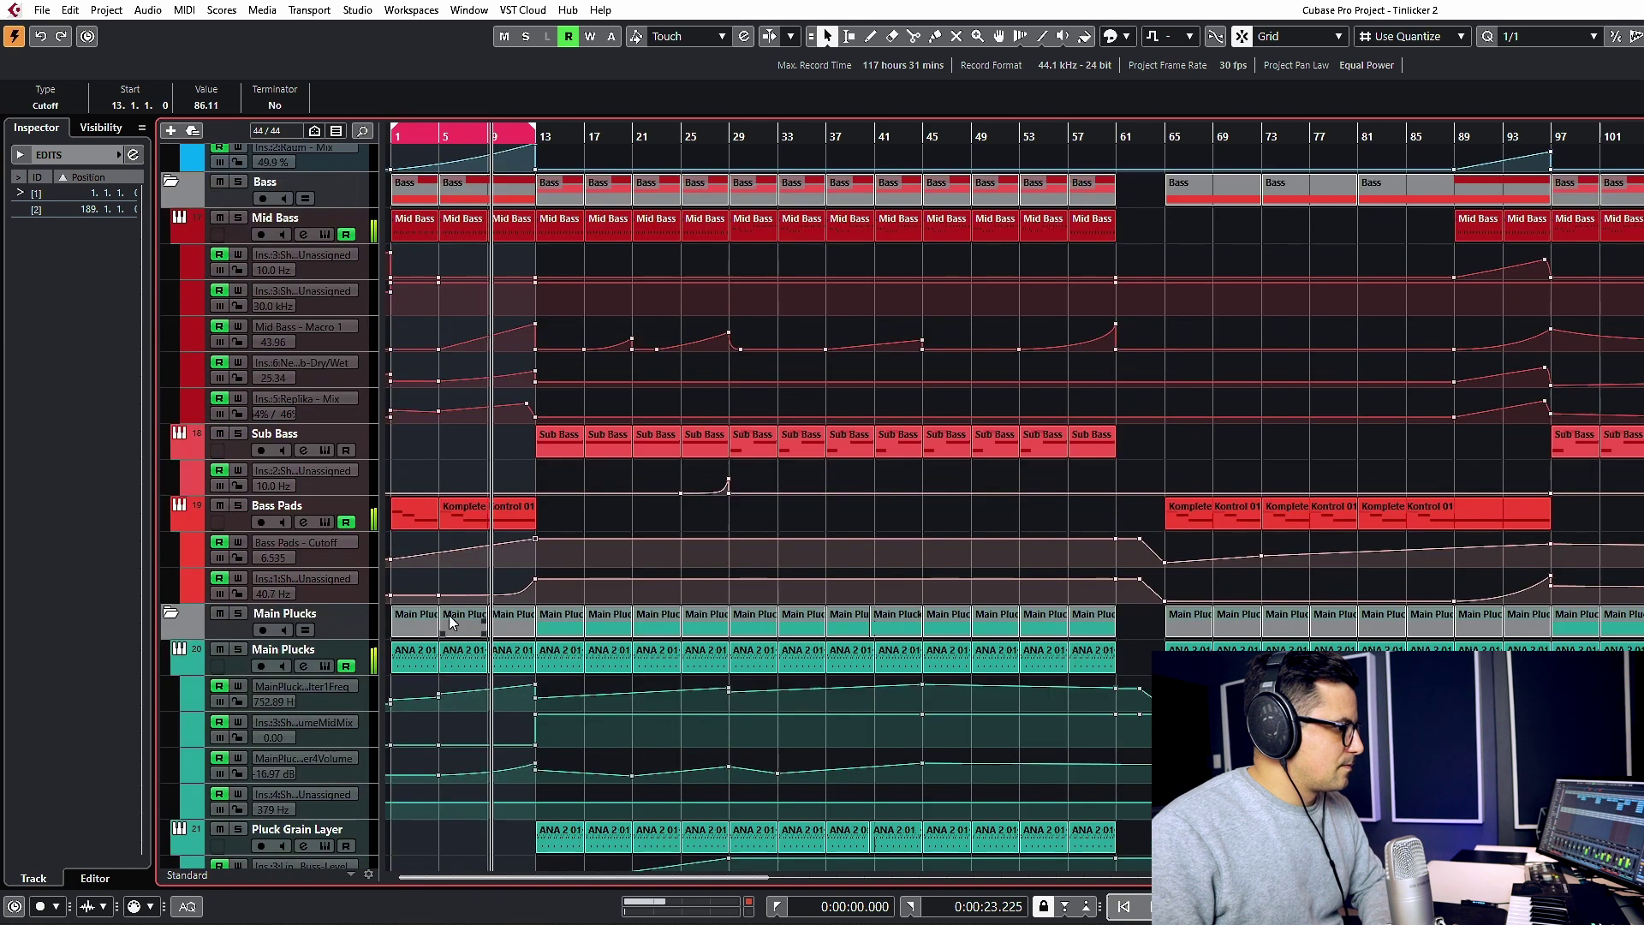
pyautogui.click(463, 557)
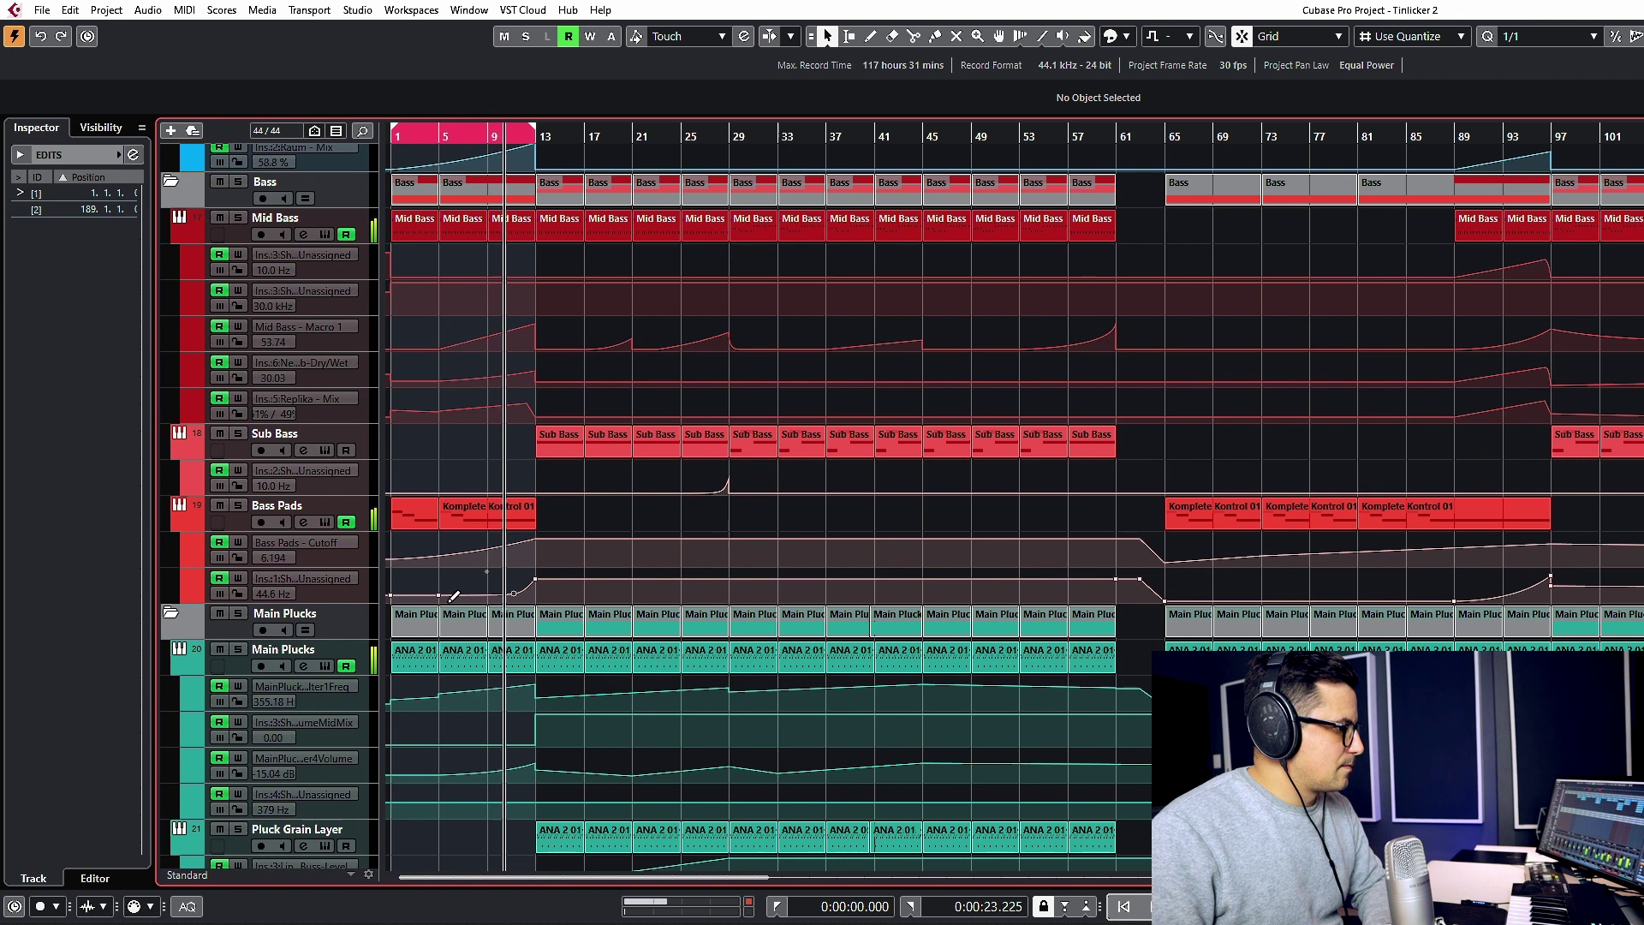
pyautogui.click(462, 695)
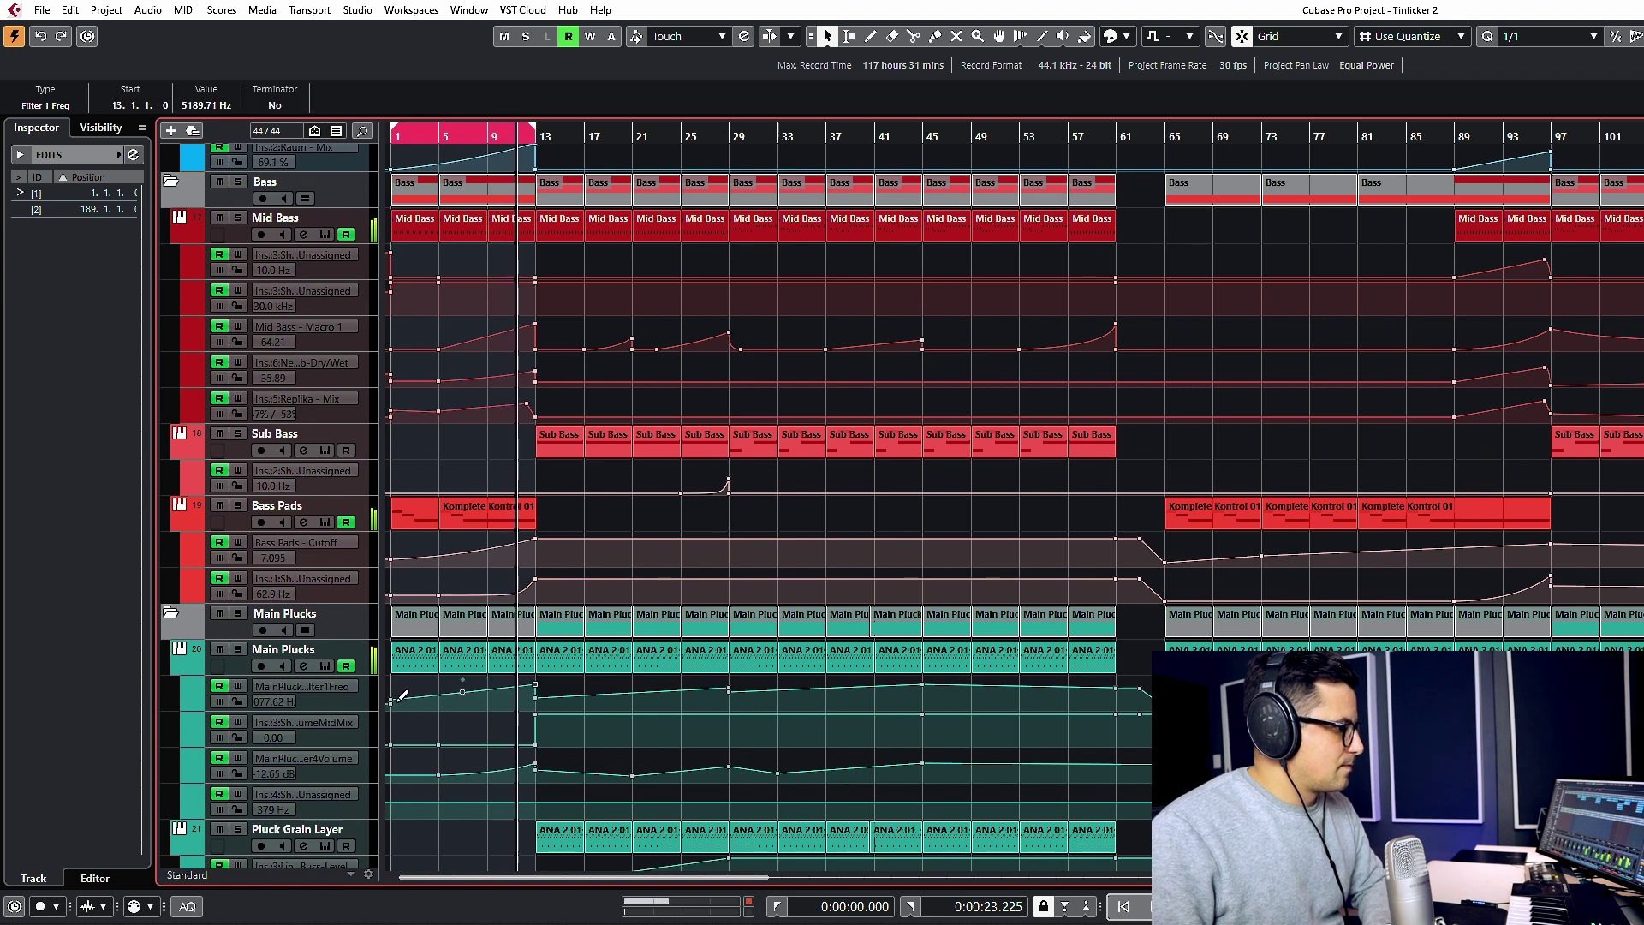
pyautogui.scroll(-4, 465, 712)
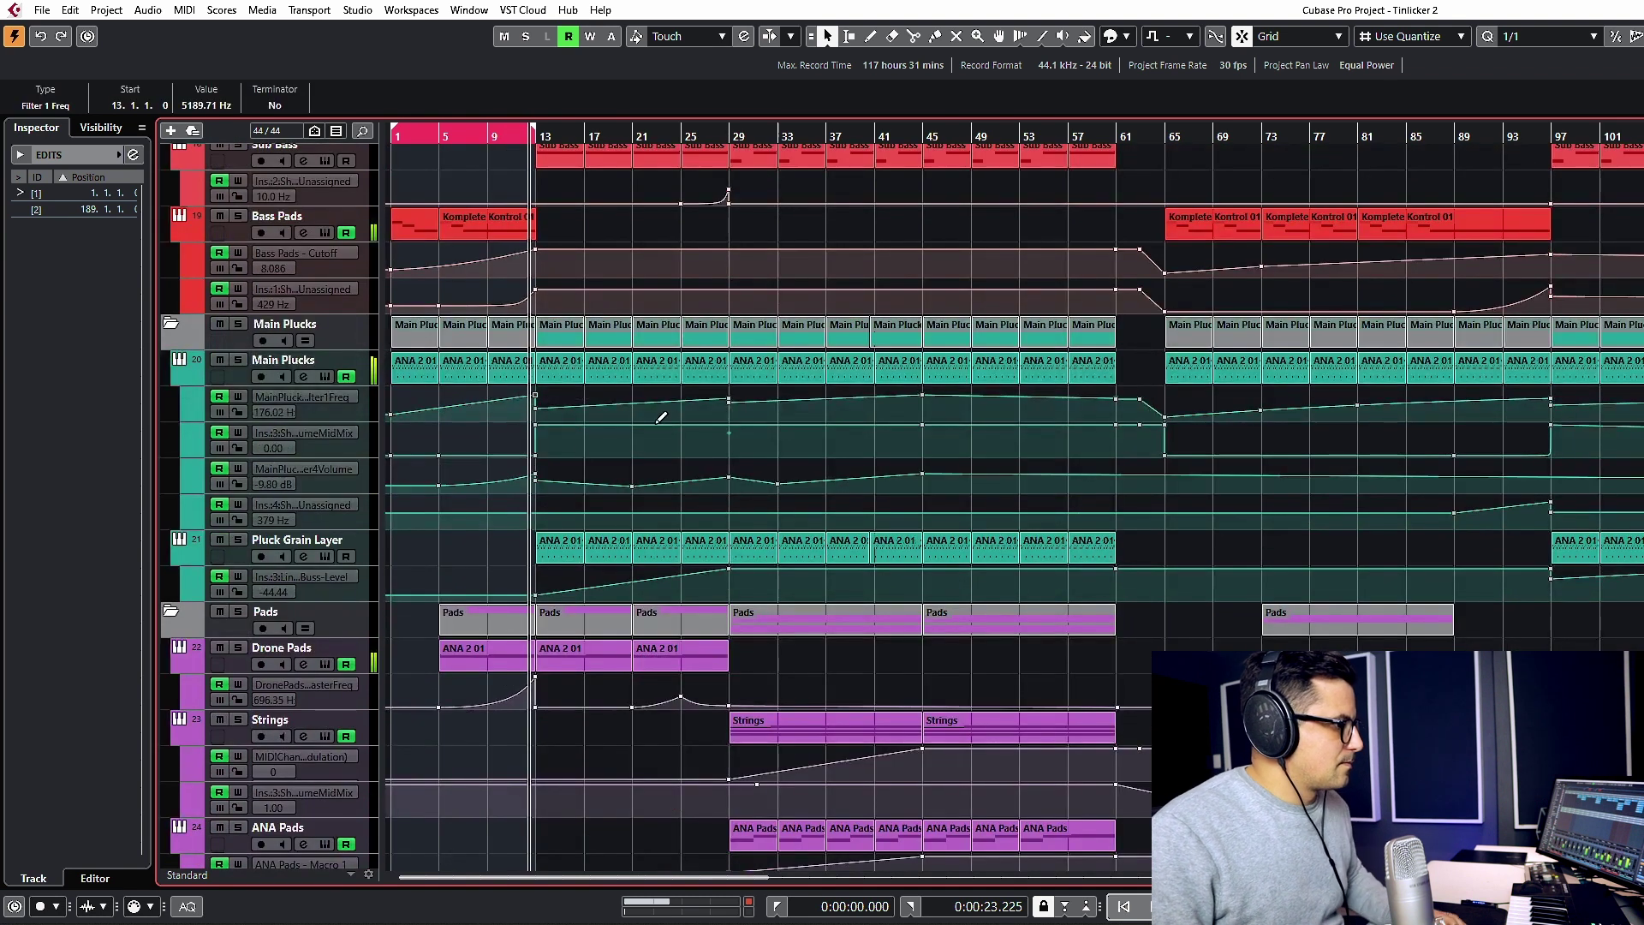
# Set the locators to bars 13 to 29 and listen to the section from bar 13 while reviewing its drum parts.
pyautogui.moveTo(552, 132); pyautogui.dragTo(670, 133)
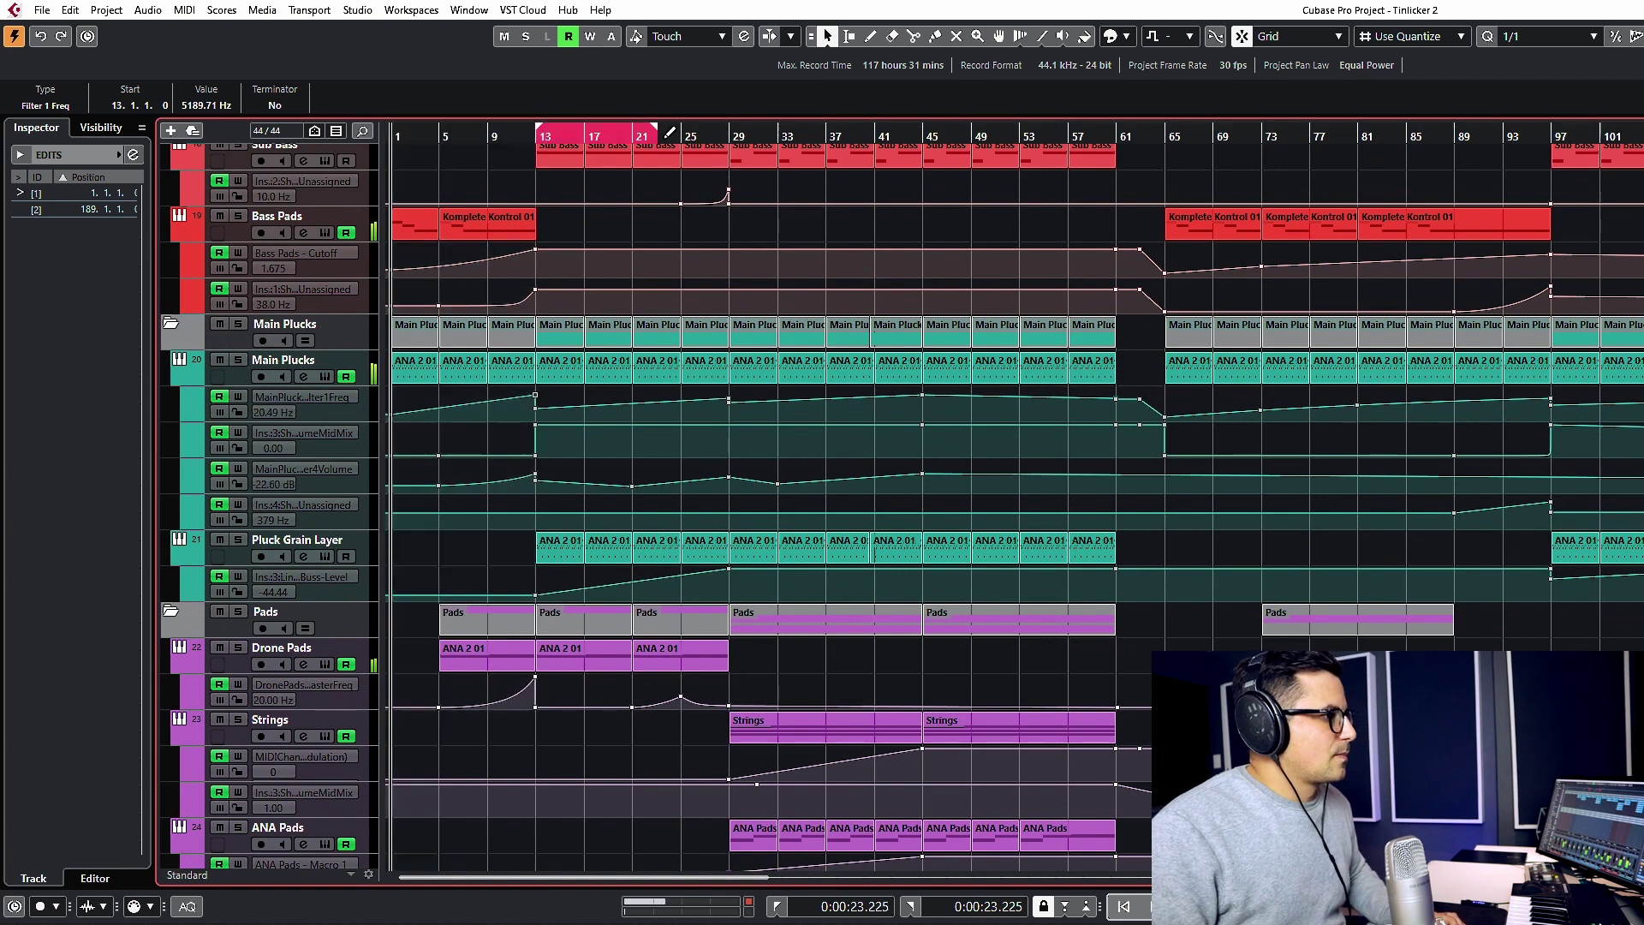
pyautogui.scroll(6, 697, 209)
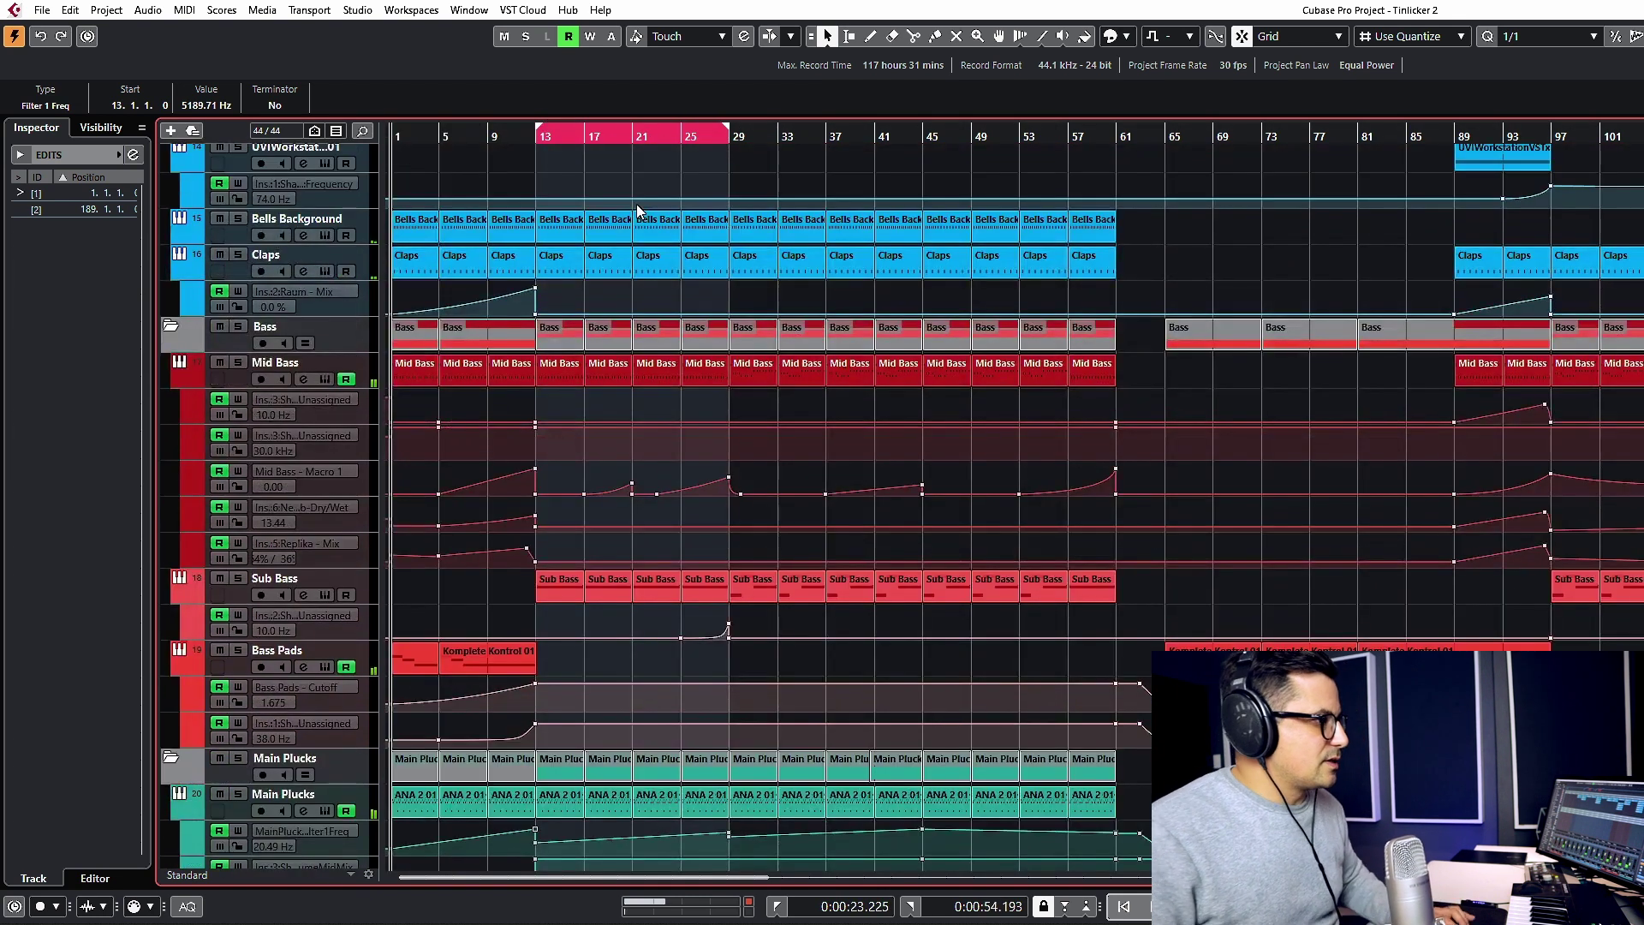
pyautogui.scroll(6, 654, 229)
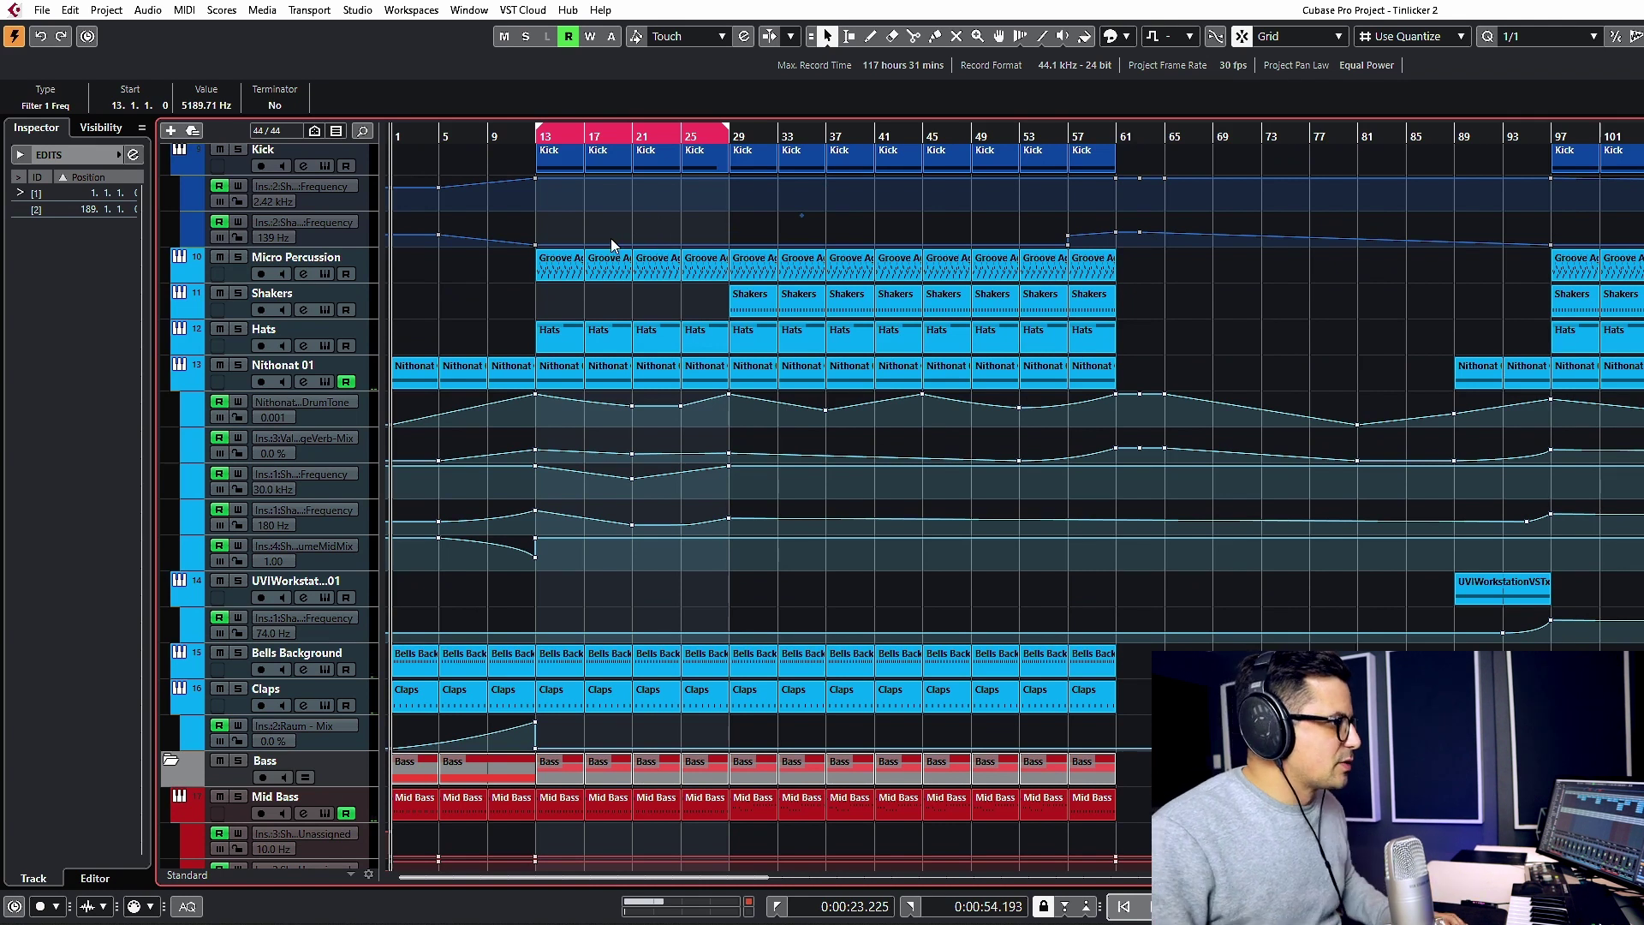
pyautogui.press('space')
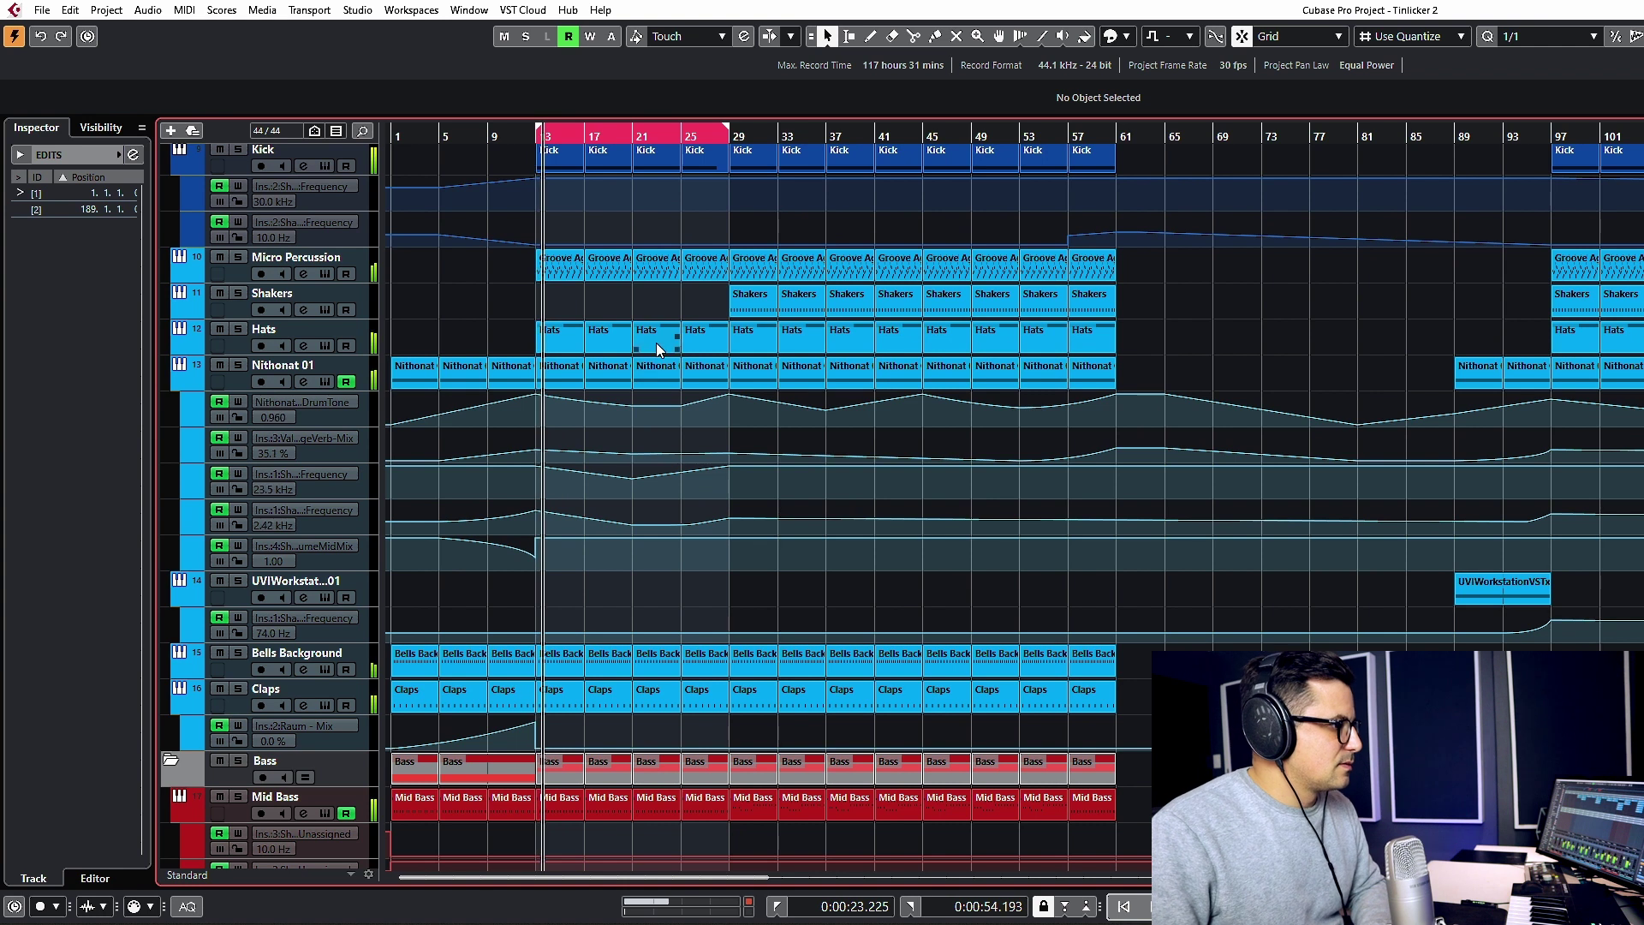
pyautogui.click(655, 373)
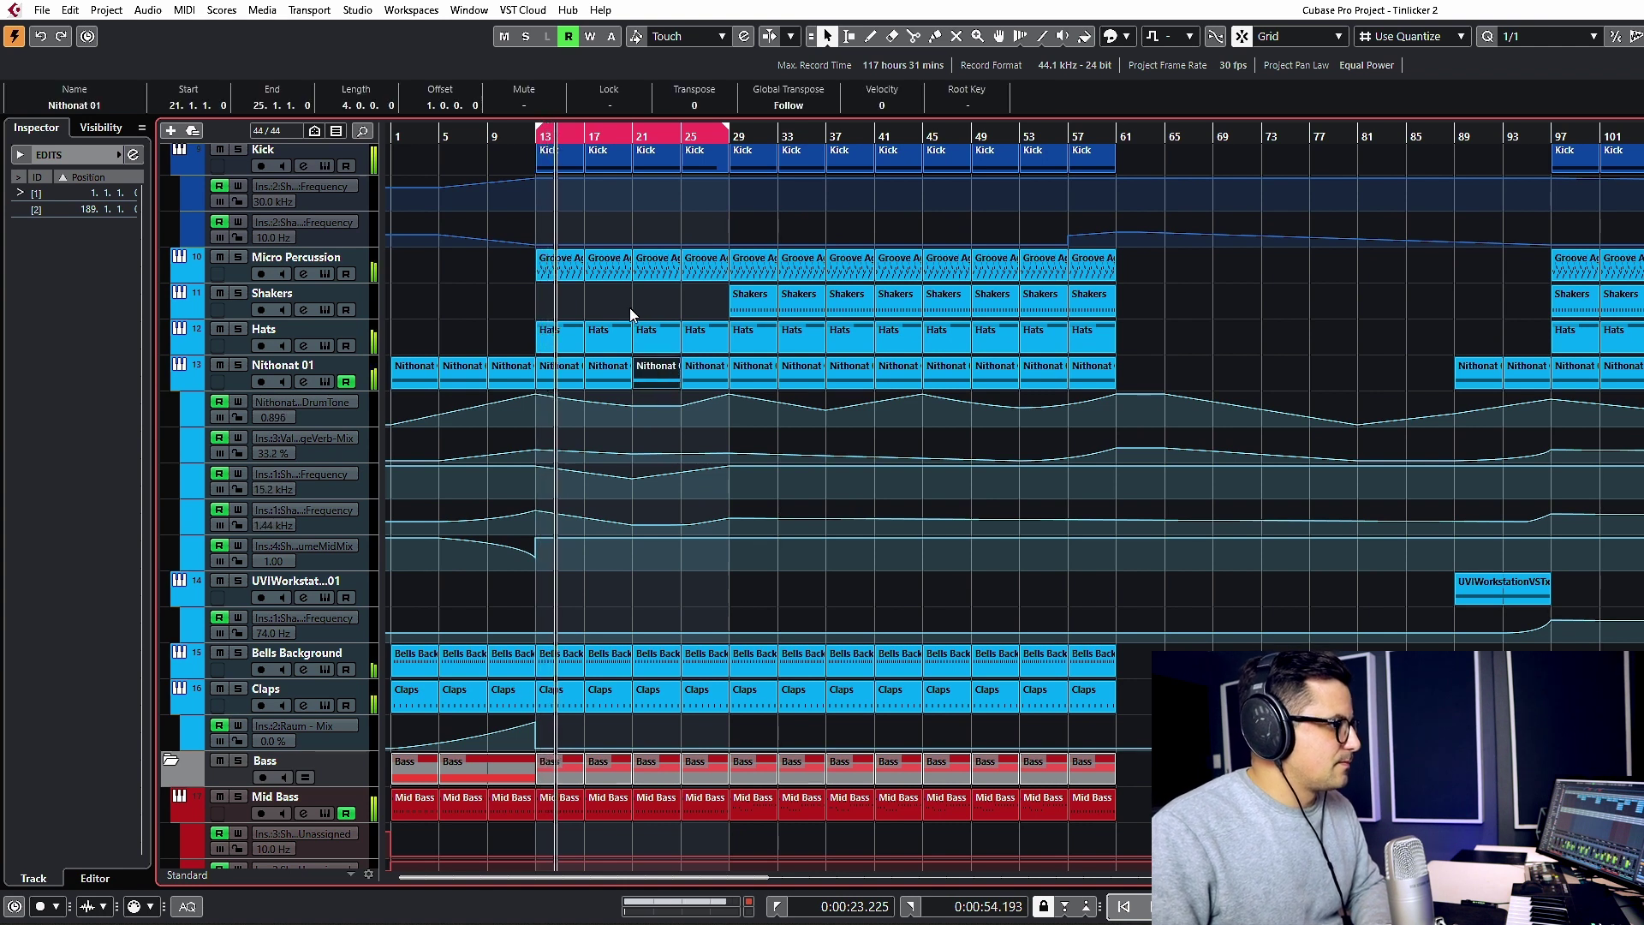
pyautogui.click(631, 308)
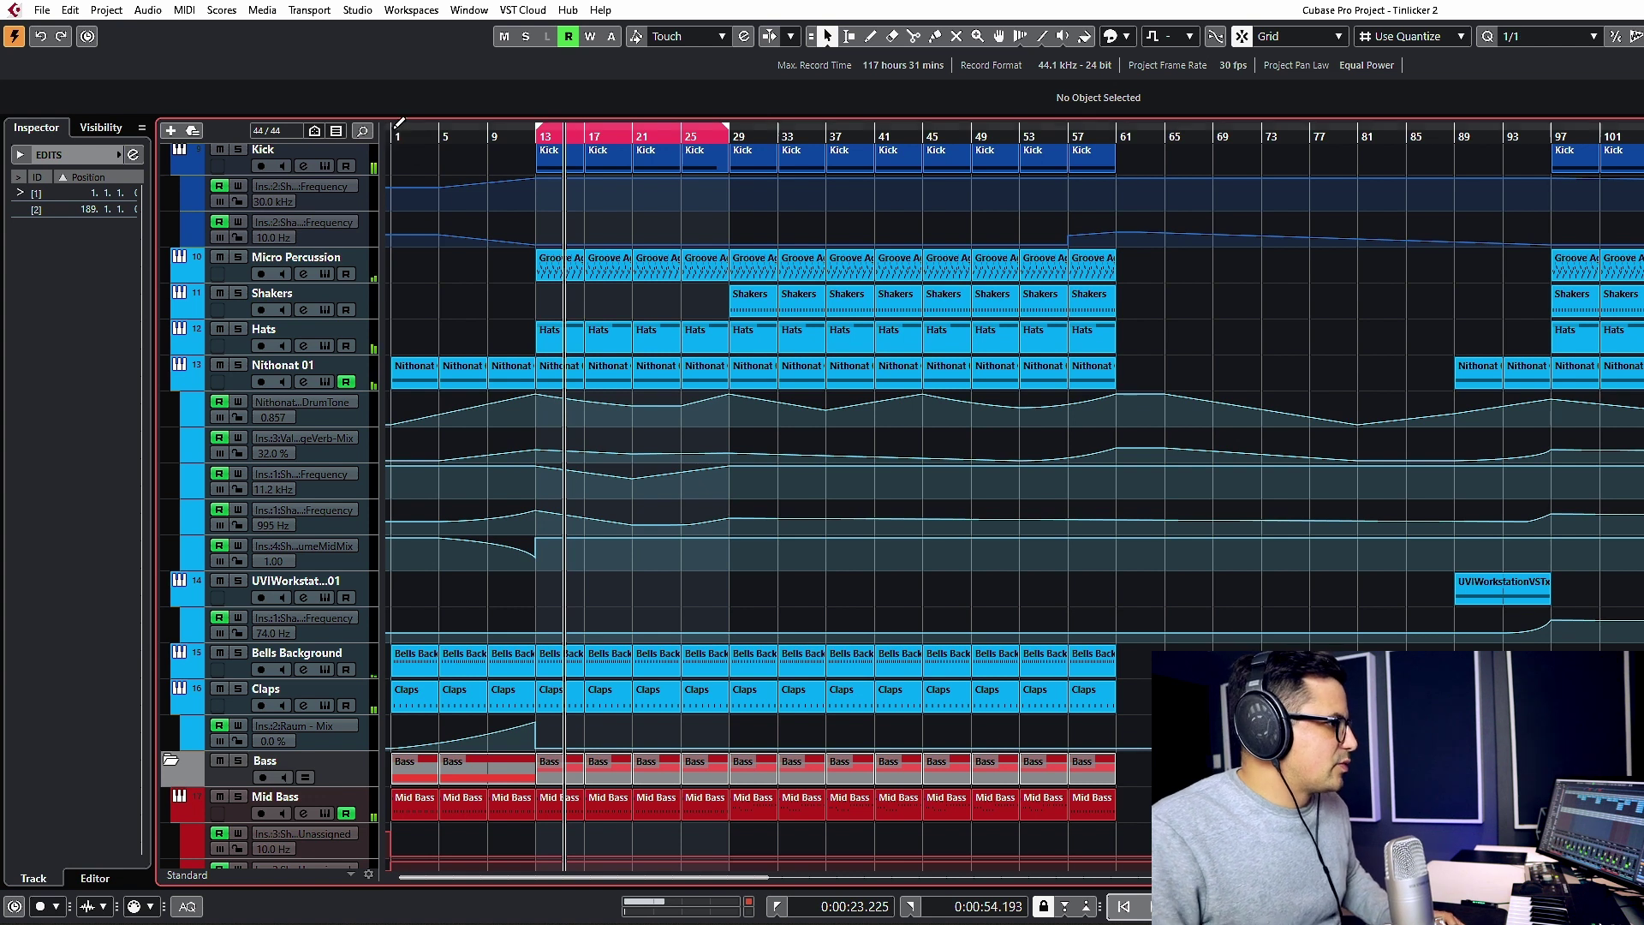
# Set the locators to bars 1 to 9, delete that time range from the whole project and play the new opening.
pyautogui.moveTo(394, 128)
pyautogui.mouseDown()
pyautogui.moveTo(447, 128)
pyautogui.moveTo(476, 178)
pyautogui.mouseUp()
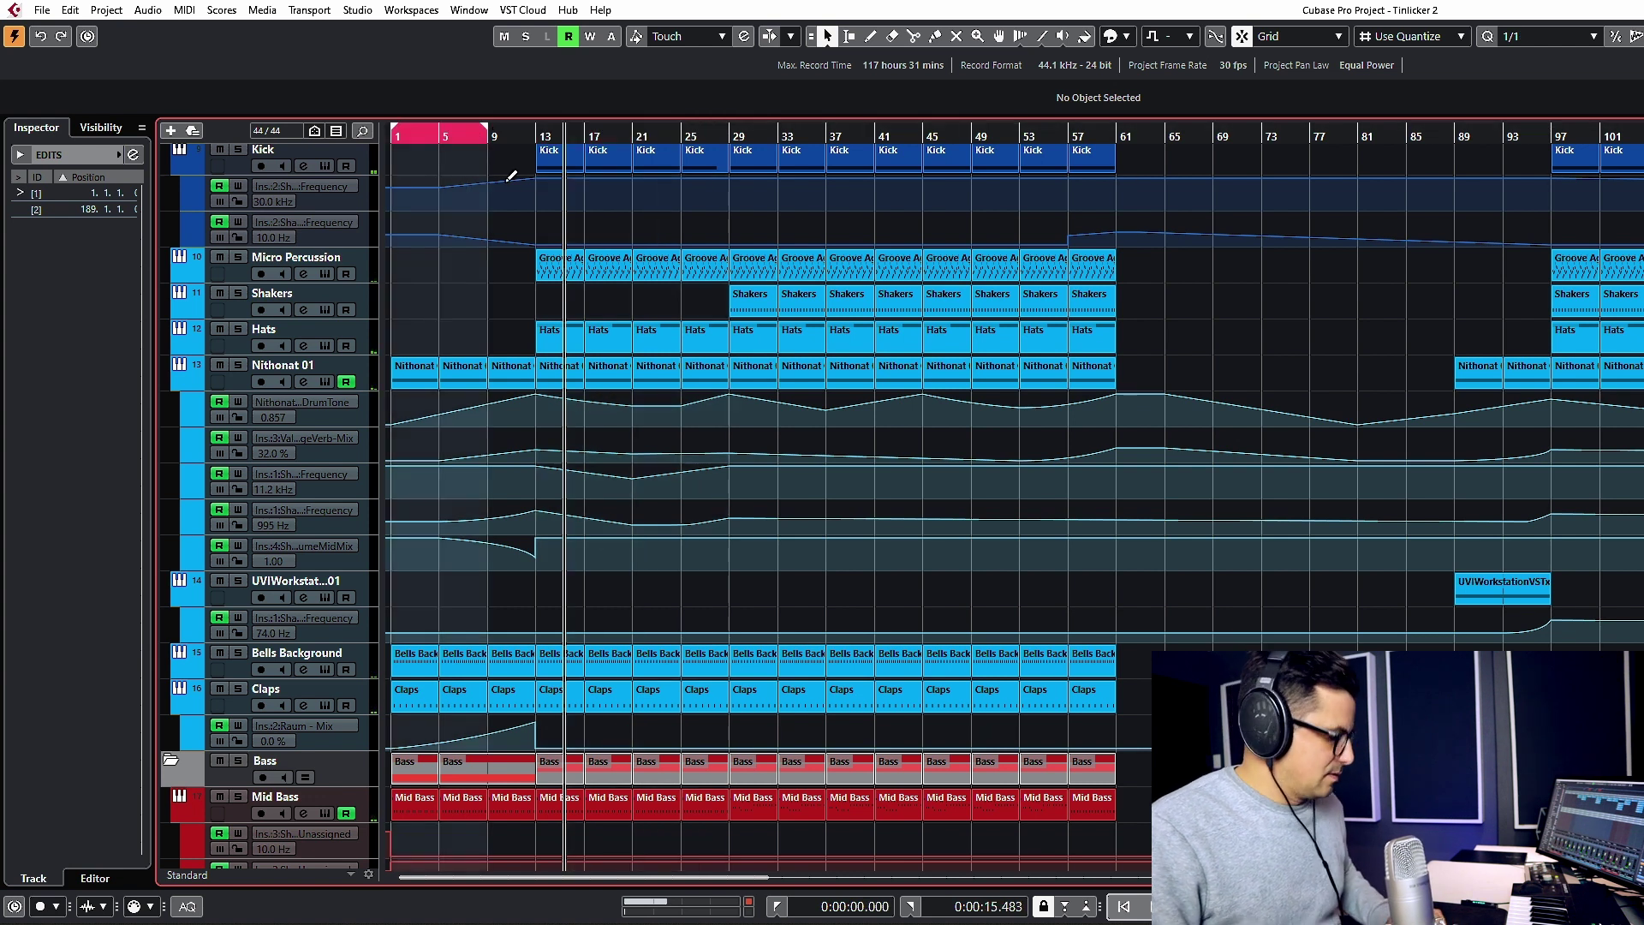
pyautogui.hotkey('ctrl', 'shift', 'BackSpace')
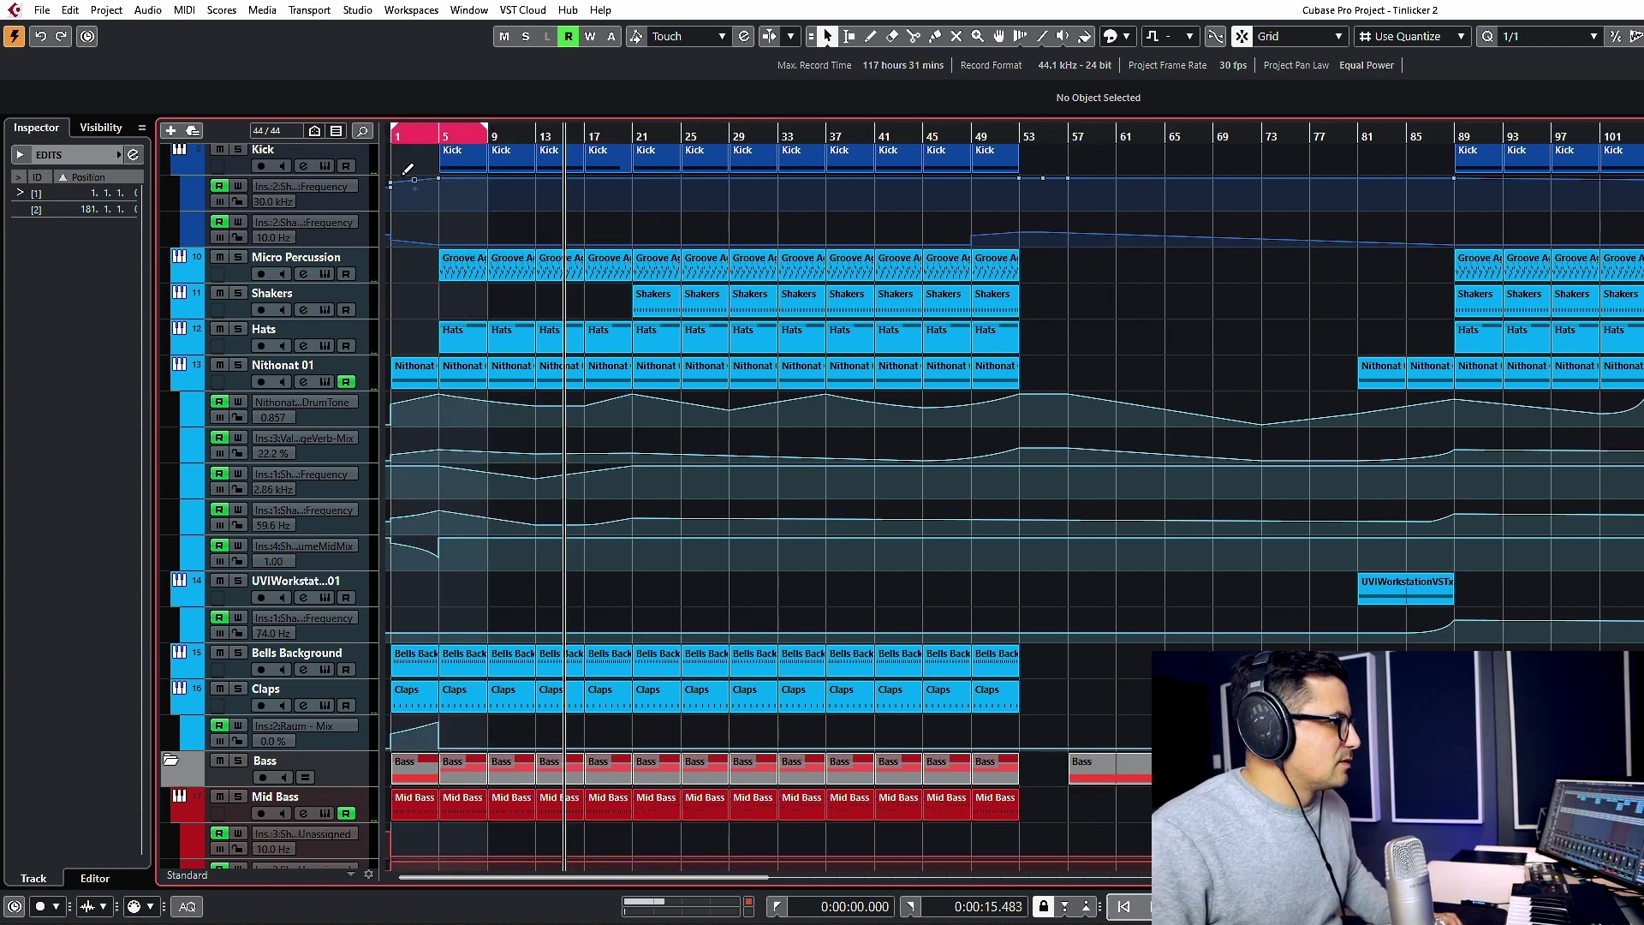
pyautogui.scroll(-3, 445, 377)
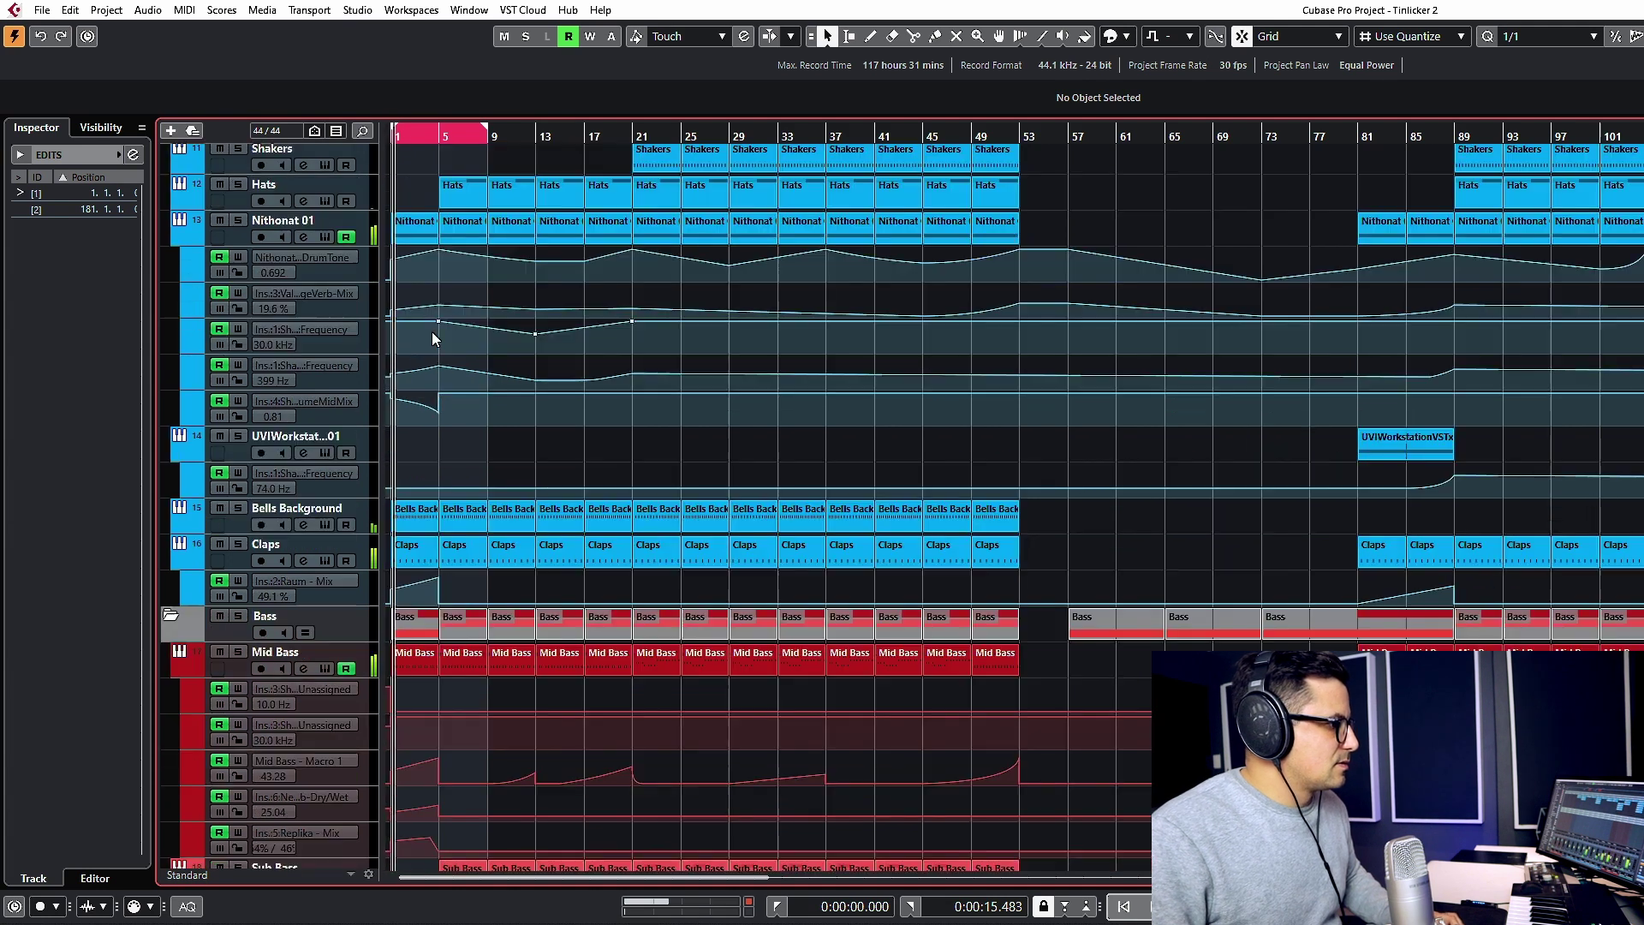
# Reshape the Main Plucks filter frequency automation over bars 1 to 5 to start at 20 Hz and rise without a jump at bar 5.
pyautogui.scroll(-10, 440, 583)
pyautogui.scroll(3, 428, 296)
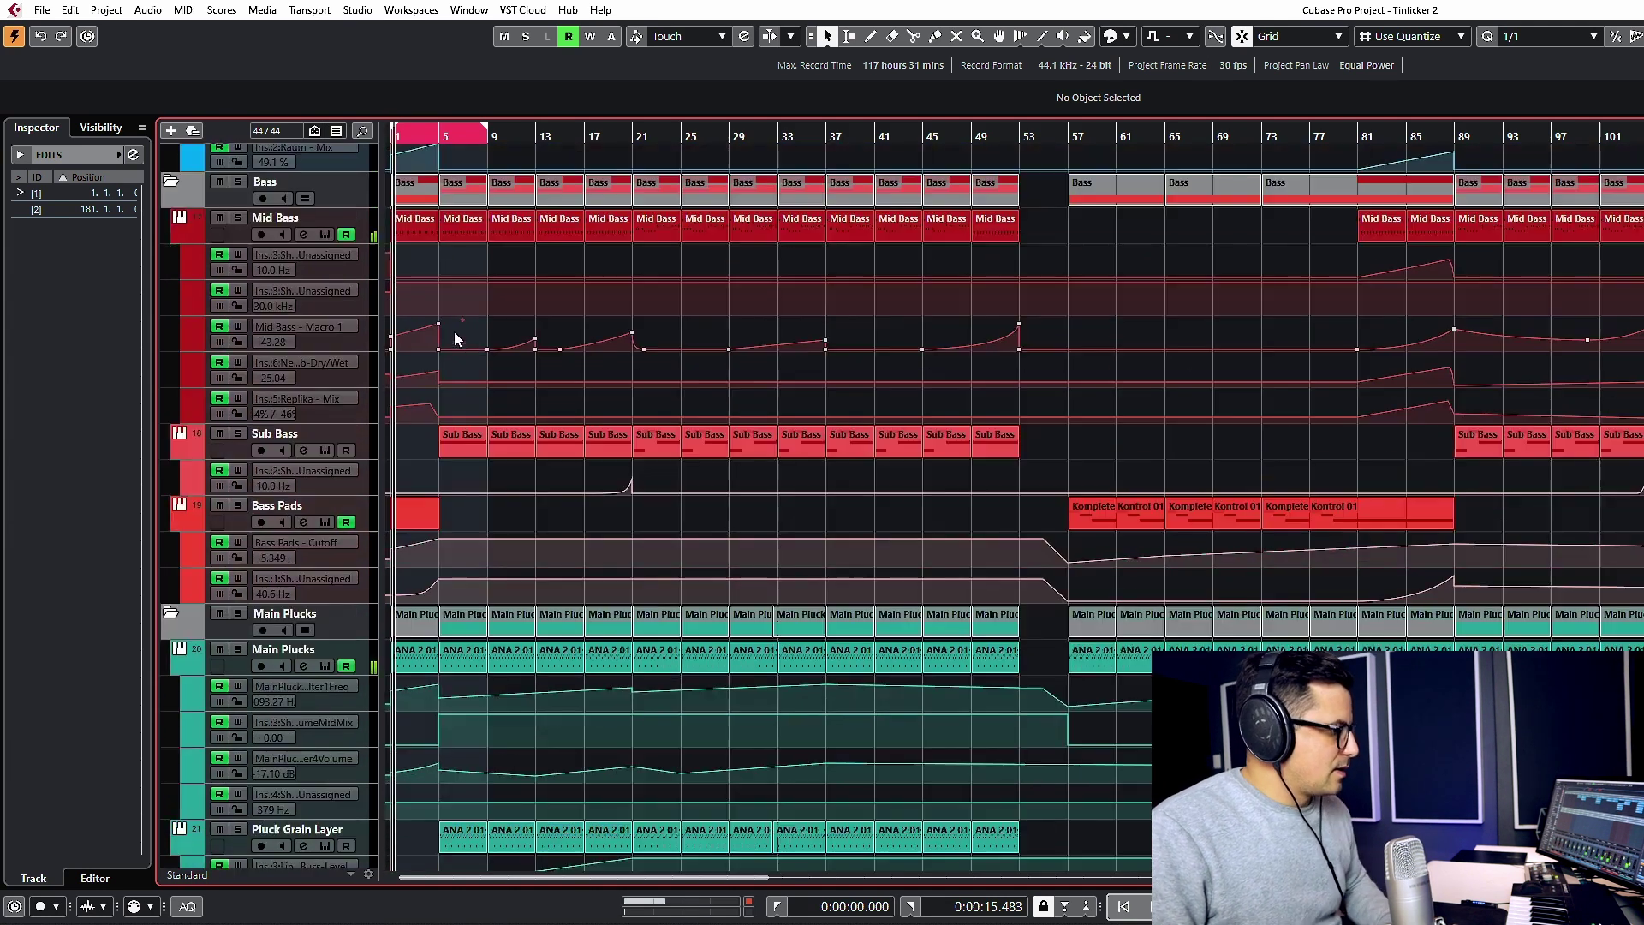
pyautogui.scroll(-6, 454, 331)
pyautogui.scroll(-3, 526, 611)
pyautogui.scroll(4, 421, 488)
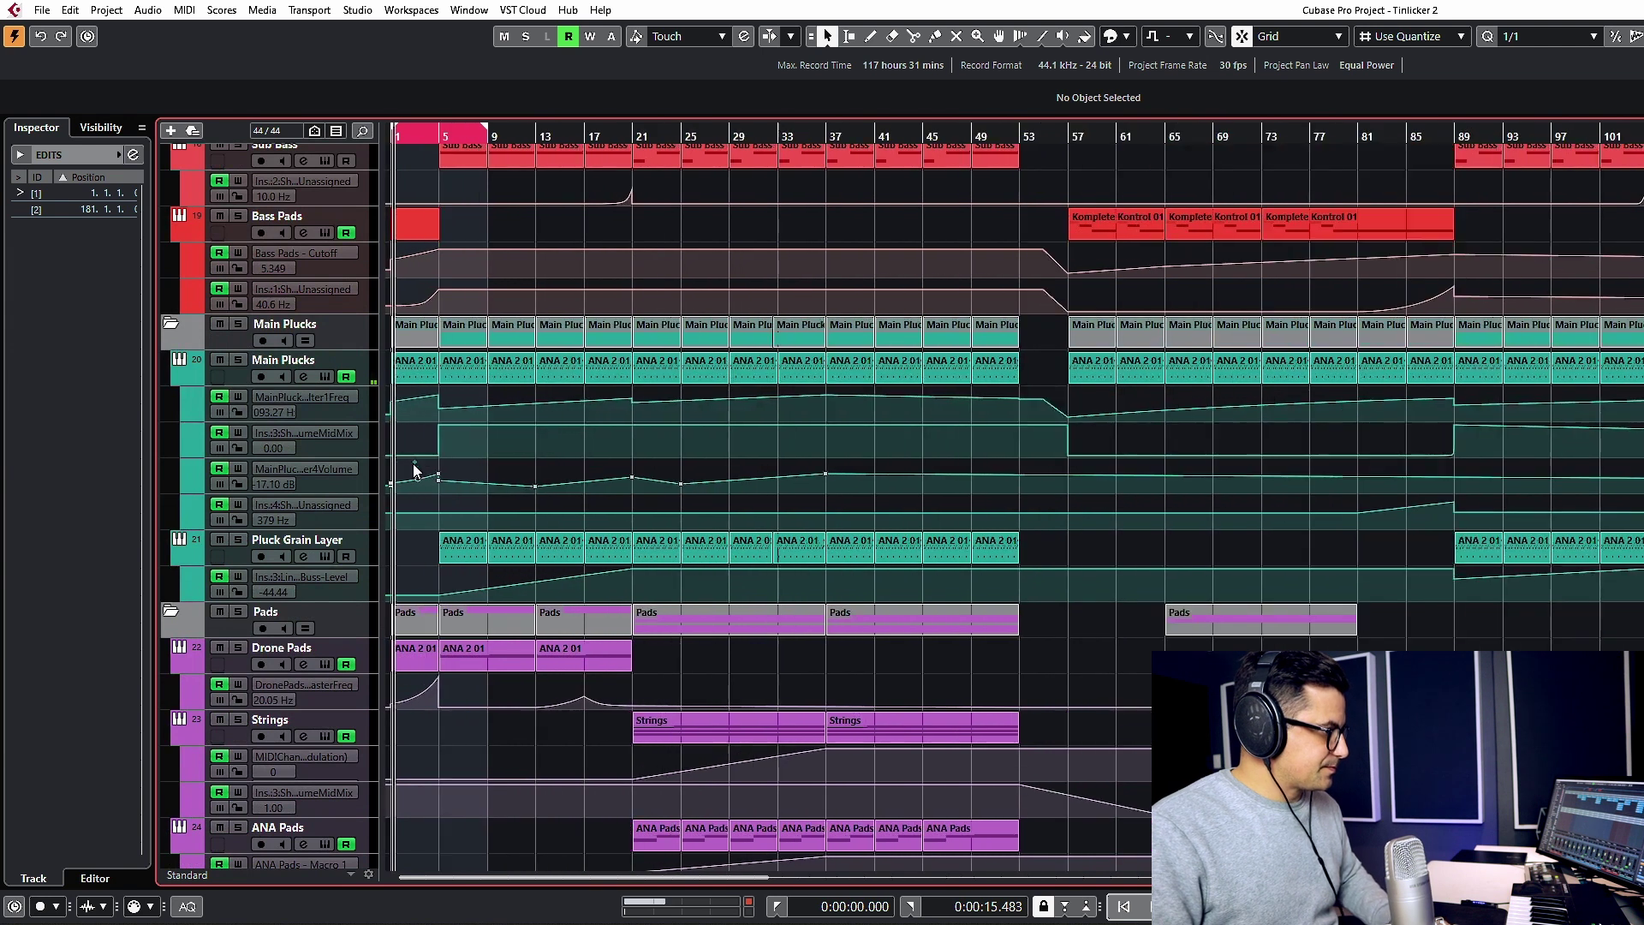
pyautogui.scroll(4, 475, 419)
pyautogui.moveTo(477, 395); pyautogui.dragTo(477, 404)
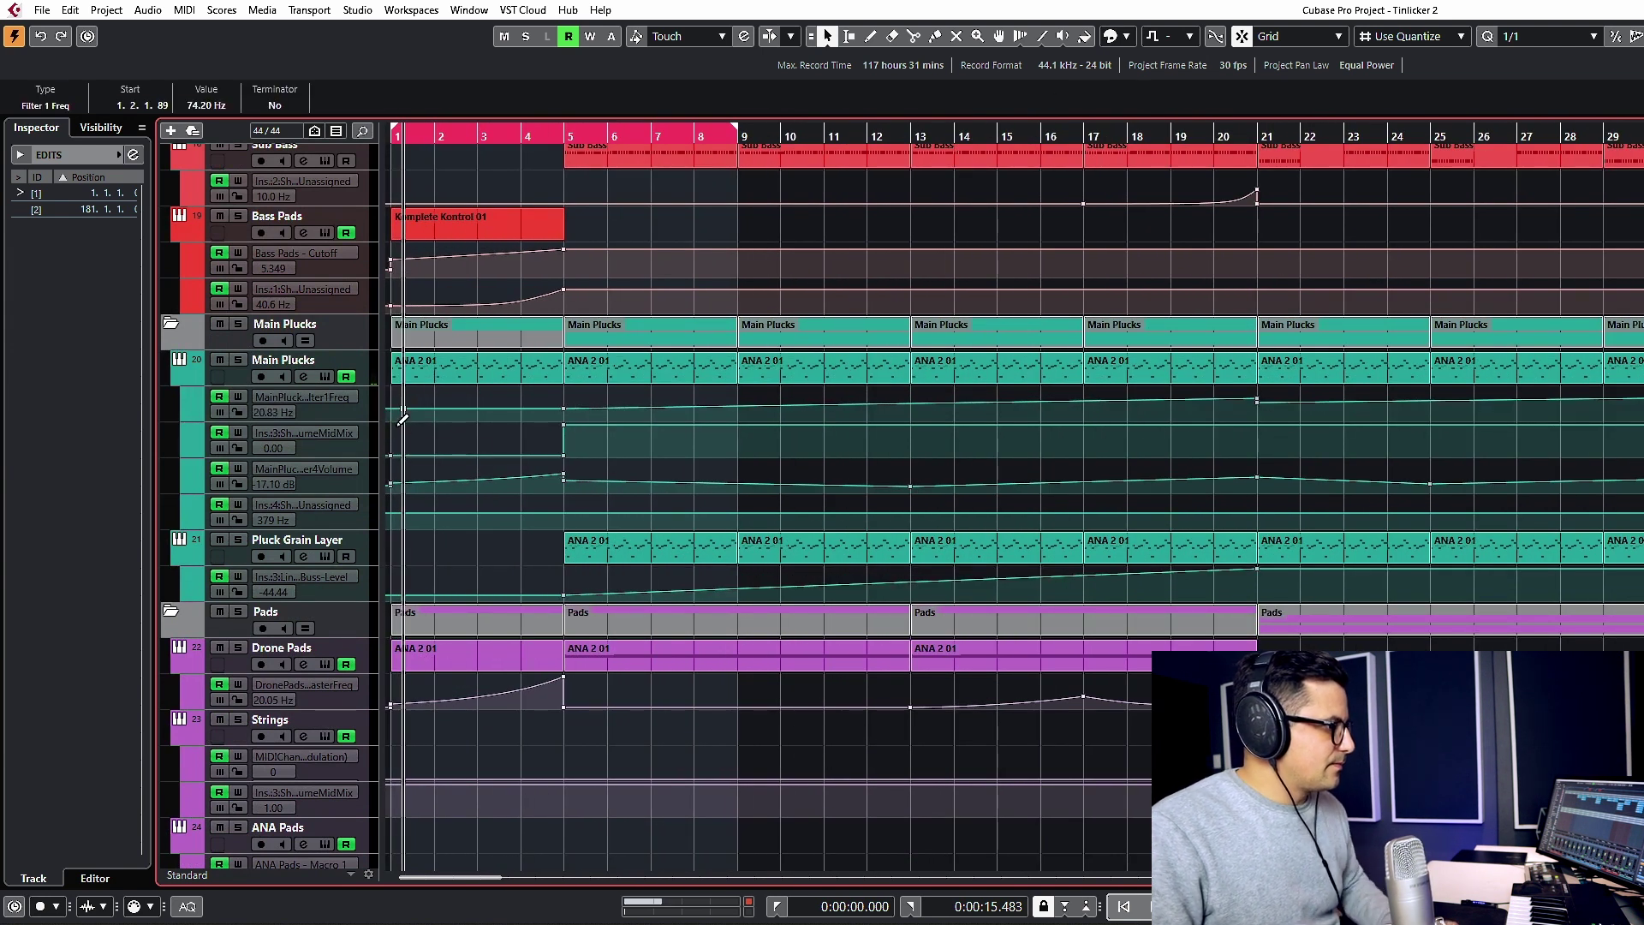
pyautogui.click(402, 418)
# Replay the opening from bar 1 and examine the Mid Bass and Bass Pads automation over bars 1 to 5.
pyautogui.moveTo(402, 137); pyautogui.dragTo(315, 134)
pyautogui.press('space')
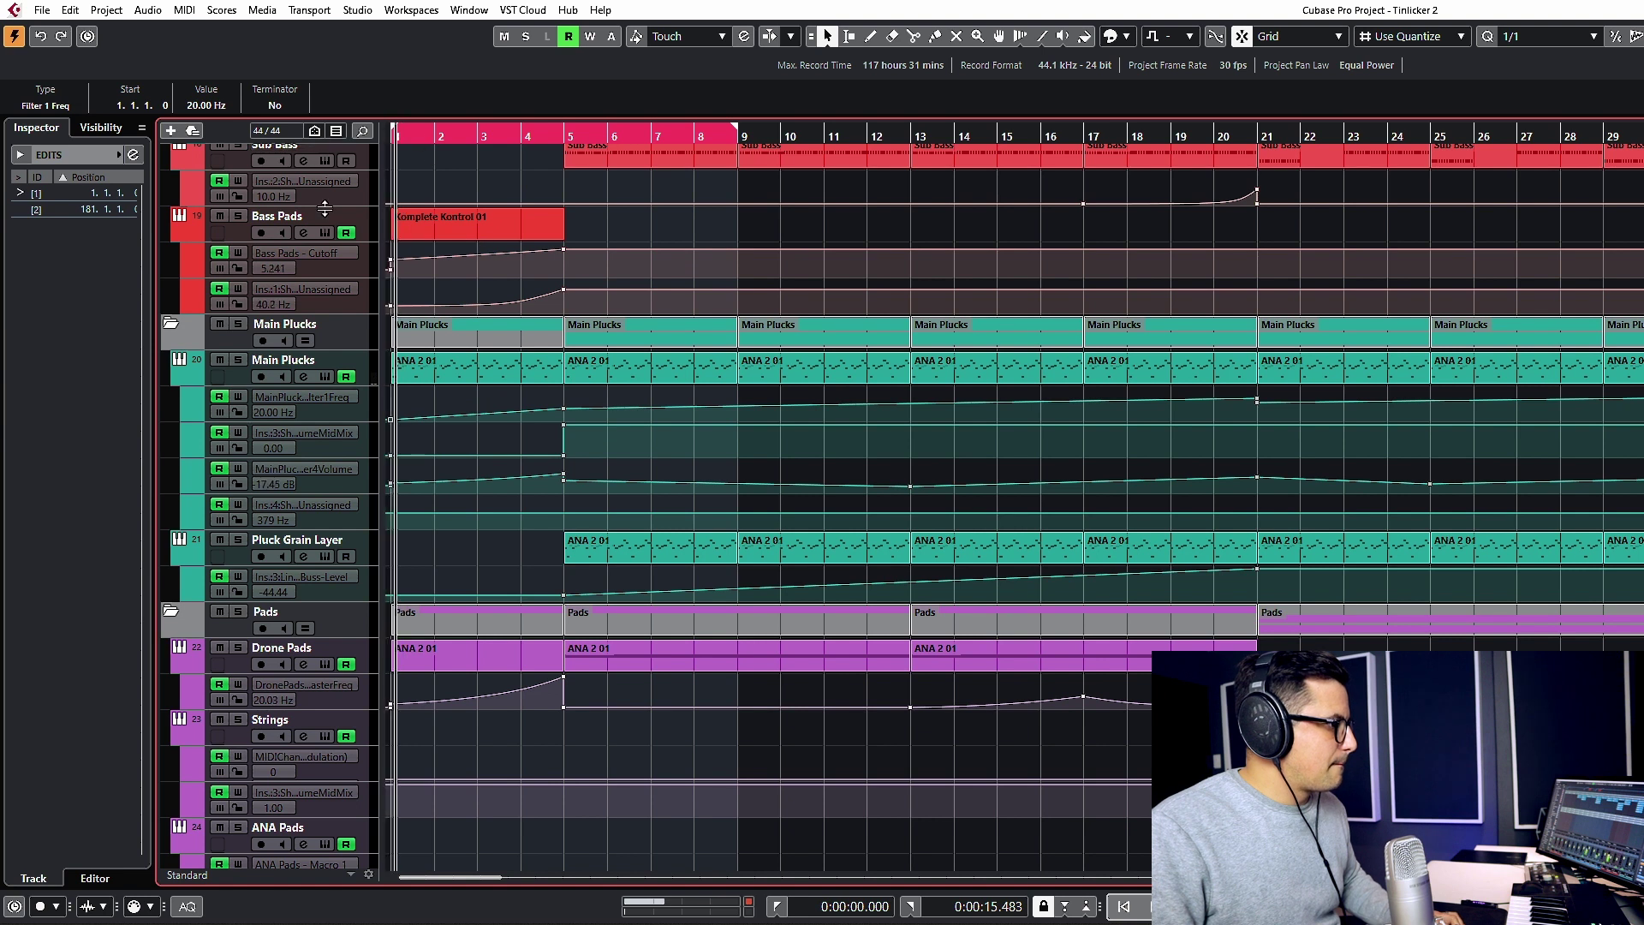
pyautogui.scroll(3, 513, 450)
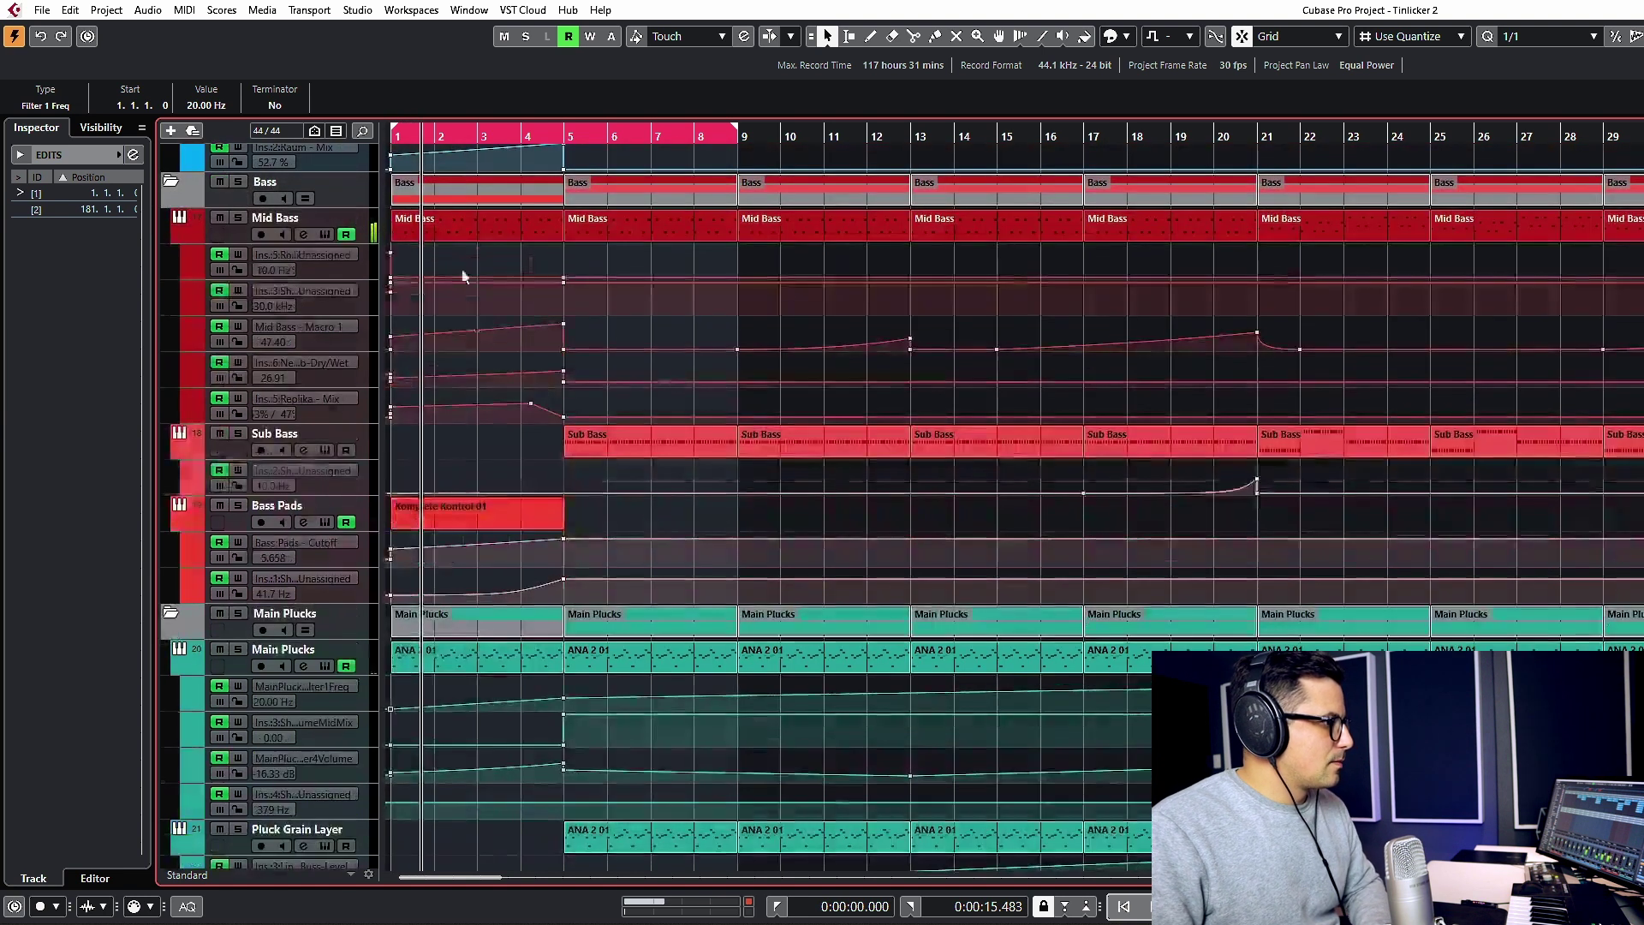
# Reshape the Claps Raum Mix automation over bars 1 to 5 so it curves upward from near 0% at bar 1.
pyautogui.click(599, 228)
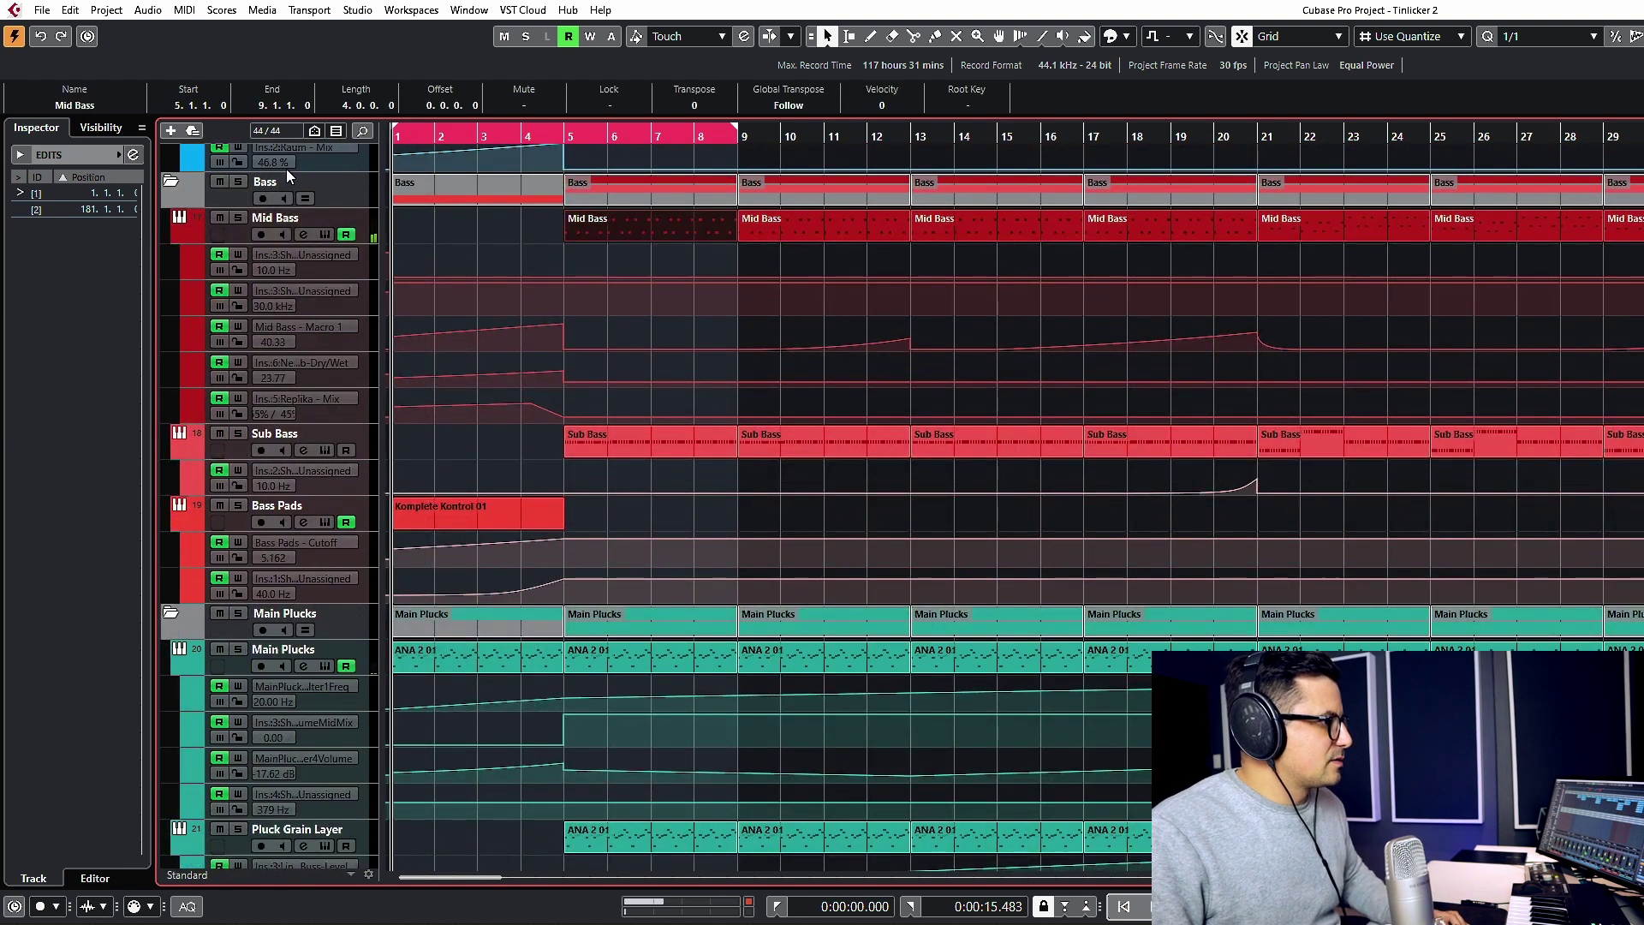
pyautogui.scroll(2, 403, 300)
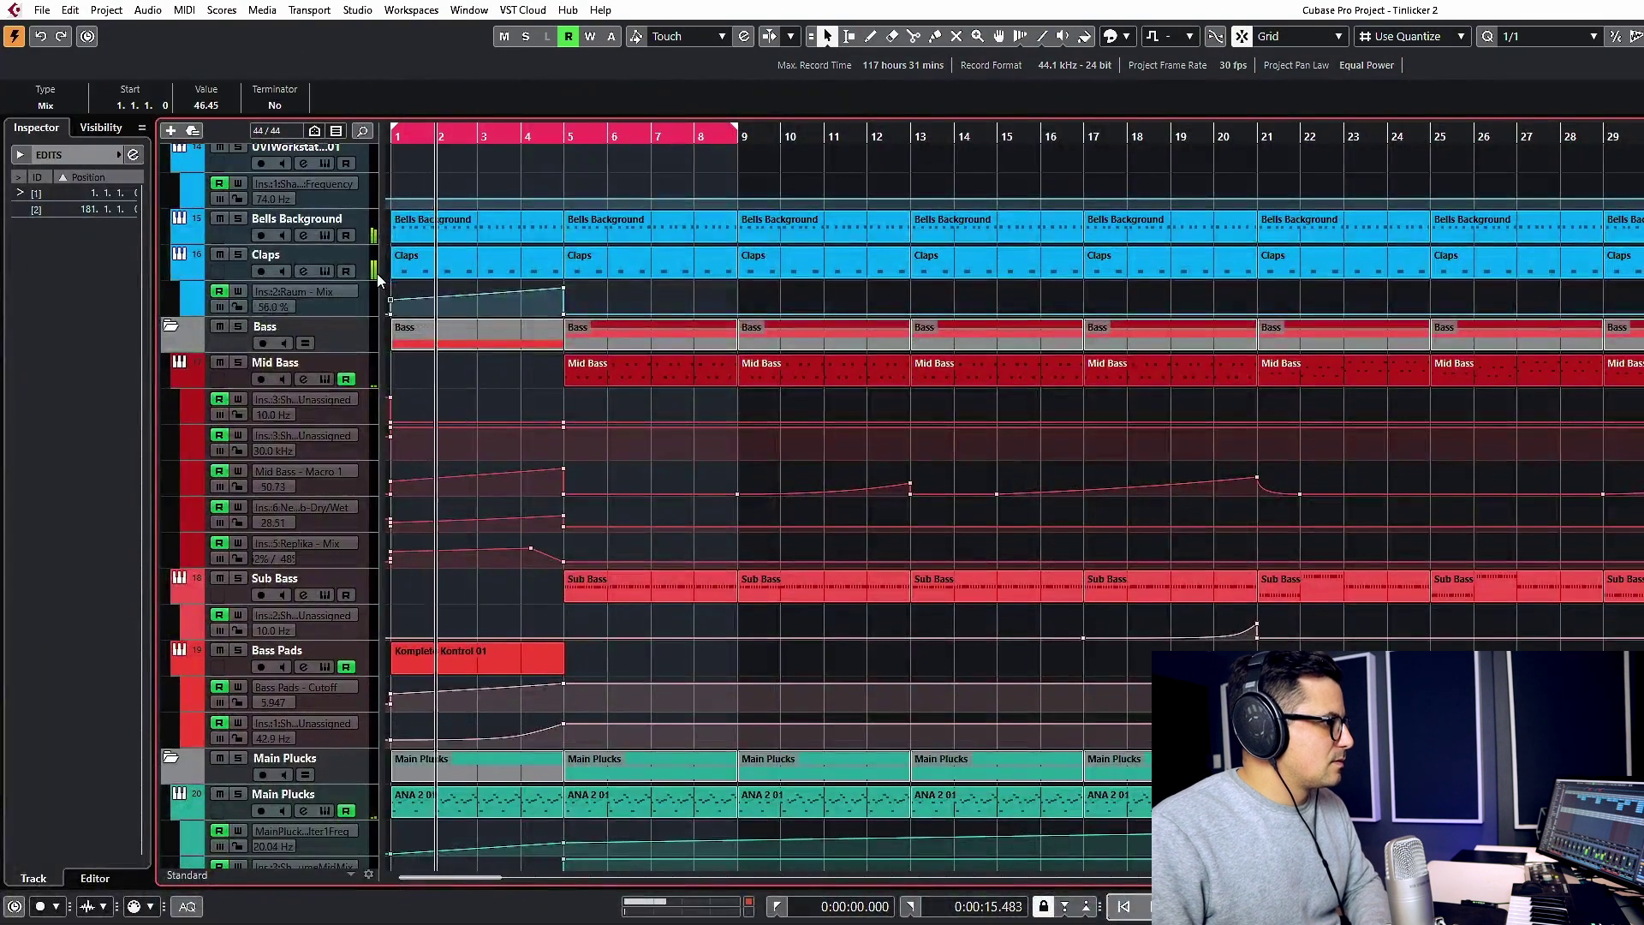
pyautogui.click(469, 272)
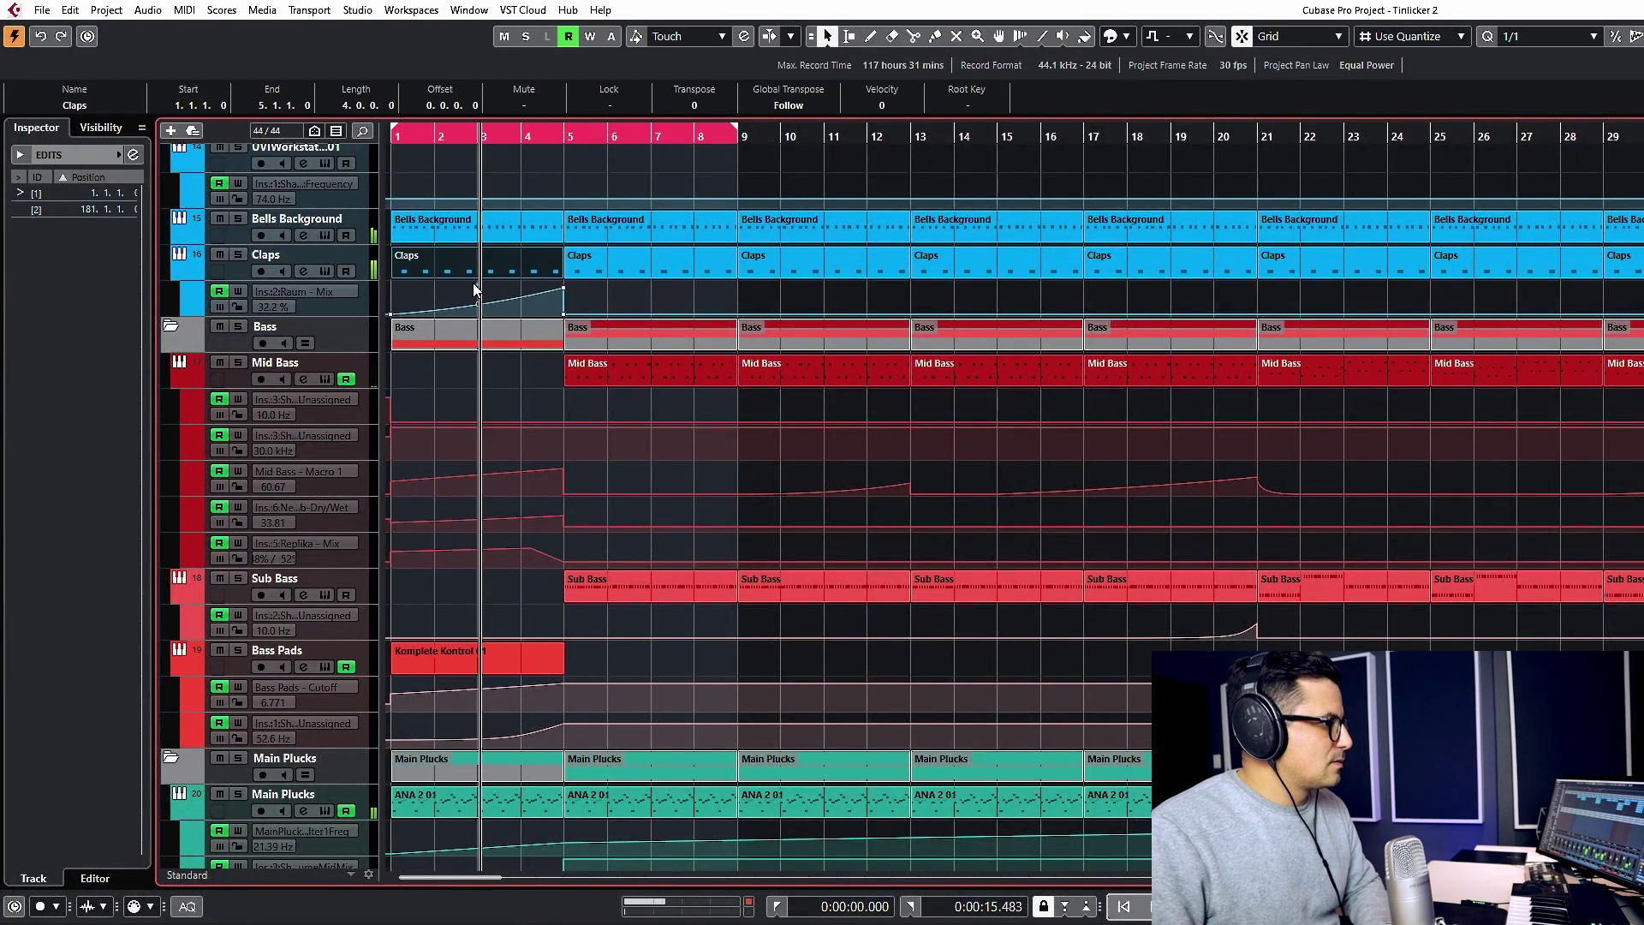
# Copy the UFX3 Drop 31 event on the Drop FX track from bar 53 to bar 1.
pyautogui.scroll(-5, 529, 243)
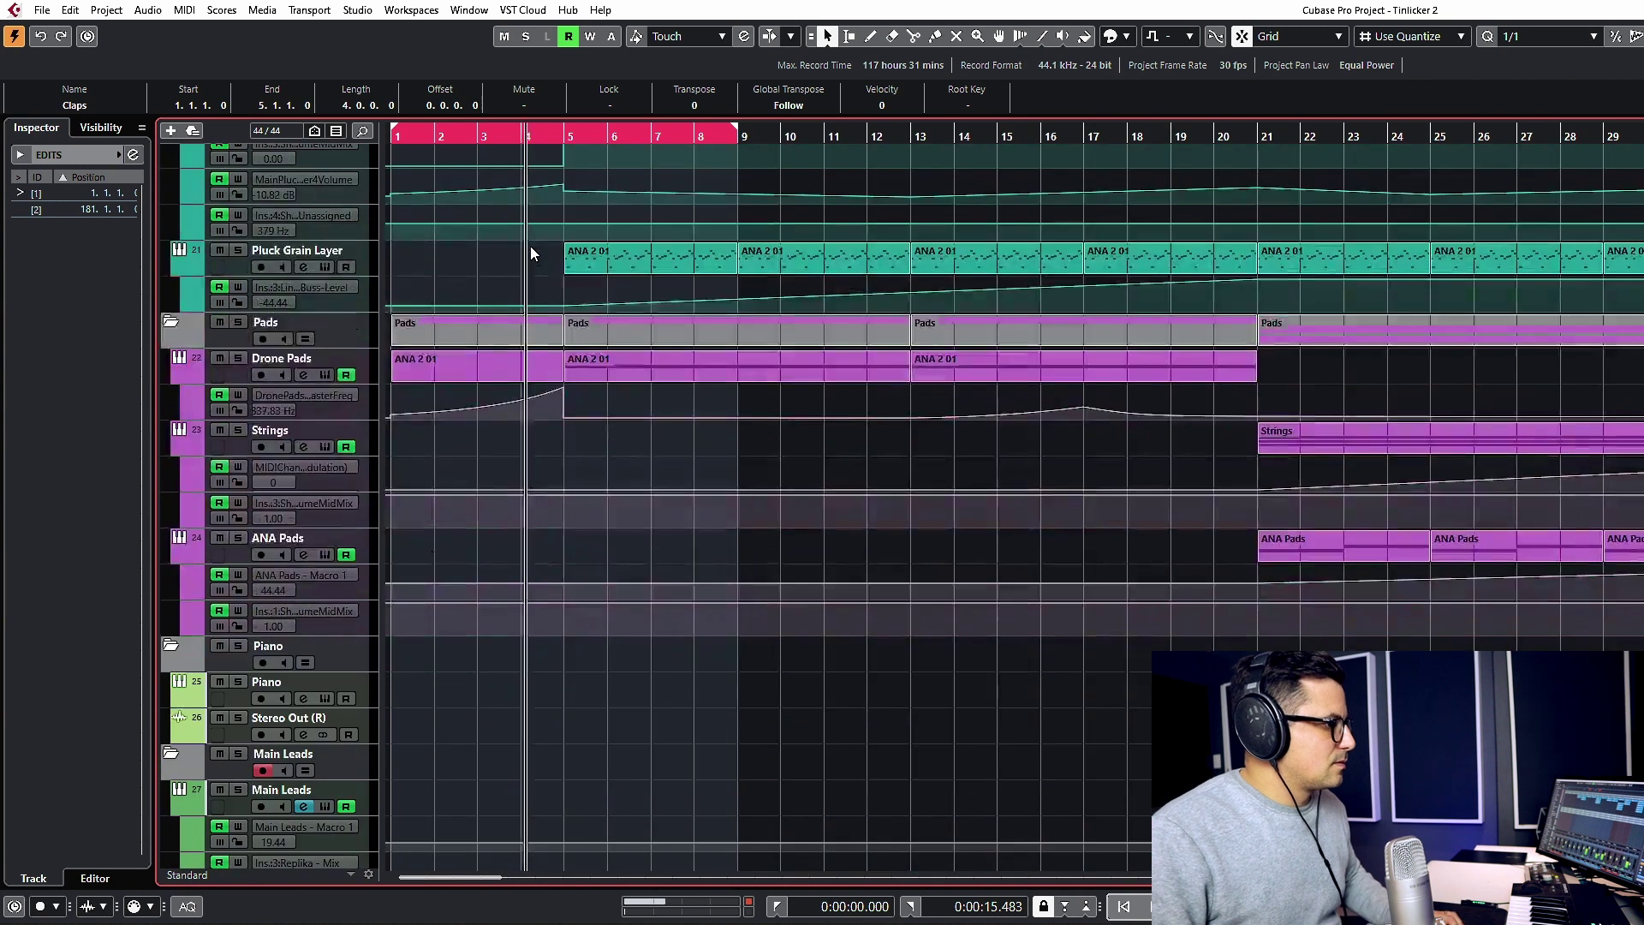
pyautogui.scroll(-5, 565, 283)
pyautogui.click(608, 353)
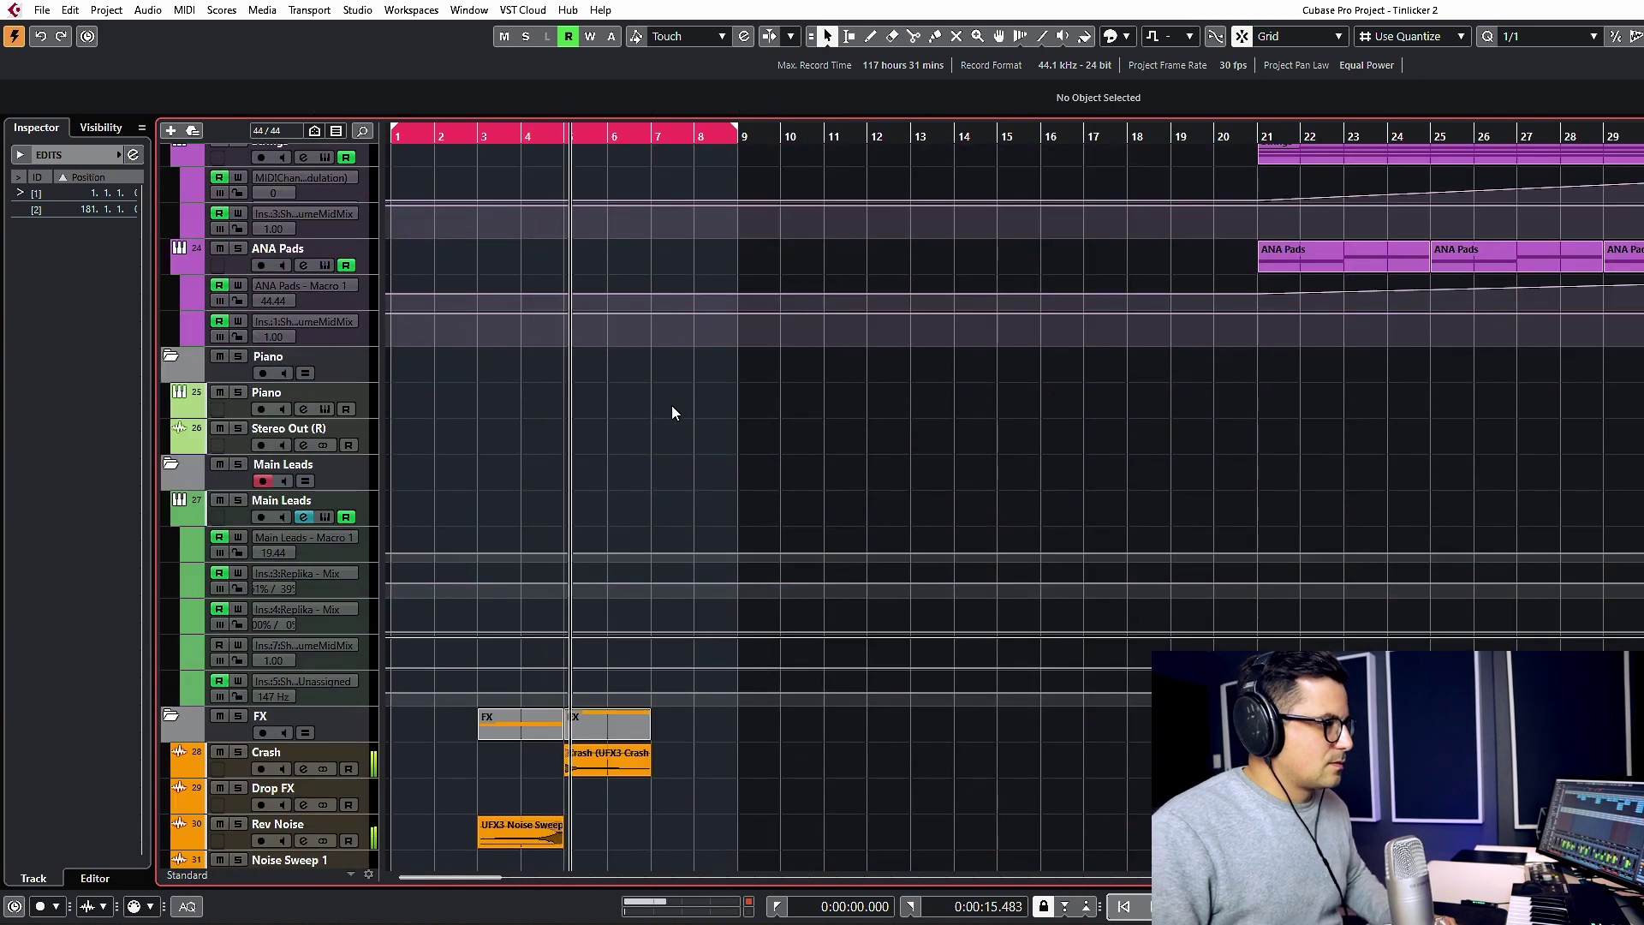
pyautogui.scroll(-2, 719, 385)
pyautogui.press('g')
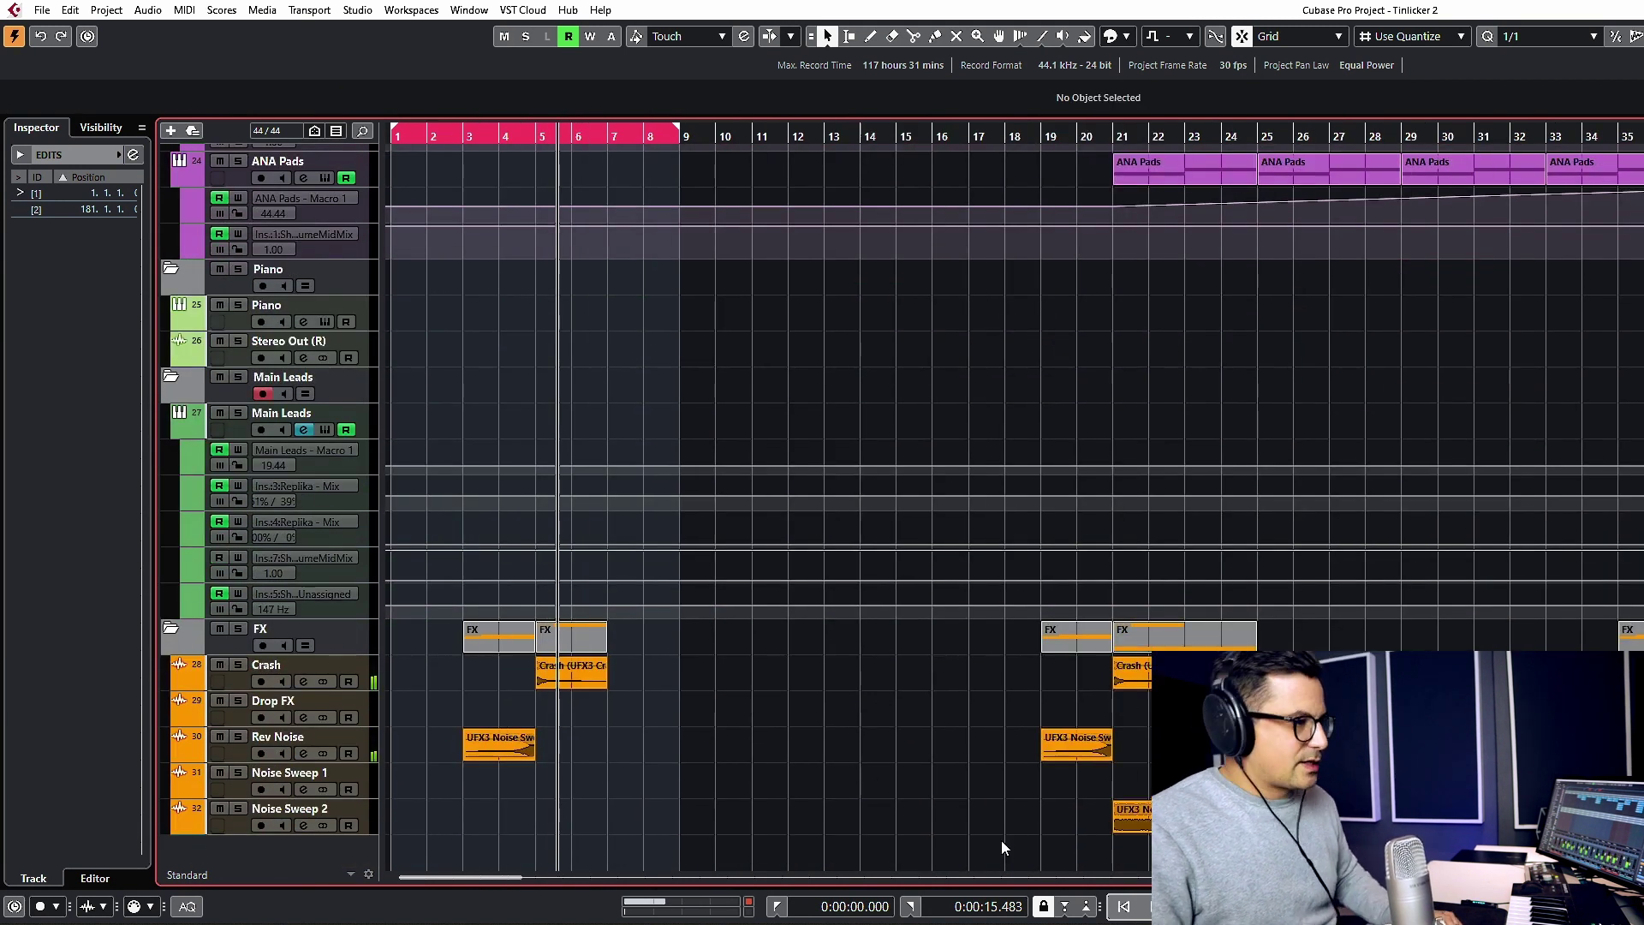
pyautogui.press('g')
pyautogui.press('g')
pyautogui.press('g')
pyautogui.click(1164, 707)
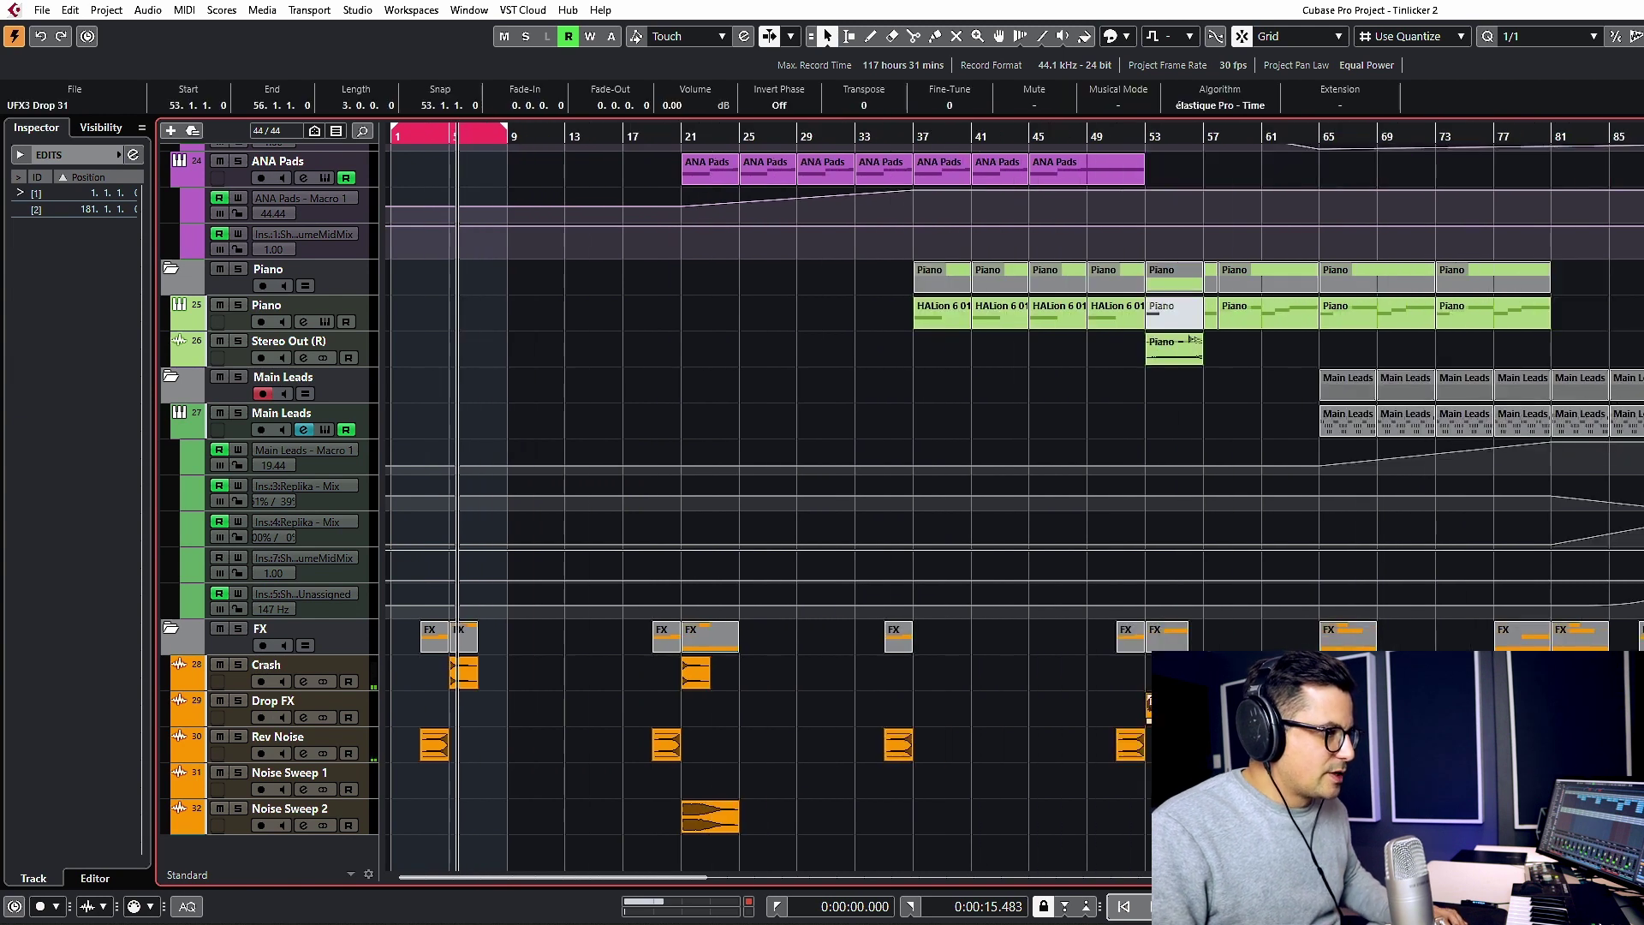
pyautogui.moveTo(1148, 707); pyautogui.dragTo(398, 712)
pyautogui.click(545, 733)
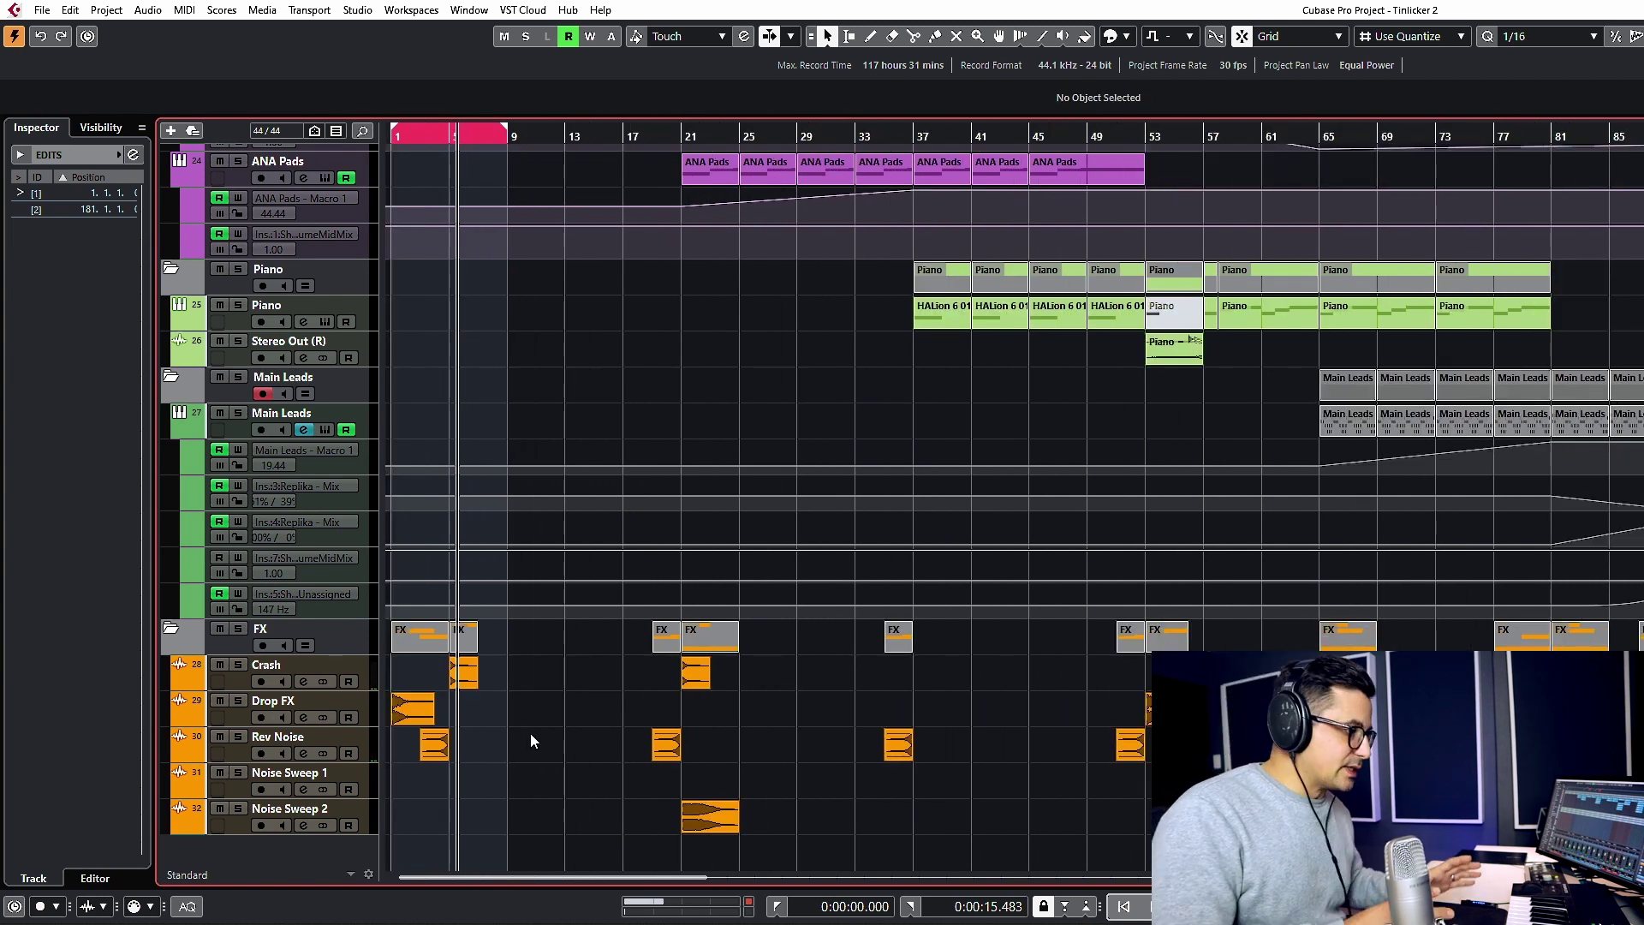
# Play the opening from bar 1 and examine the Claps and bass automation leading into bar 5.
pyautogui.press('g')
pyautogui.press('h')
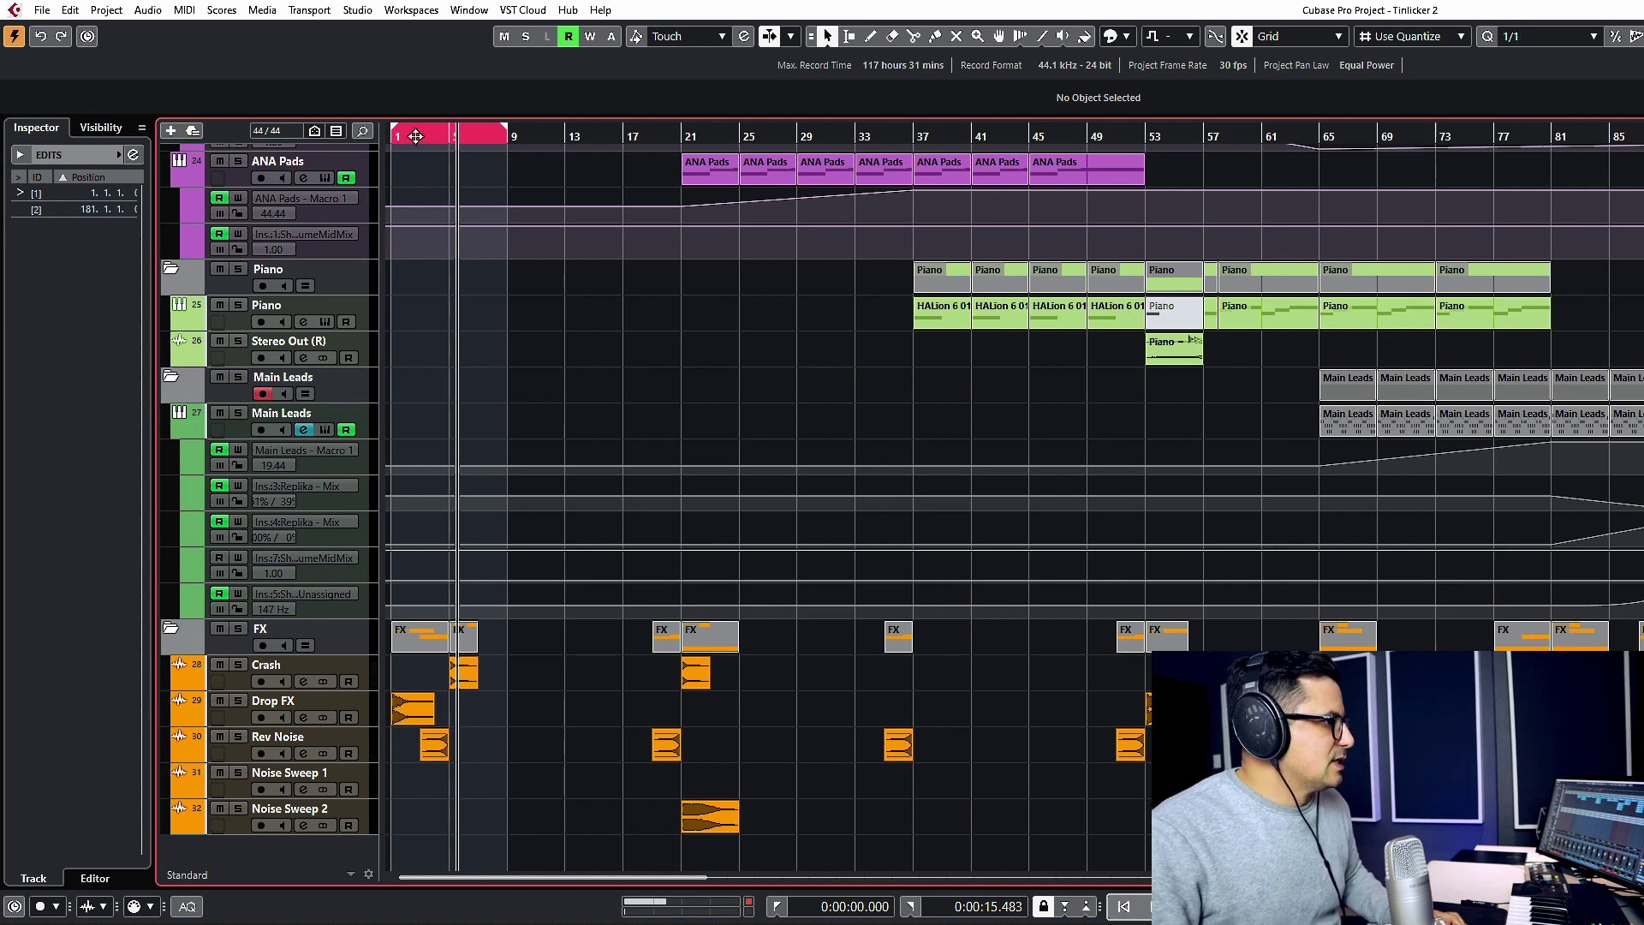
pyautogui.scroll(6, 635, 474)
pyautogui.press('h')
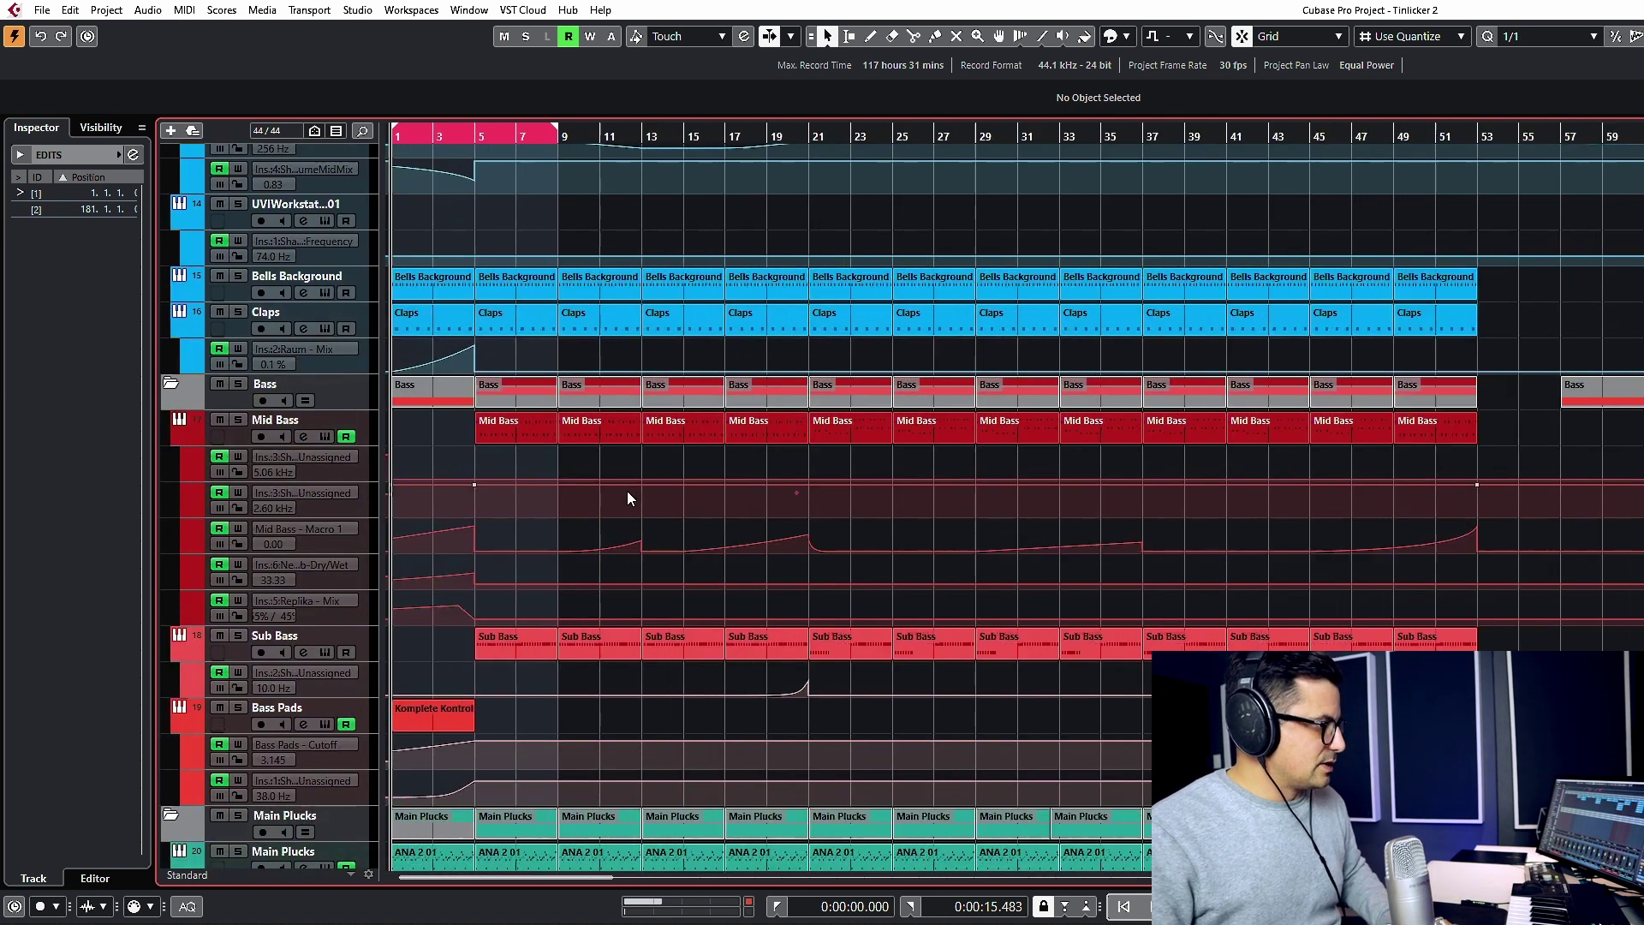
pyautogui.press('h')
pyautogui.press('space')
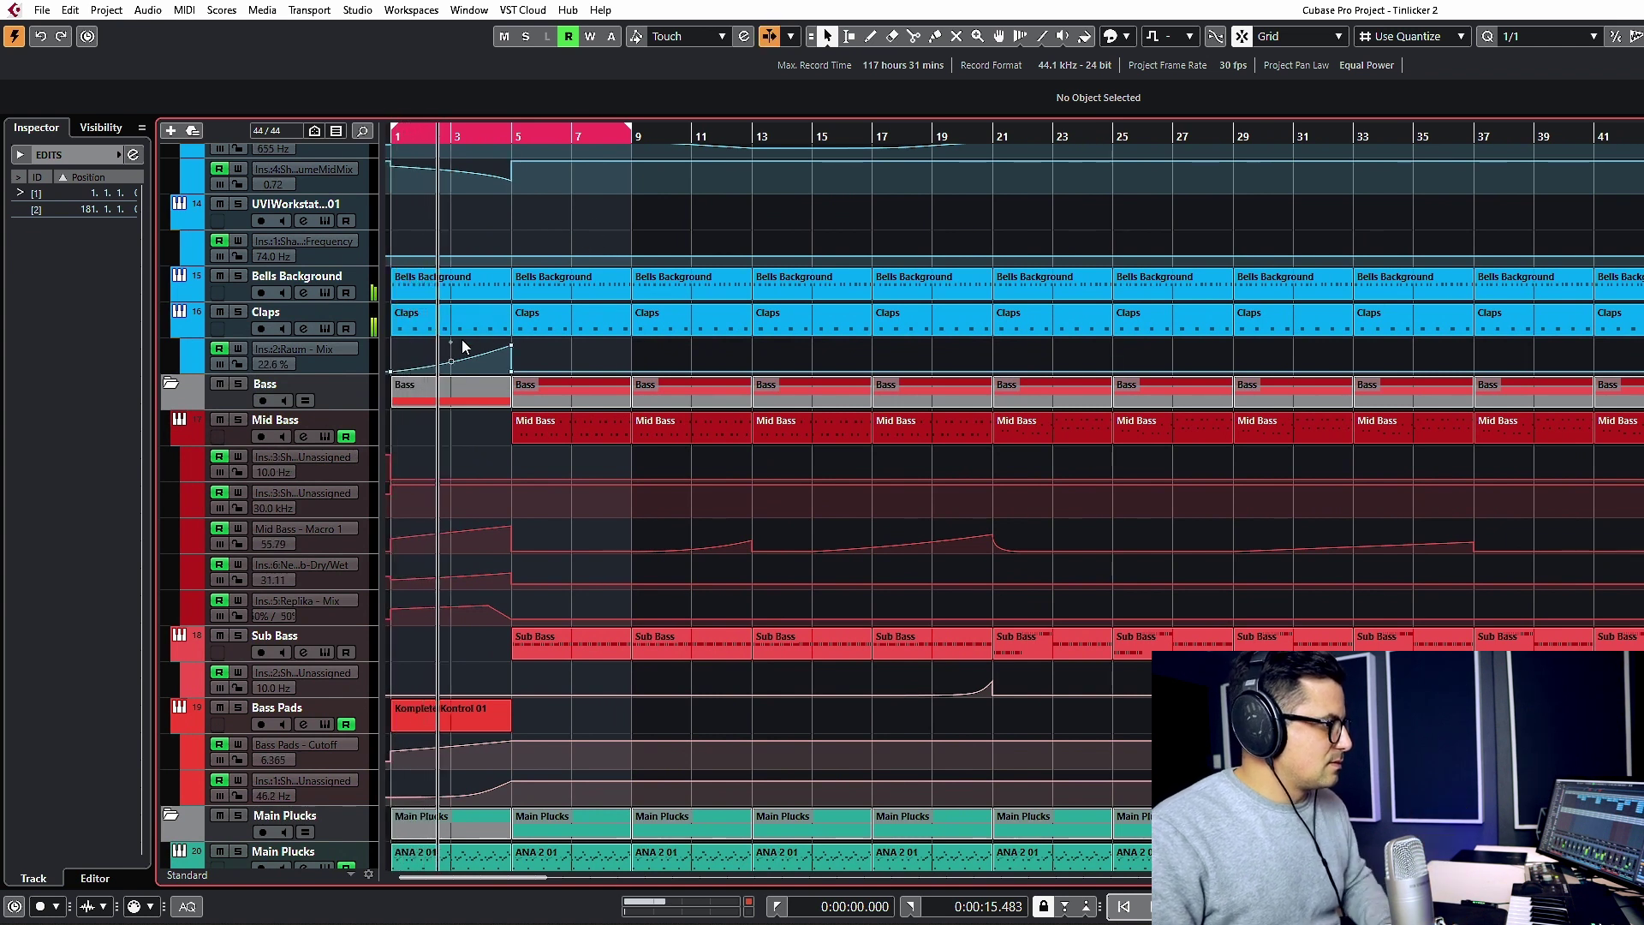
pyautogui.click(495, 315)
pyautogui.click(584, 226)
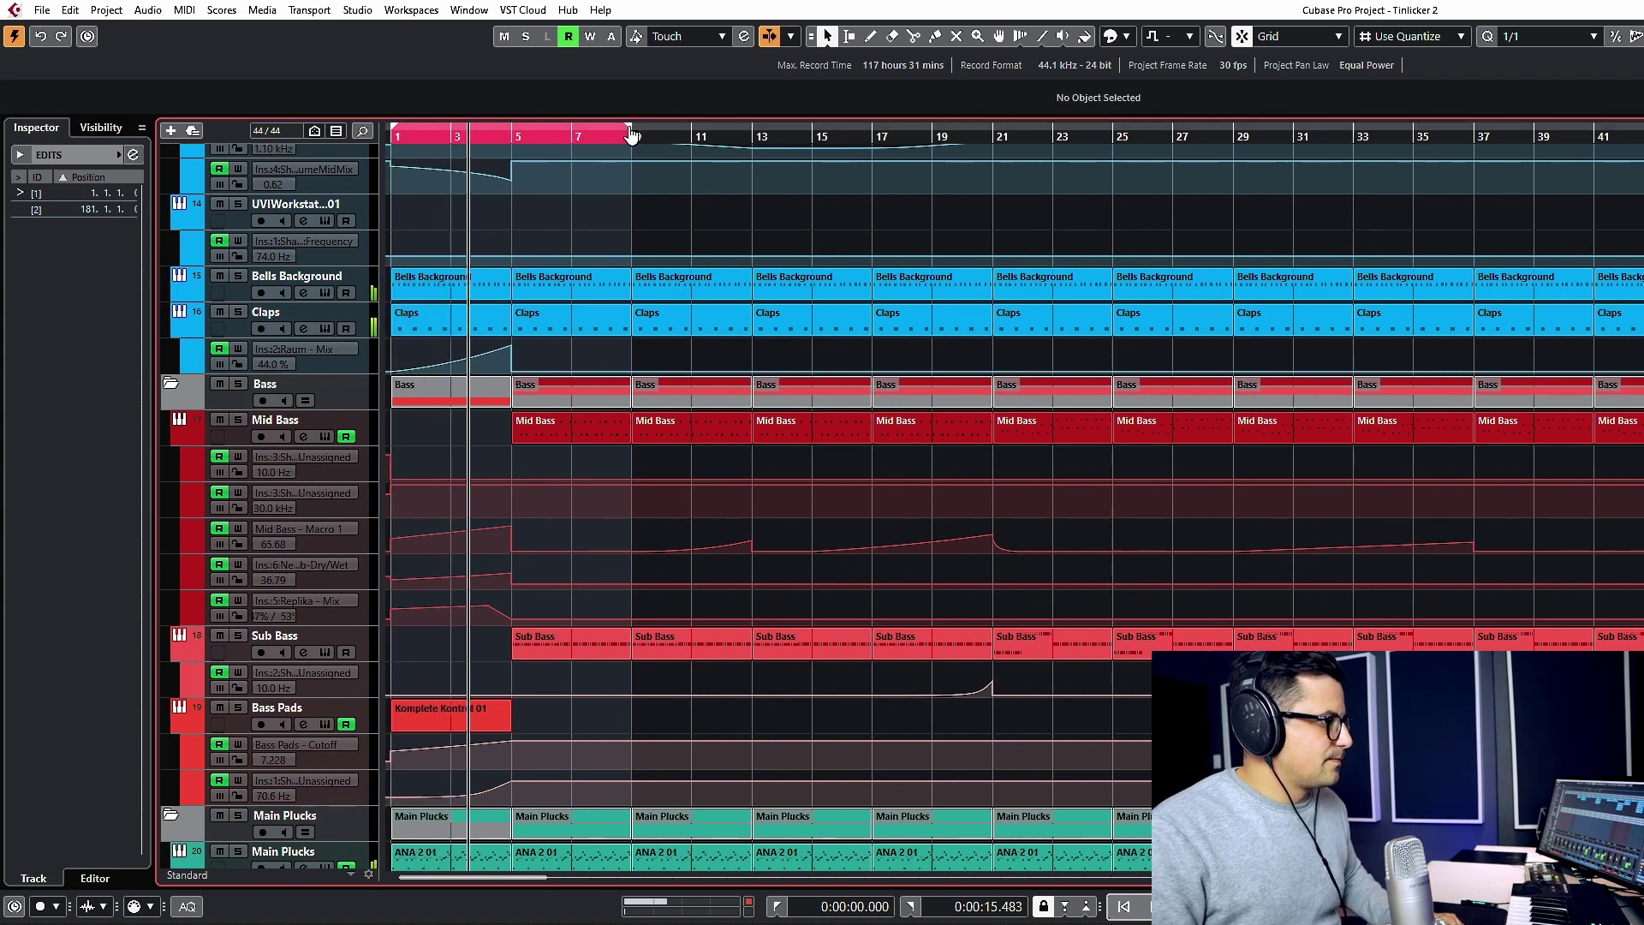
# Extend the locator range to bars 1 to 21 and review the Nithonat, Claps and Mid Bass automation during playback.
pyautogui.moveTo(630, 130); pyautogui.dragTo(990, 155)
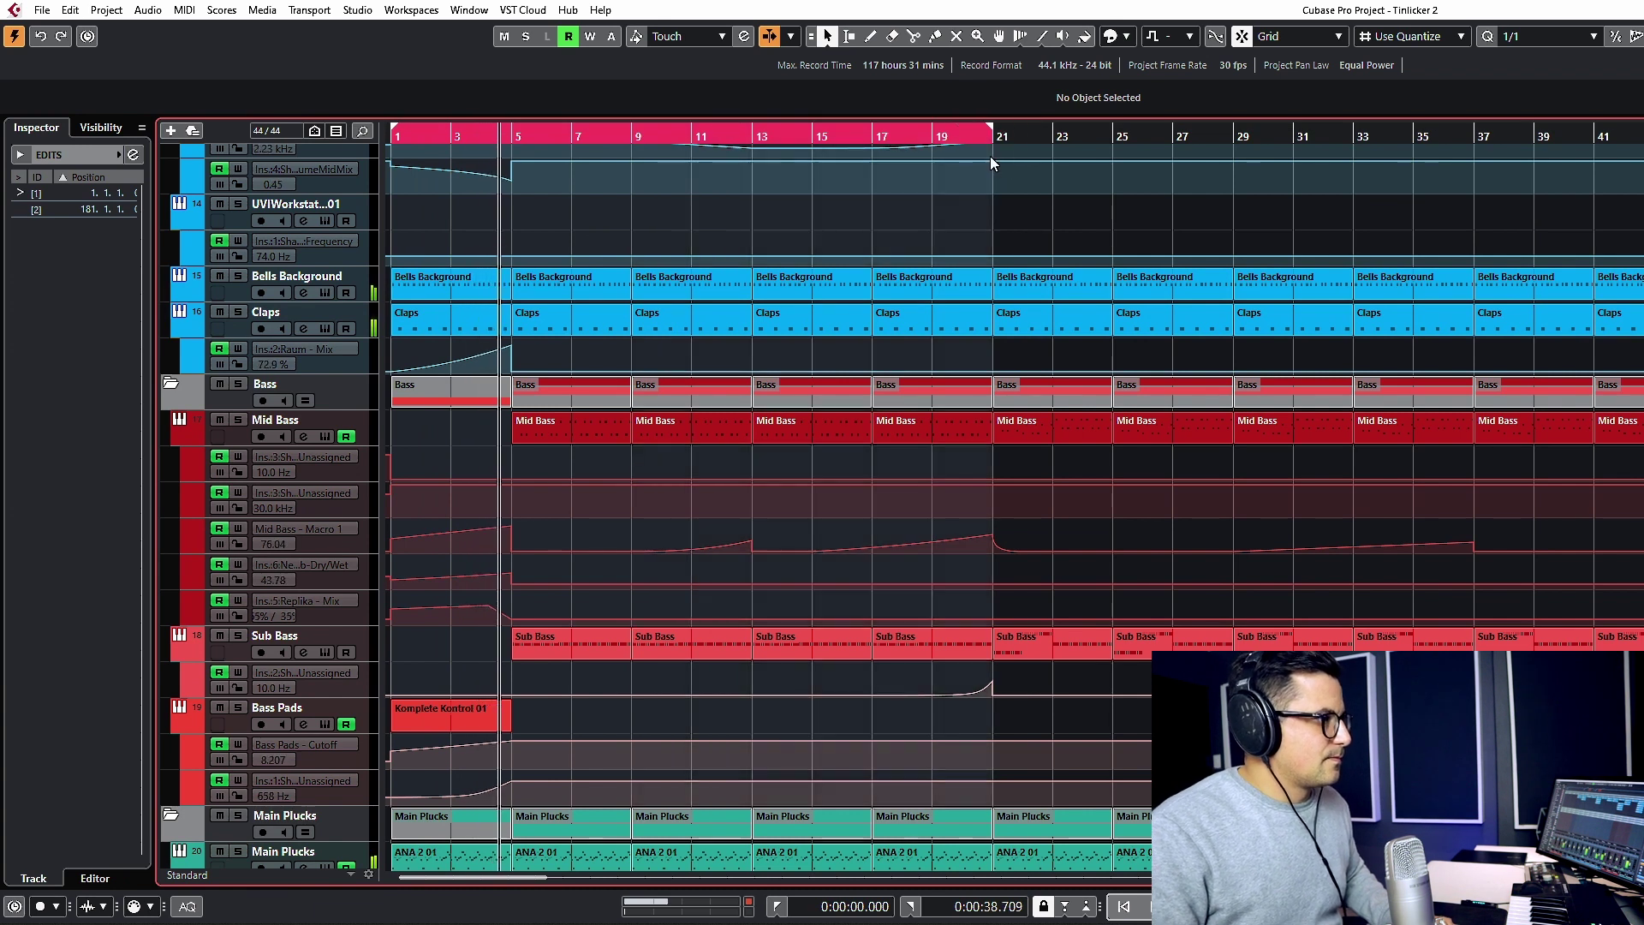
pyautogui.scroll(4, 870, 208)
pyautogui.scroll(4, 868, 357)
pyautogui.scroll(3, 851, 359)
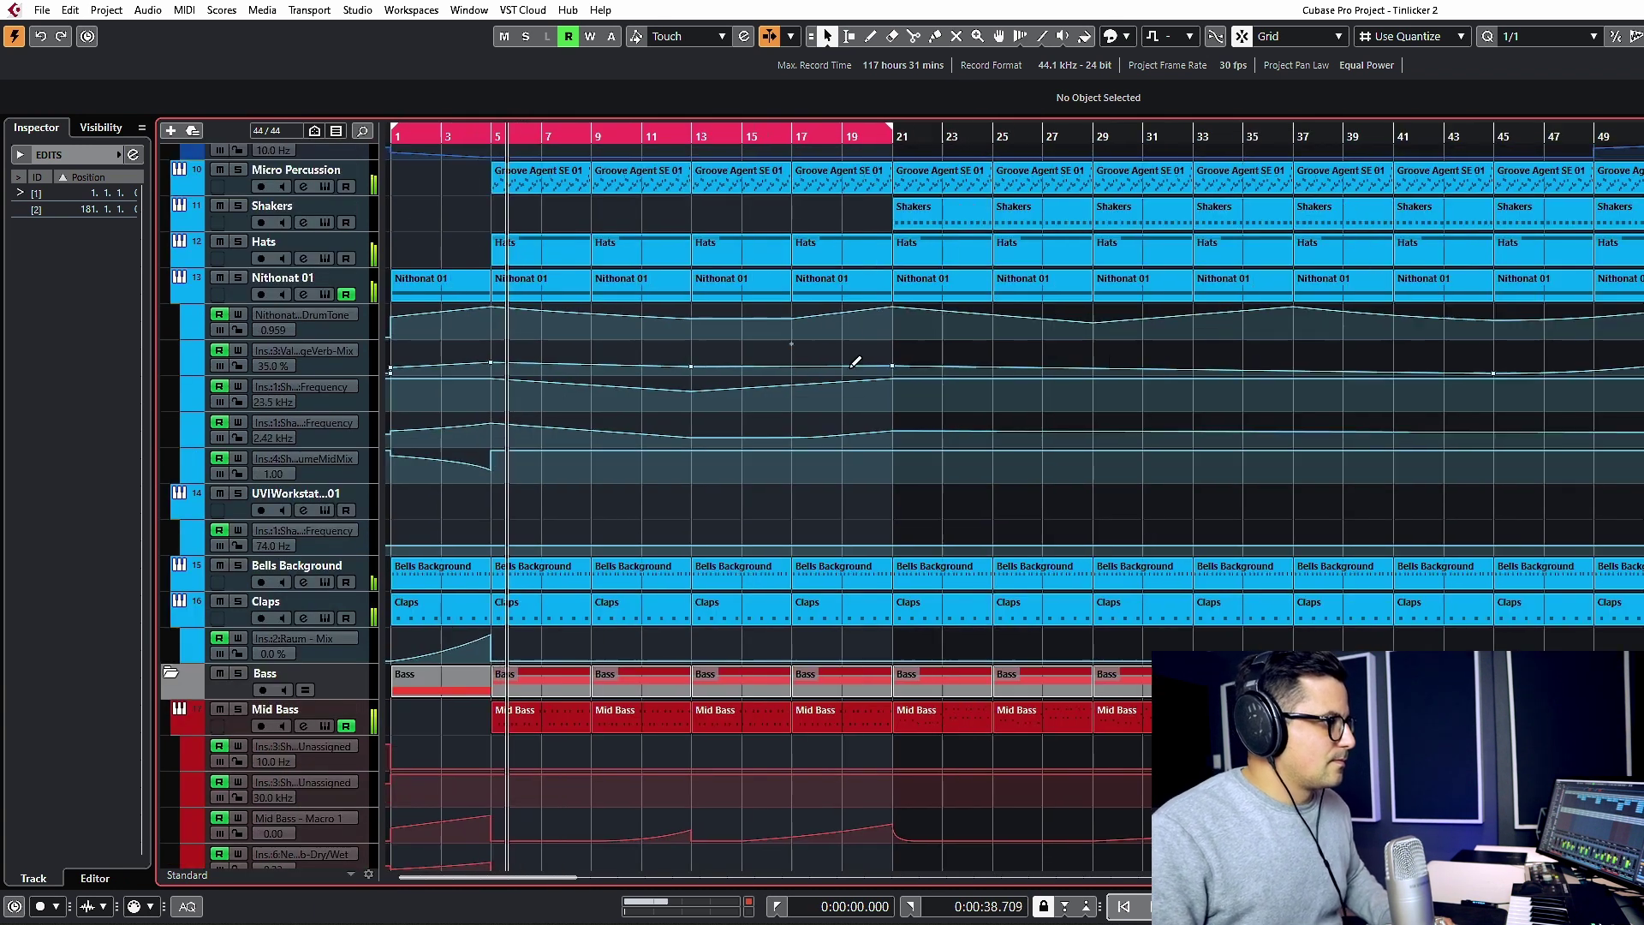
pyautogui.scroll(-2, 906, 286)
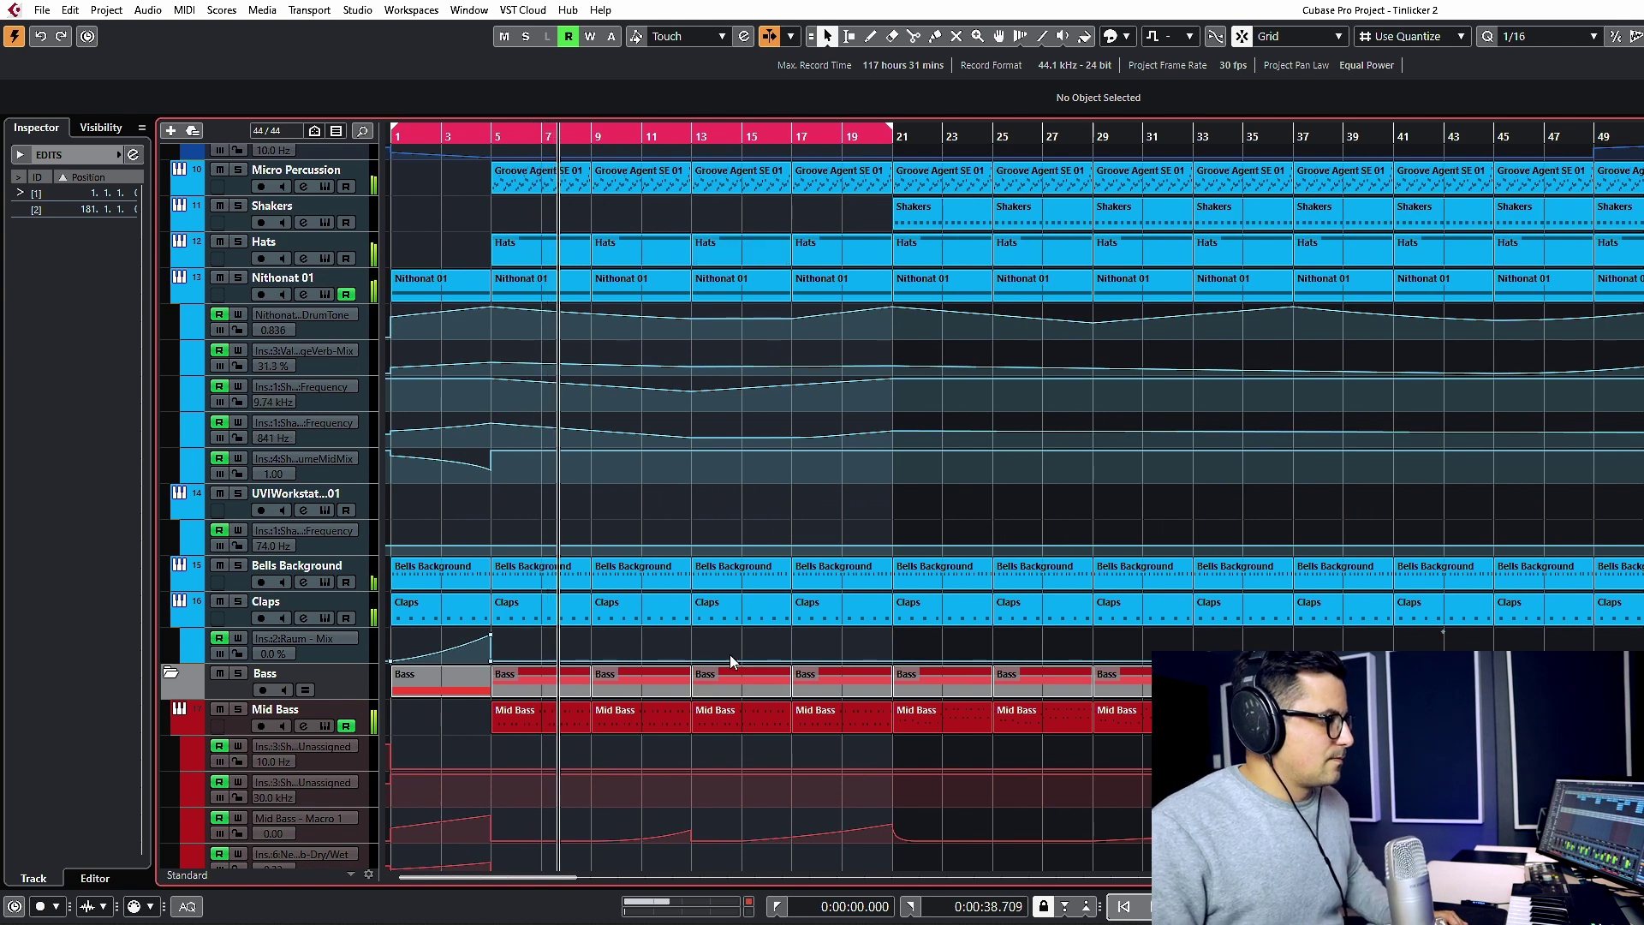
pyautogui.scroll(-4, 707, 738)
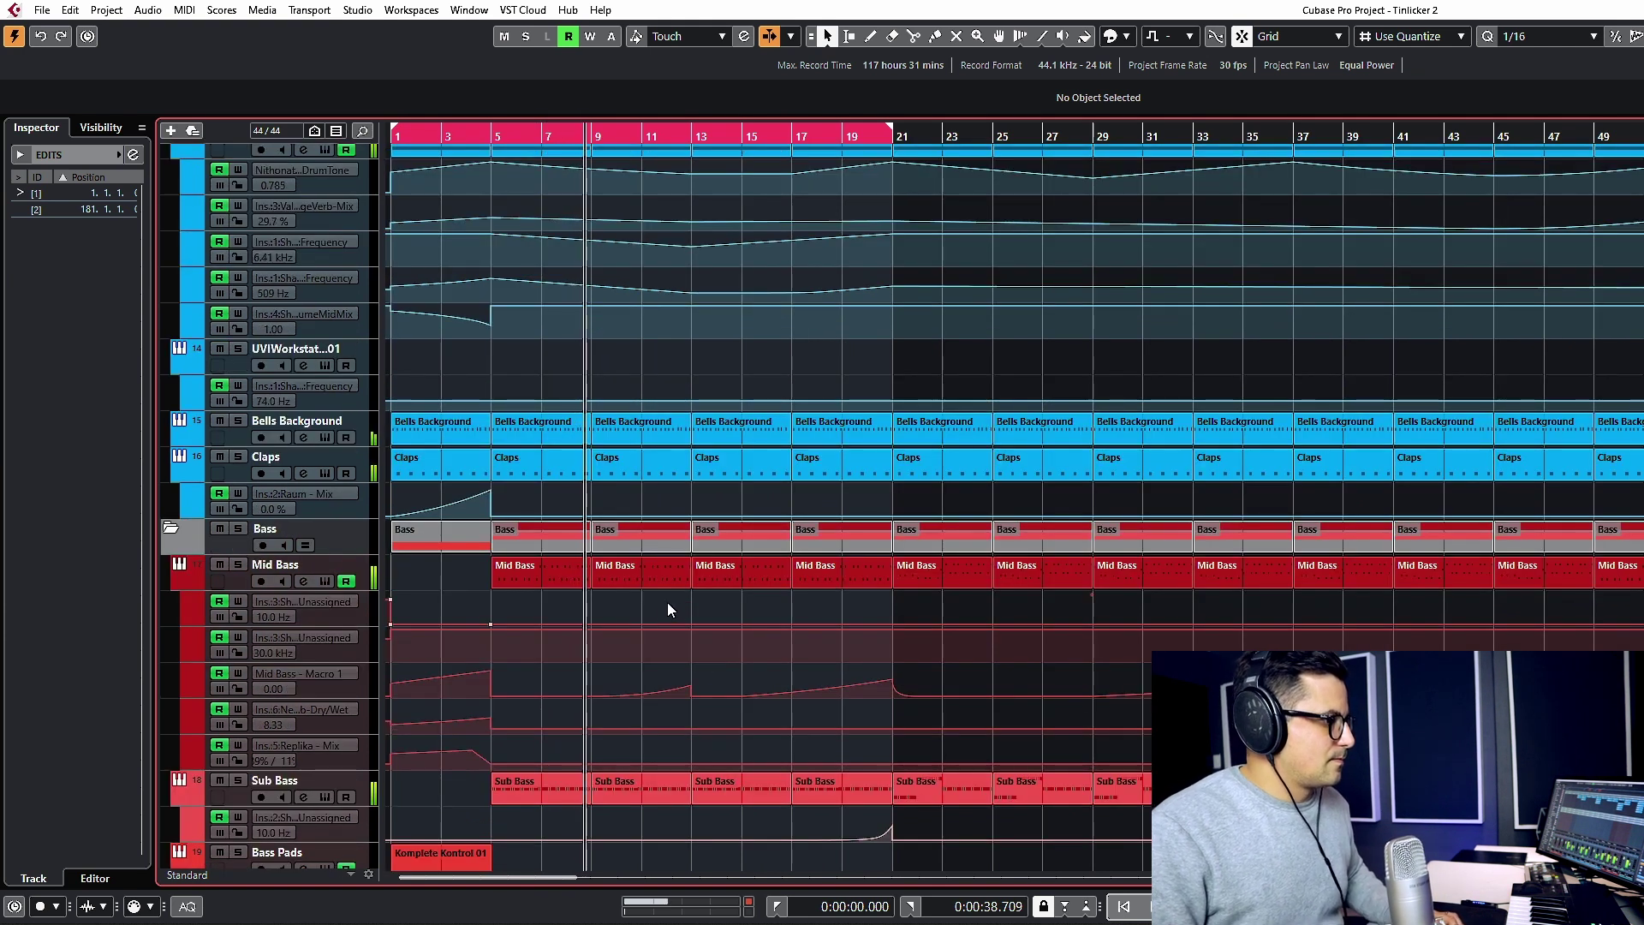
# Set the locators to bars 9 to 17 and delete that time range from the whole project.
pyautogui.hotkey('alt', '1')
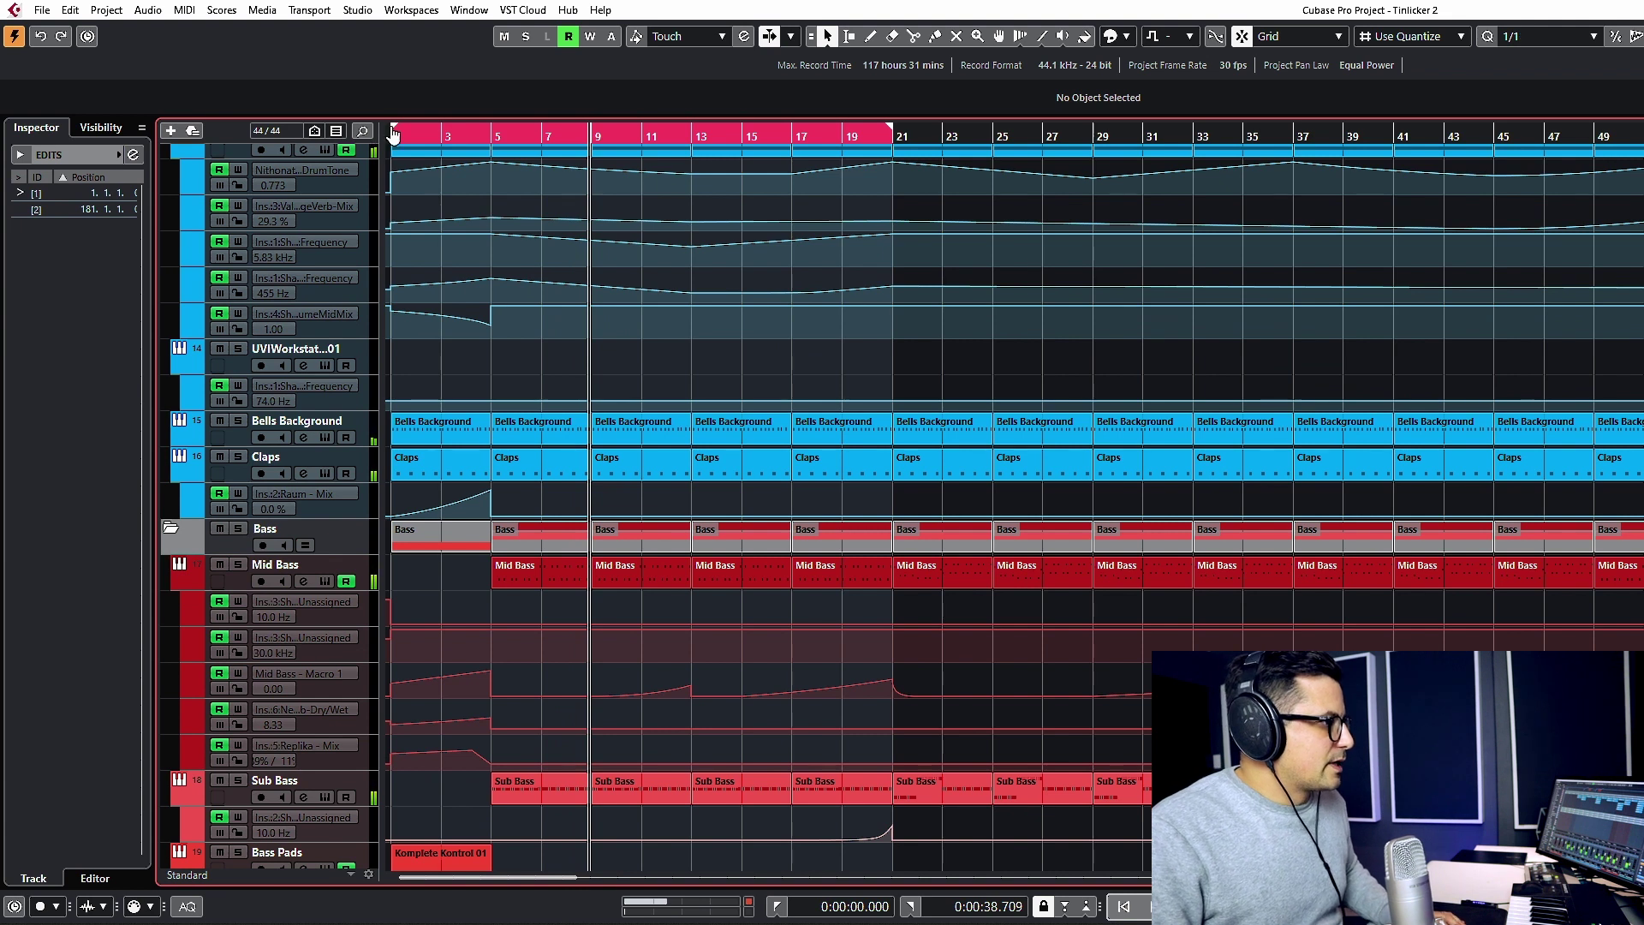
pyautogui.click(589, 144)
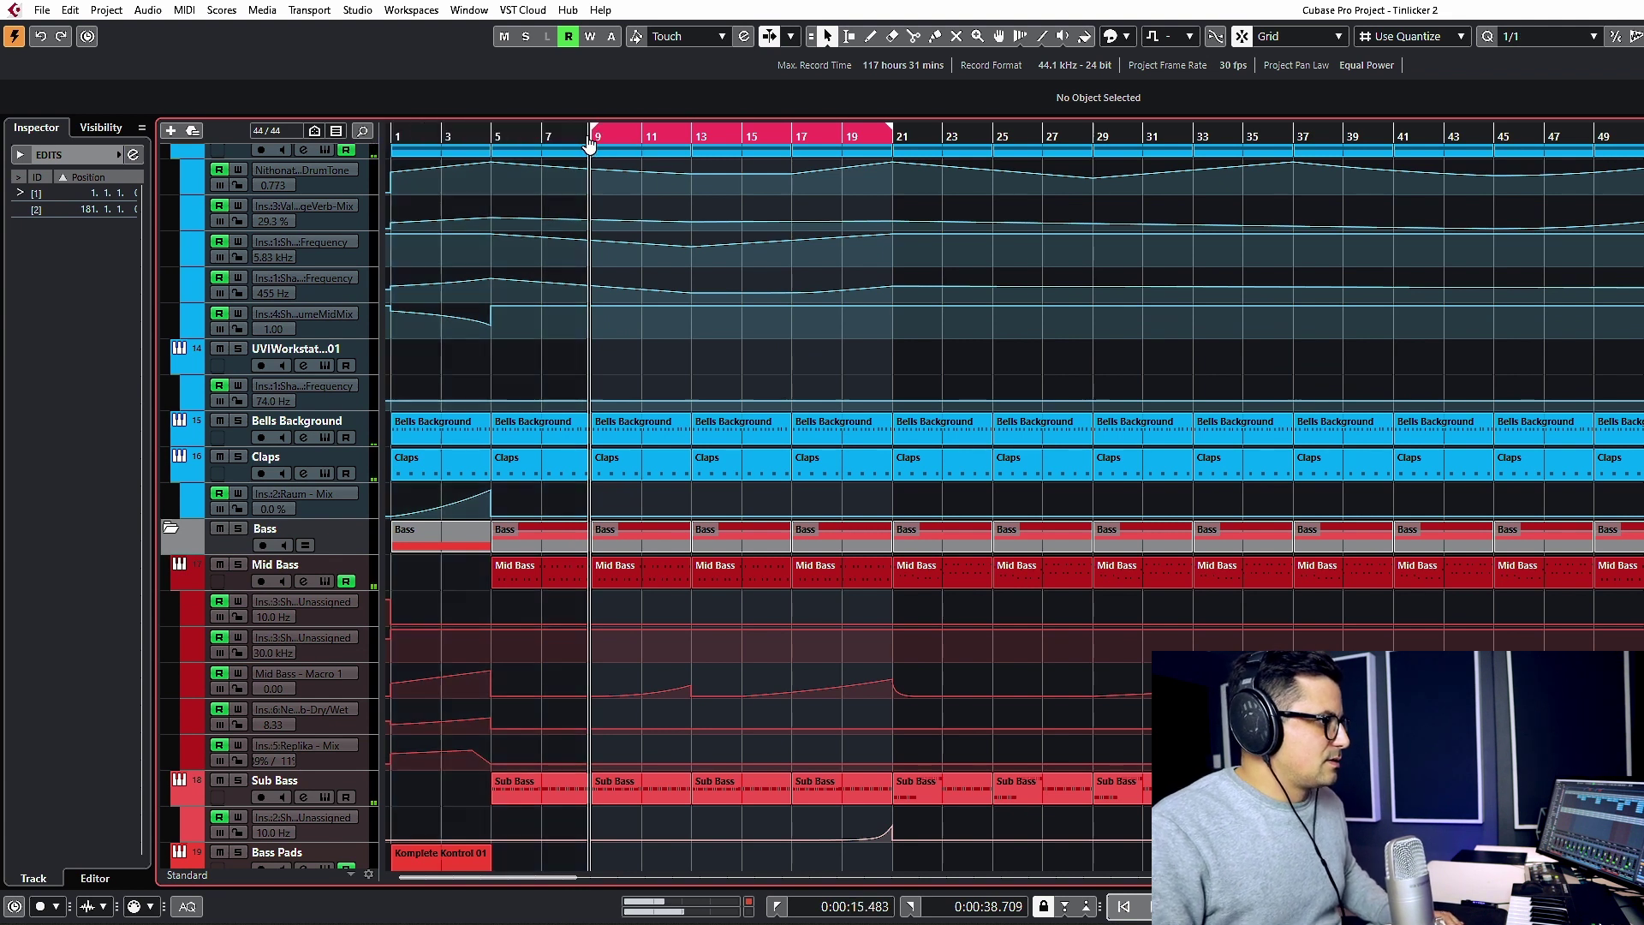
pyautogui.moveTo(786, 161); pyautogui.dragTo(787, 161)
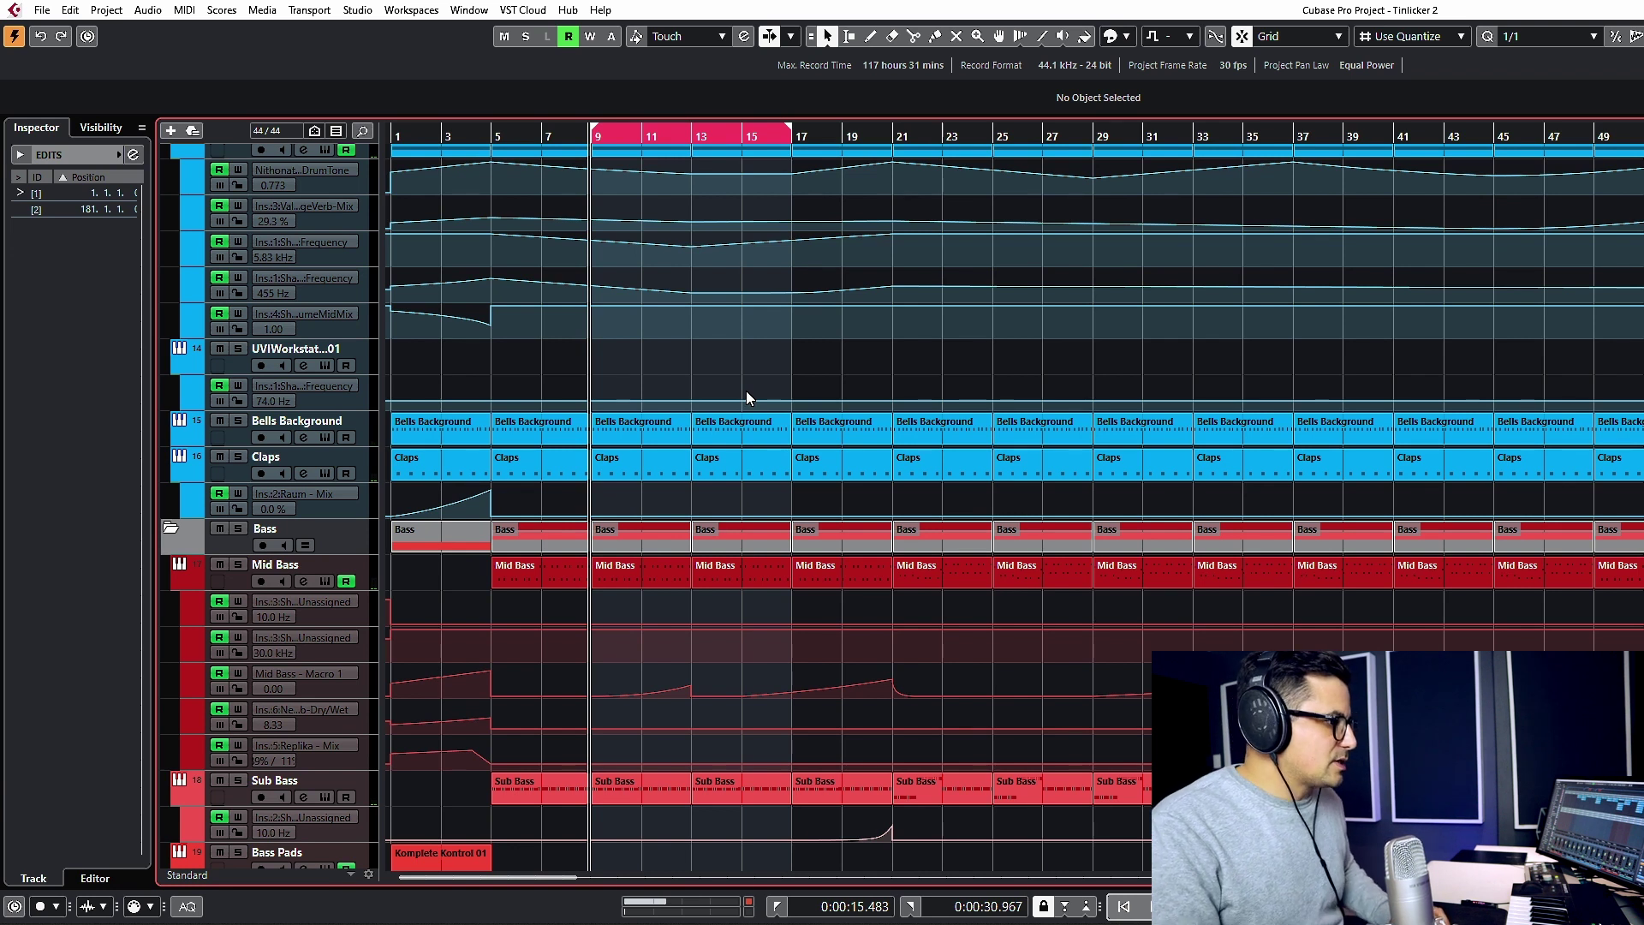
pyautogui.hotkey('ctrl', 'shift', 'BackSpace')
# Play from bar 5 and remove the jump in the Main Plucks filter frequency automation at bar 9.
pyautogui.click(490, 131)
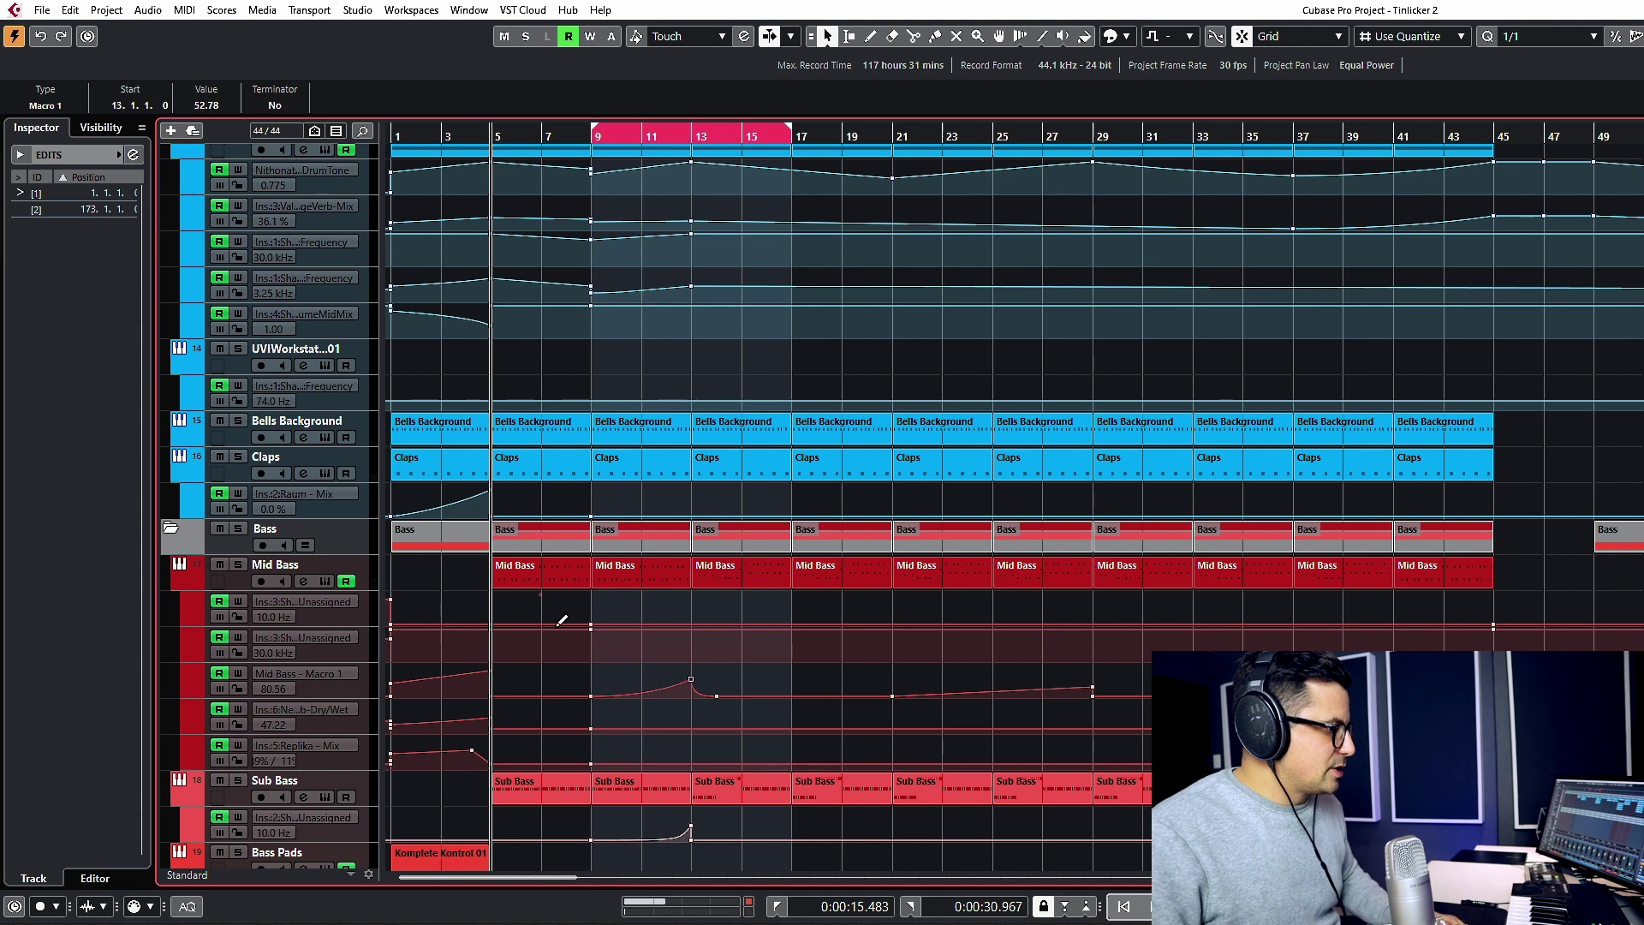
pyautogui.scroll(-3, 706, 512)
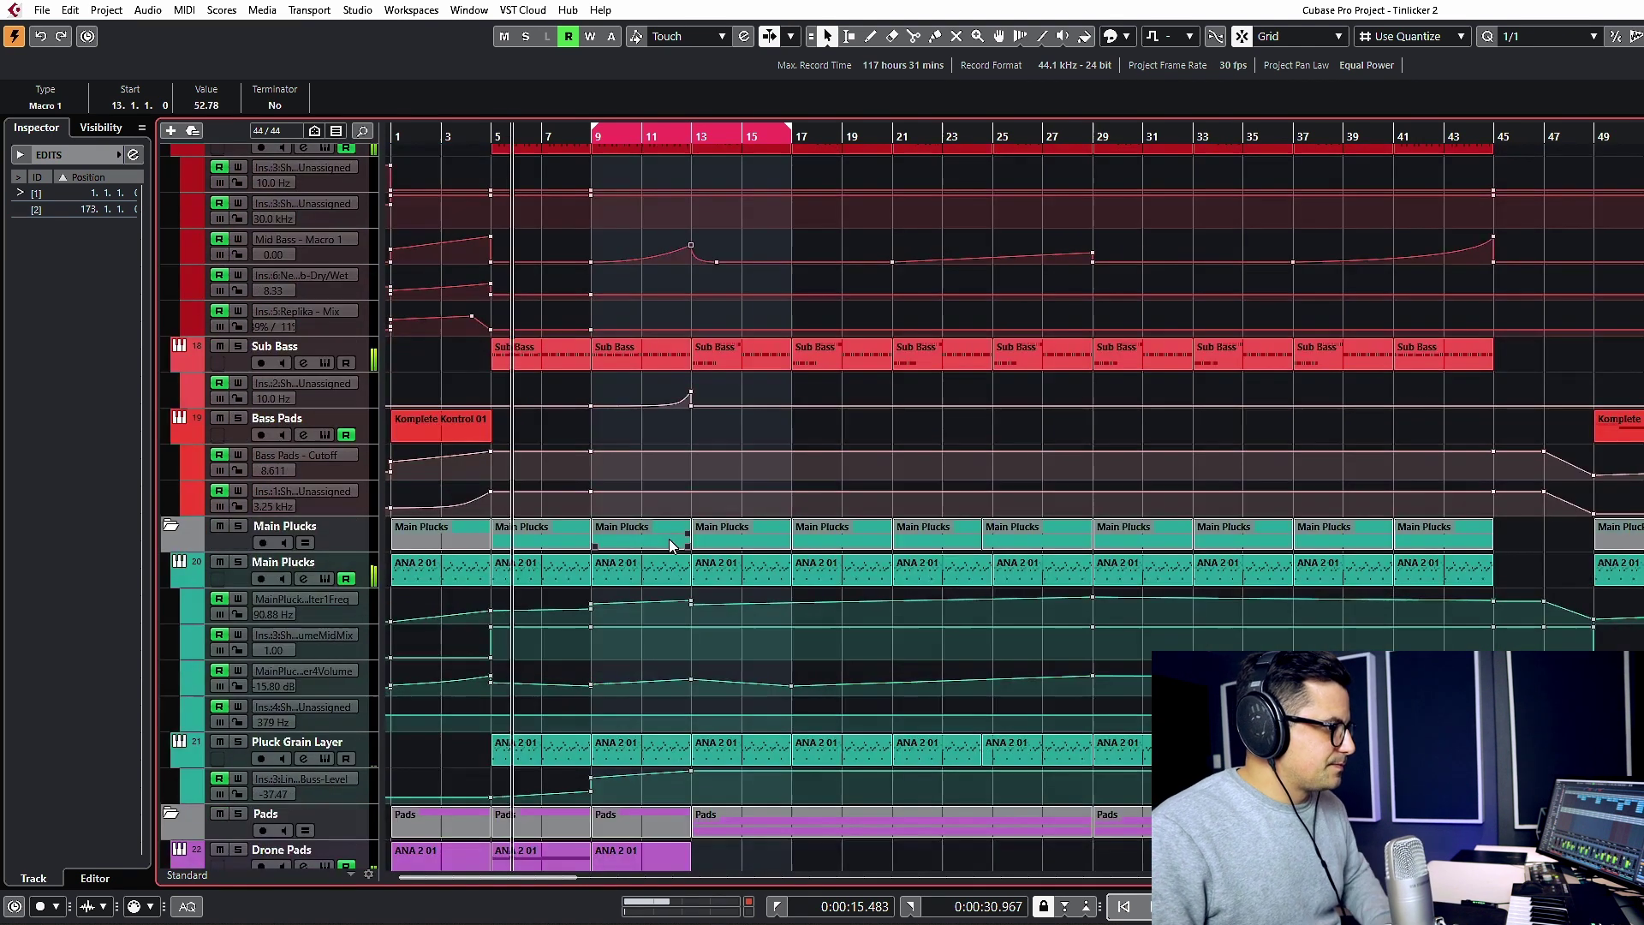
pyautogui.click(603, 597)
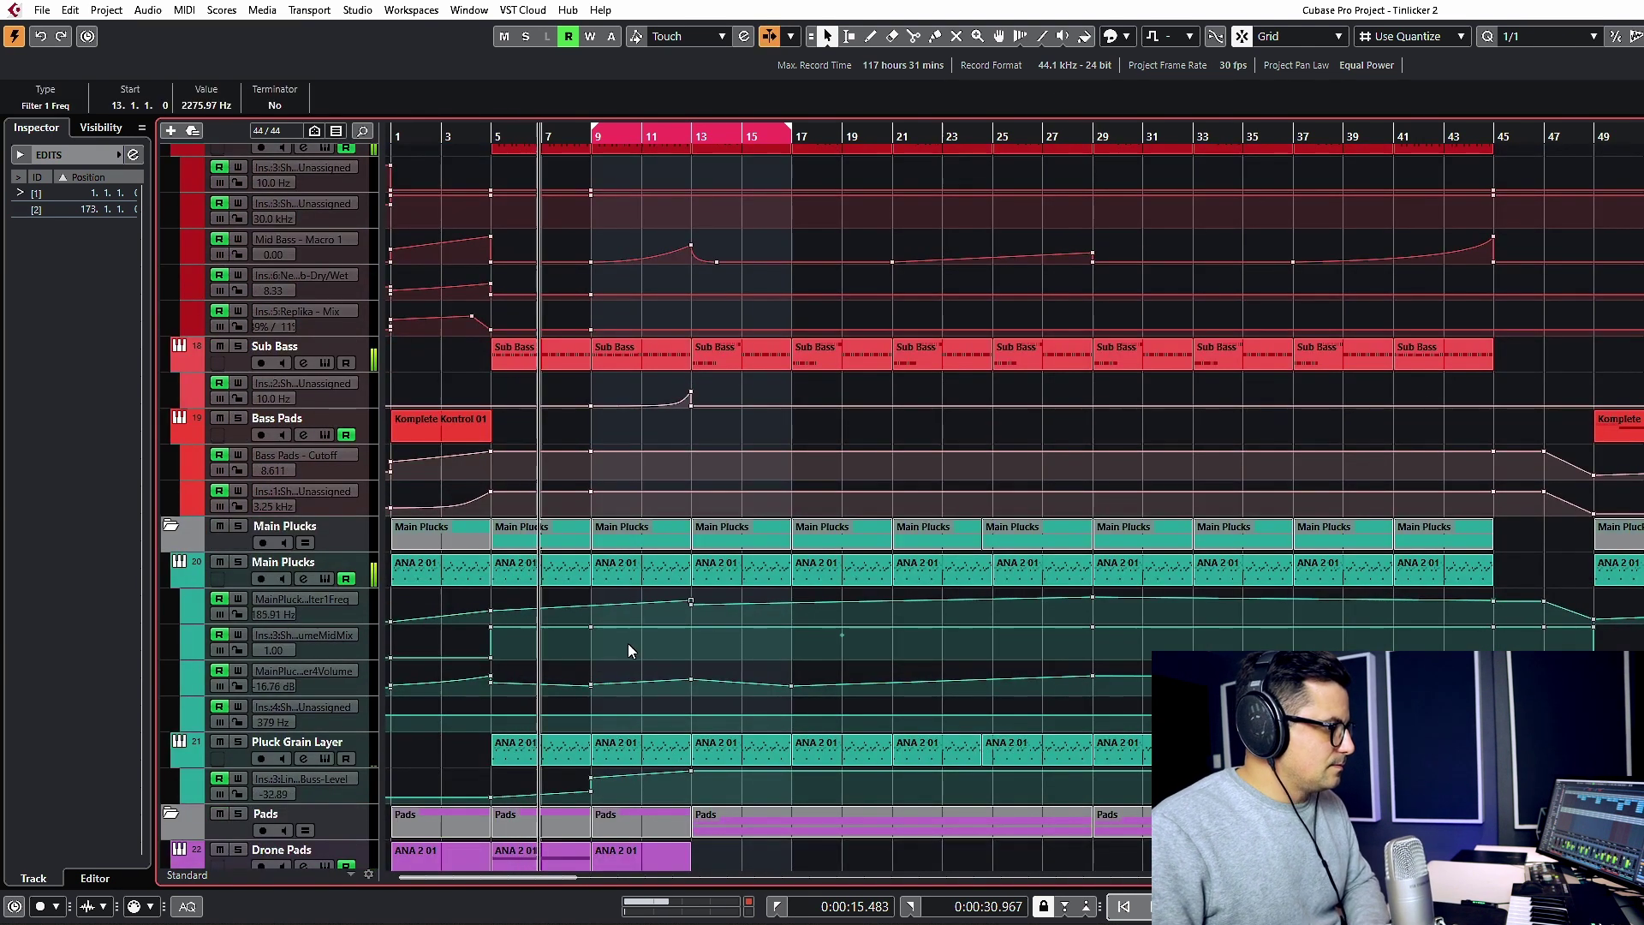
# Lower the Pluck Grain Layer level automation at bar 9 to -25.56 and flatten the Drone Pads filter frequency curve over bars 9 to 13.
pyautogui.scroll(-1, 604, 740)
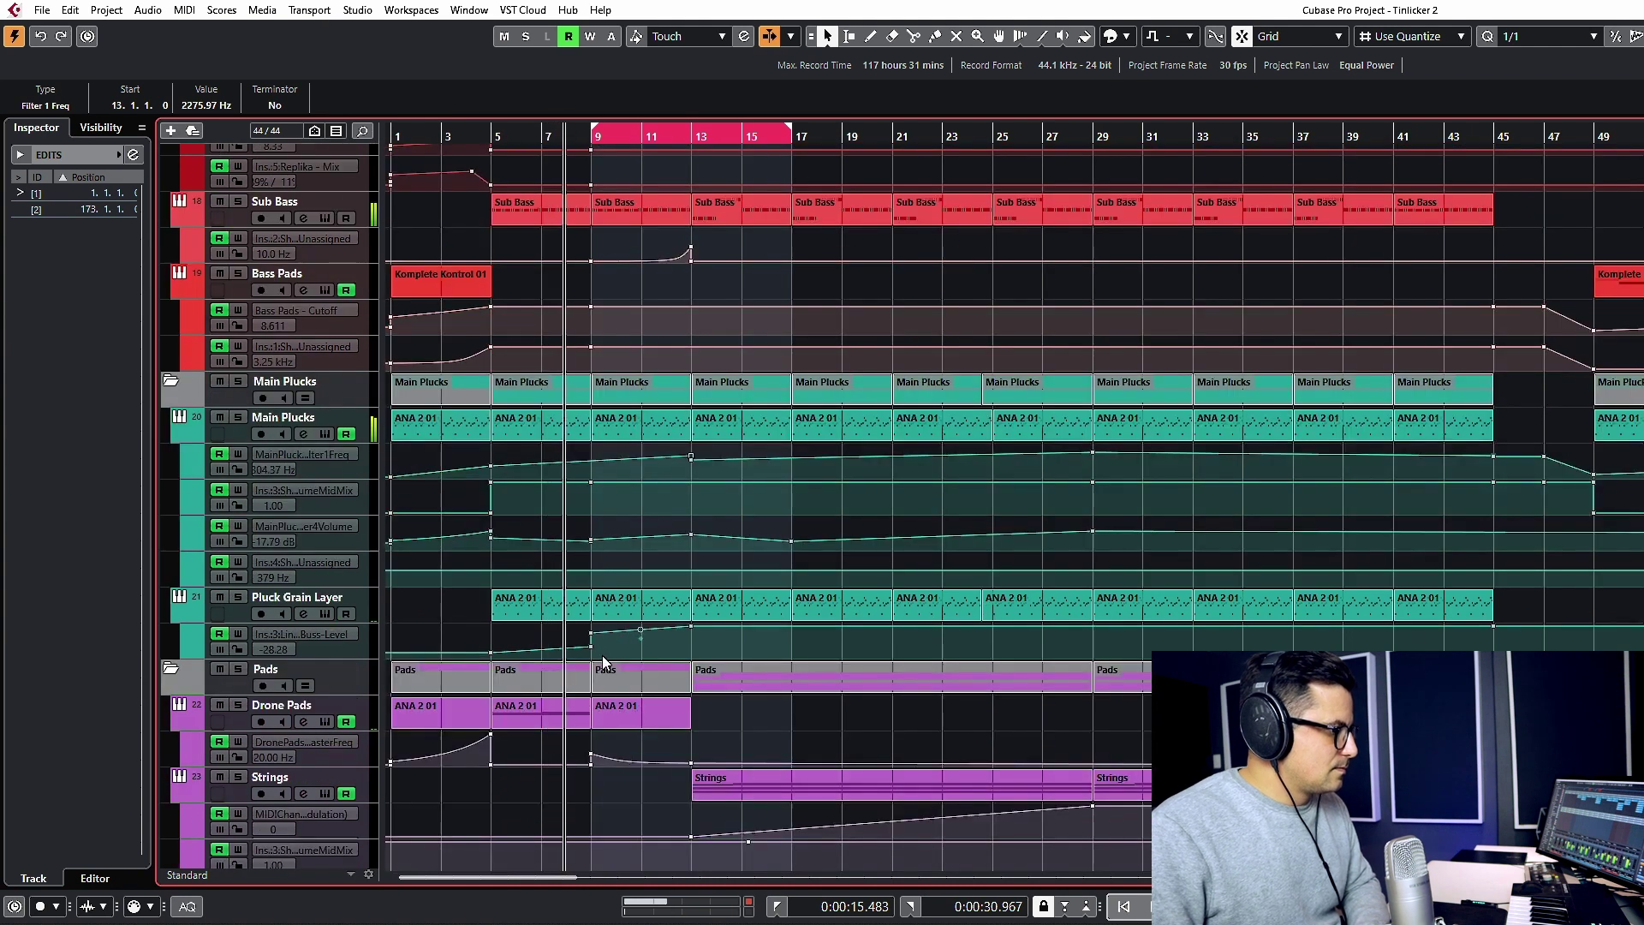
pyautogui.moveTo(591, 632); pyautogui.dragTo(593, 646)
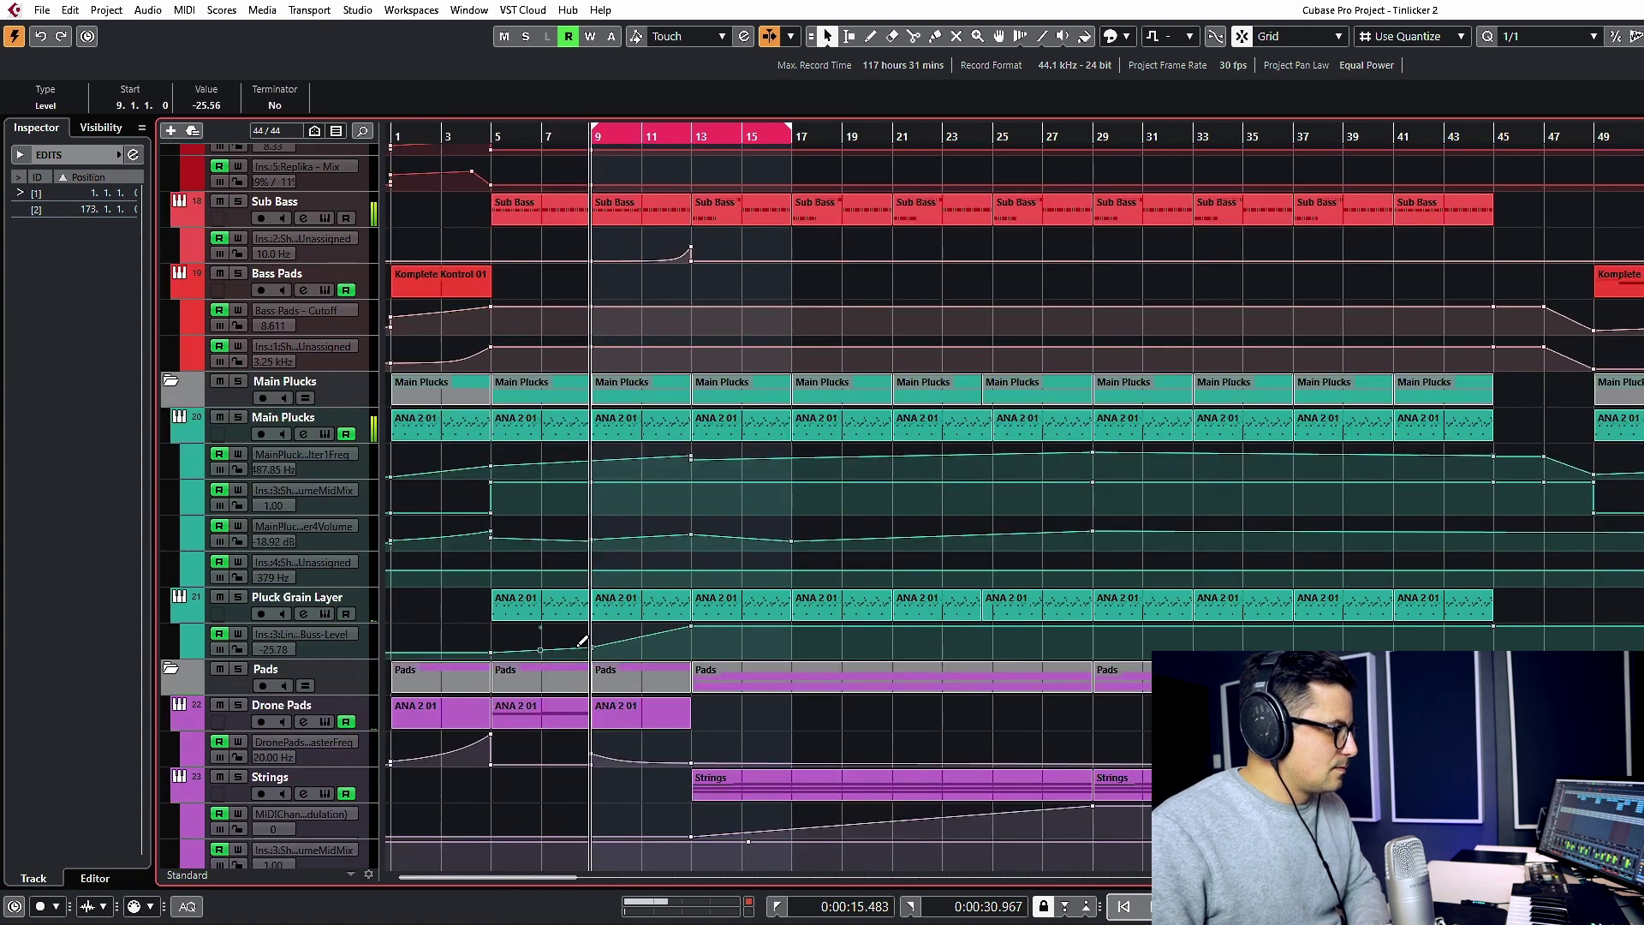
pyautogui.moveTo(590, 759); pyautogui.dragTo(623, 754)
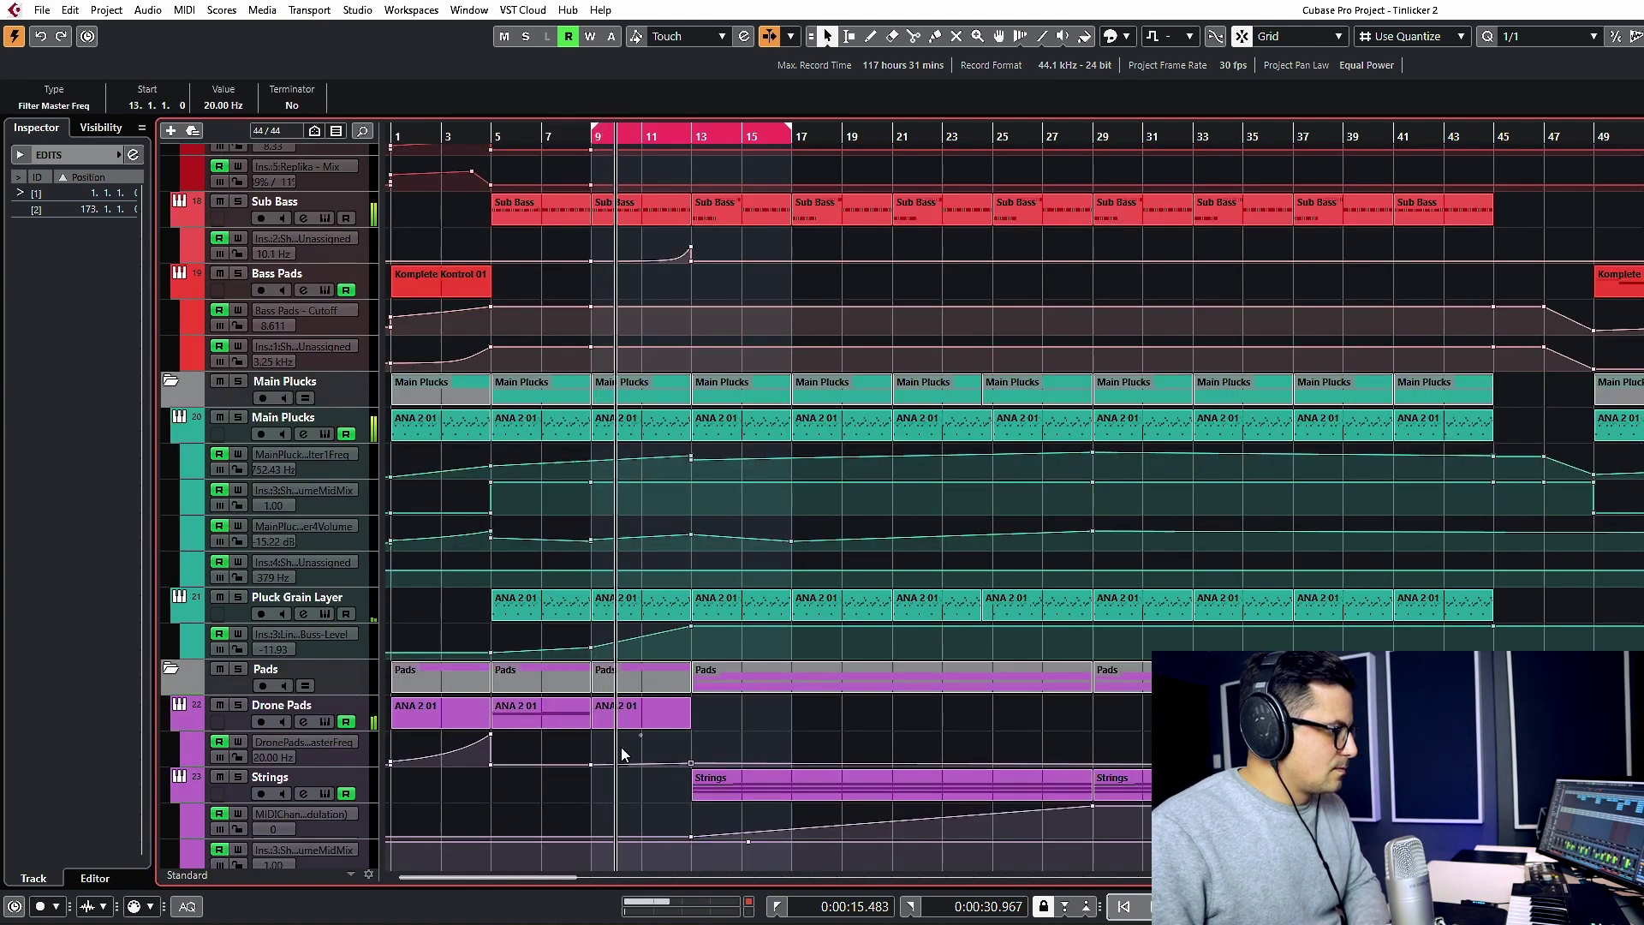
# Set the locators to bars 13 to 29 within the Chord Change section and delete that time range from the whole project.
pyautogui.scroll(-5, 709, 727)
pyautogui.scroll(15, 675, 613)
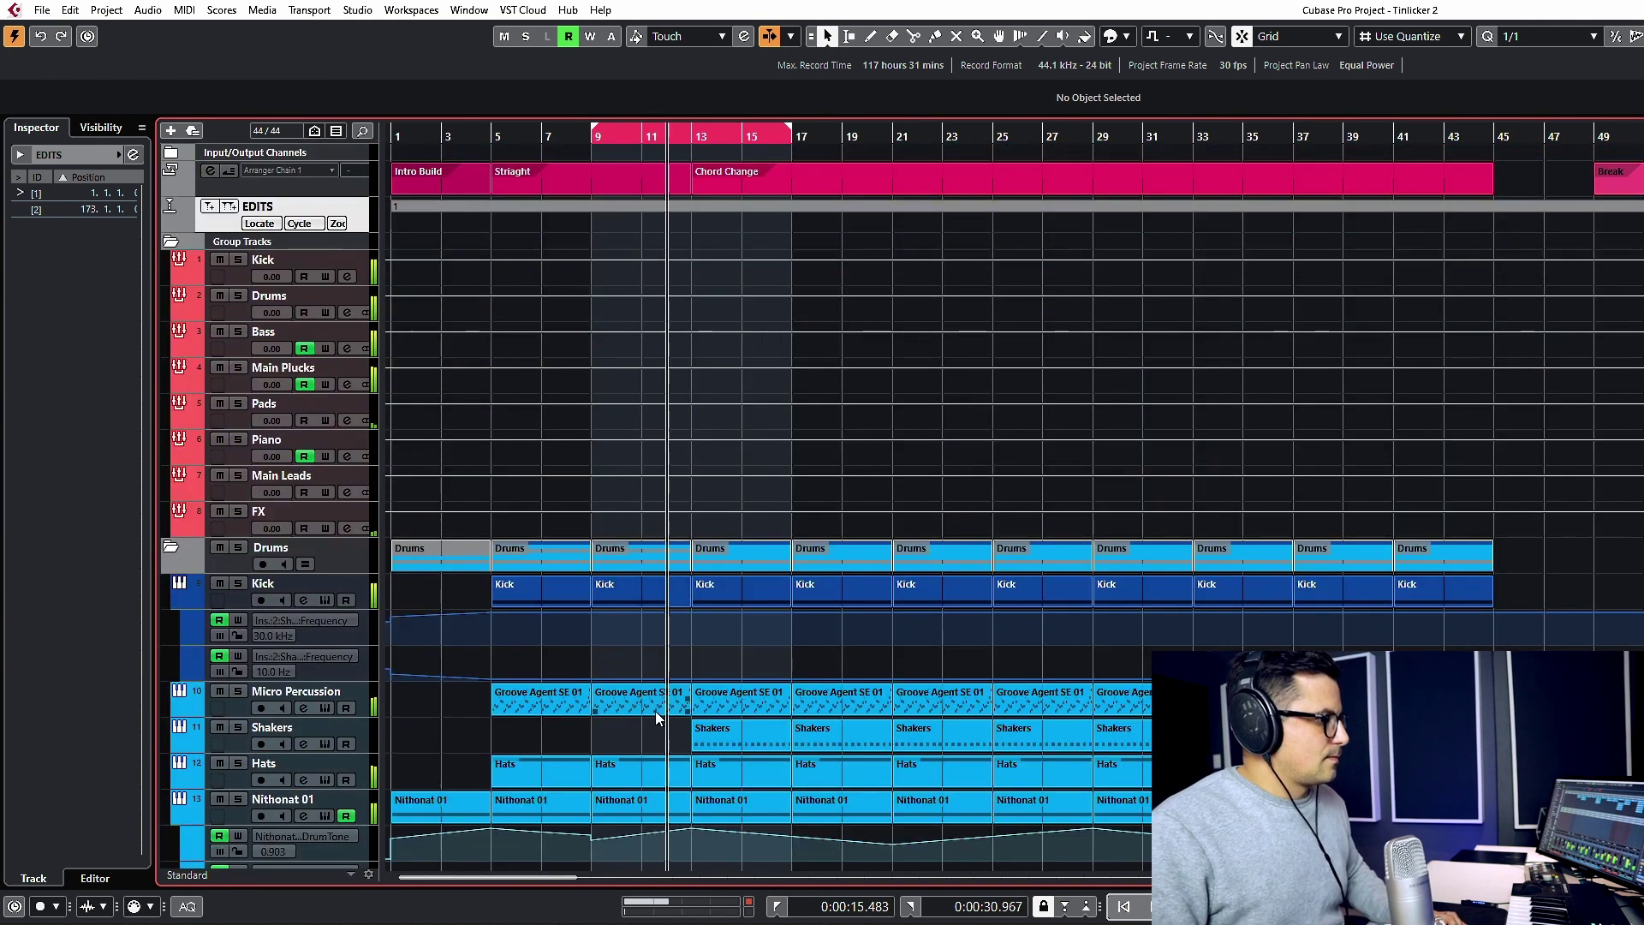
pyautogui.moveTo(787, 130); pyautogui.dragTo(1493, 148)
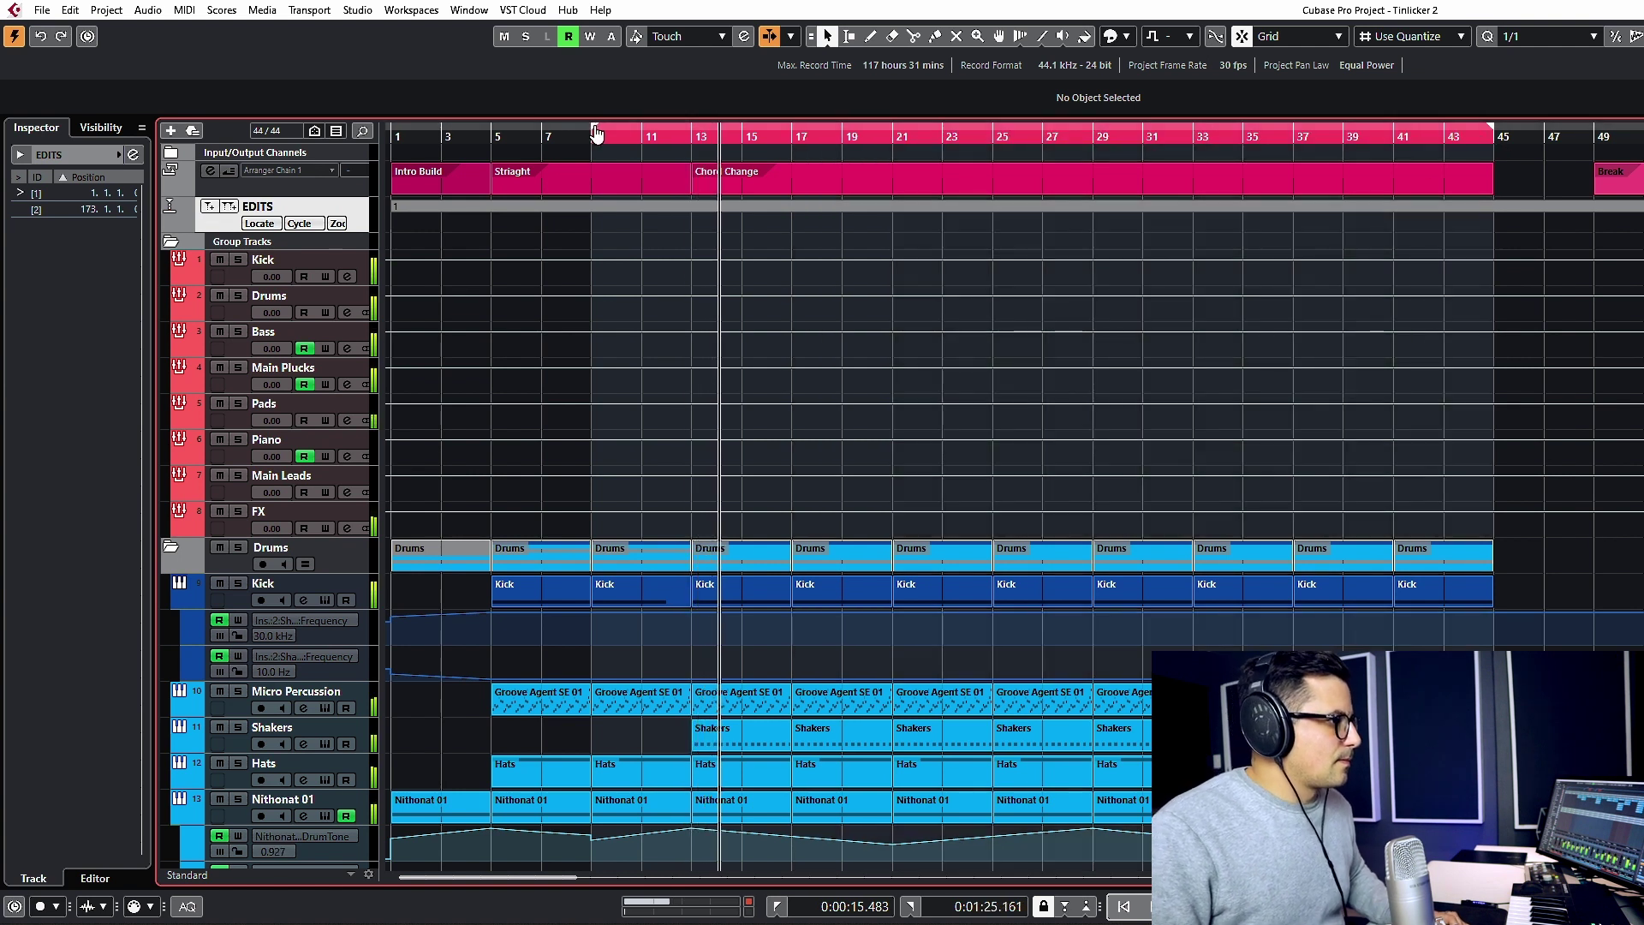
pyautogui.keyDown('ctrl'); pyautogui.click(695, 134); pyautogui.keyUp('ctrl')
pyautogui.scroll(-10, 932, 284)
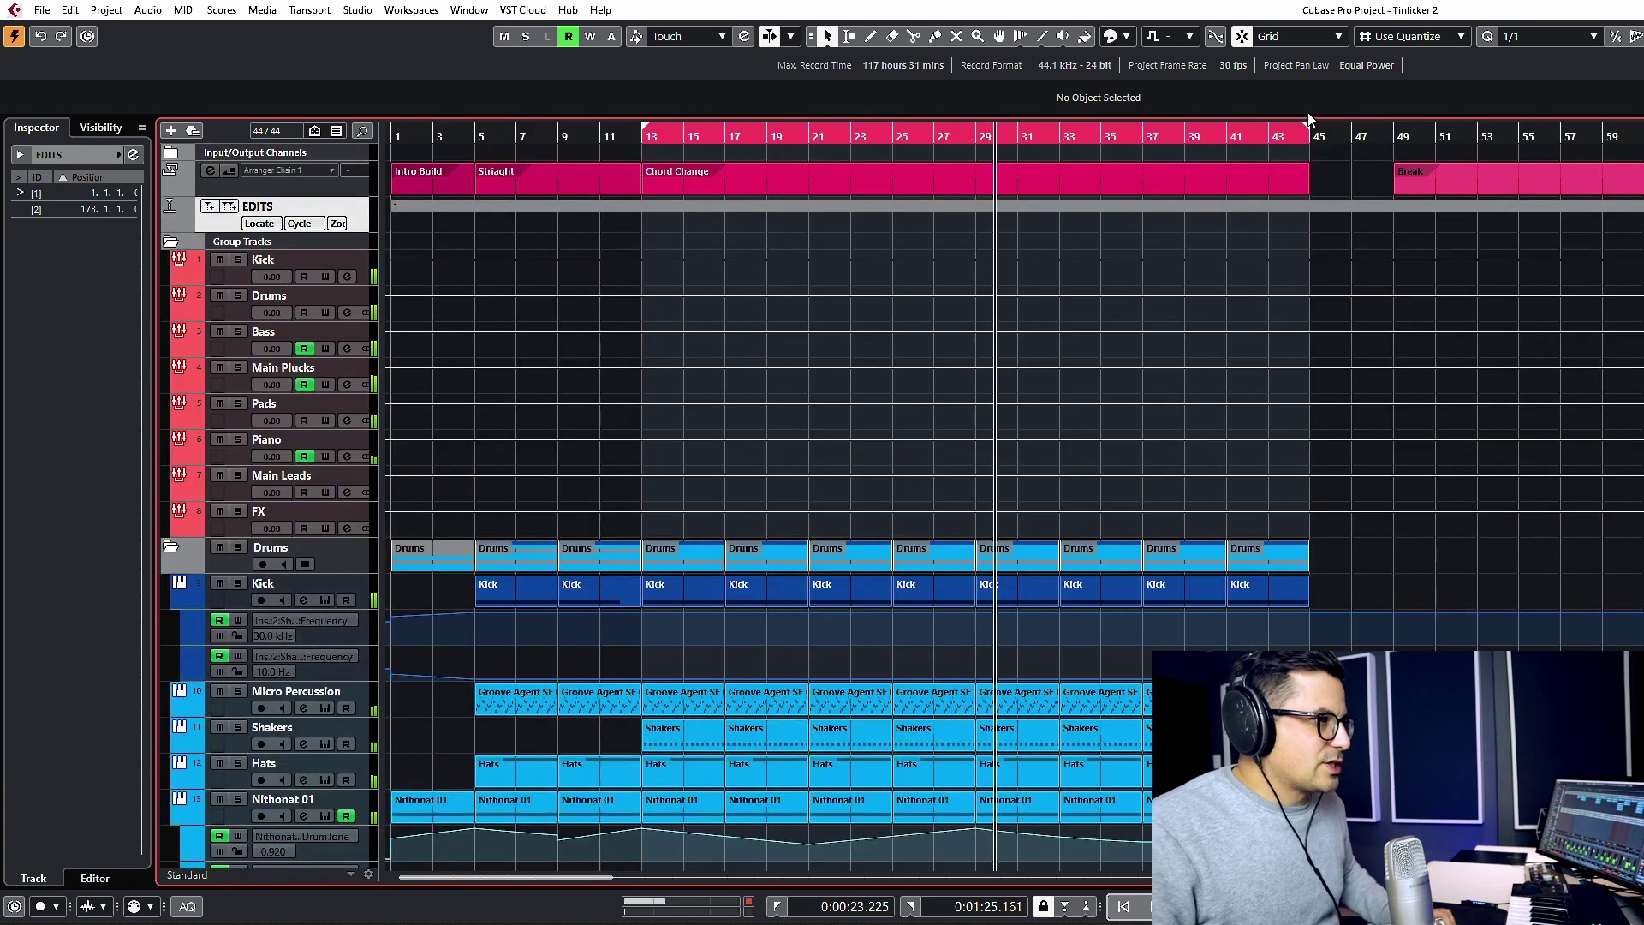
pyautogui.moveTo(1307, 132); pyautogui.dragTo(973, 160)
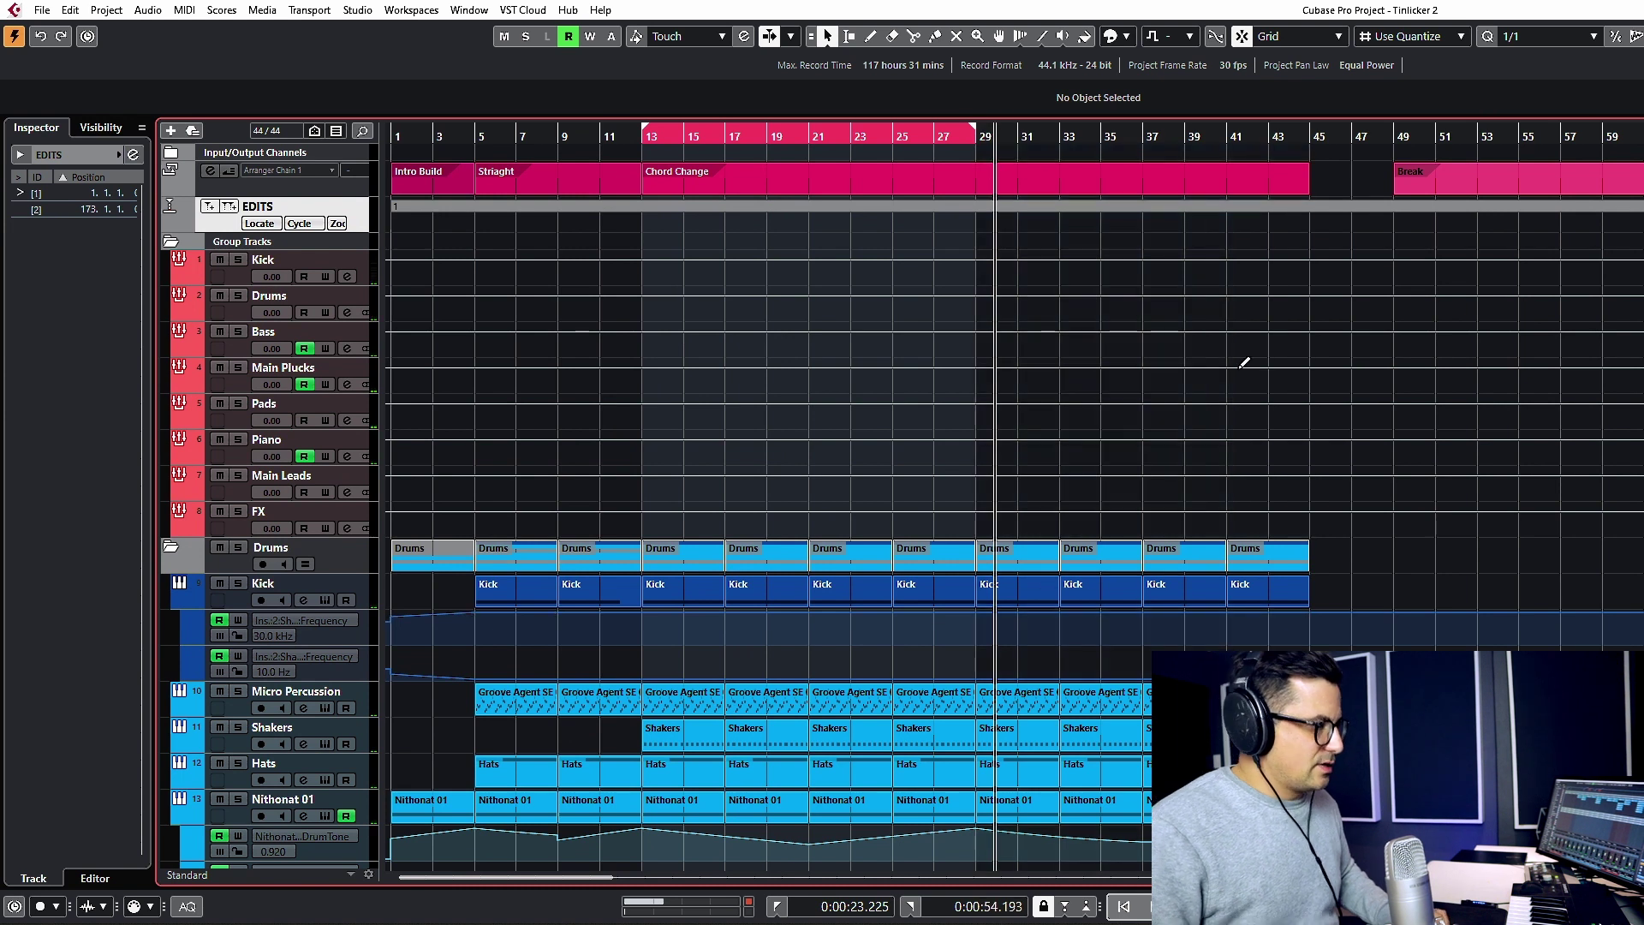
pyautogui.hotkey('shift', 'BackSpace')
pyautogui.press('g')
pyautogui.press('g')
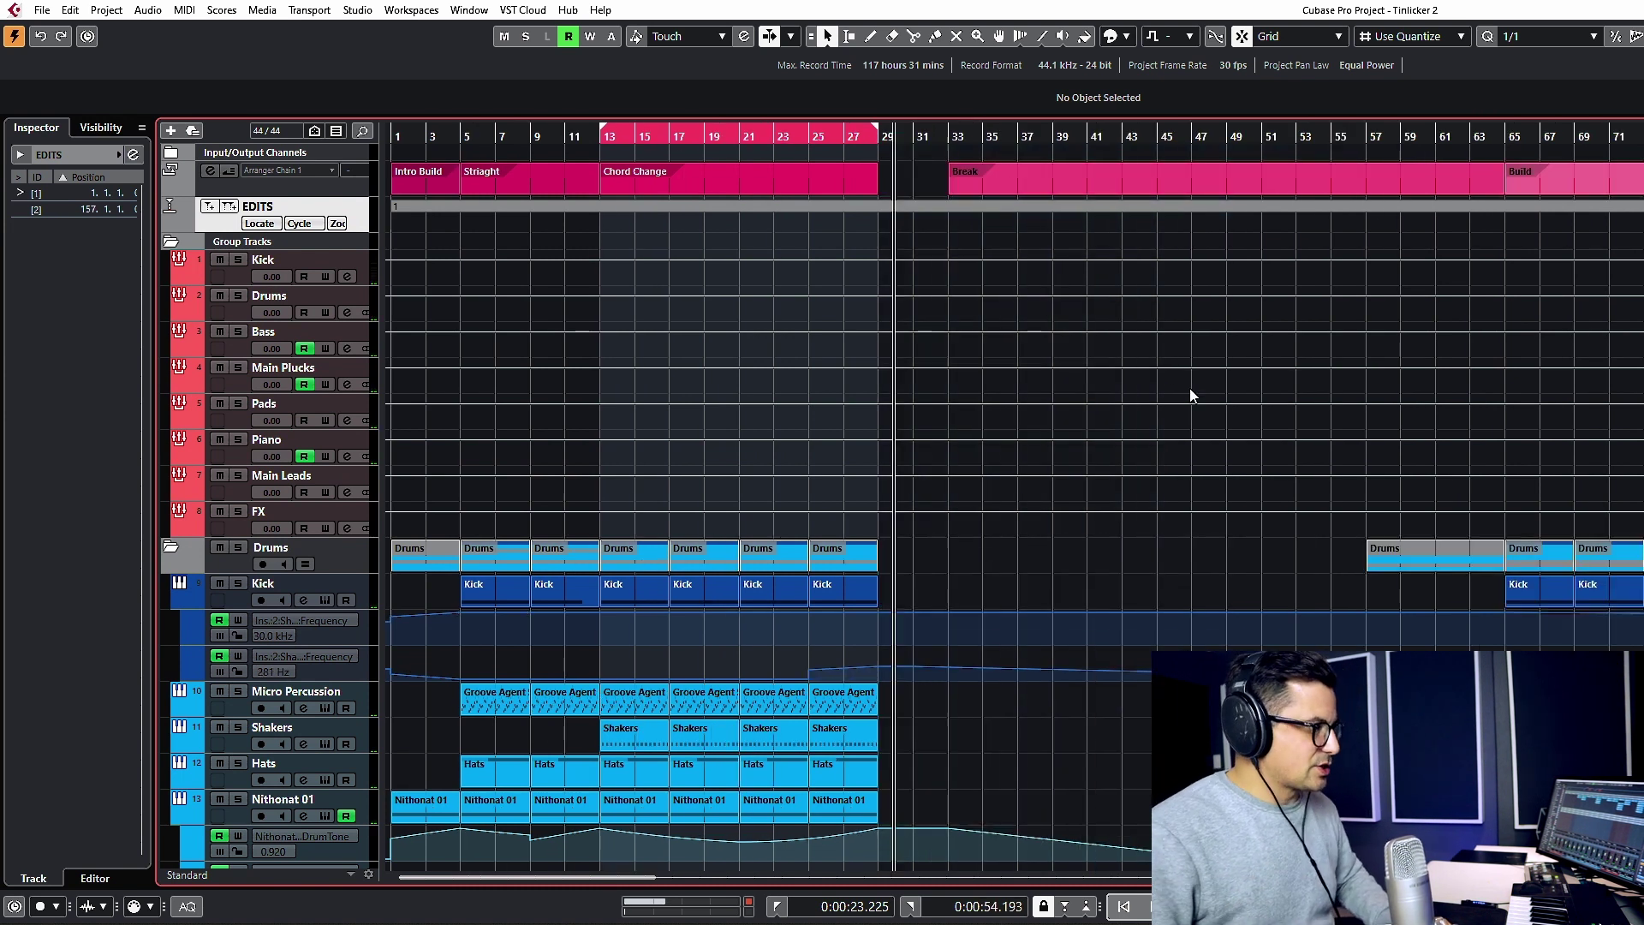
# Play the shortened section and copy a UFX3 Noise Sweep Down 03 event to bar 13 on the Noise Sweep 2 track.
pyautogui.press('space')
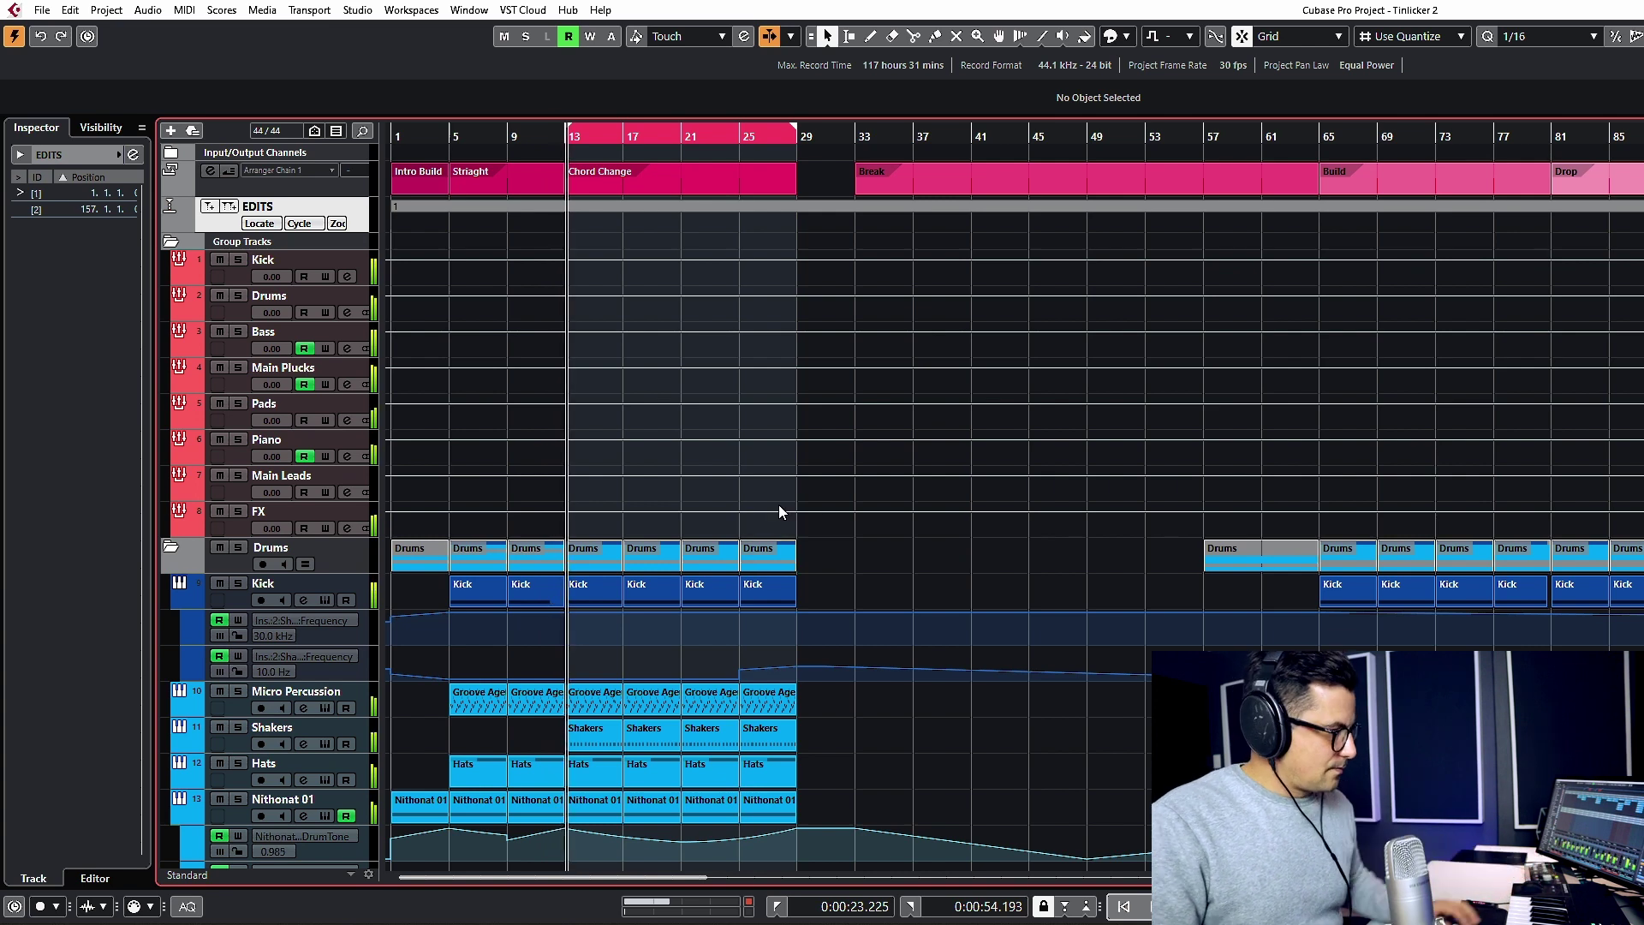
pyautogui.scroll(-15, 778, 505)
pyautogui.press('h')
pyautogui.scroll(-5, 973, 505)
pyautogui.press('h')
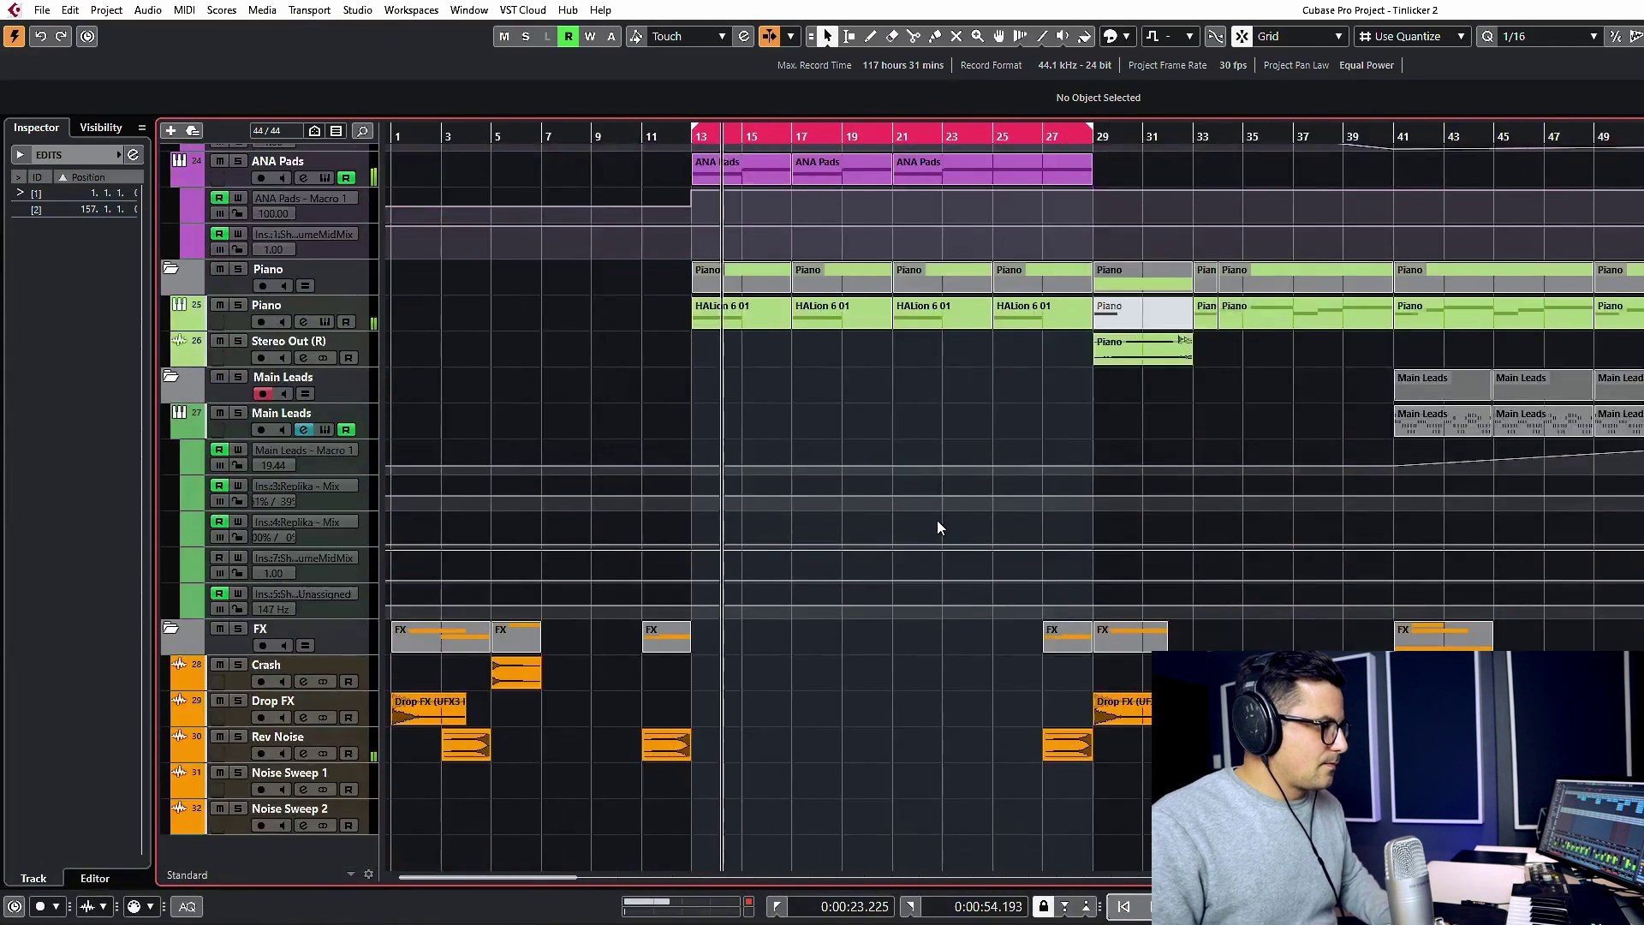
pyautogui.moveTo(1625, 817); pyautogui.dragTo(785, 822)
pyautogui.scroll(3, 1198, 514)
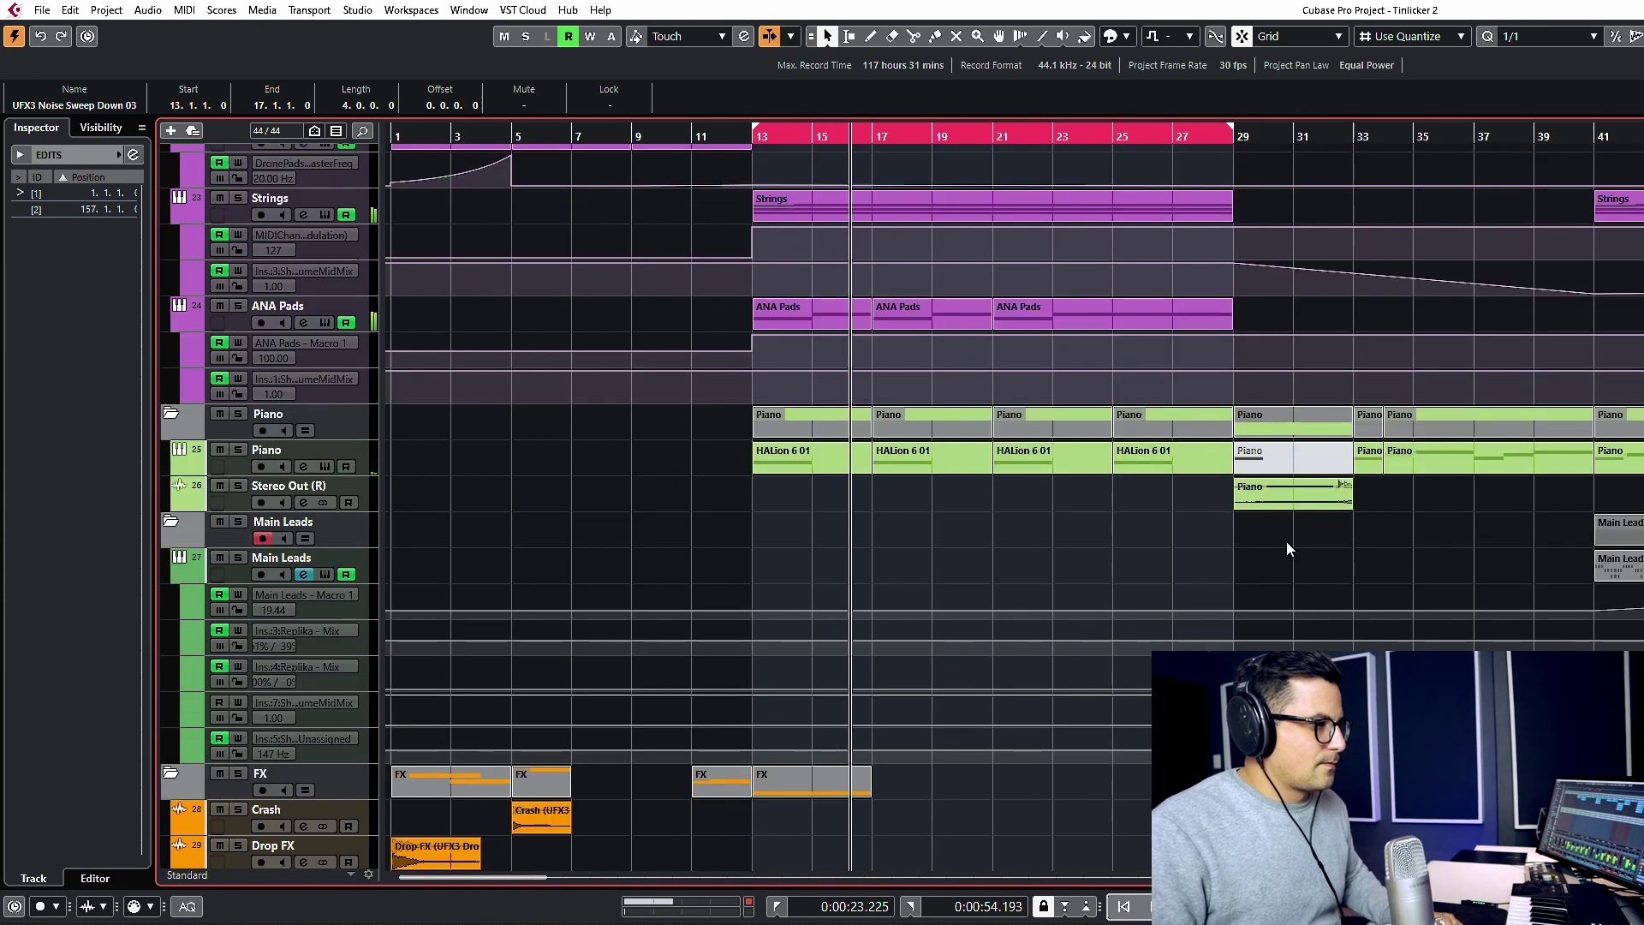
# Copy the crash event from bar 5 to bar 13 on the Crash track.
pyautogui.scroll(-3, 923, 547)
pyautogui.click(548, 681)
pyautogui.moveTo(548, 681); pyautogui.dragTo(788, 691)
pyautogui.click(972, 688)
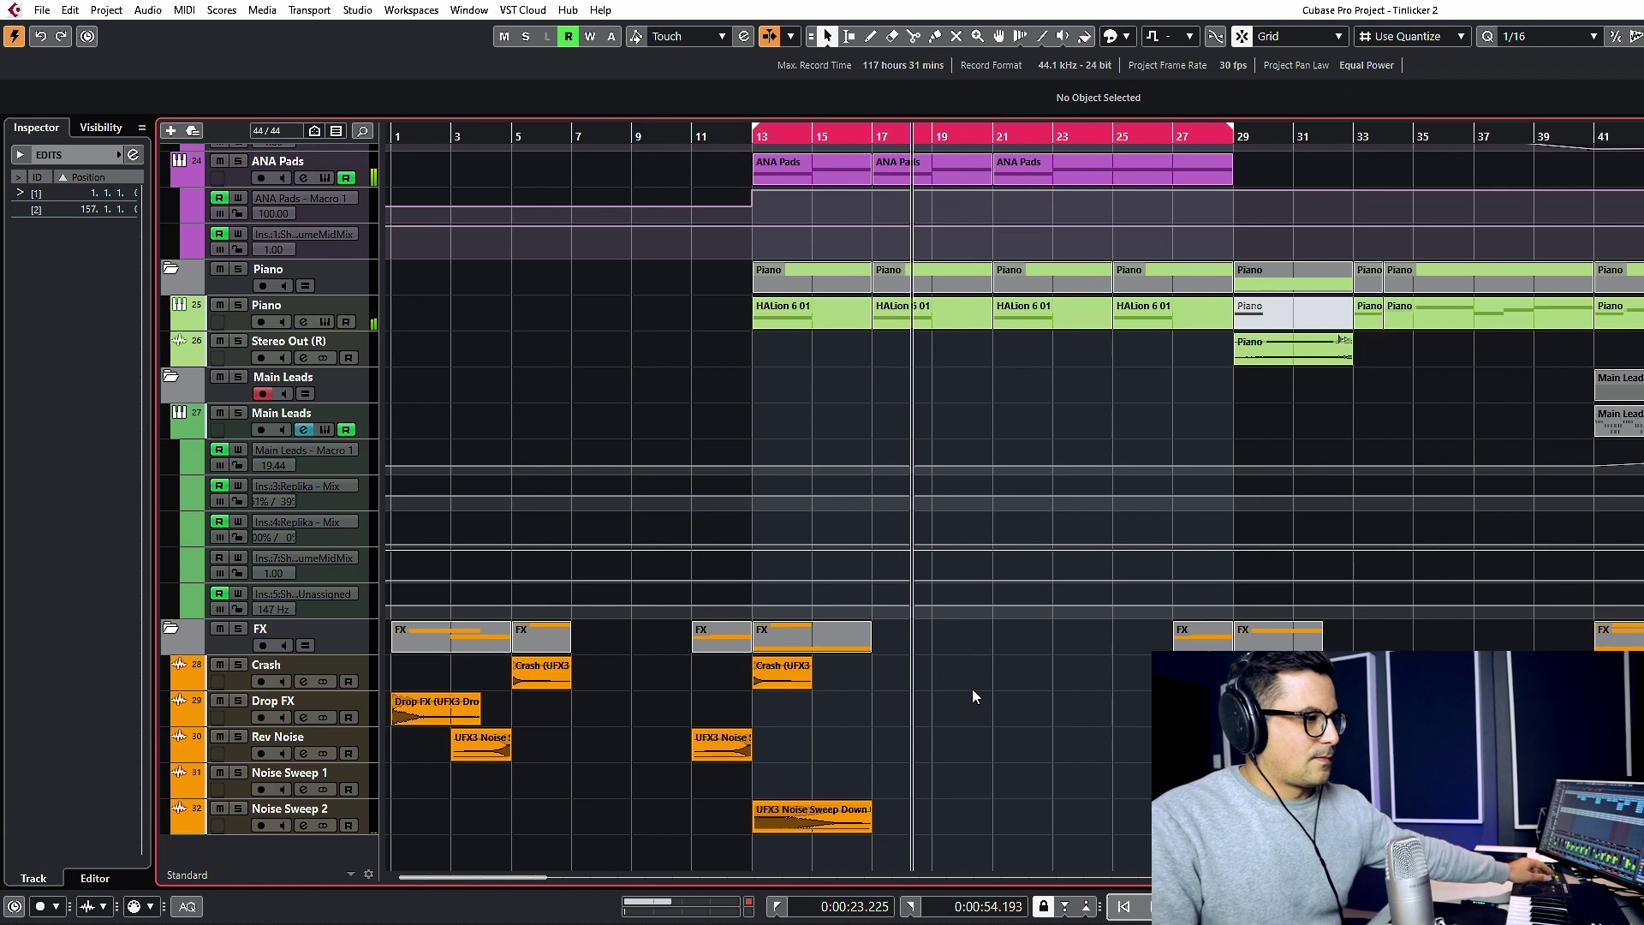
# Look over the plucks, pads, strings, piano and FX tracks across the shortened arrangement.
pyautogui.press('g')
pyautogui.press('g')
pyautogui.scroll(5, 1307, 382)
pyautogui.press('h')
pyautogui.press('h')
pyautogui.press('h')
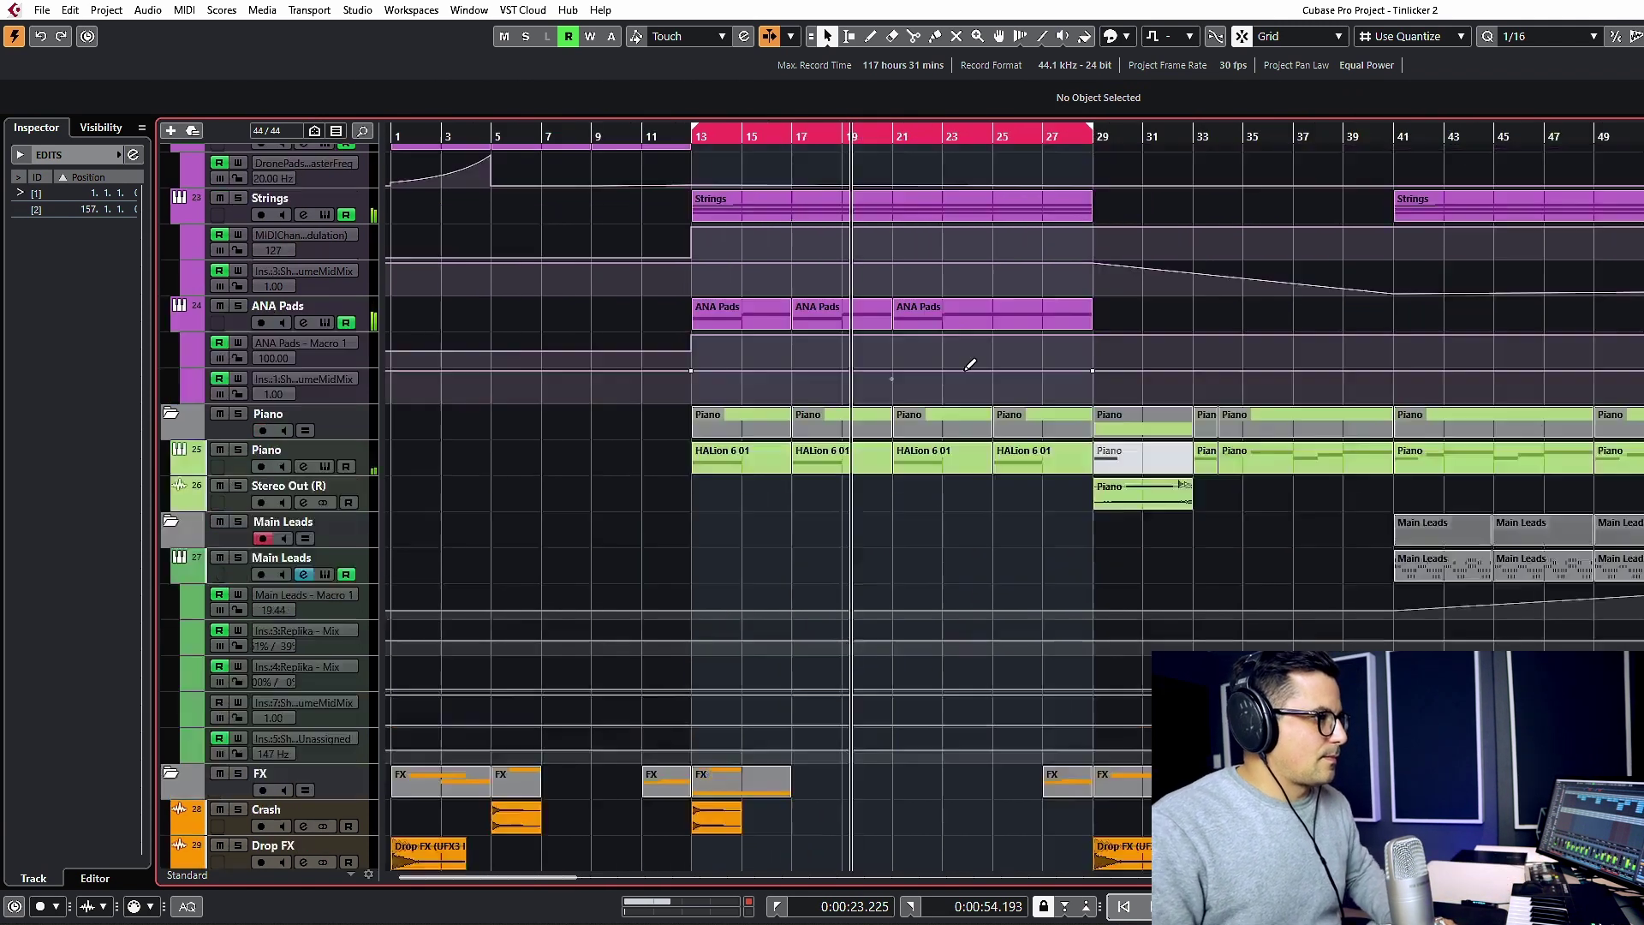
pyautogui.hscroll(5, 1460, 443)
pyautogui.scroll(3, 1361, 381)
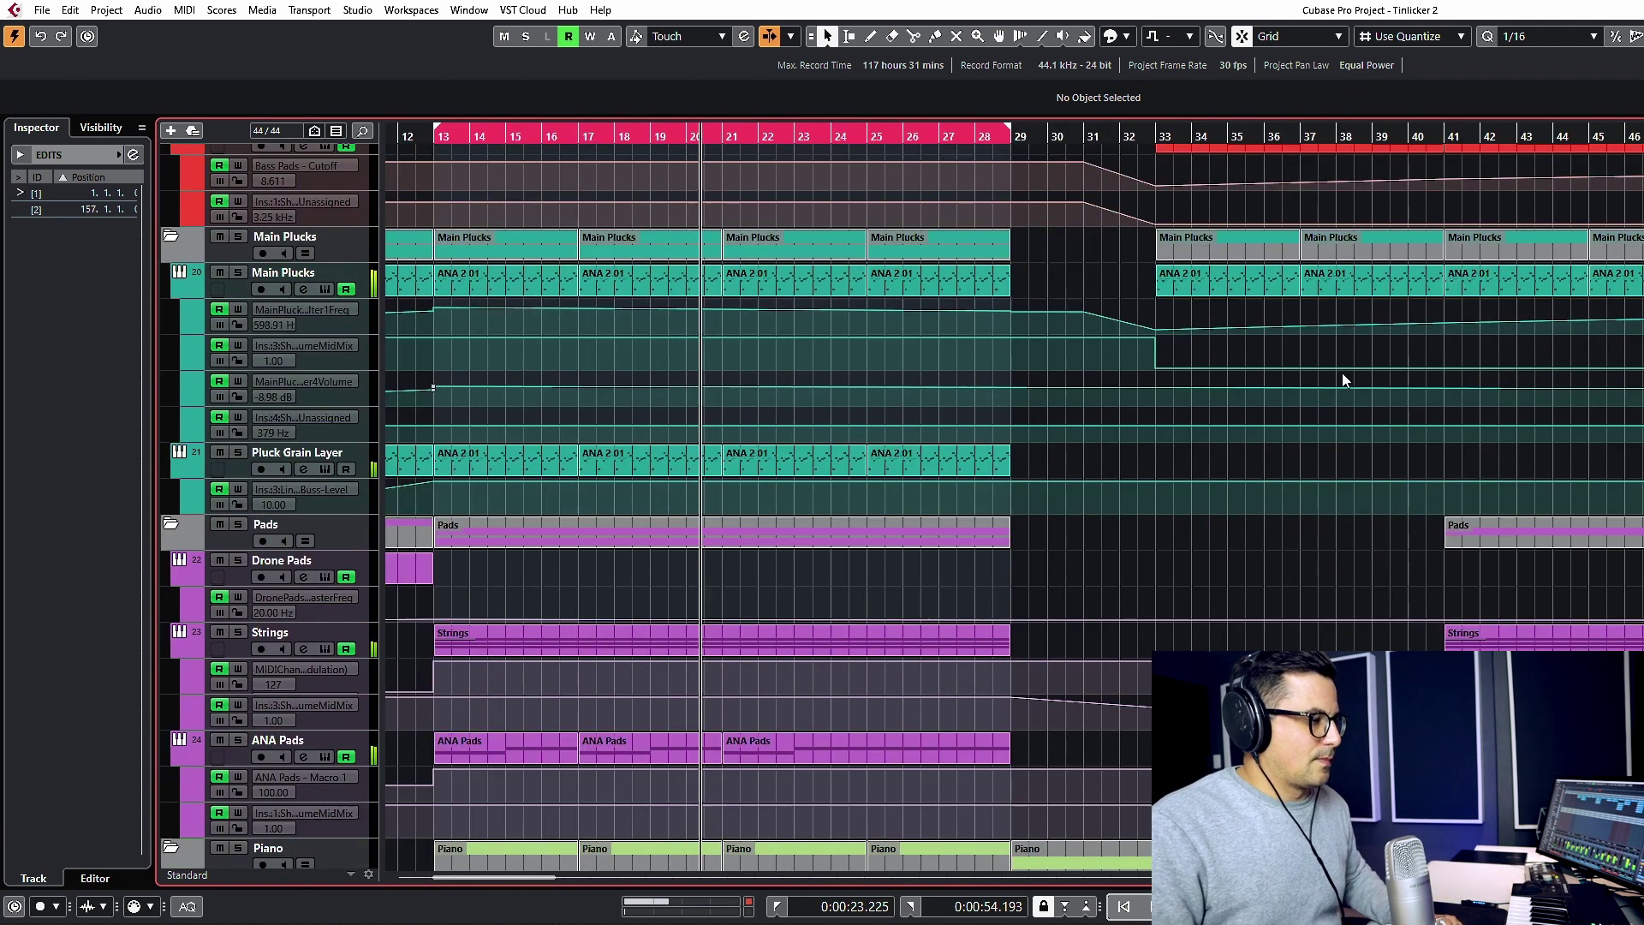
pyautogui.press('g')
pyautogui.press('g')
pyautogui.press('g')
pyautogui.press('g')
pyautogui.press('g')
pyautogui.press('g')
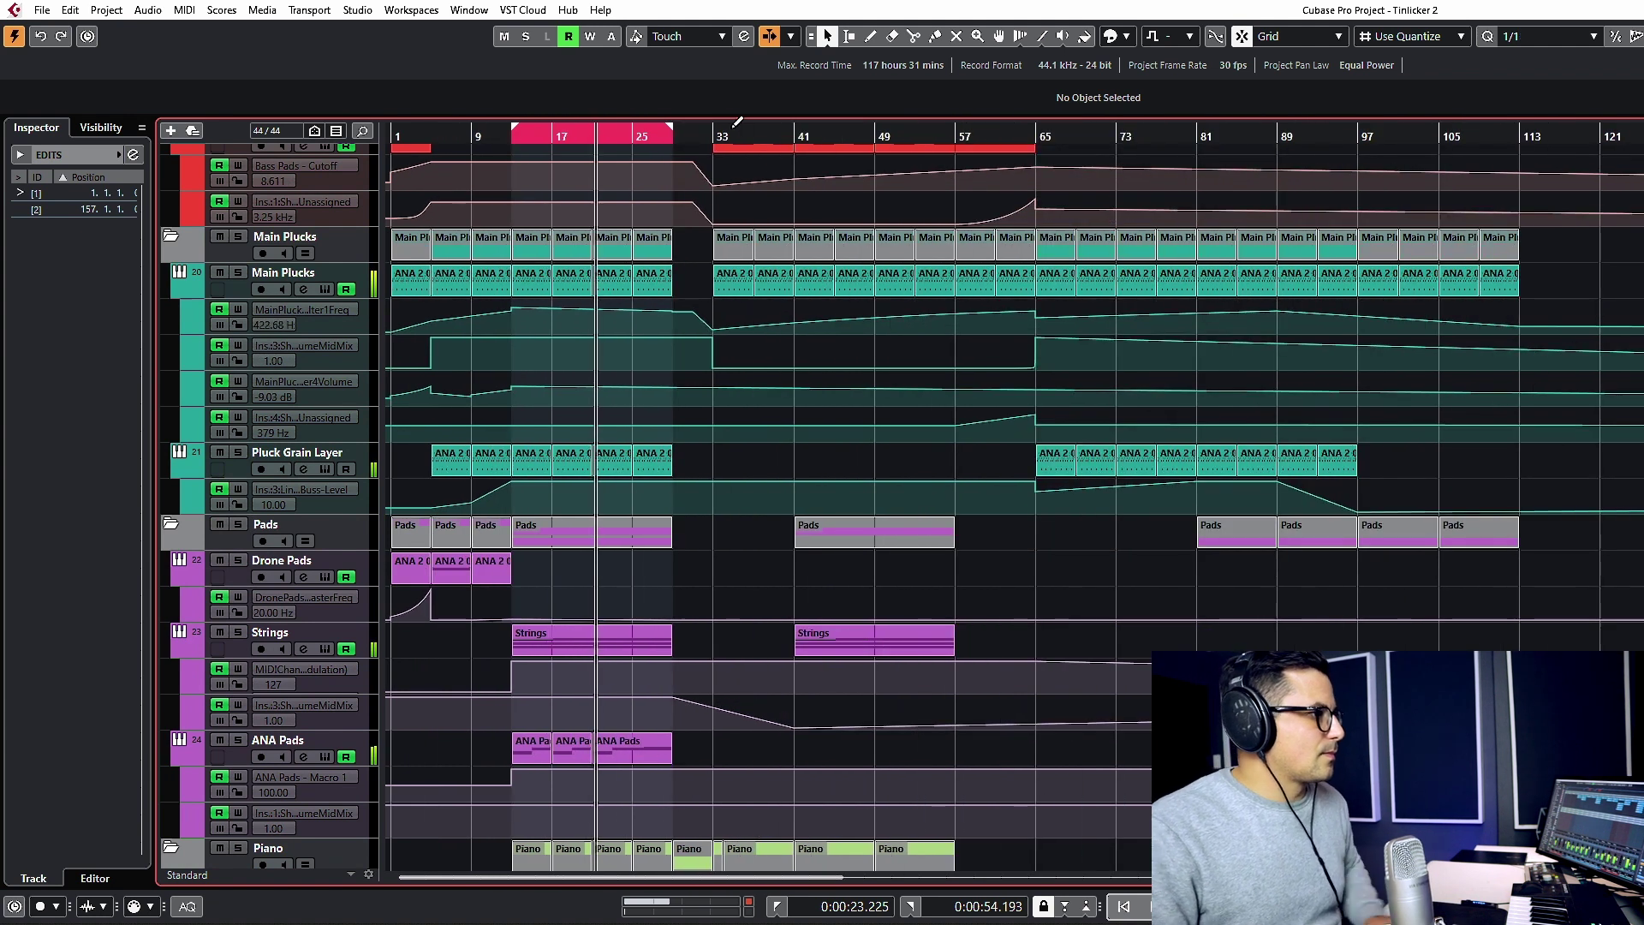
# Set the locators to bars 33 to 65 over the Break section and audition from bar 57.
pyautogui.moveTo(722, 136); pyautogui.dragTo(1035, 137)
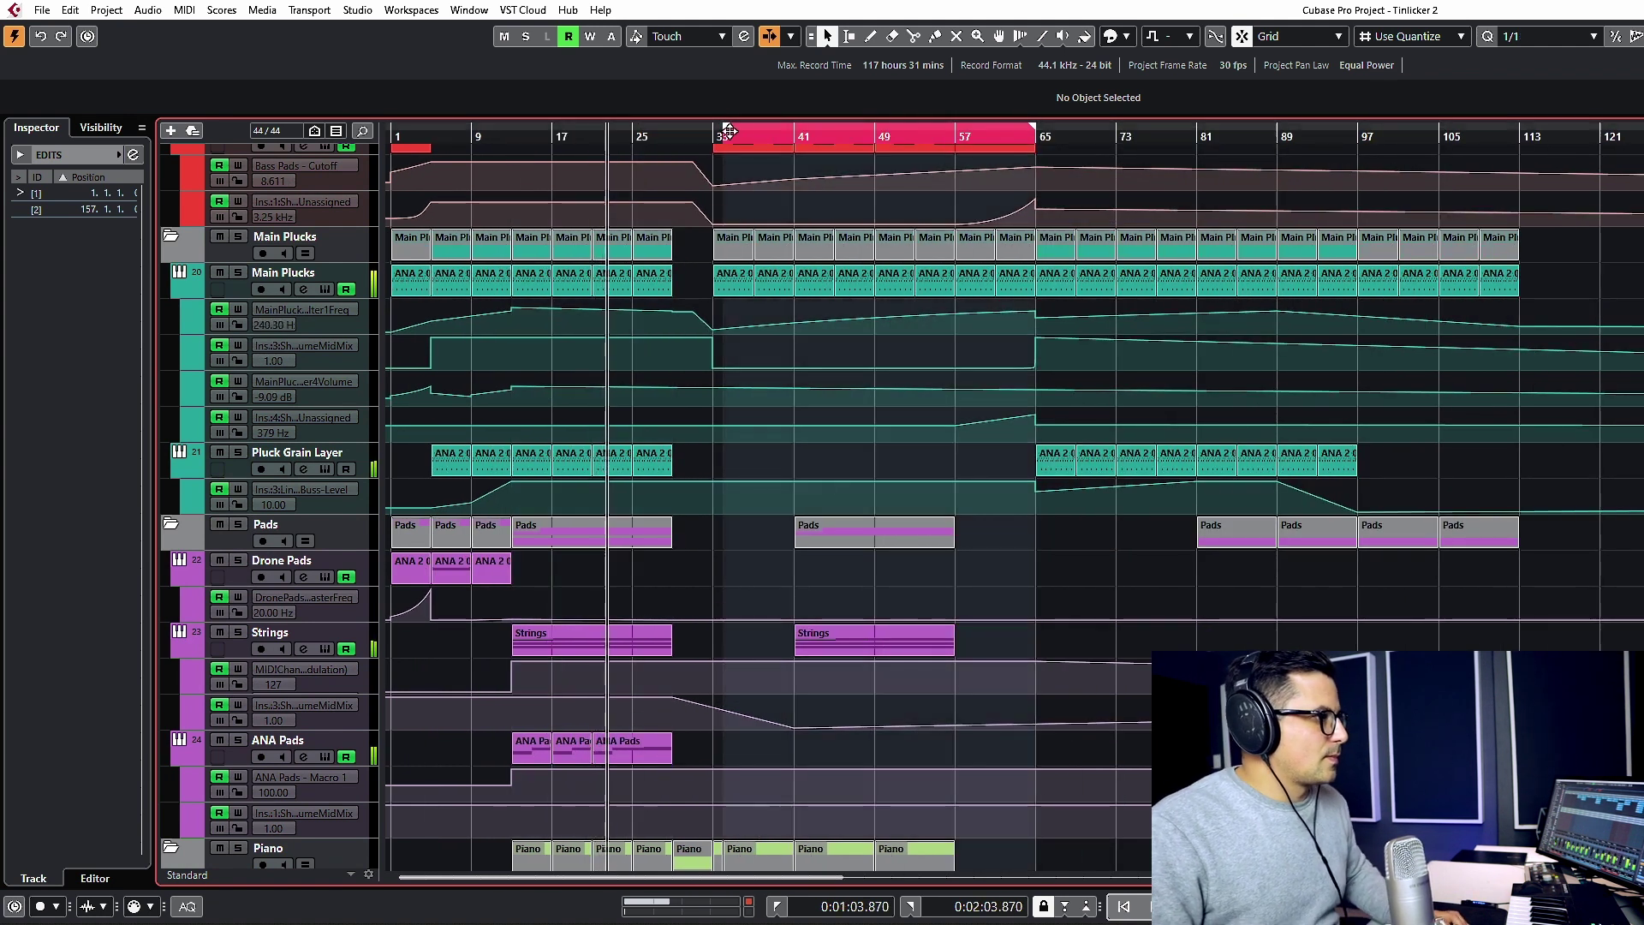
pyautogui.press('KP_1')
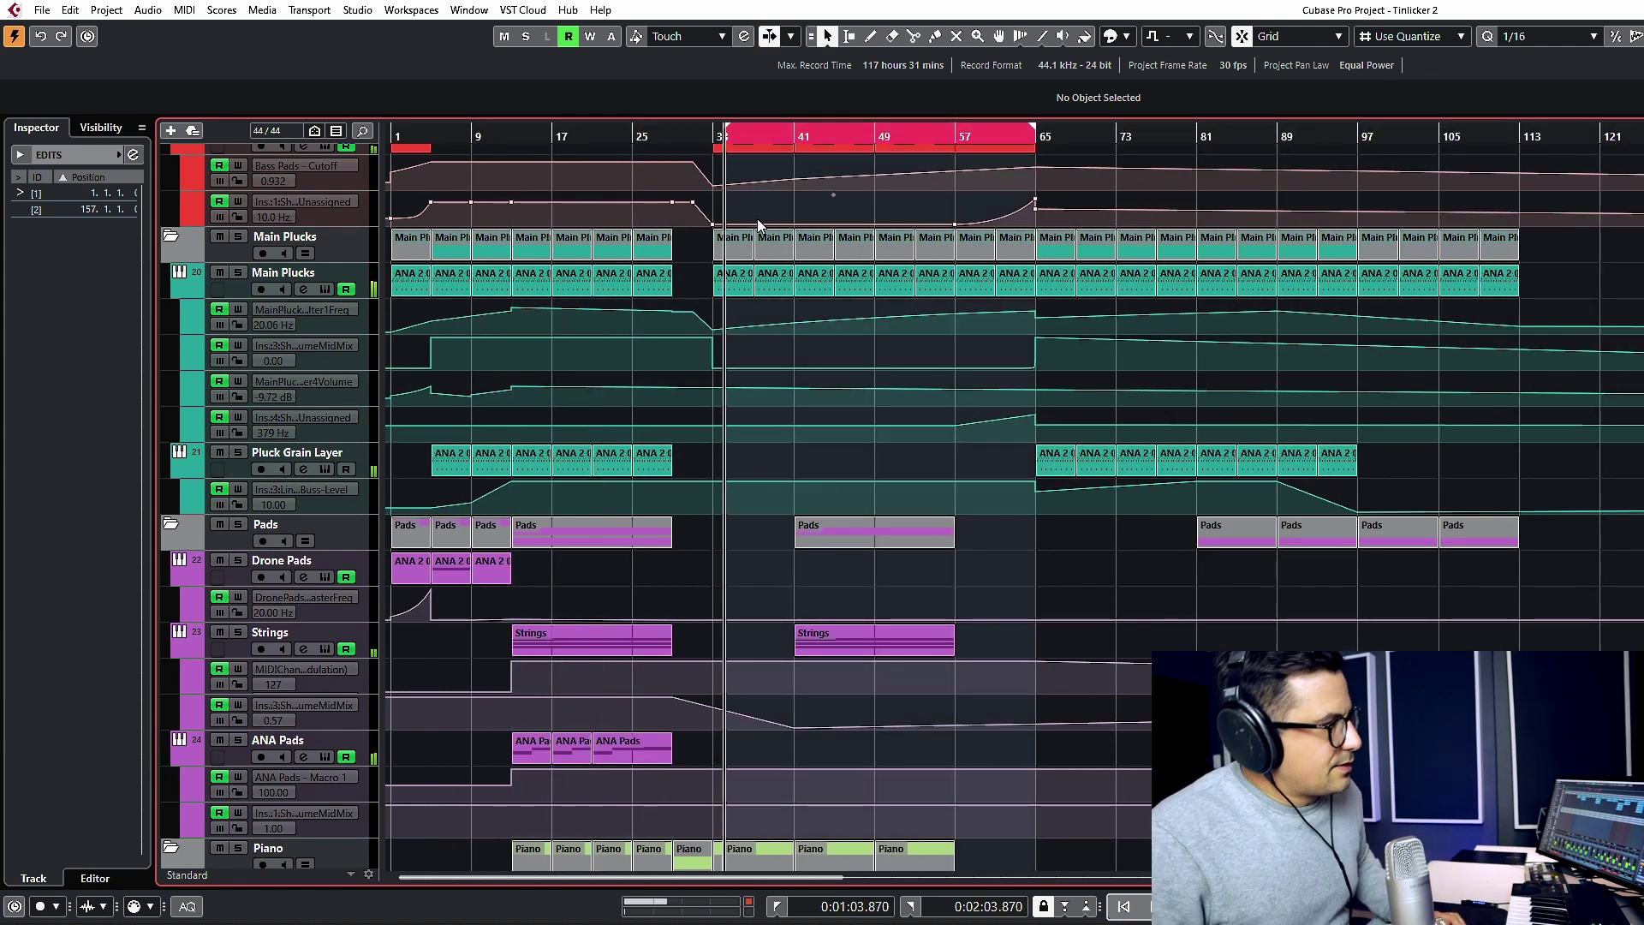
pyautogui.press('space')
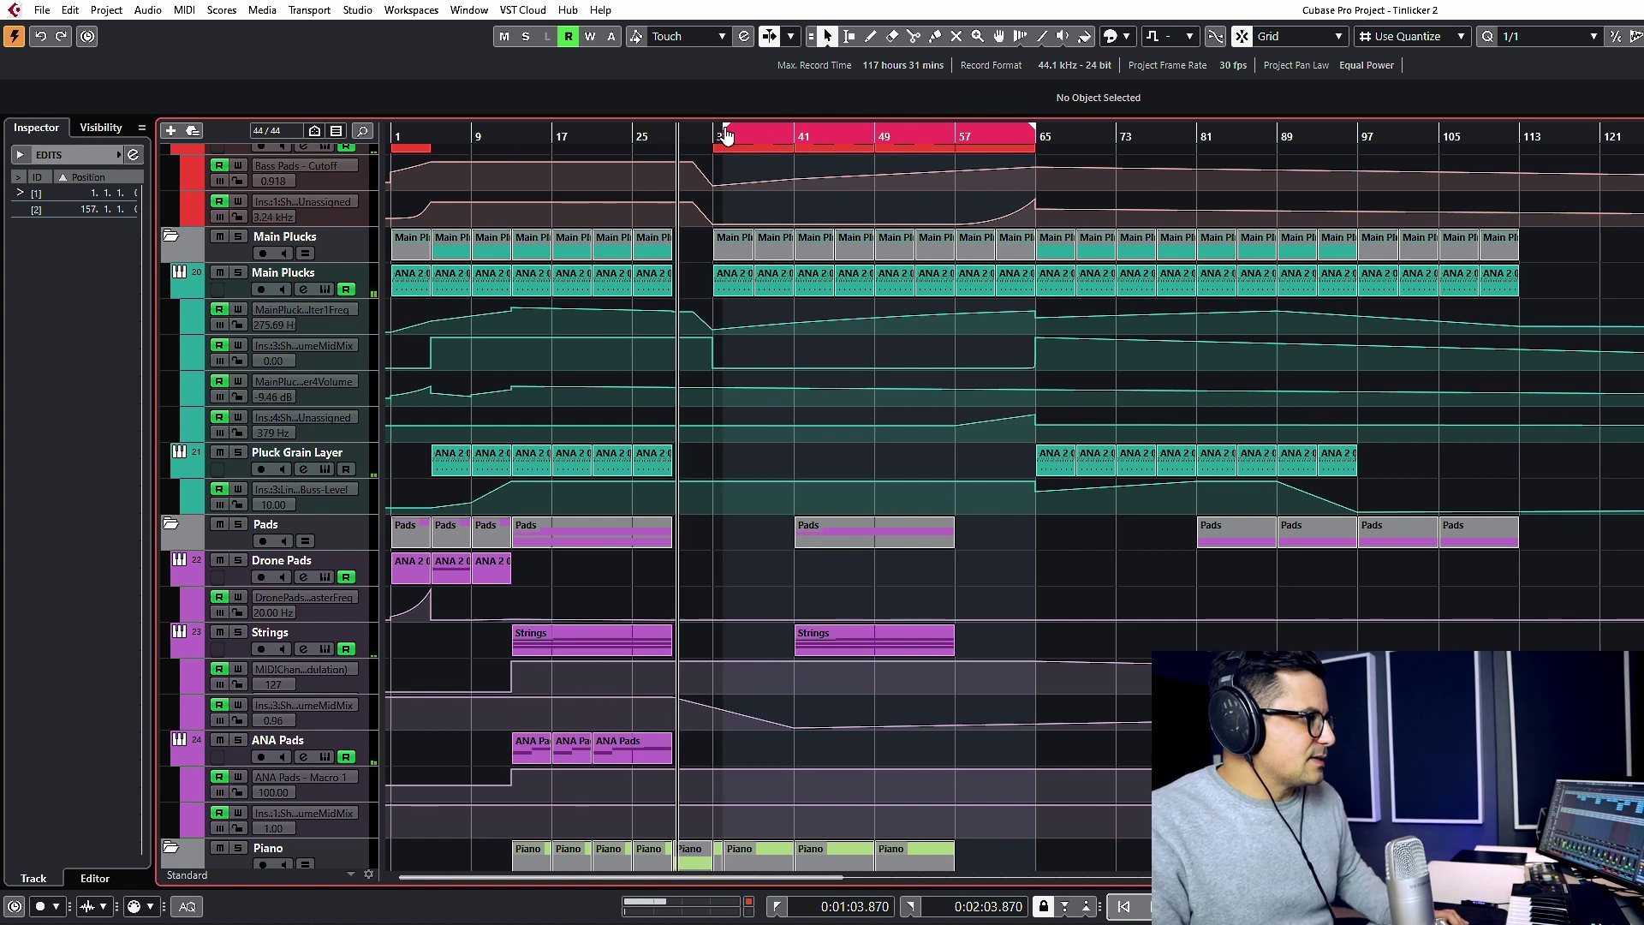
pyautogui.moveTo(736, 144); pyautogui.dragTo(725, 144)
pyautogui.click(1334, 149)
pyautogui.moveTo(1334, 149); pyautogui.dragTo(1518, 160)
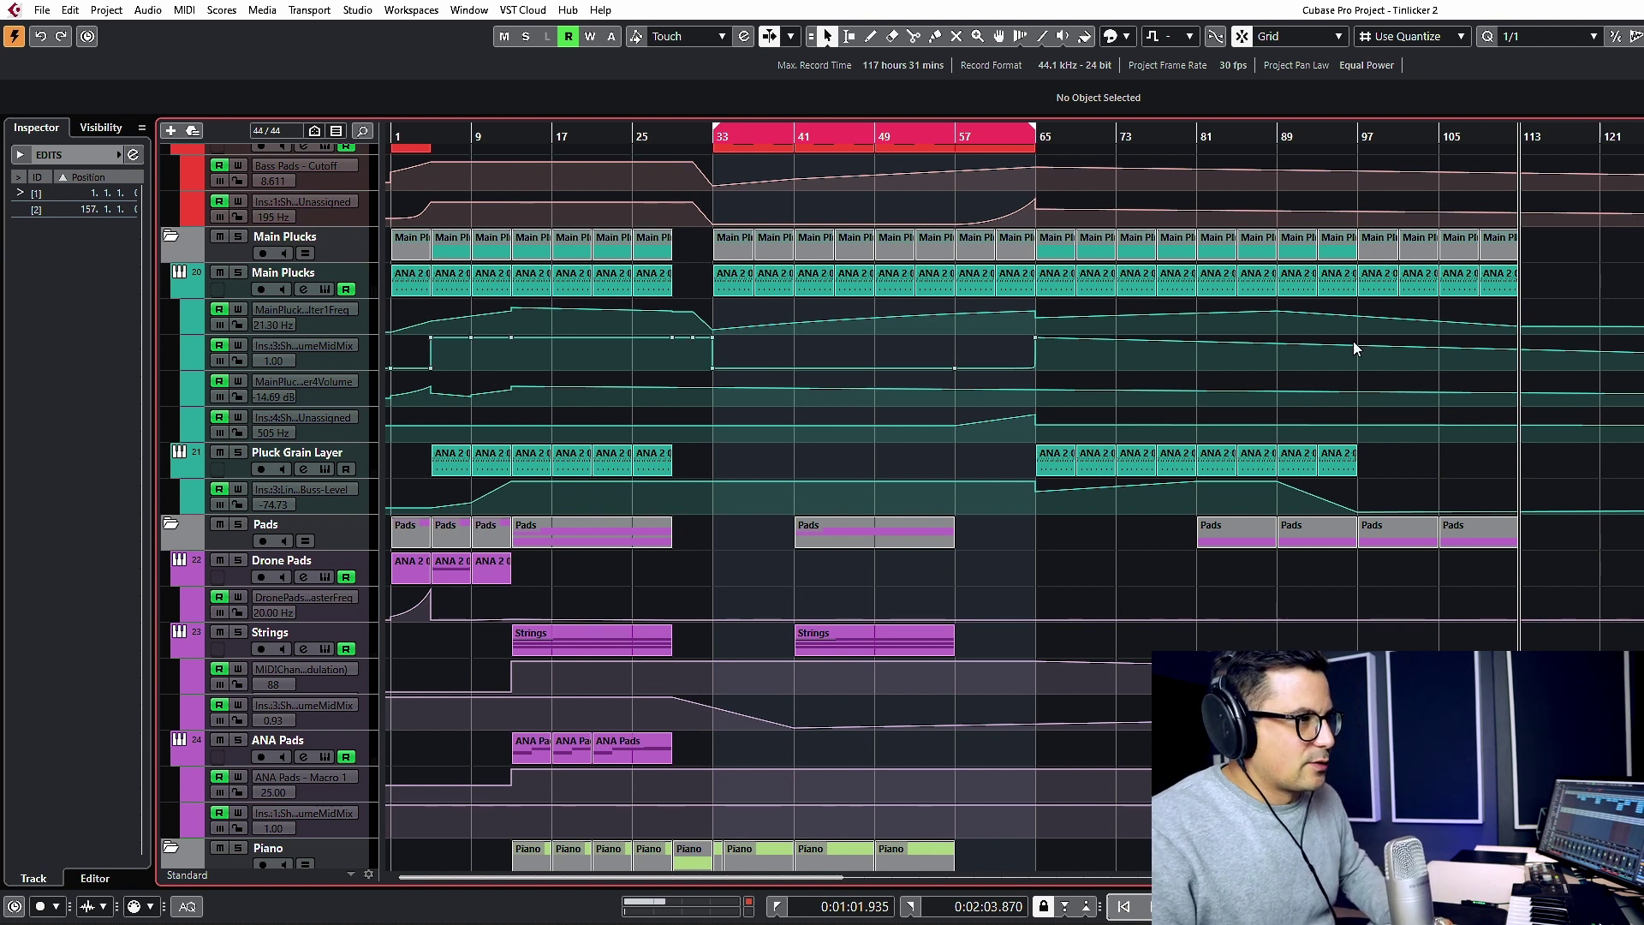
pyautogui.click(974, 148)
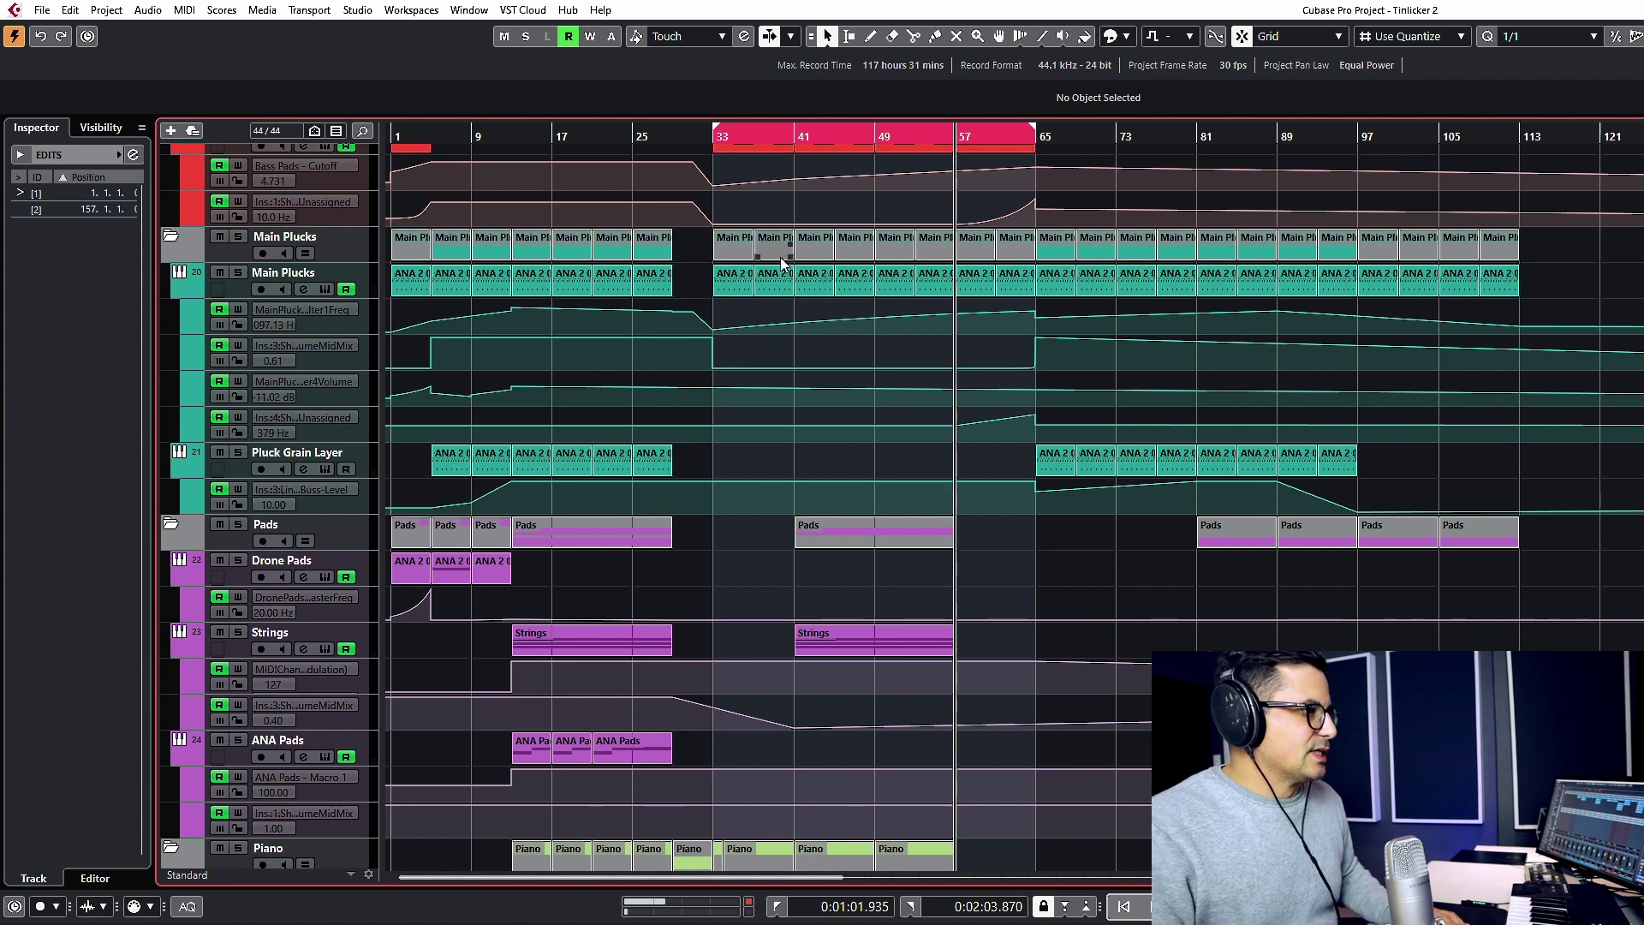
pyautogui.click(980, 137)
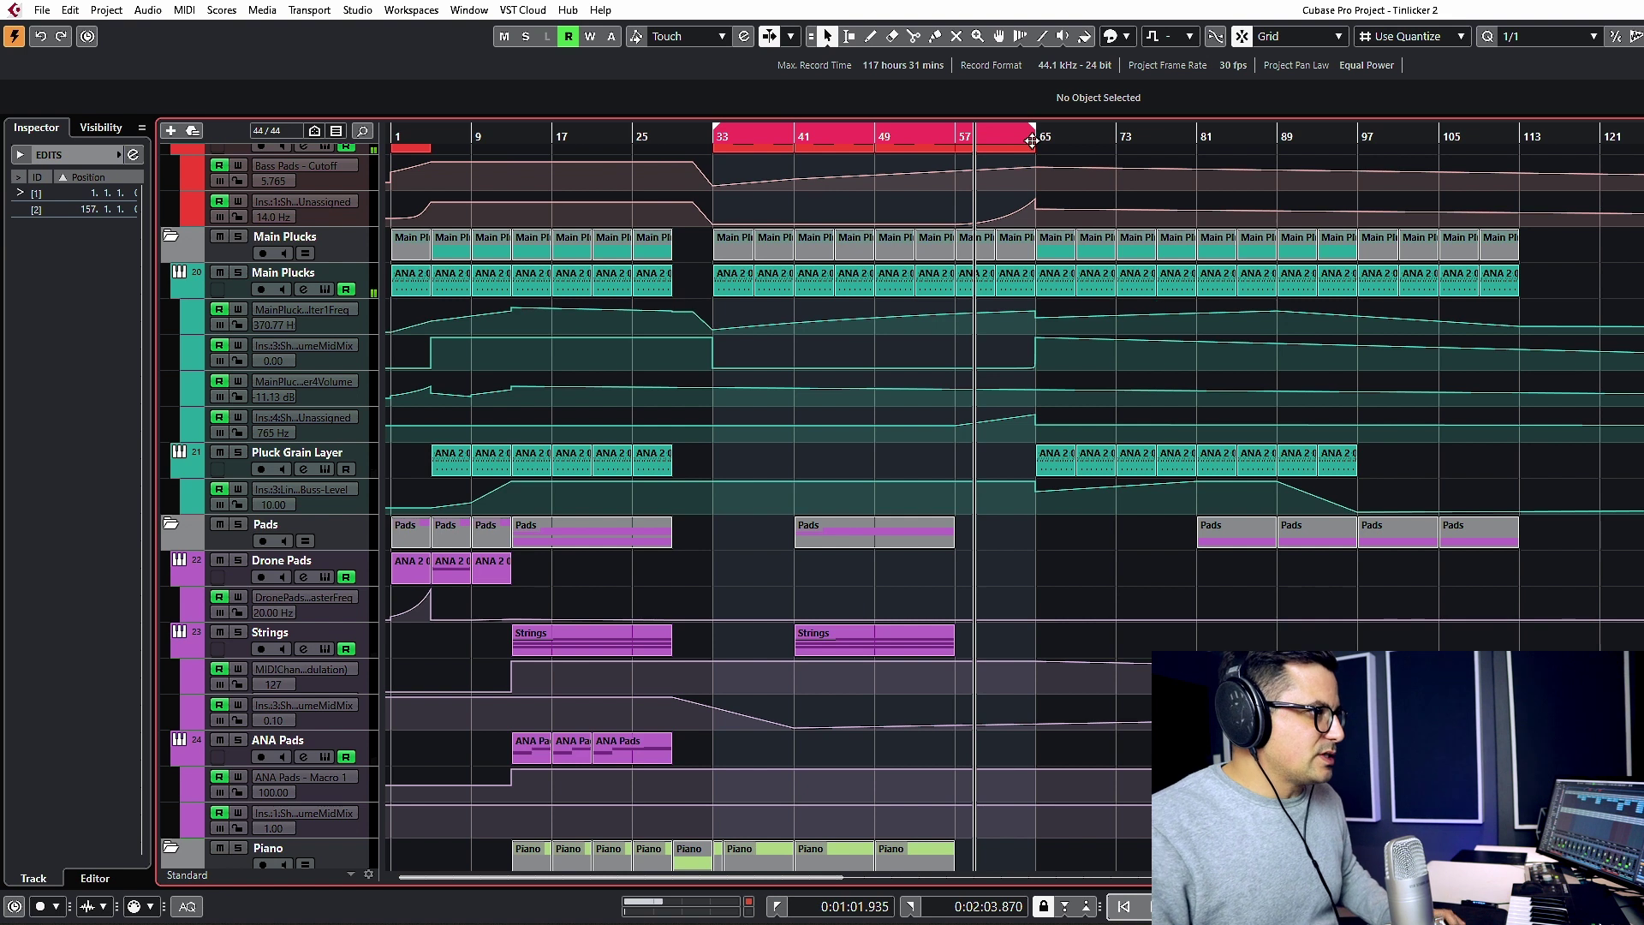
# Set the locators to bars 65 to 97 and examine the claps, bells and bass parts and automation there.
pyautogui.moveTo(1035, 130); pyautogui.dragTo(1238, 129)
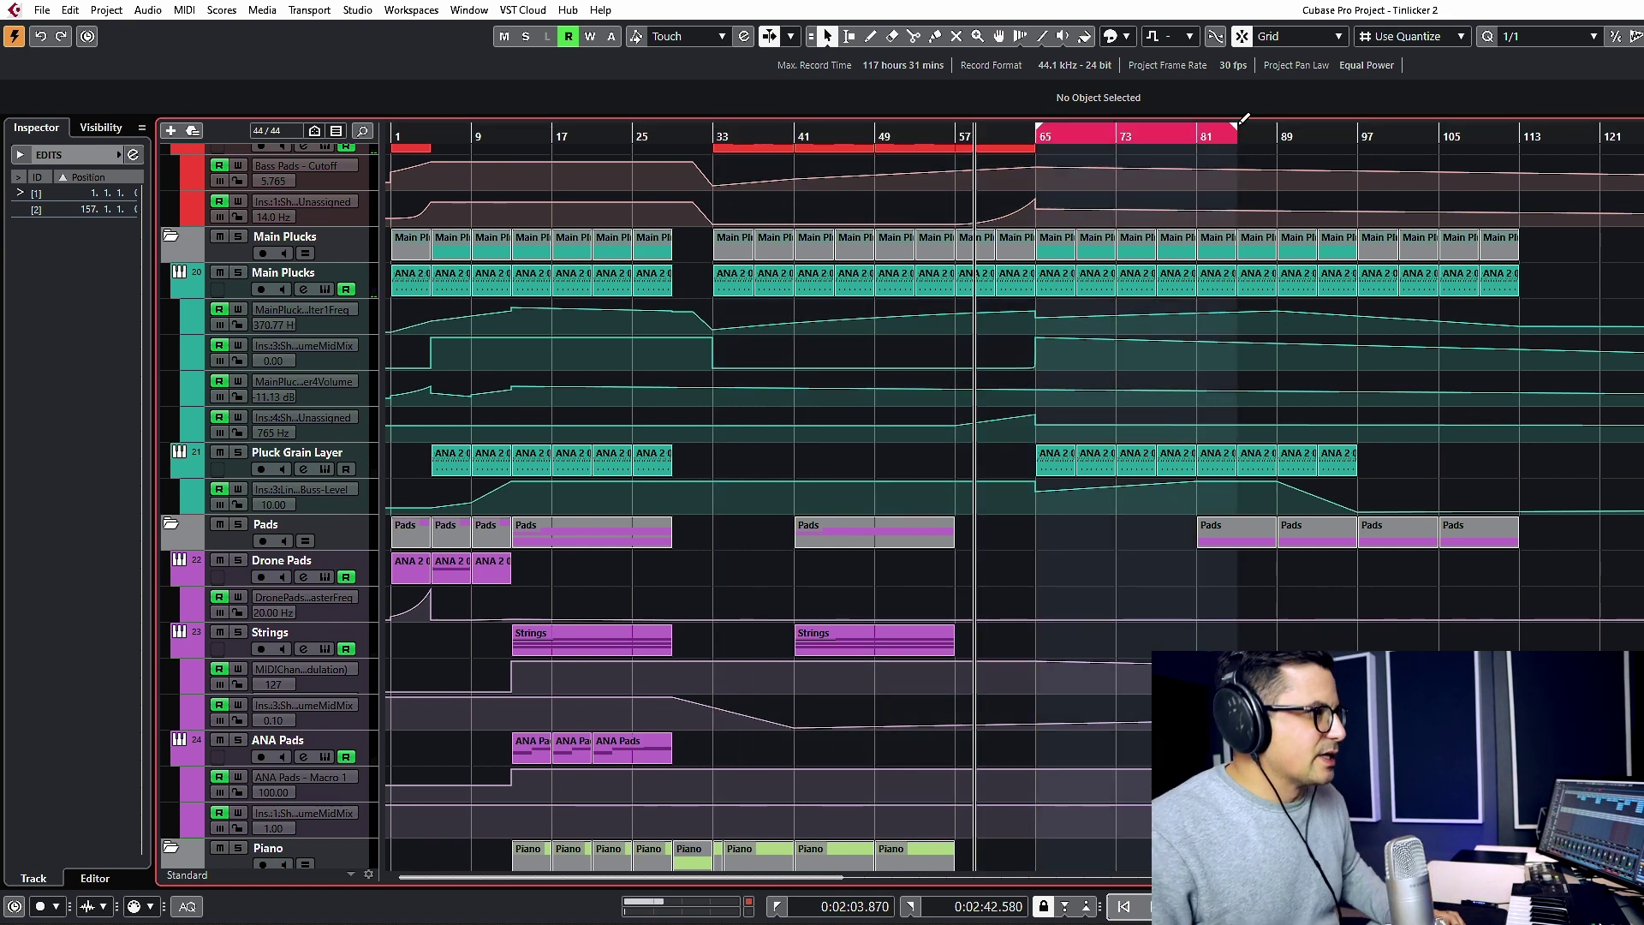
pyautogui.moveTo(1234, 131); pyautogui.dragTo(1344, 143)
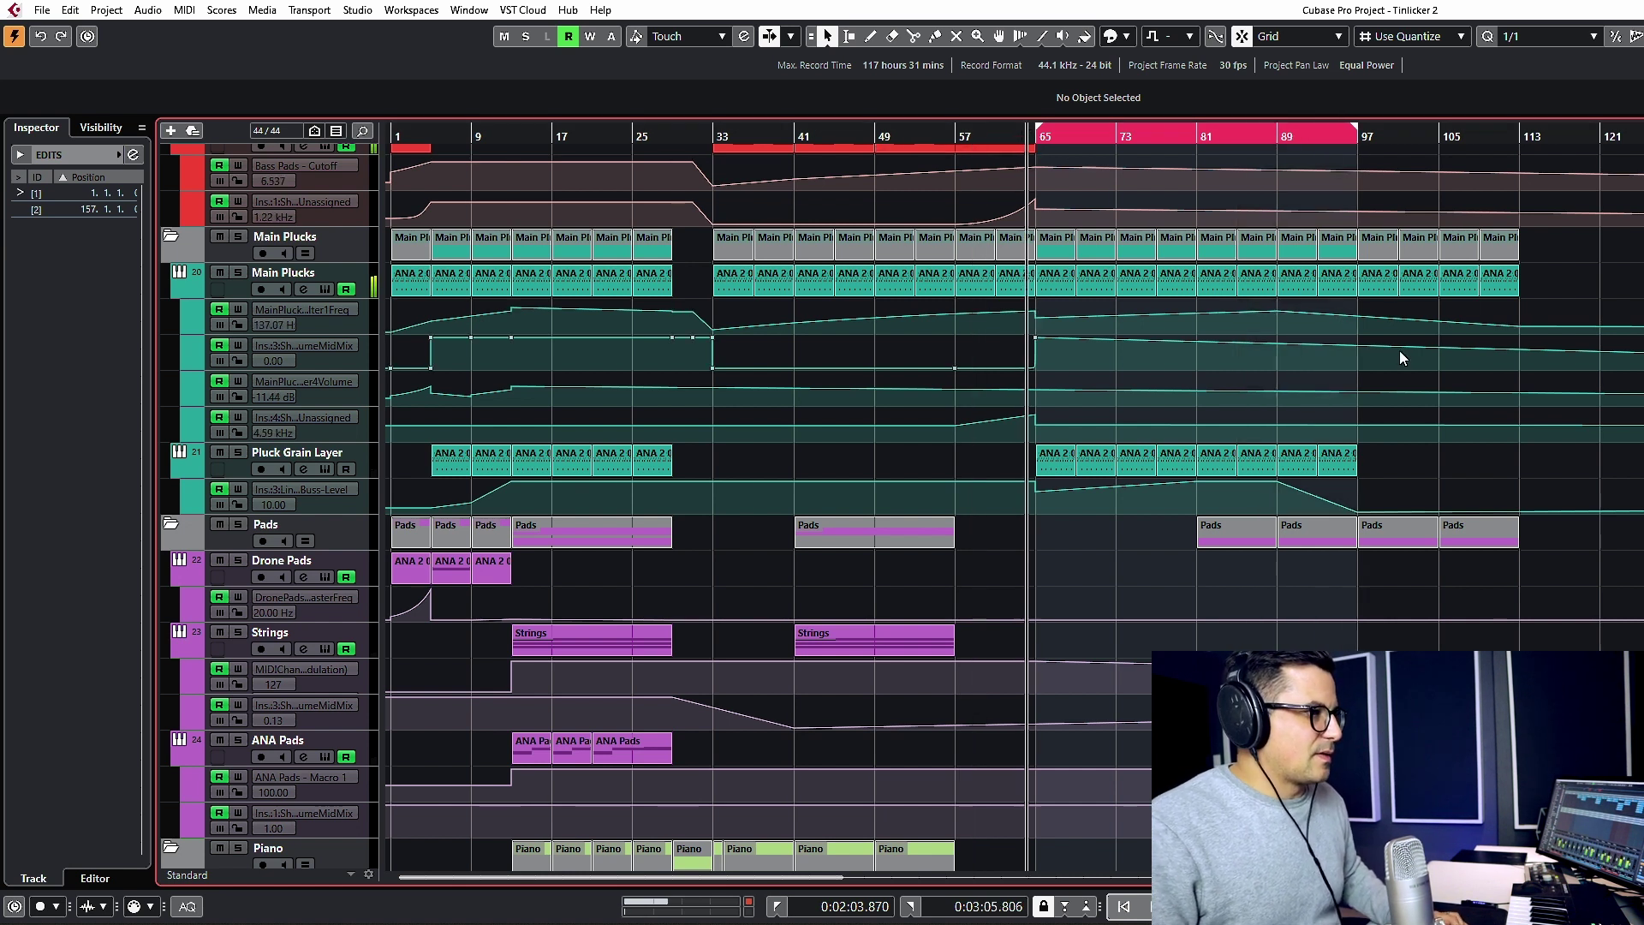
pyautogui.scroll(5, 1399, 351)
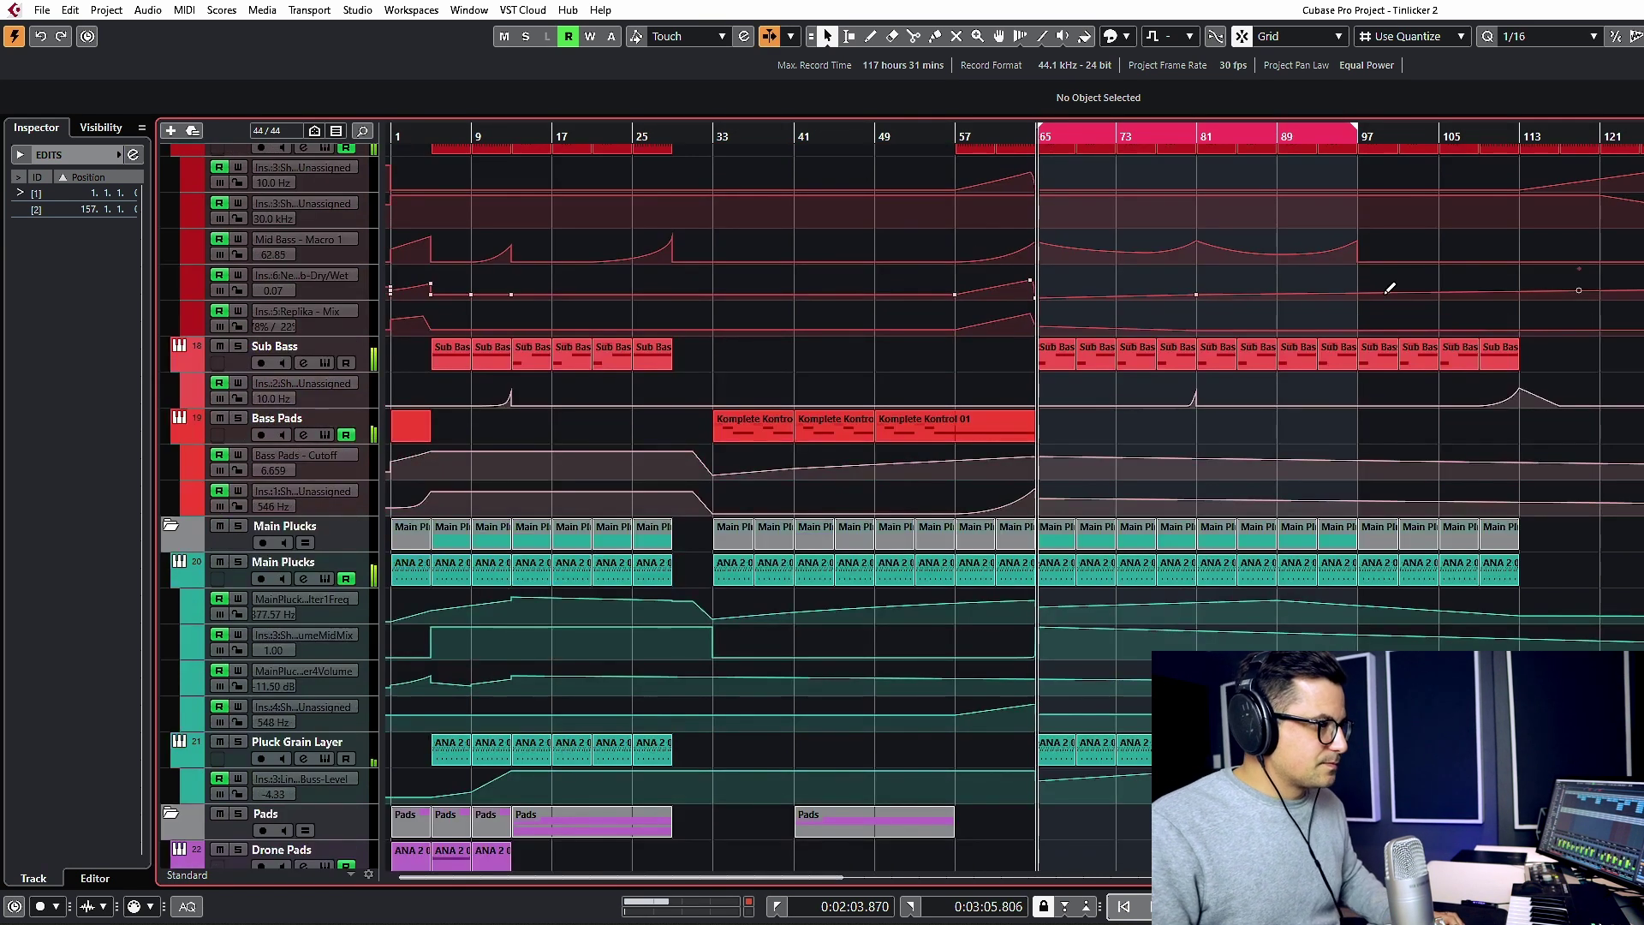
pyautogui.scroll(5, 1387, 286)
pyautogui.press('h')
pyautogui.click(1400, 279)
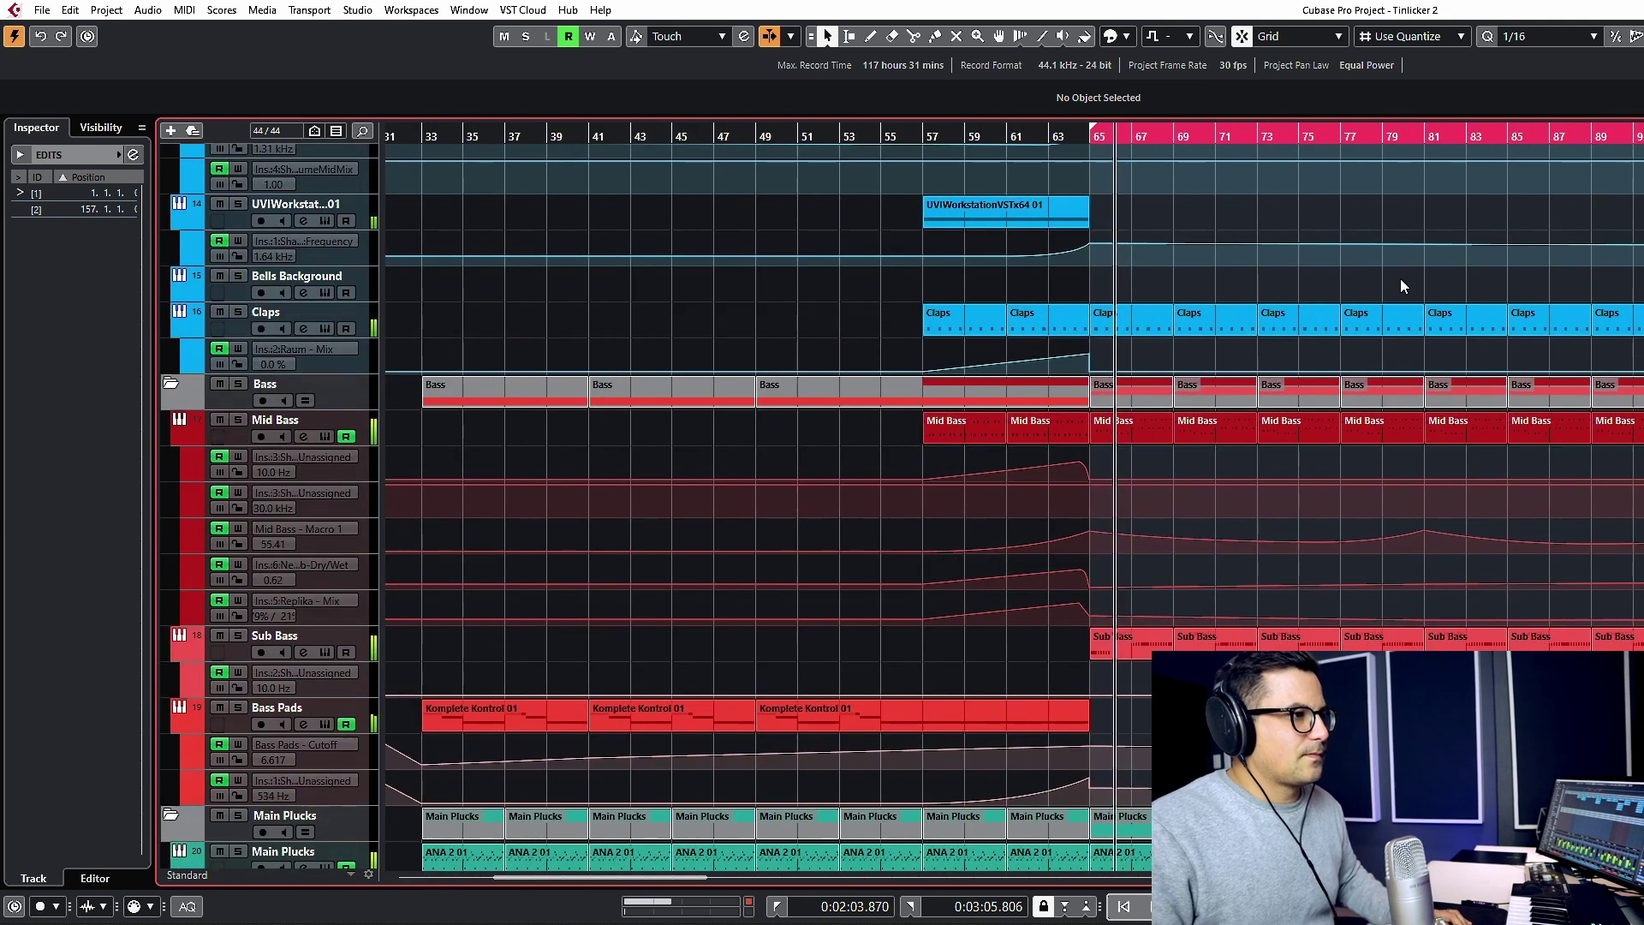
pyautogui.hscroll(5, 1238, 295)
pyautogui.click(1239, 282)
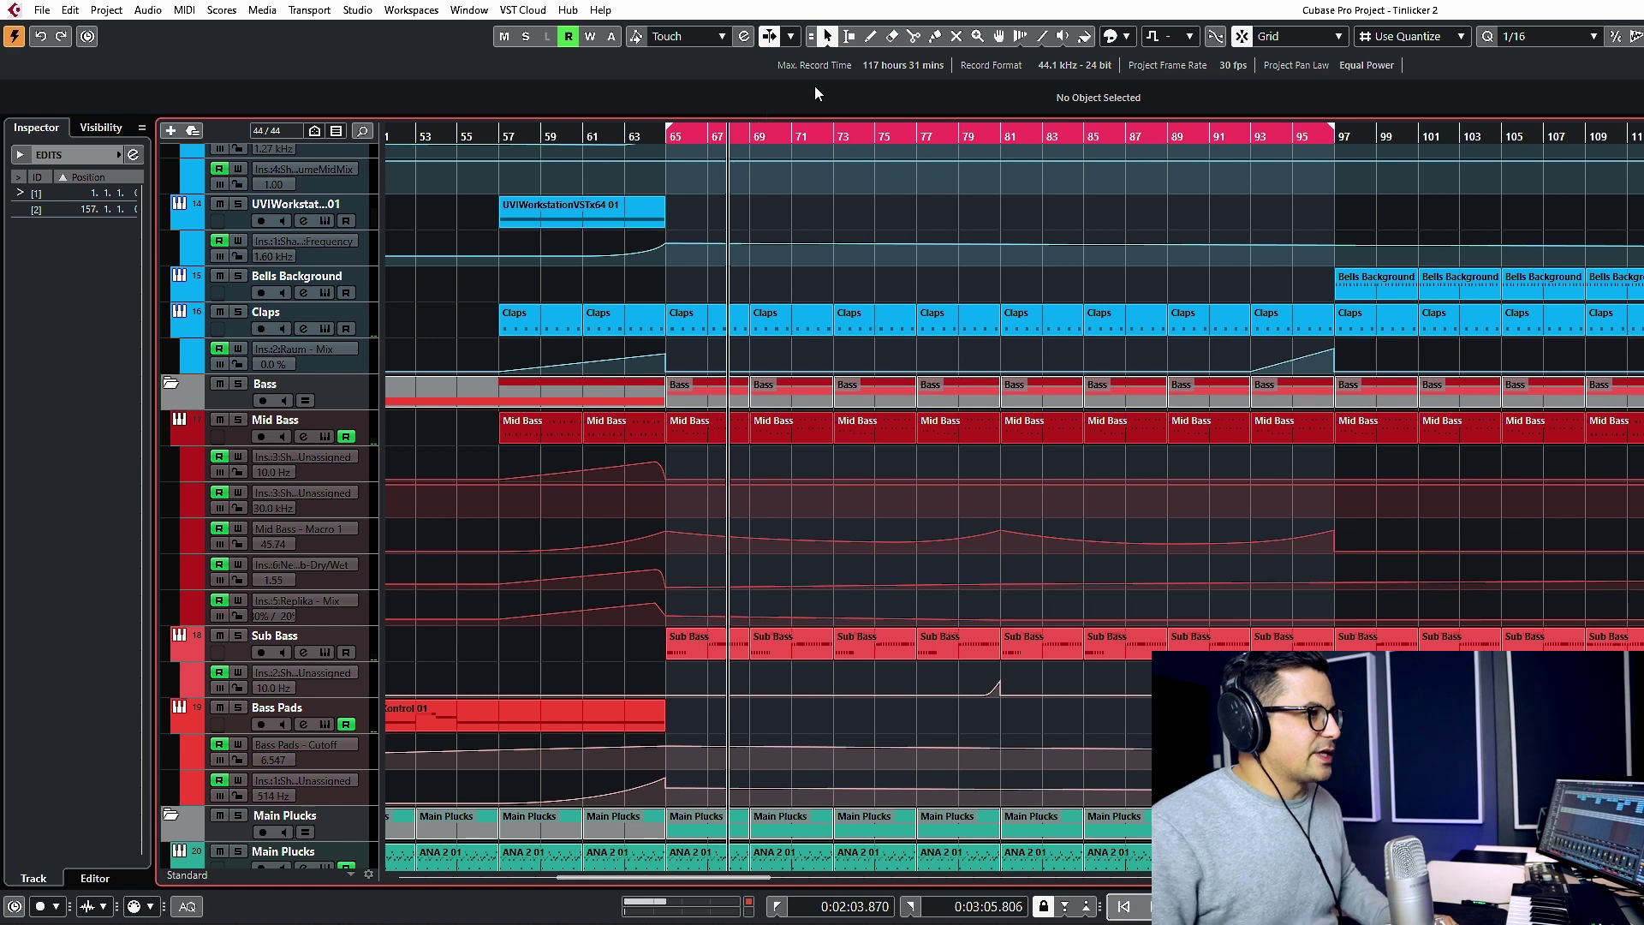
pyautogui.click(1238, 136)
pyautogui.scroll(-4, 1347, 183)
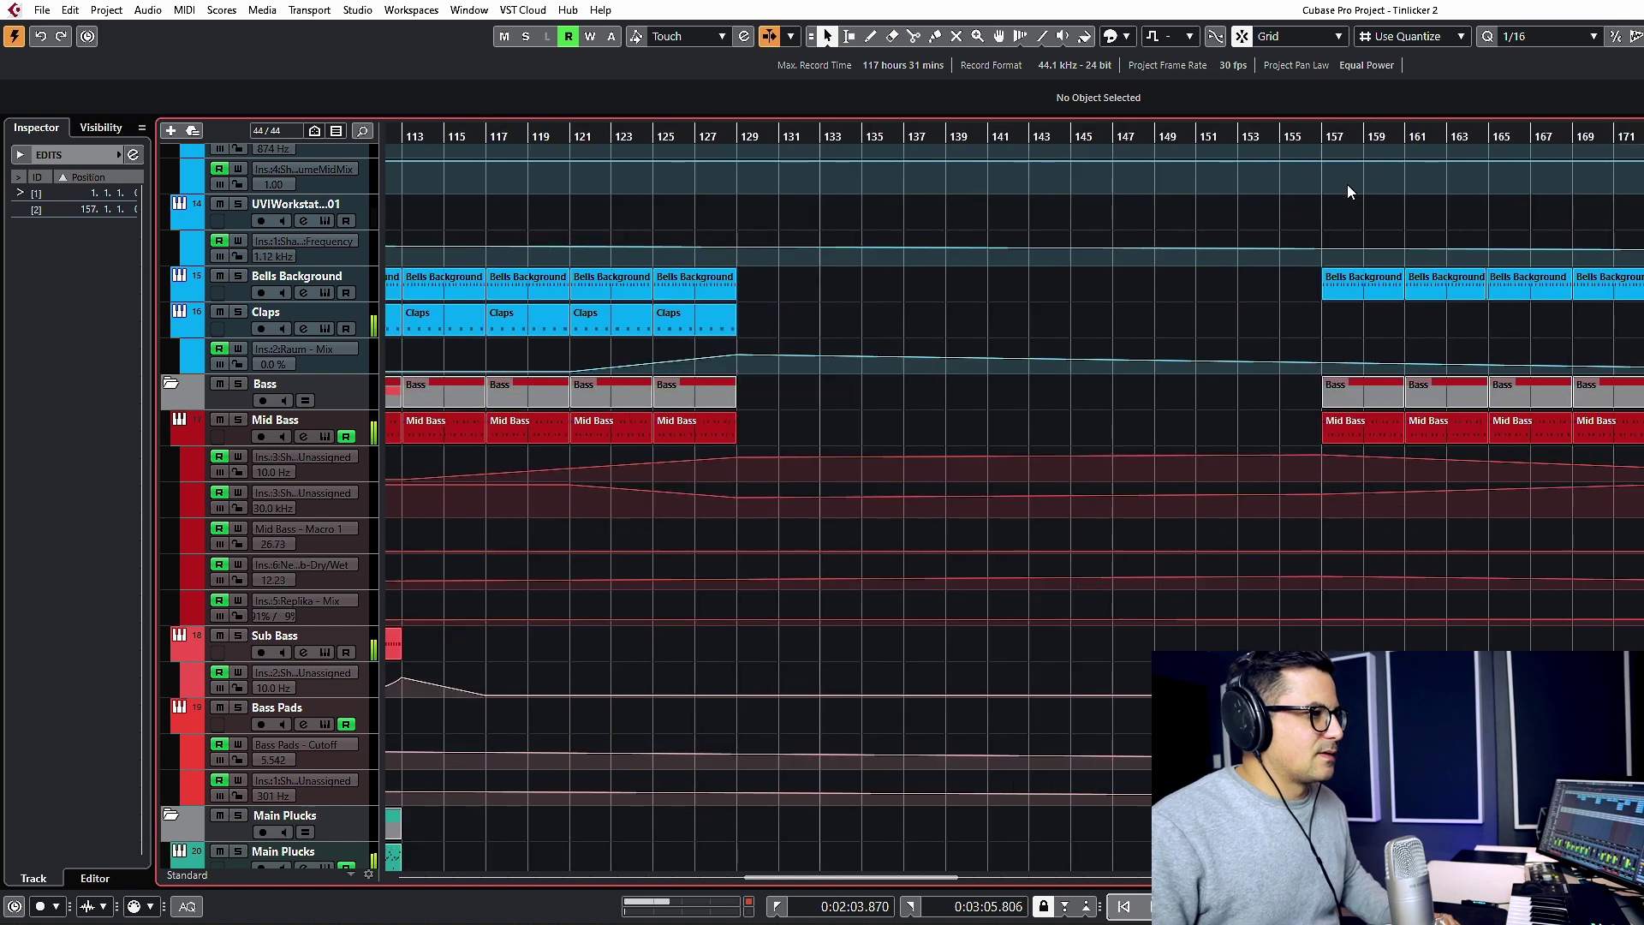
pyautogui.press('h')
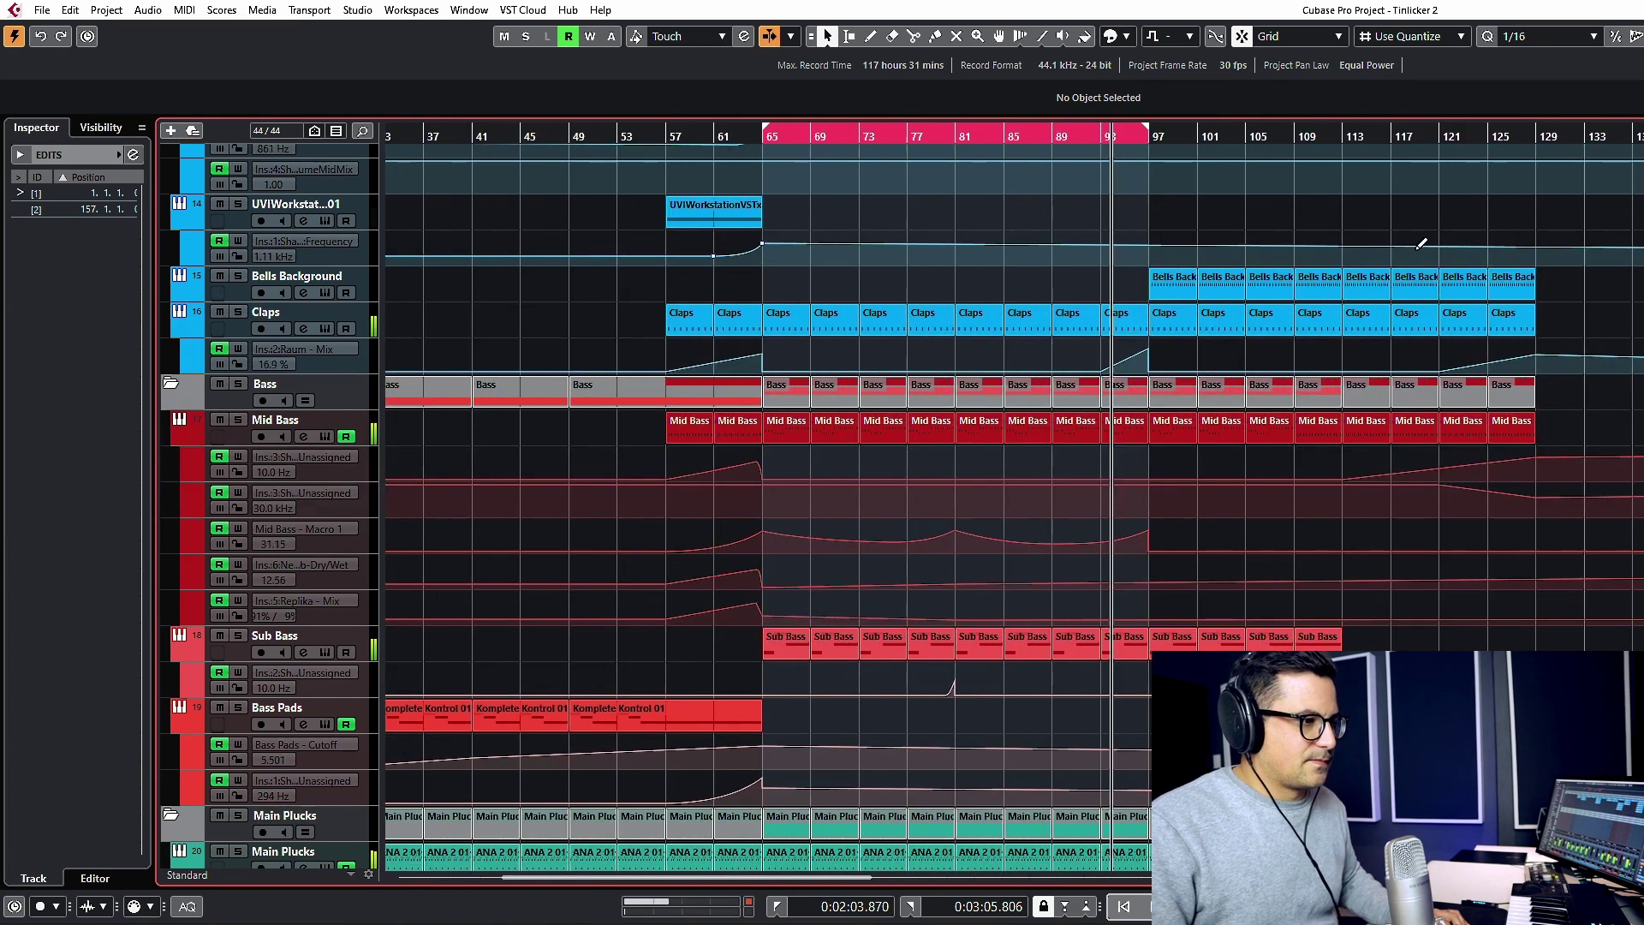
pyautogui.scroll(3, 1104, 171)
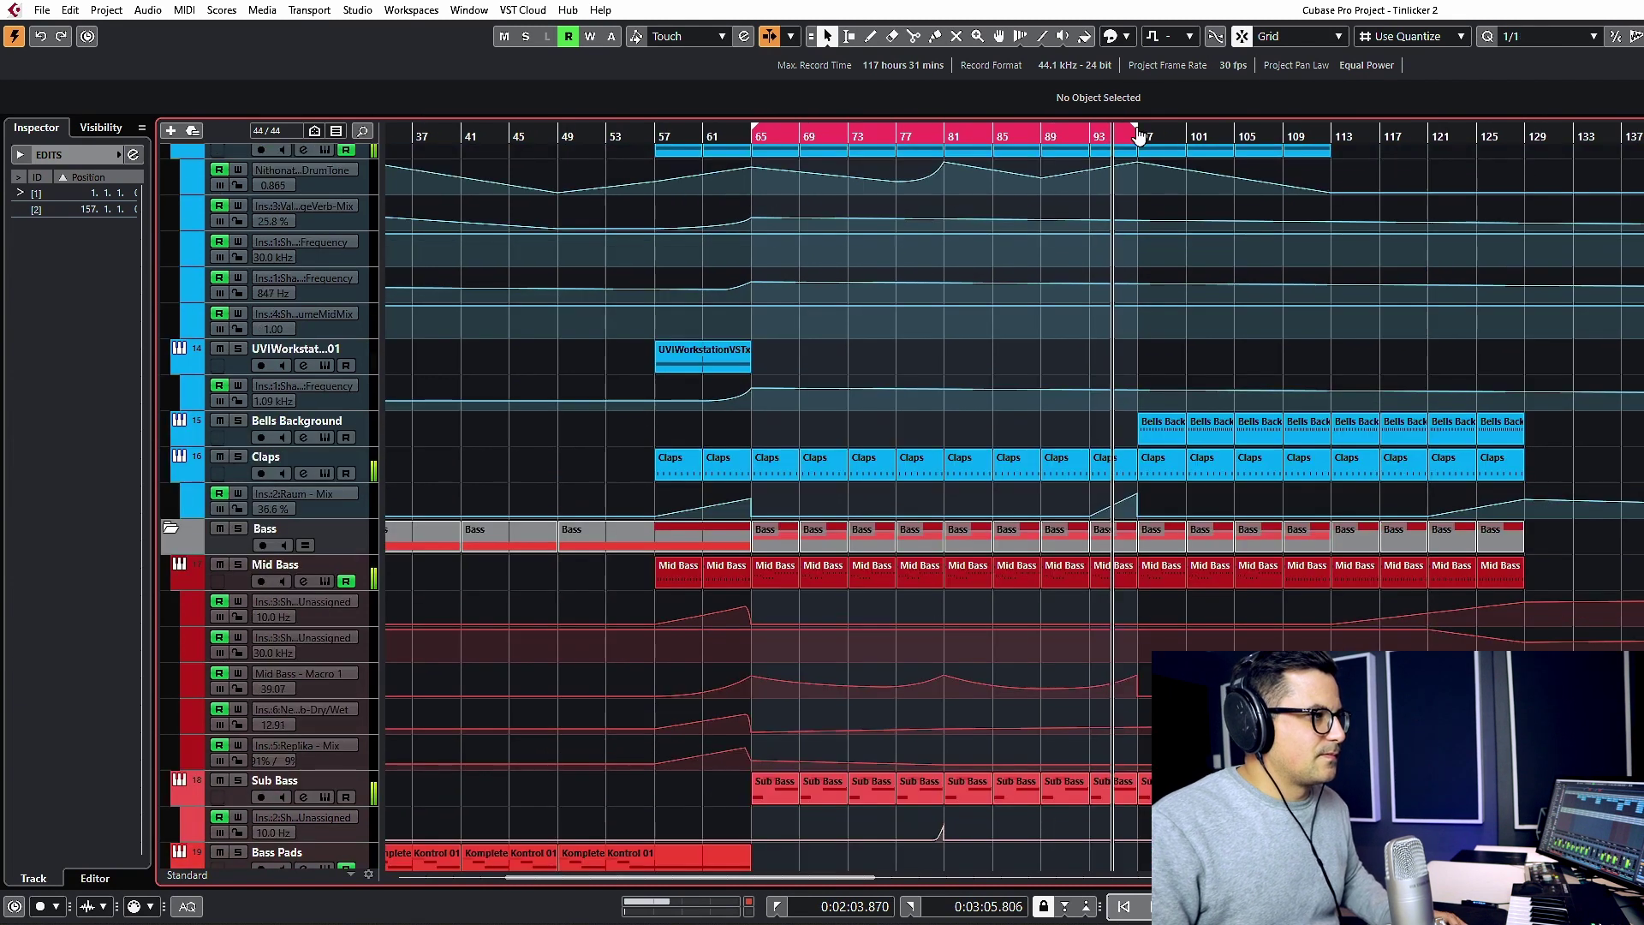
# Set the locators to bars 97 to 113 and inspect the bells, claps and bass parts around that range.
pyautogui.moveTo(1145, 118); pyautogui.dragTo(1330, 120)
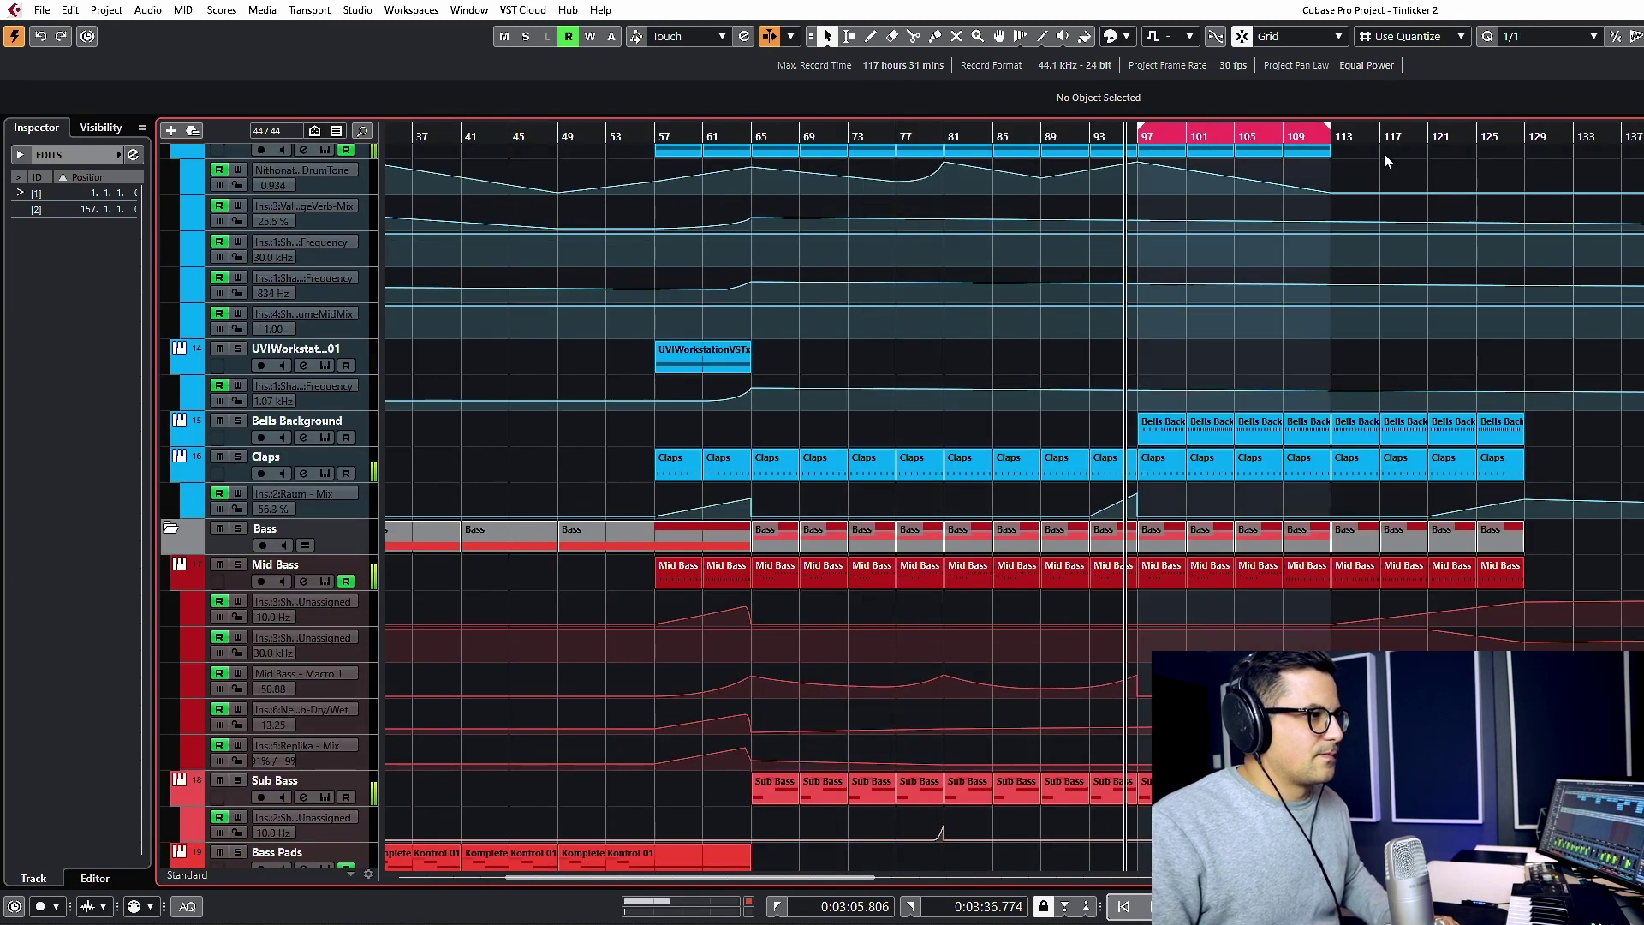
pyautogui.scroll(-3, 1527, 322)
pyautogui.click(1154, 289)
pyautogui.hscroll(2, 1198, 289)
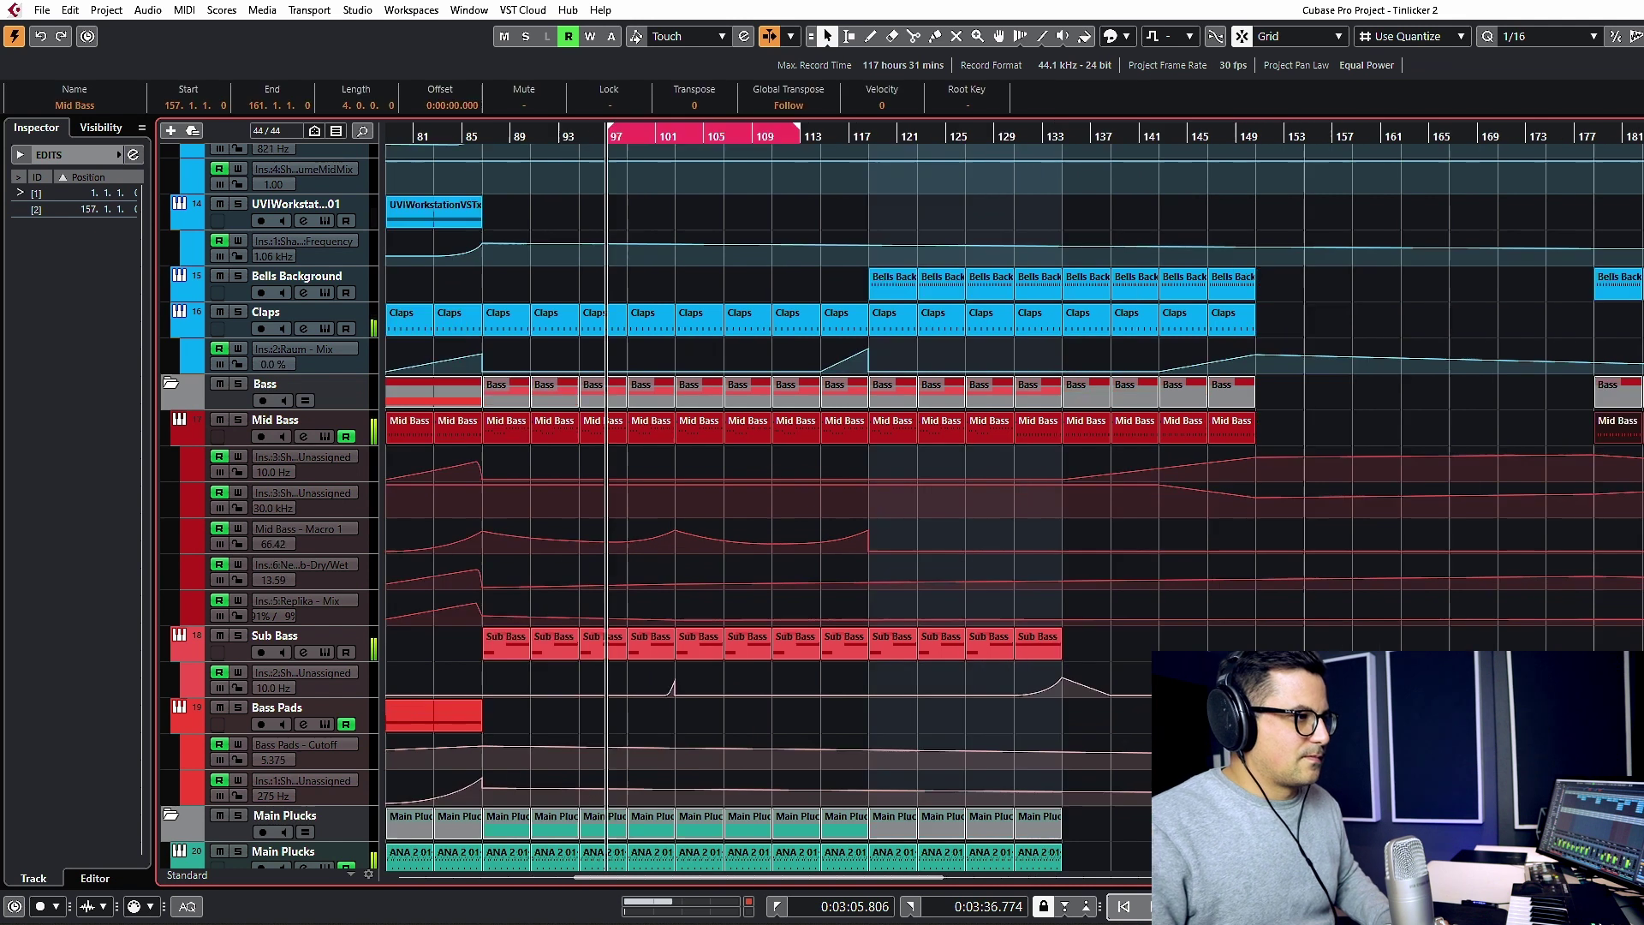
# Set the locators to bars 113 to 129 and delete that time range from the whole project.
pyautogui.press('h')
pyautogui.click(1414, 294)
pyautogui.scroll(3, 1440, 257)
pyautogui.press('h')
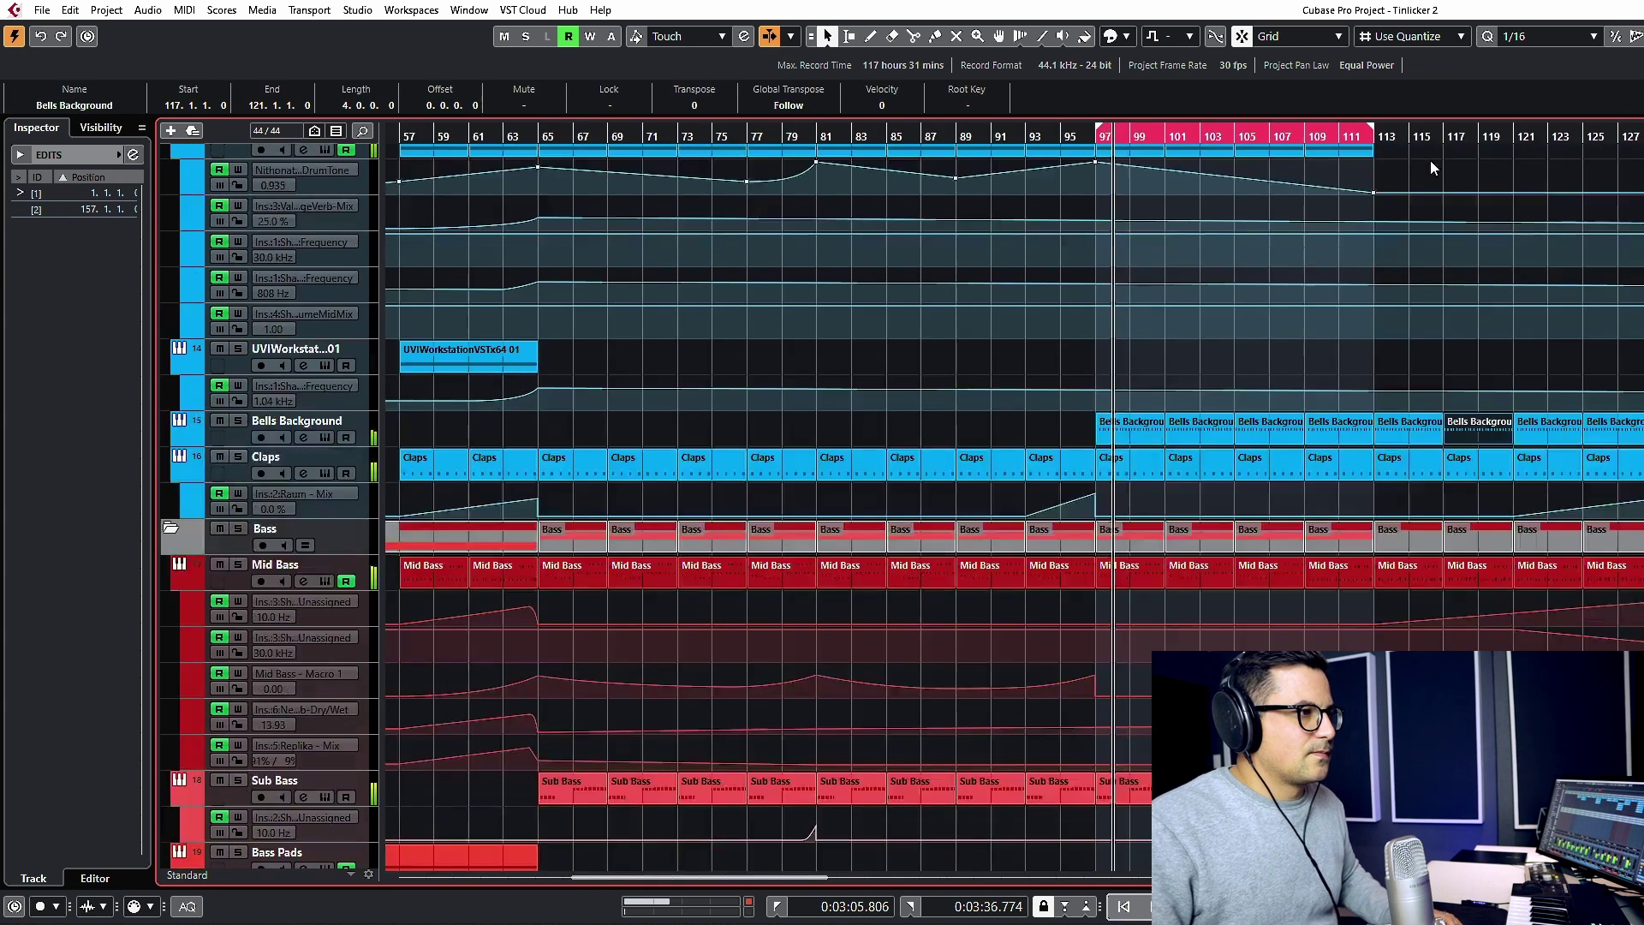
pyautogui.moveTo(1376, 123); pyautogui.dragTo(1643, 123)
pyautogui.hotkey('shift', 'BackSpace')
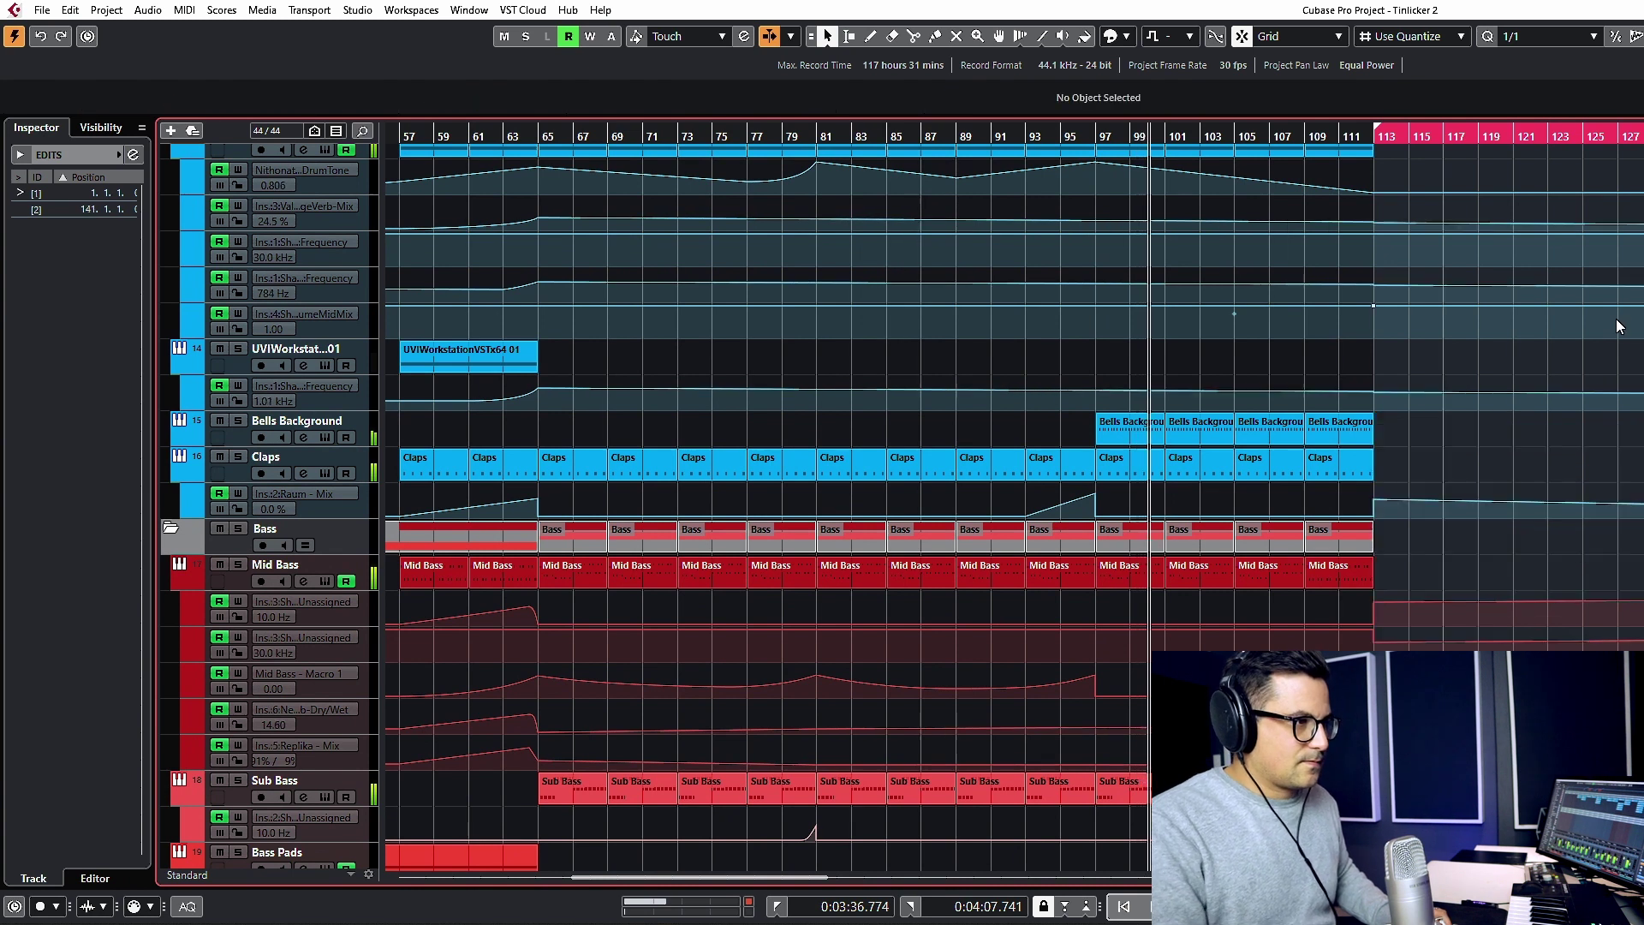
# Copy the UFX3 Drop 31 event from bar 57 to bar 113 on the Drop FX track.
pyautogui.scroll(-10, 1413, 495)
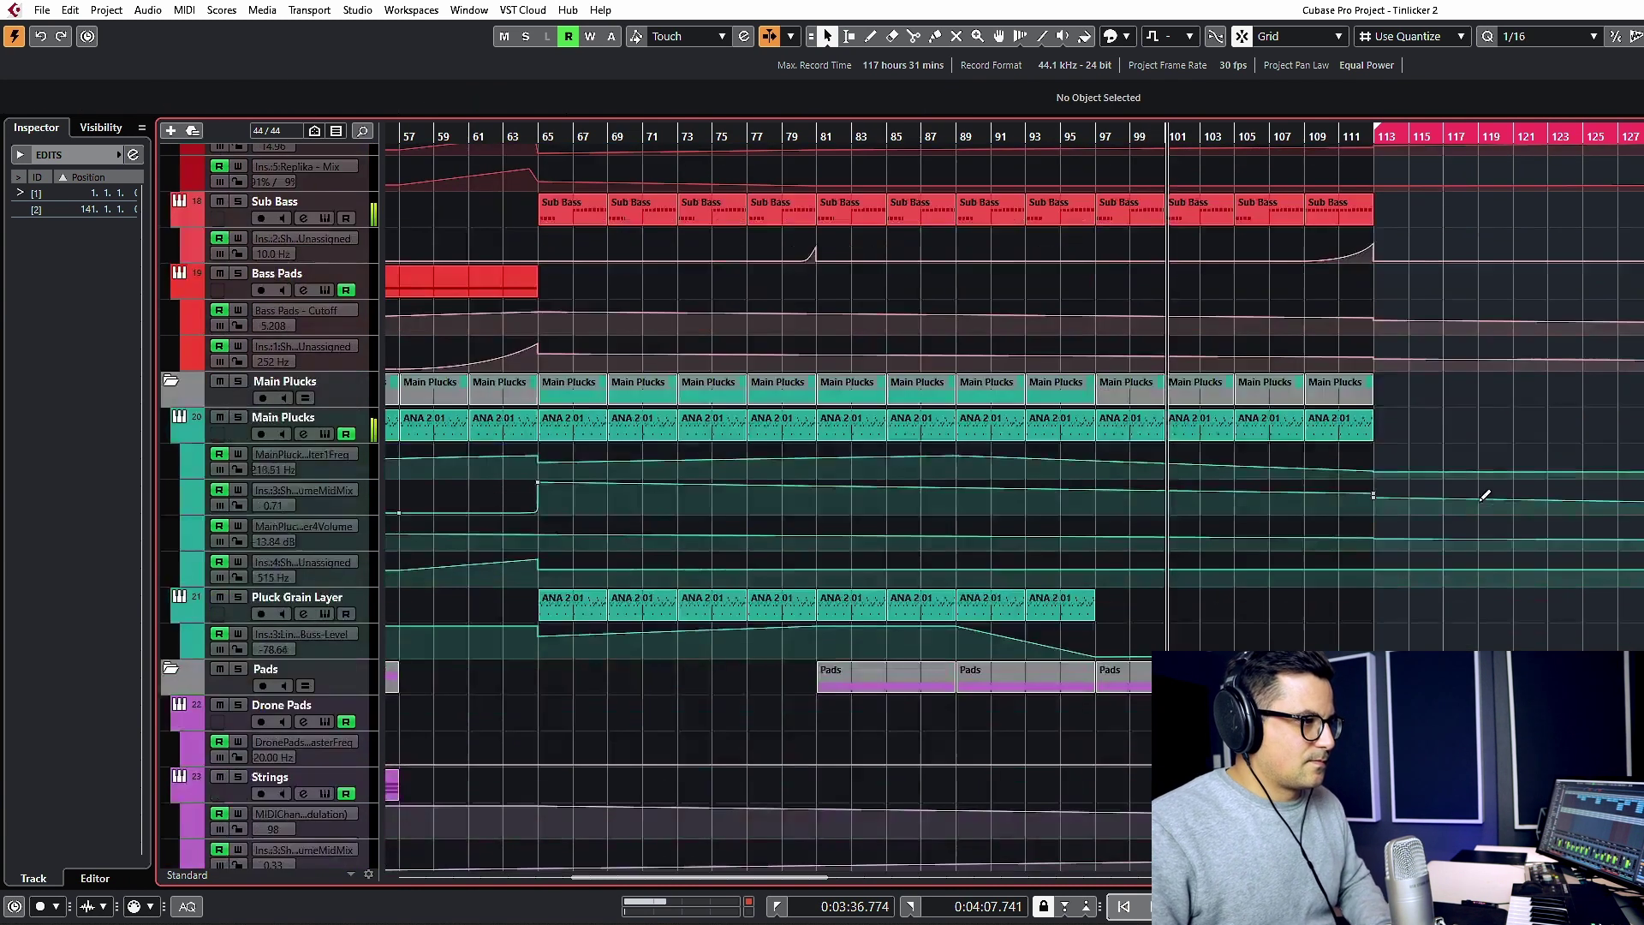
pyautogui.scroll(-4, 1413, 573)
pyautogui.press('g')
pyautogui.press('g')
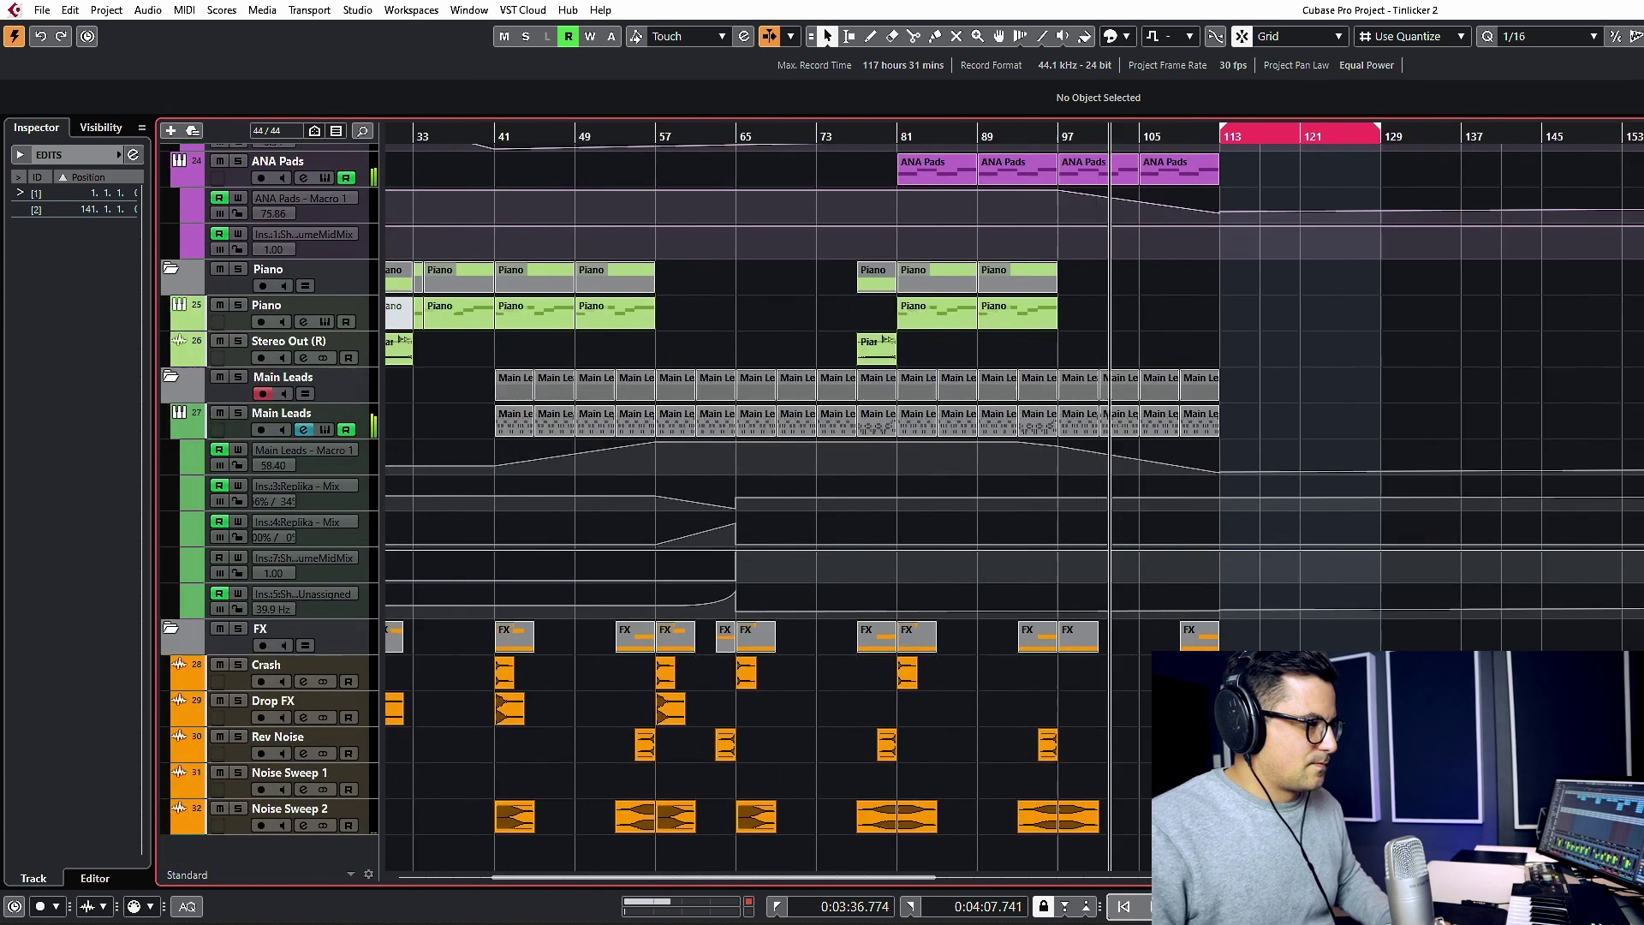
pyautogui.moveTo(687, 704); pyautogui.dragTo(1250, 707)
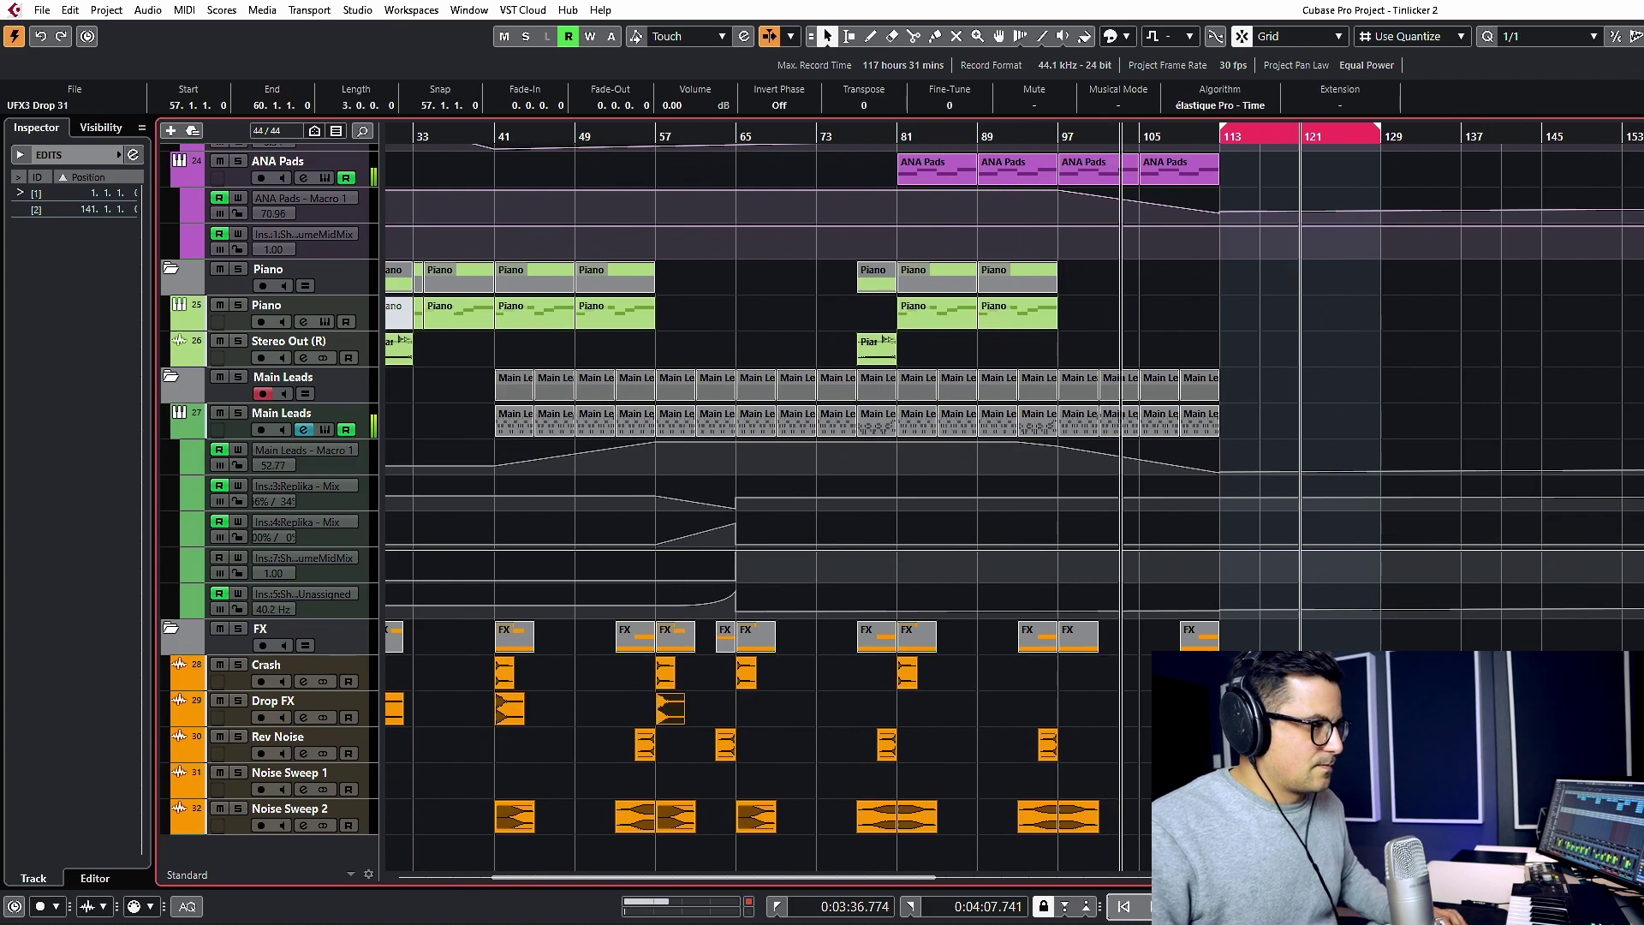
# Ramp the Kick's filter automation from bar 105 to 113, raising the high-pass frequency to 684 Hz and lowering the low-pass frequency.
pyautogui.scroll(15, 1179, 441)
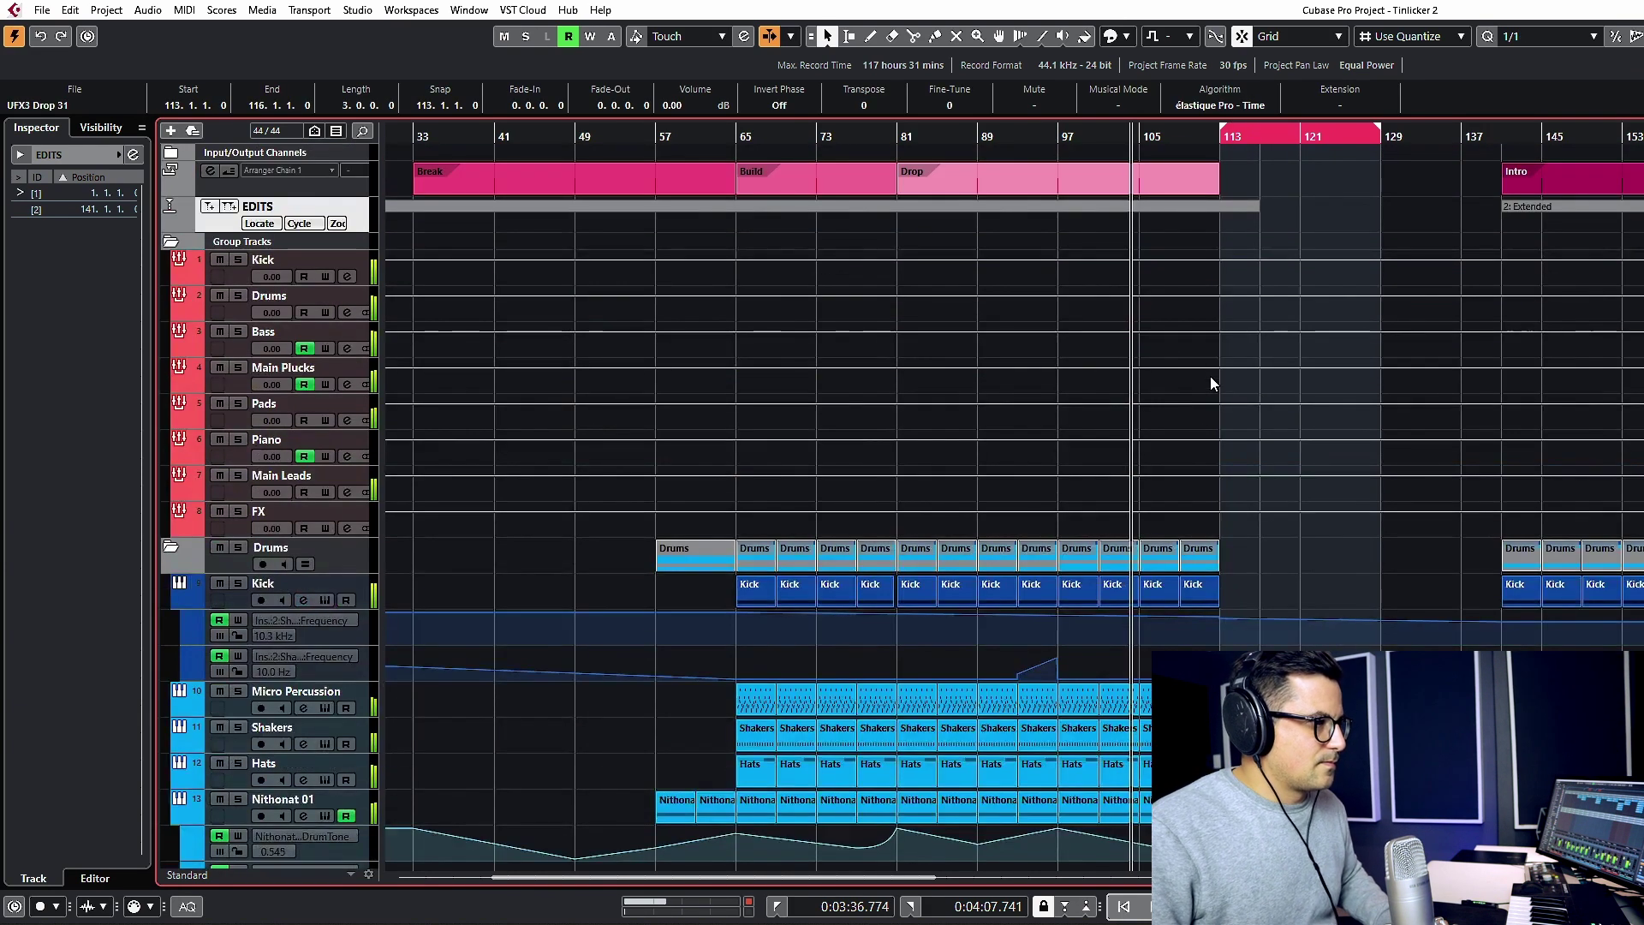
pyautogui.press('h')
pyautogui.press('h')
pyautogui.click(1256, 613)
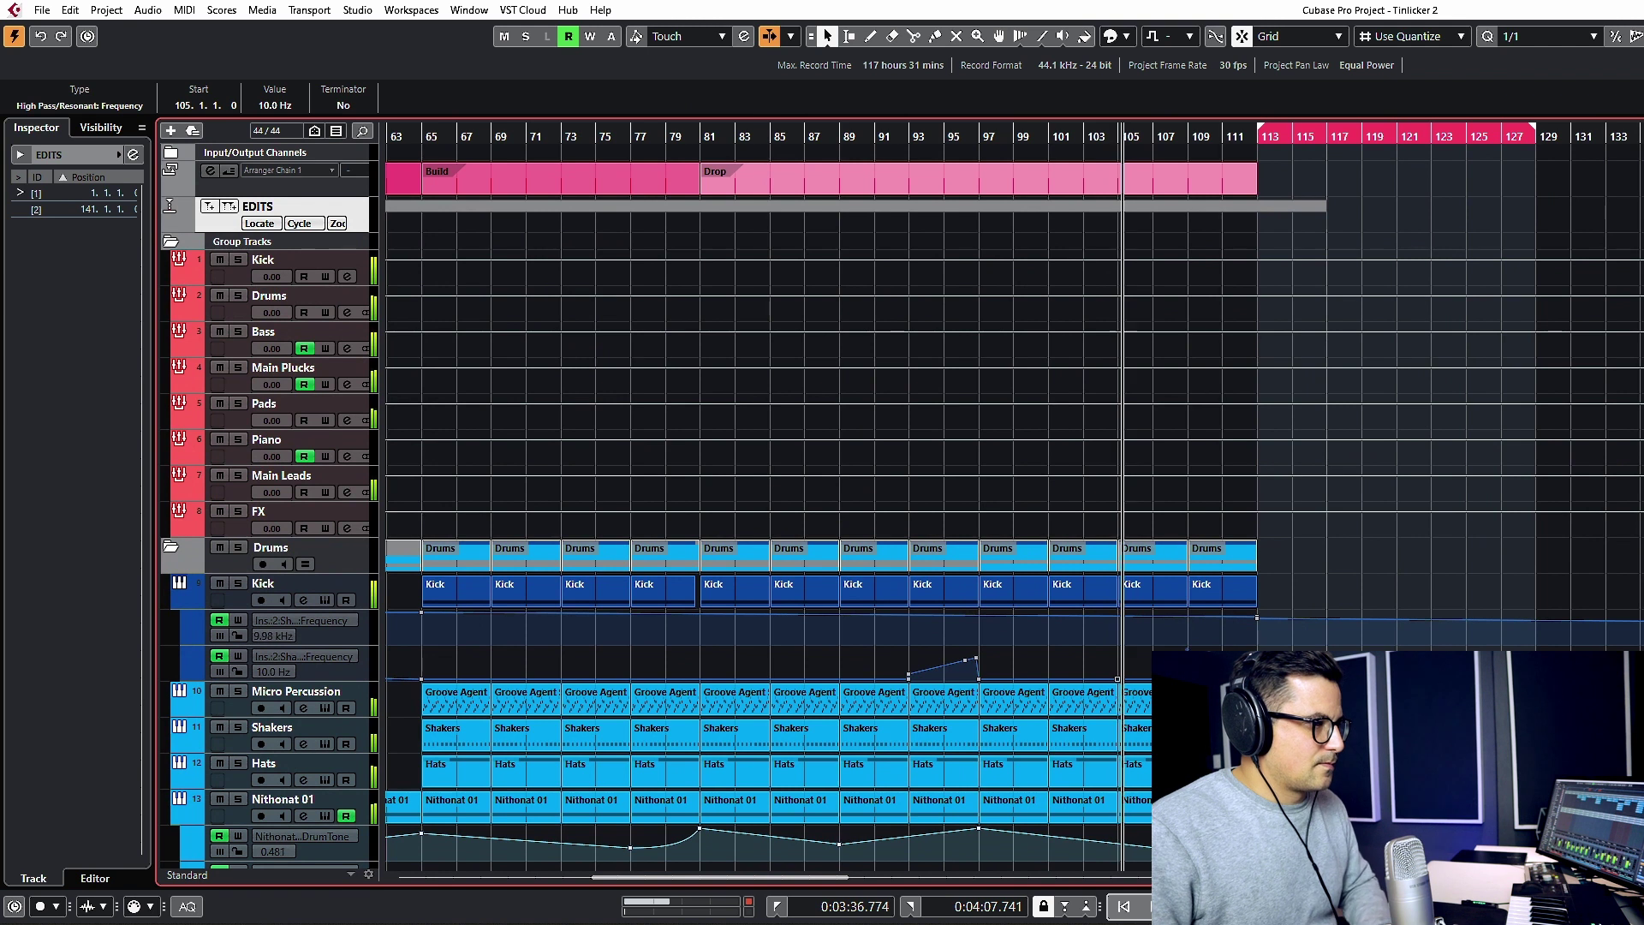
pyautogui.click(1118, 613)
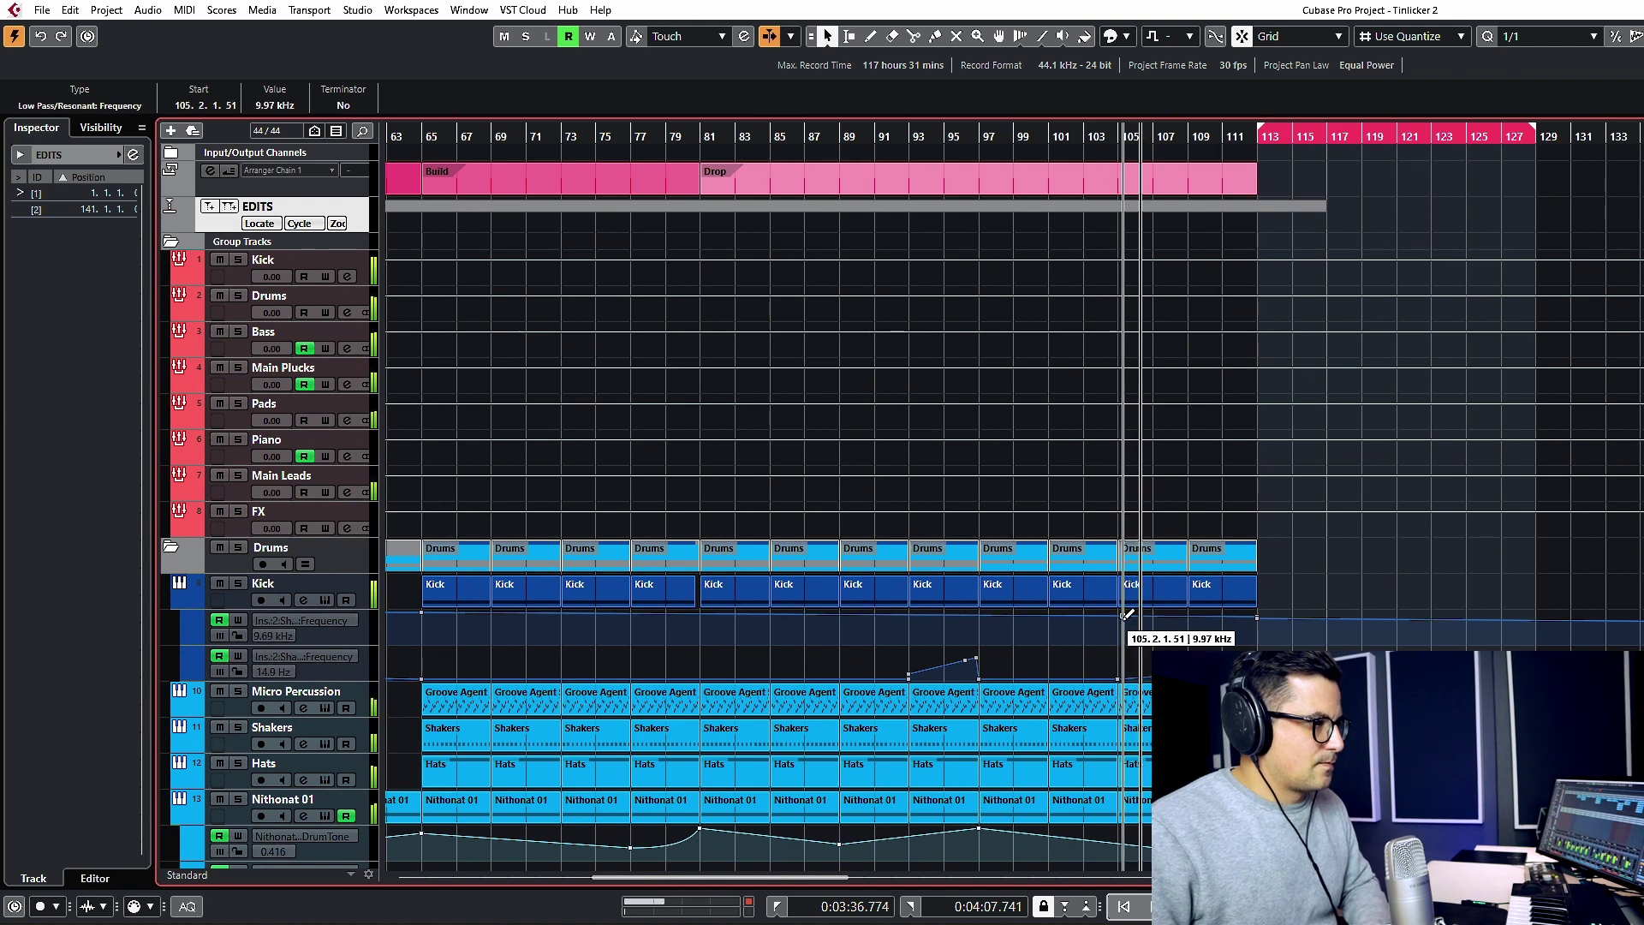
pyautogui.moveTo(1255, 616); pyautogui.dragTo(1258, 644)
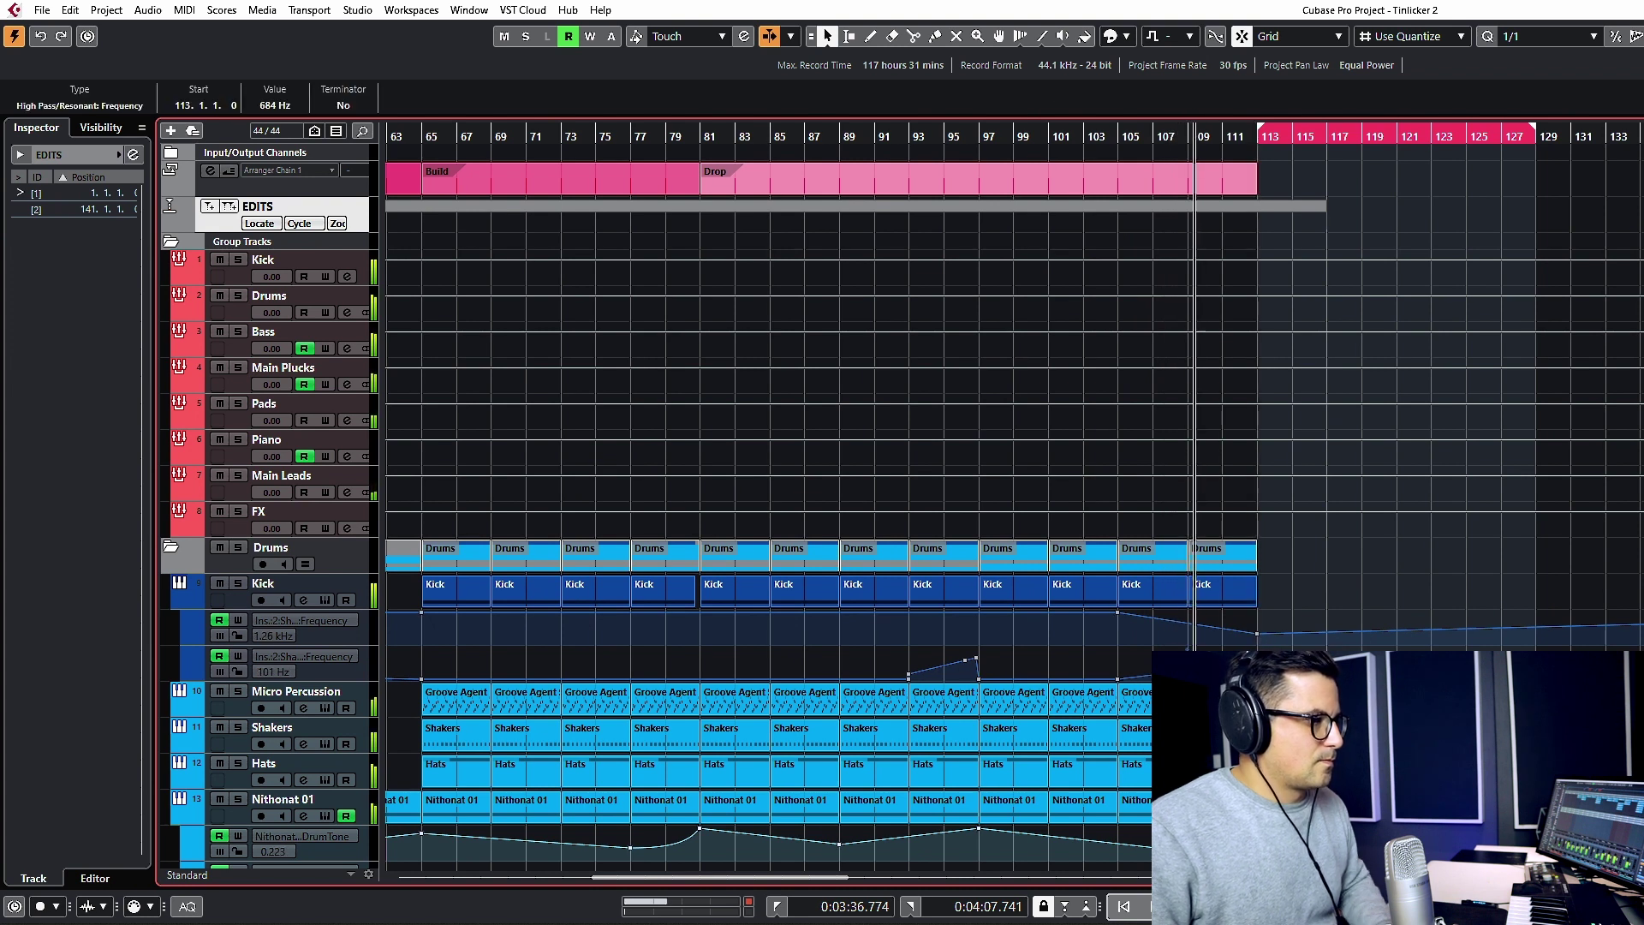
pyautogui.click(1276, 623)
# Set the locators to span the shortened version from bar 1 to bar 120, covering the tail after the Drop.
pyautogui.scroll(-3, 1273, 538)
pyautogui.scroll(-10, 1275, 531)
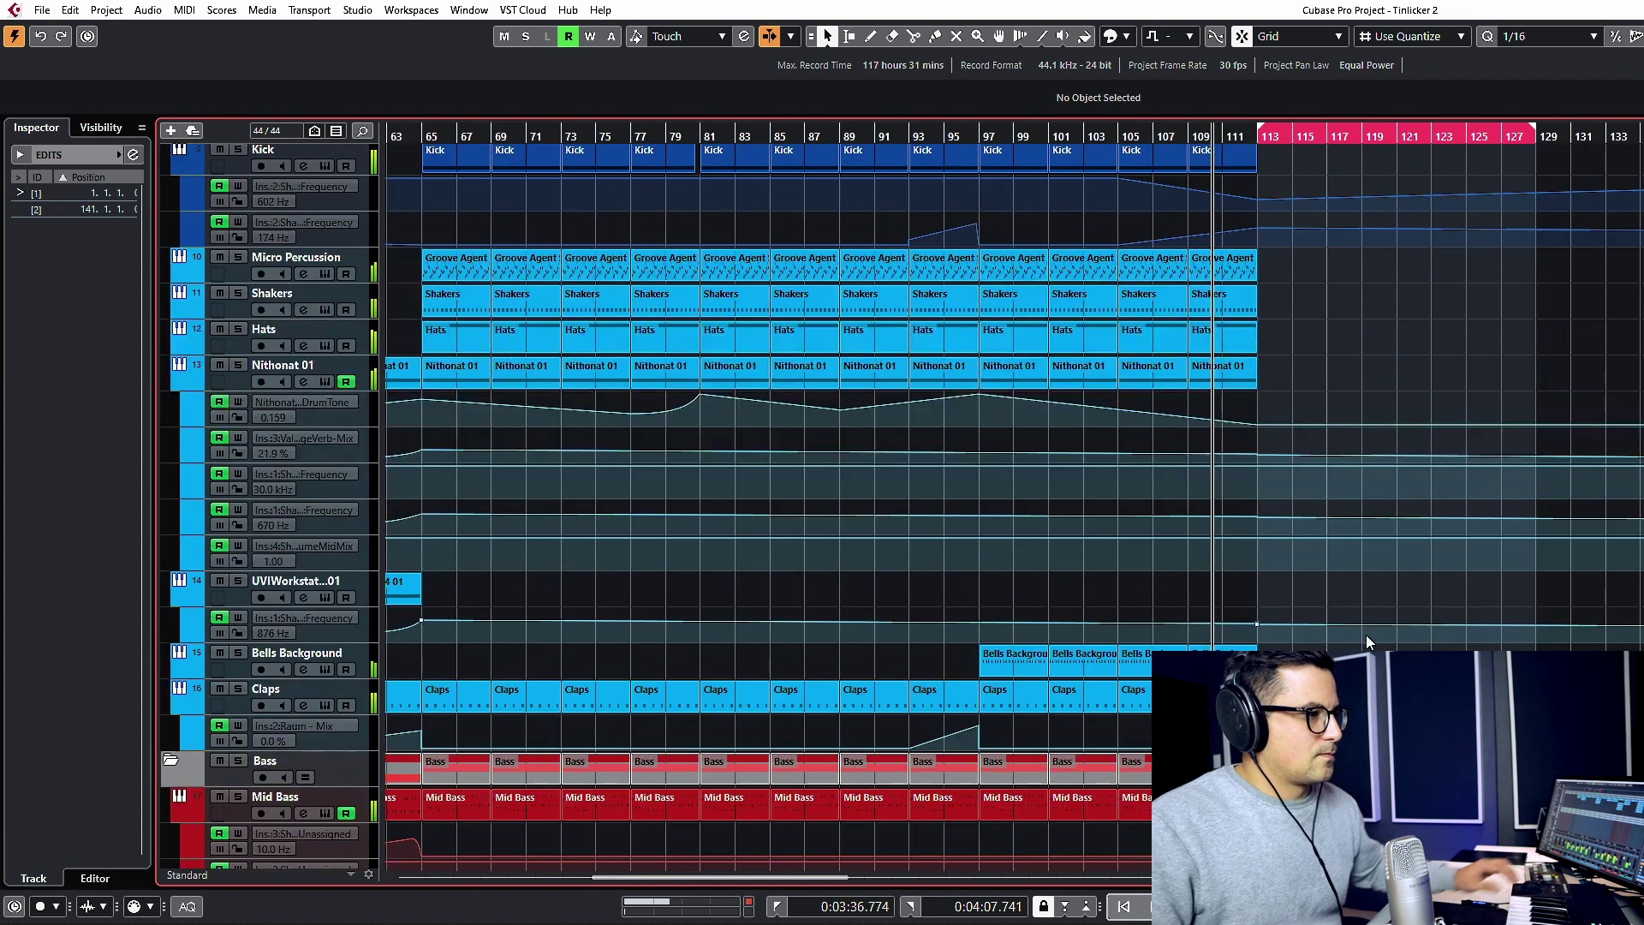
pyautogui.scroll(-6, 1275, 531)
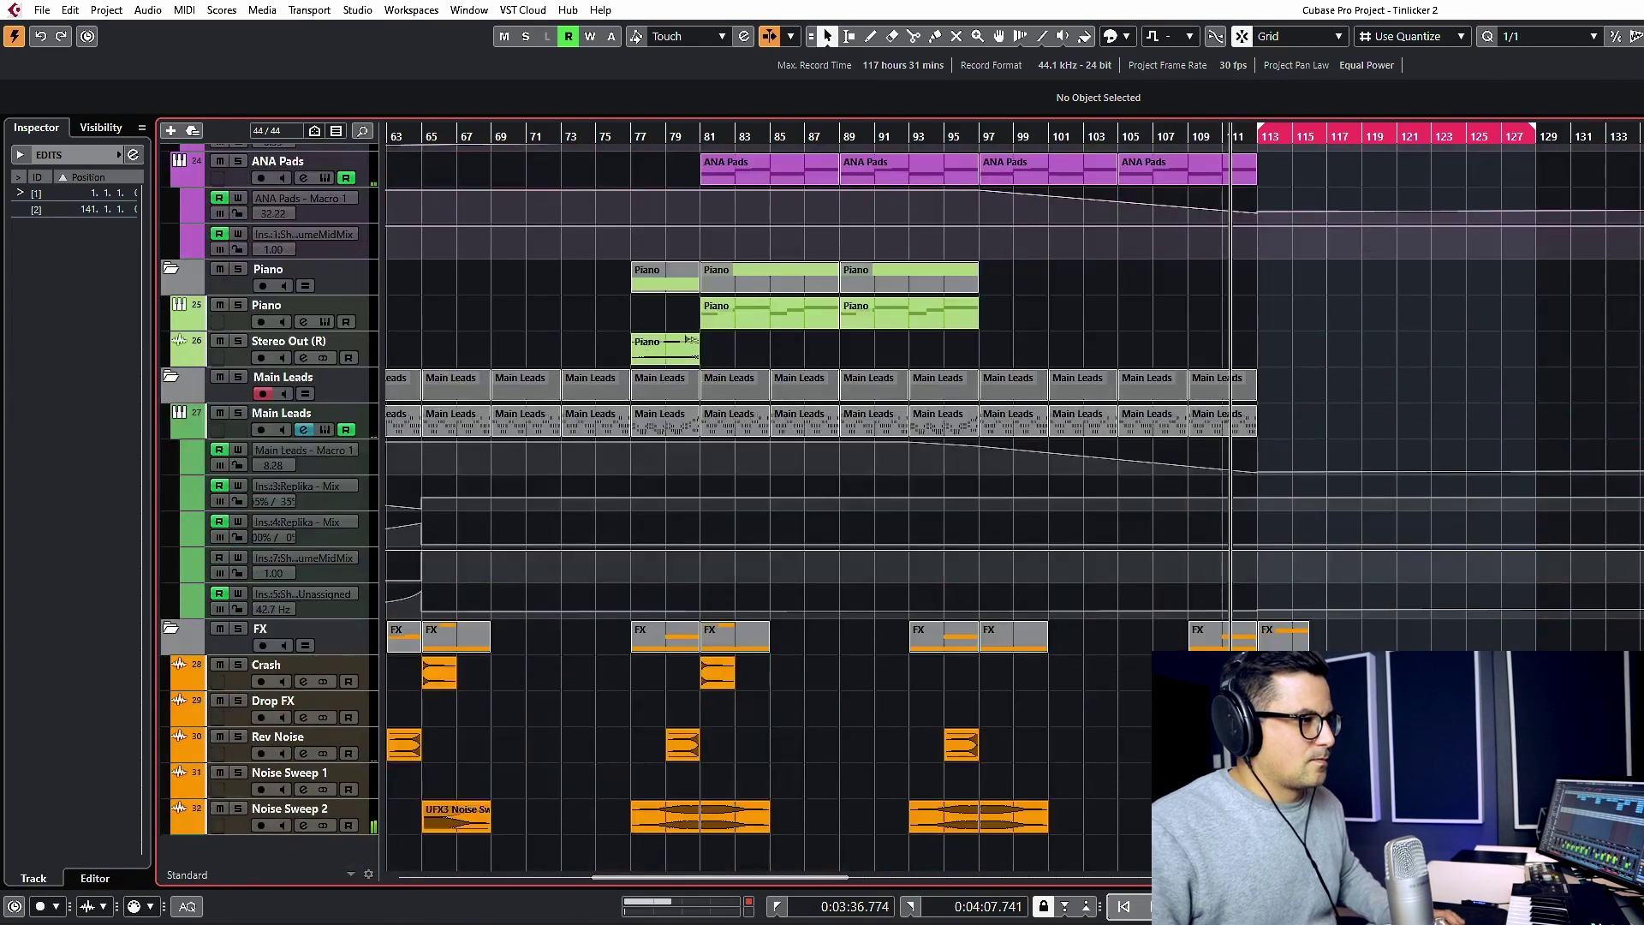
pyautogui.moveTo(1258, 131); pyautogui.dragTo(387, 146)
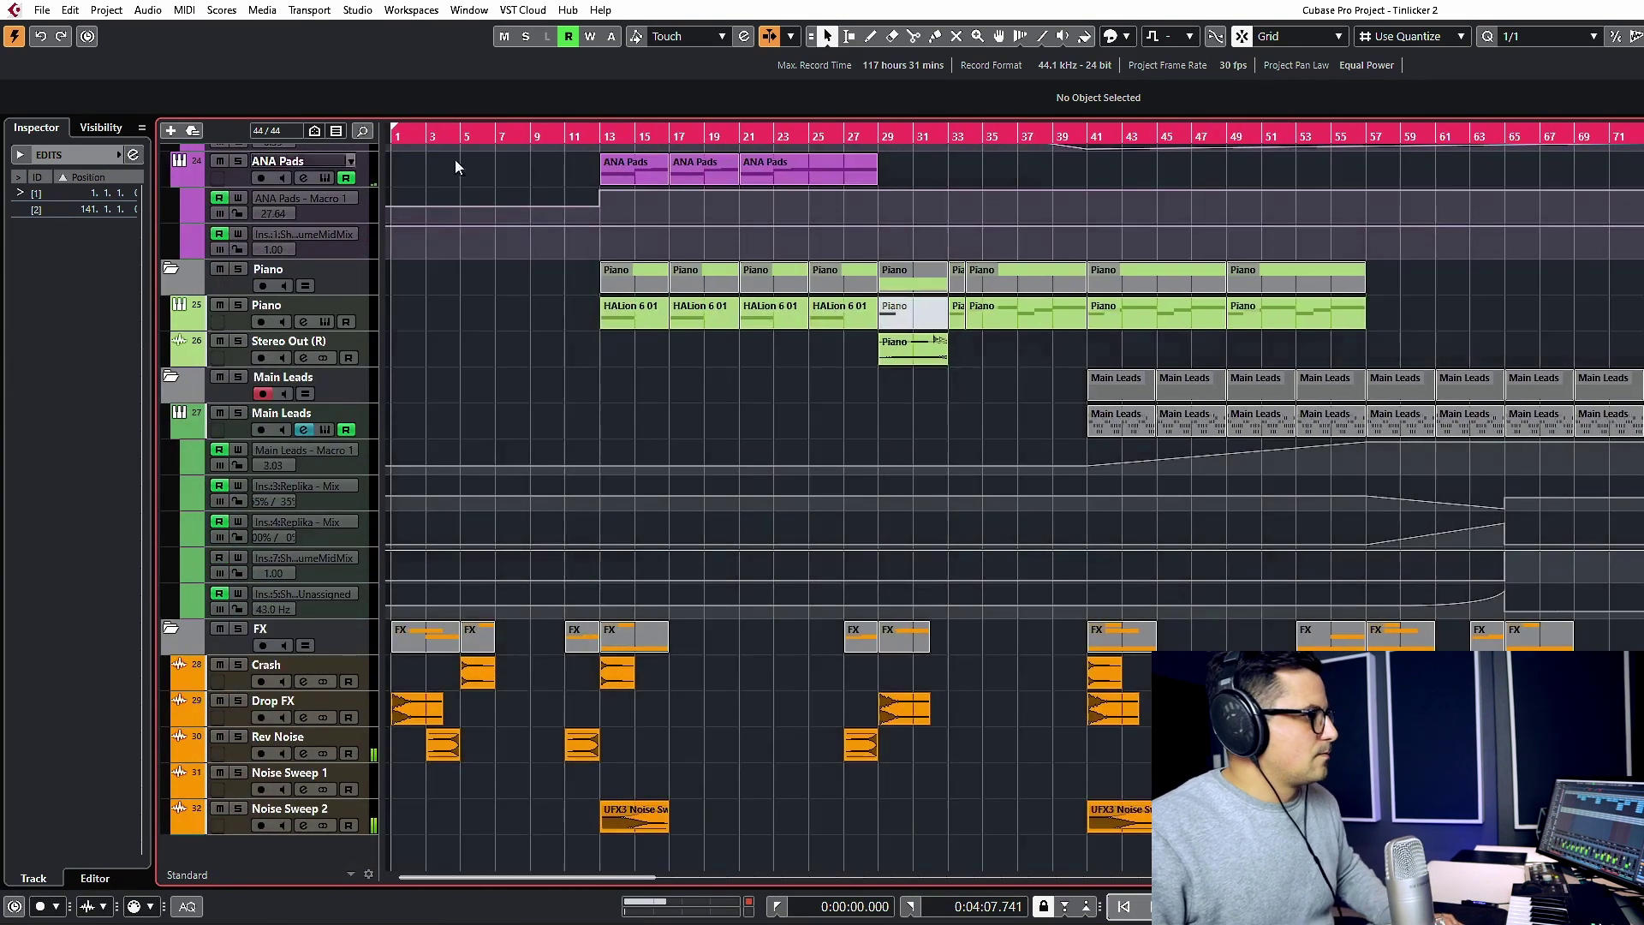
pyautogui.press('g')
pyautogui.press('g')
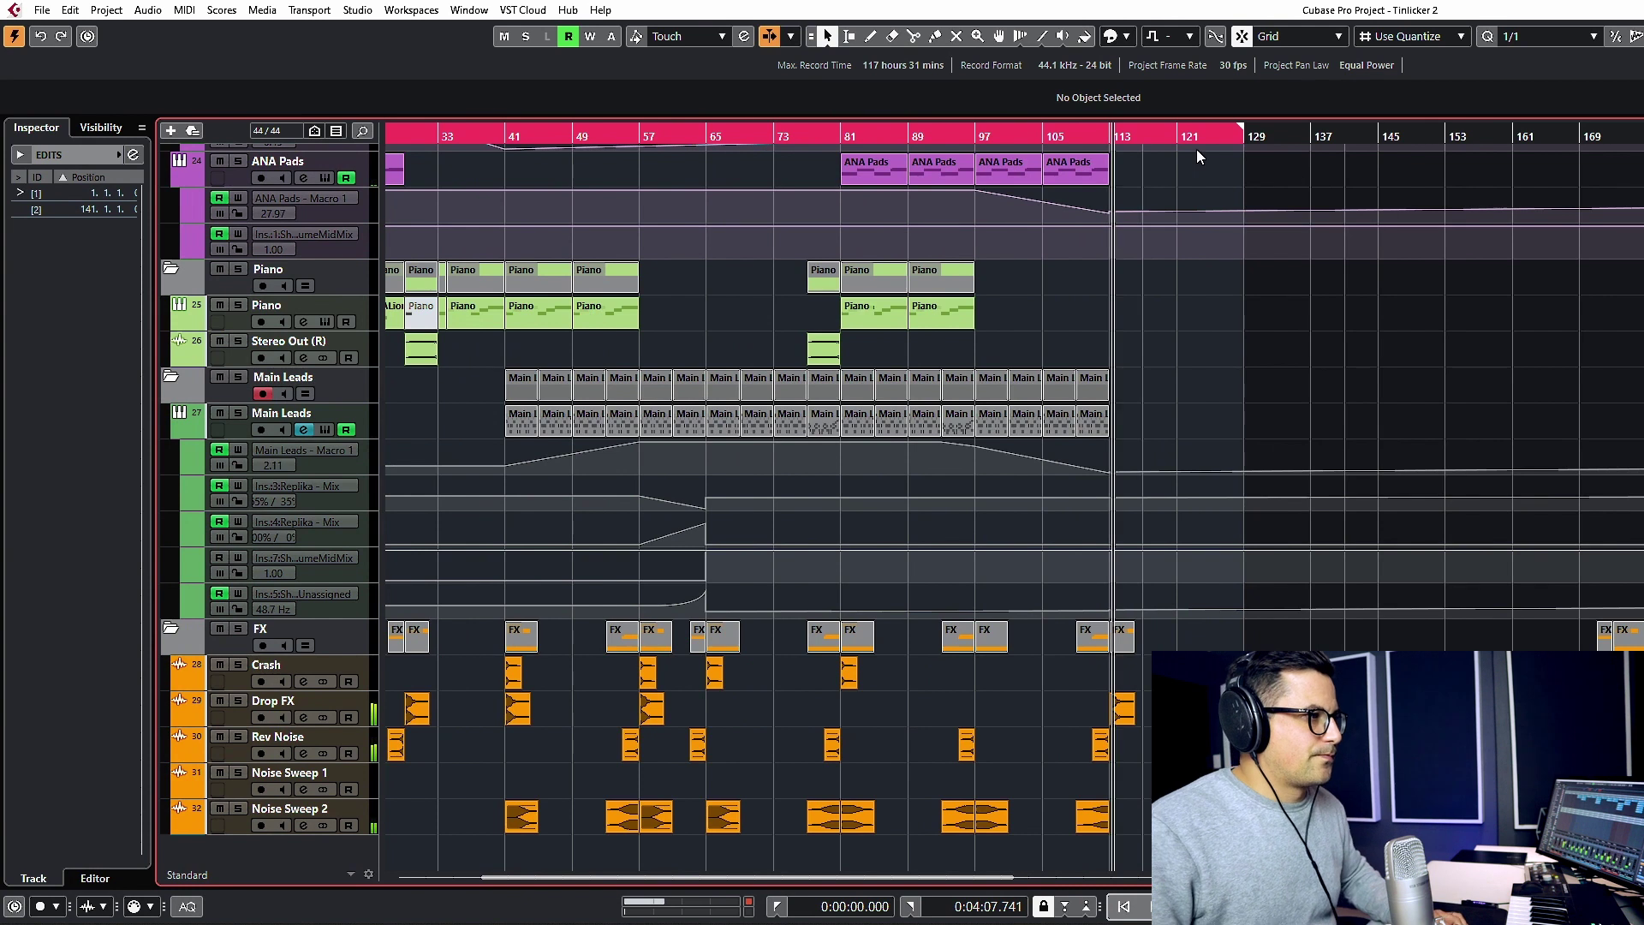
pyautogui.moveTo(1242, 135); pyautogui.dragTo(1119, 137)
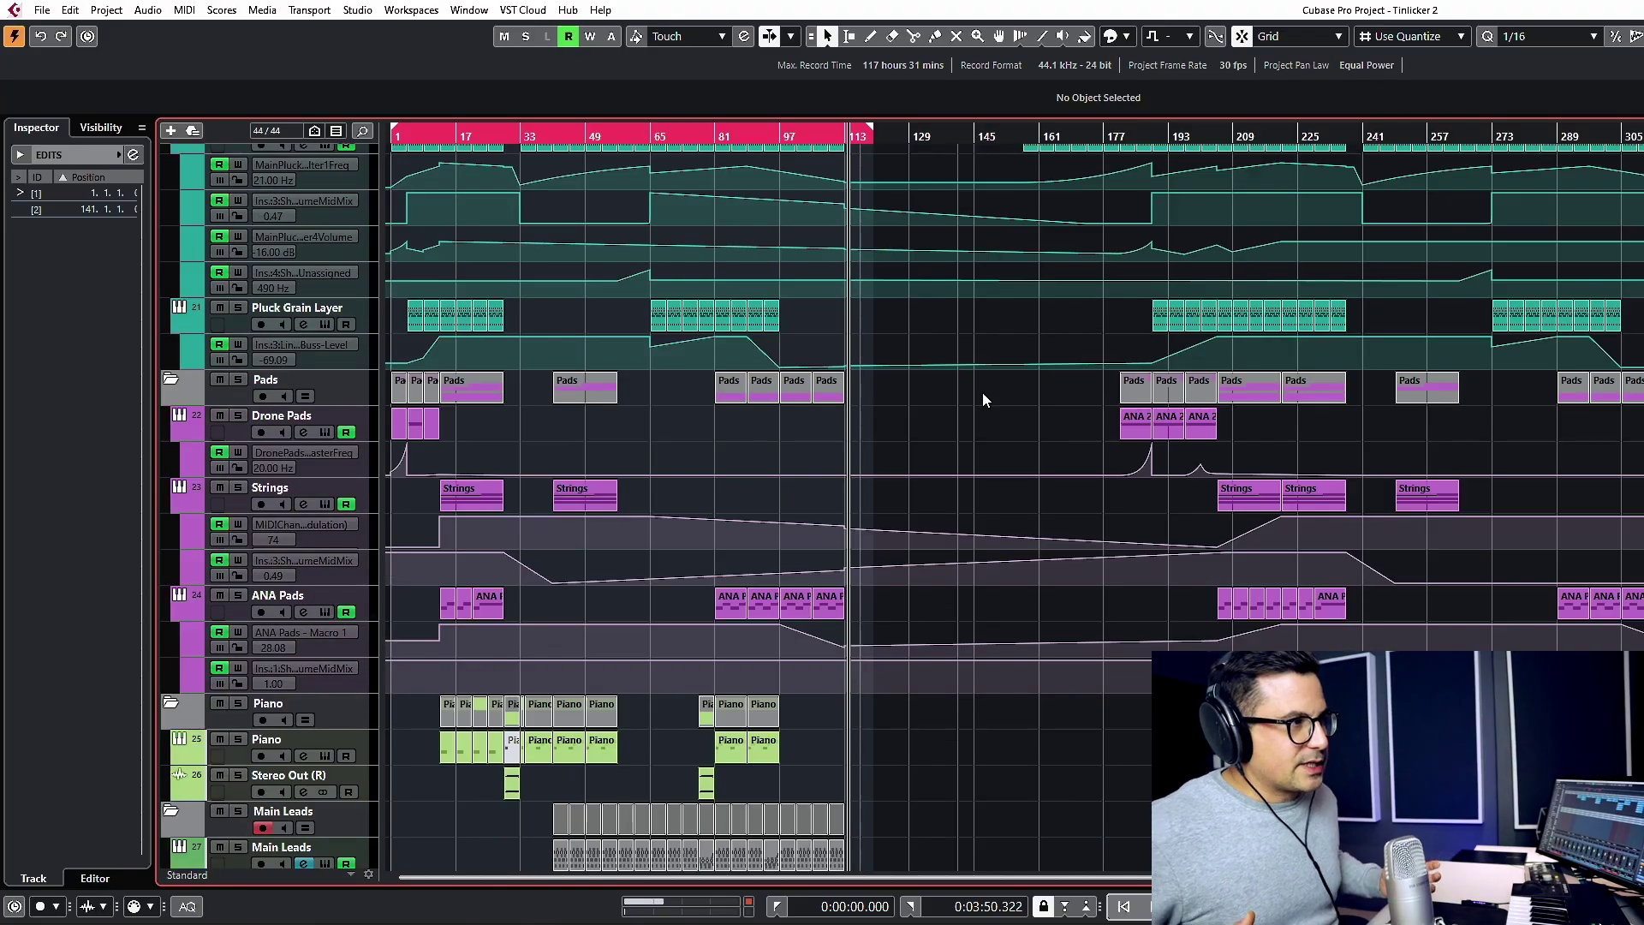
pyautogui.scroll(10, 982, 392)
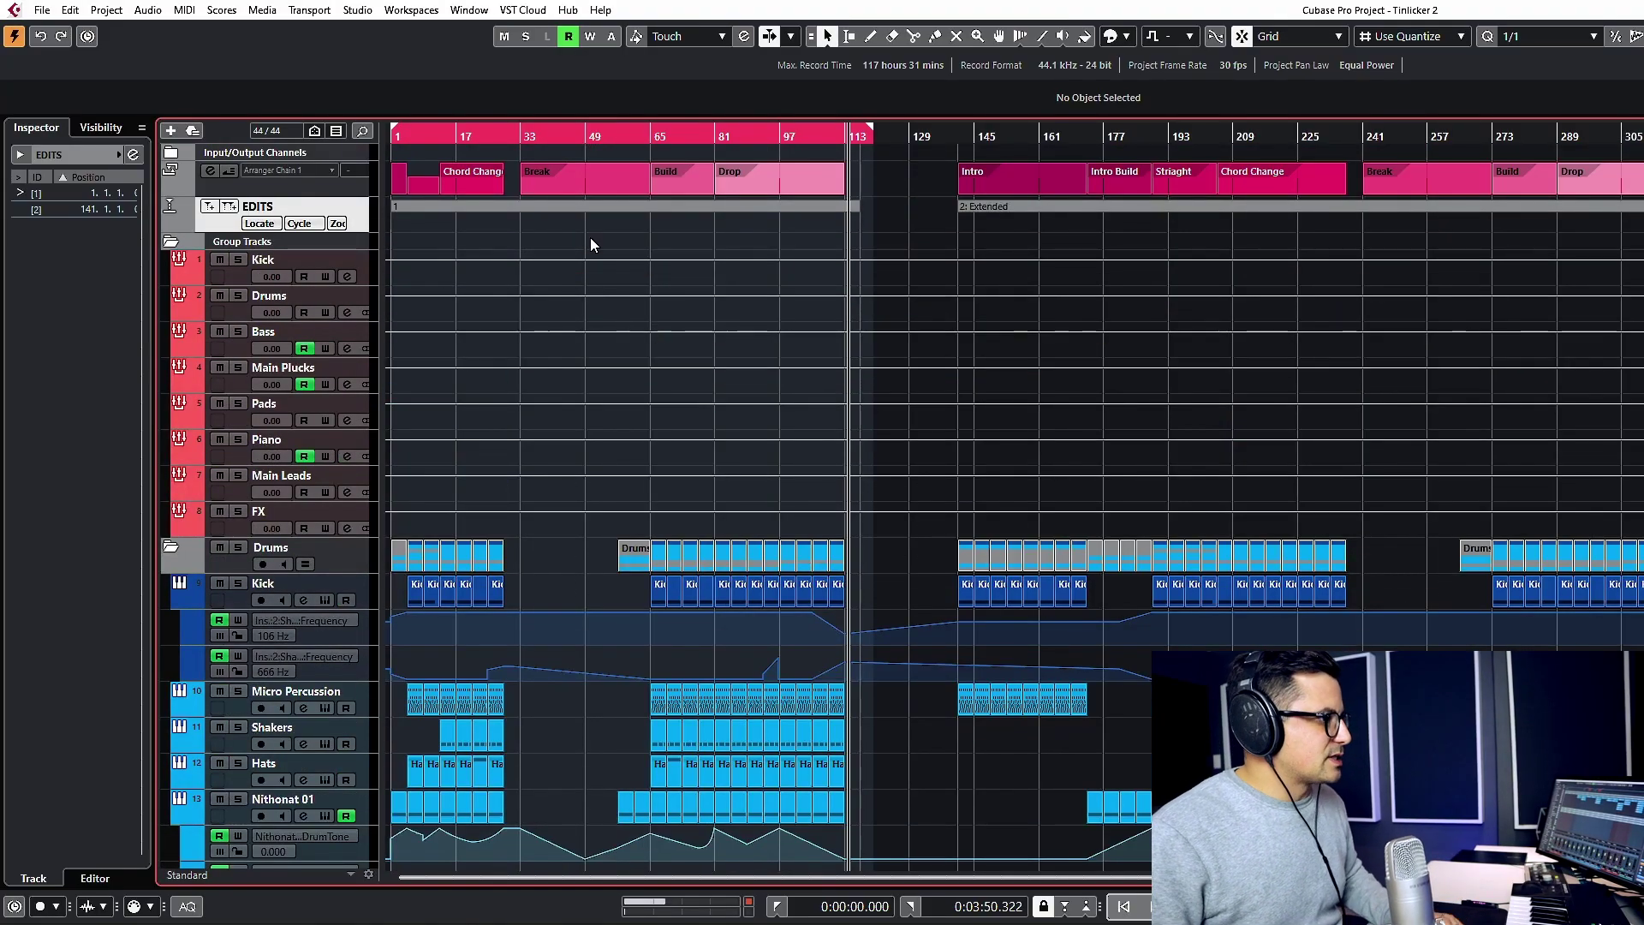
pyautogui.hotkey('alt', '1')
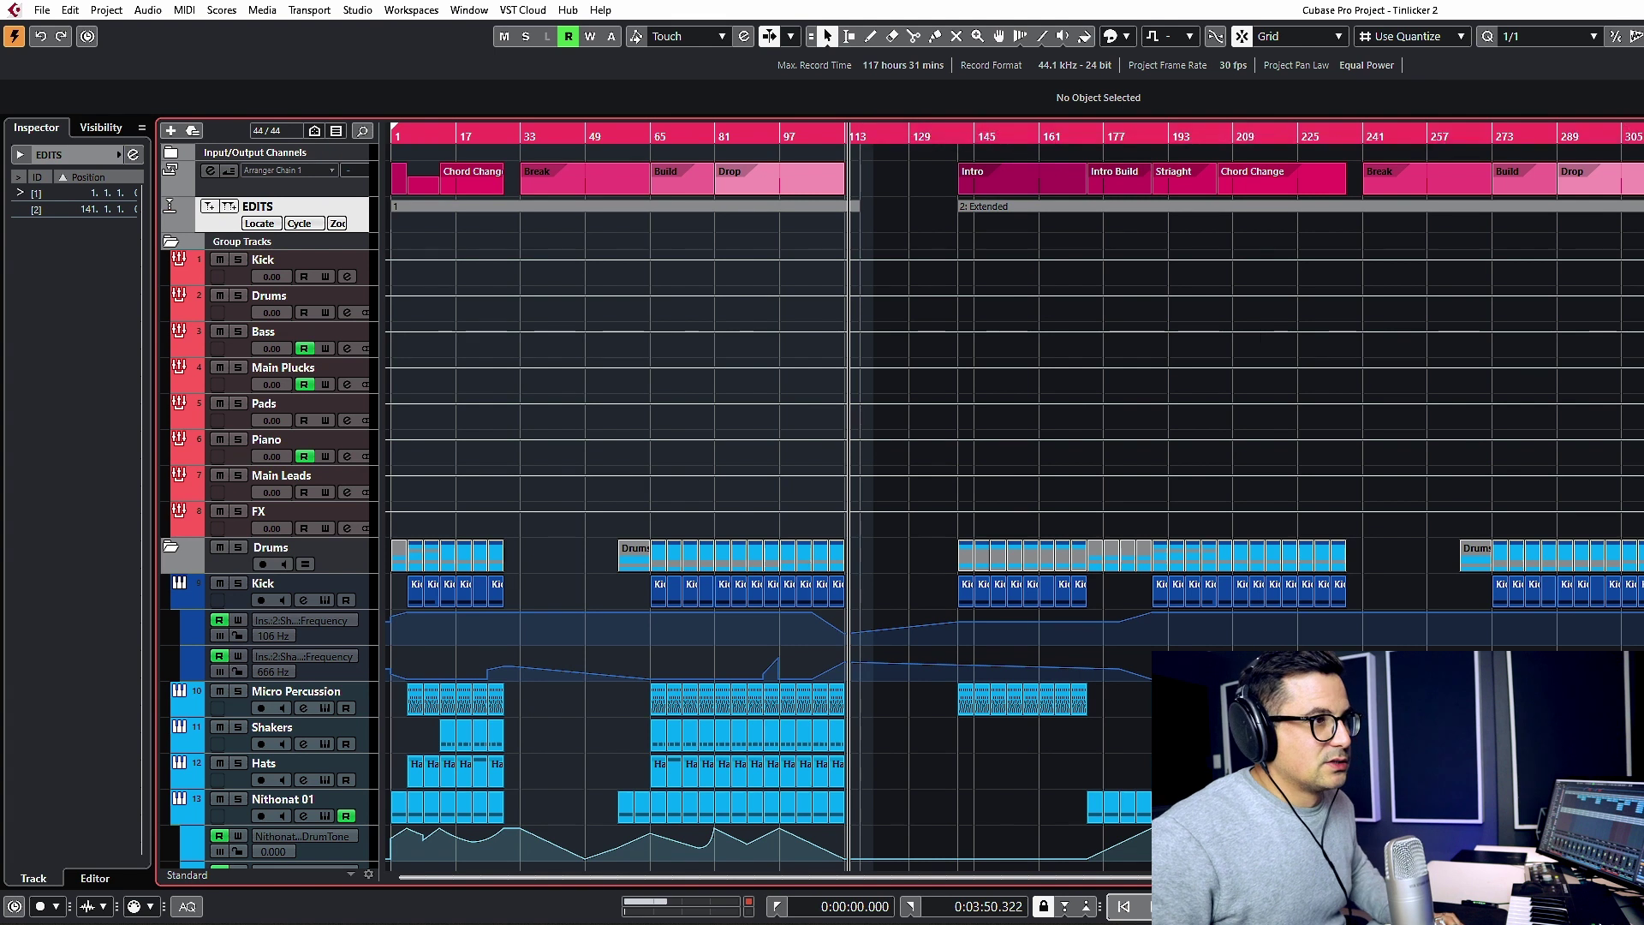
# Extend the locators to the end of the Extended version and name the first cycle marker "Radio".
pyautogui.moveTo(873, 128); pyautogui.dragTo(1643, 127)
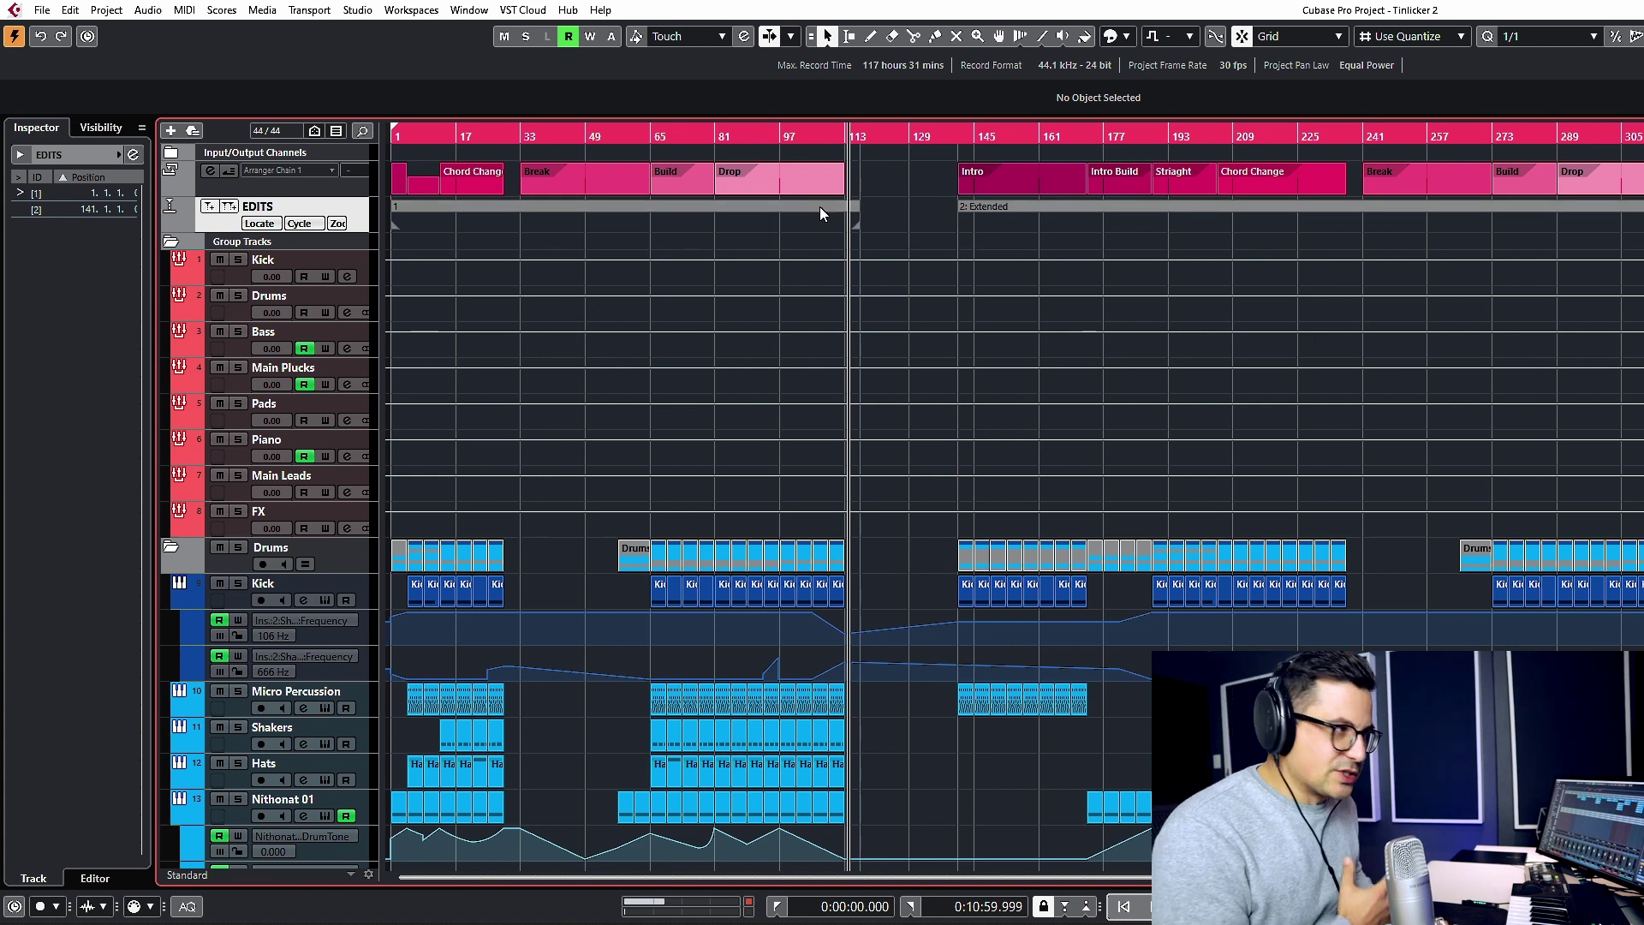
pyautogui.press('g')
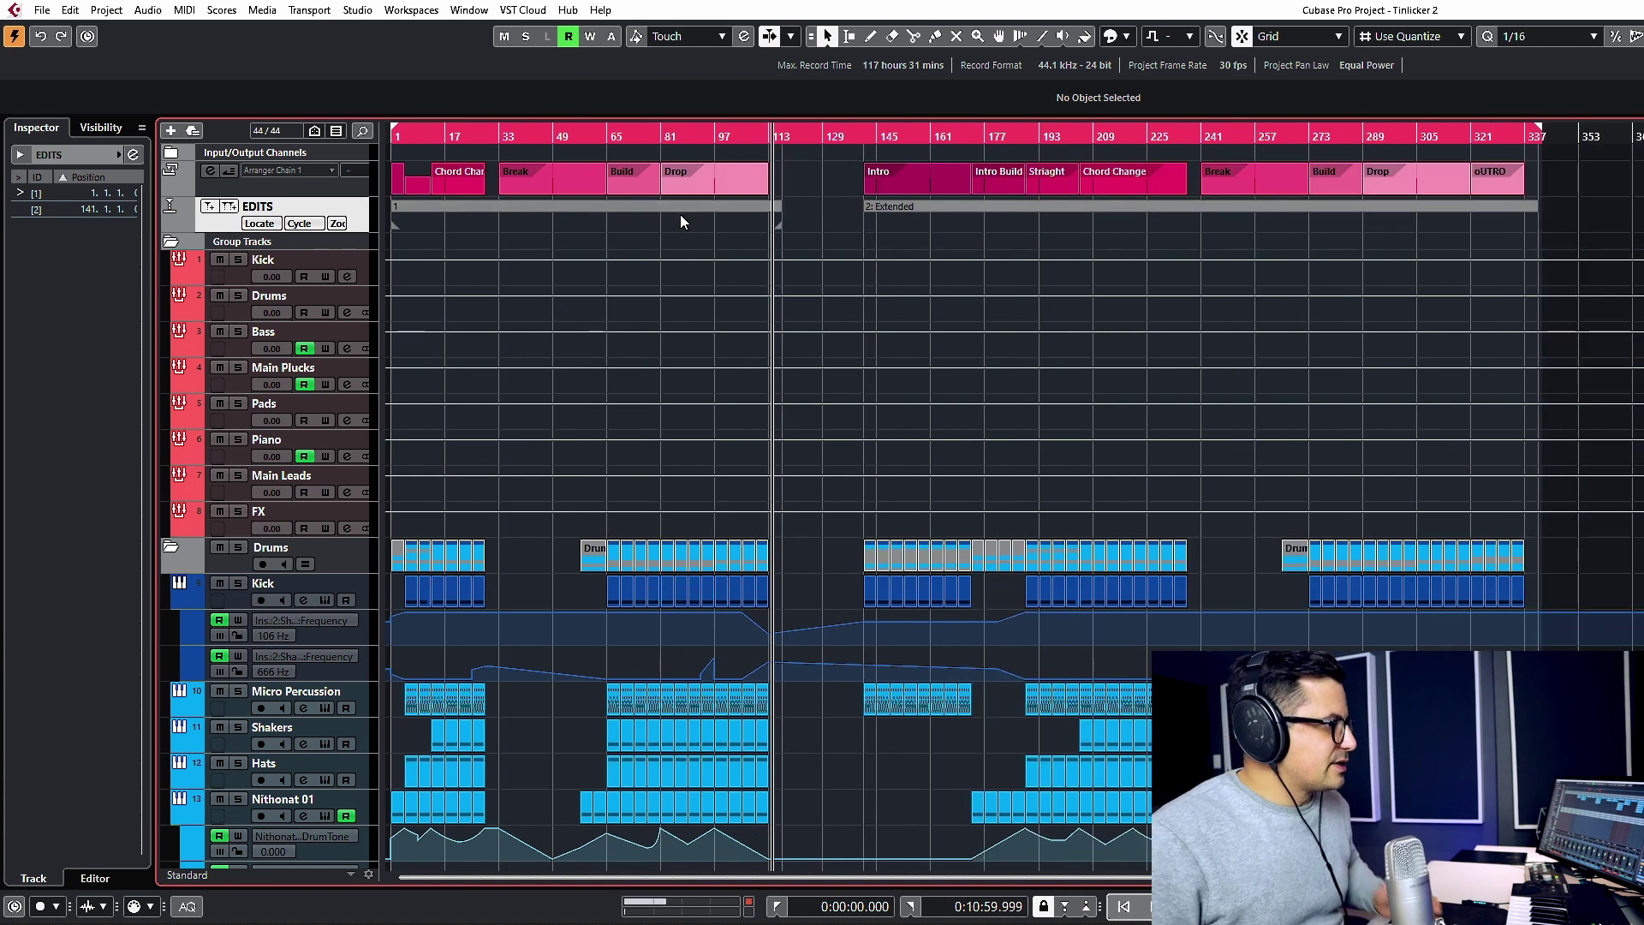
pyautogui.click(659, 205)
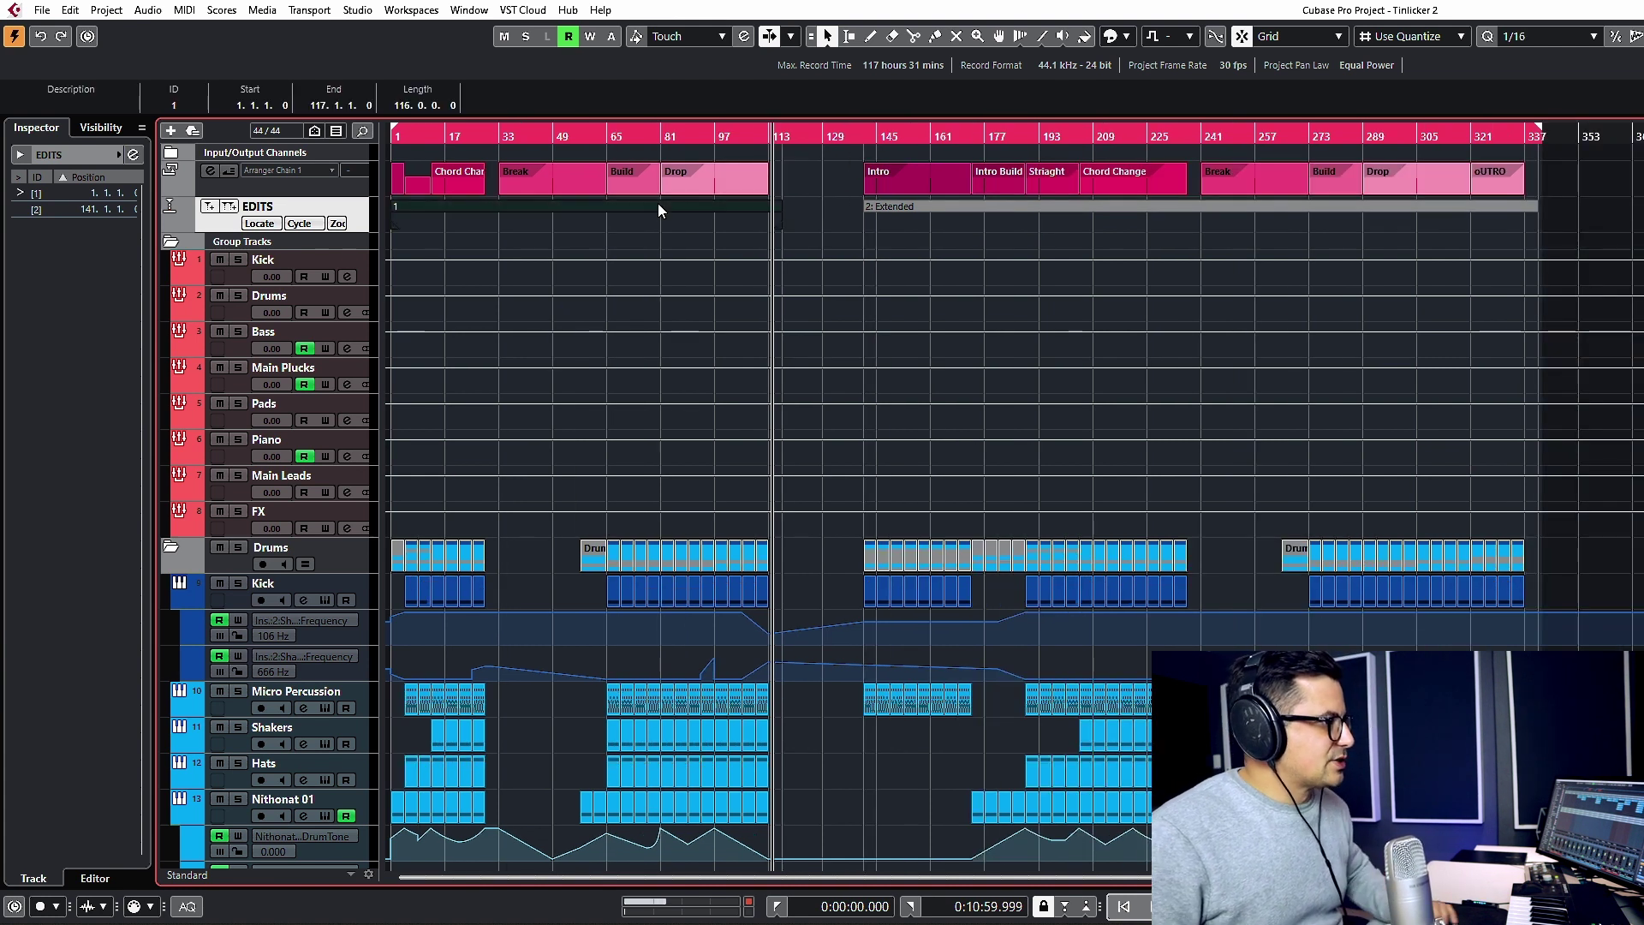
pyautogui.click(95, 101)
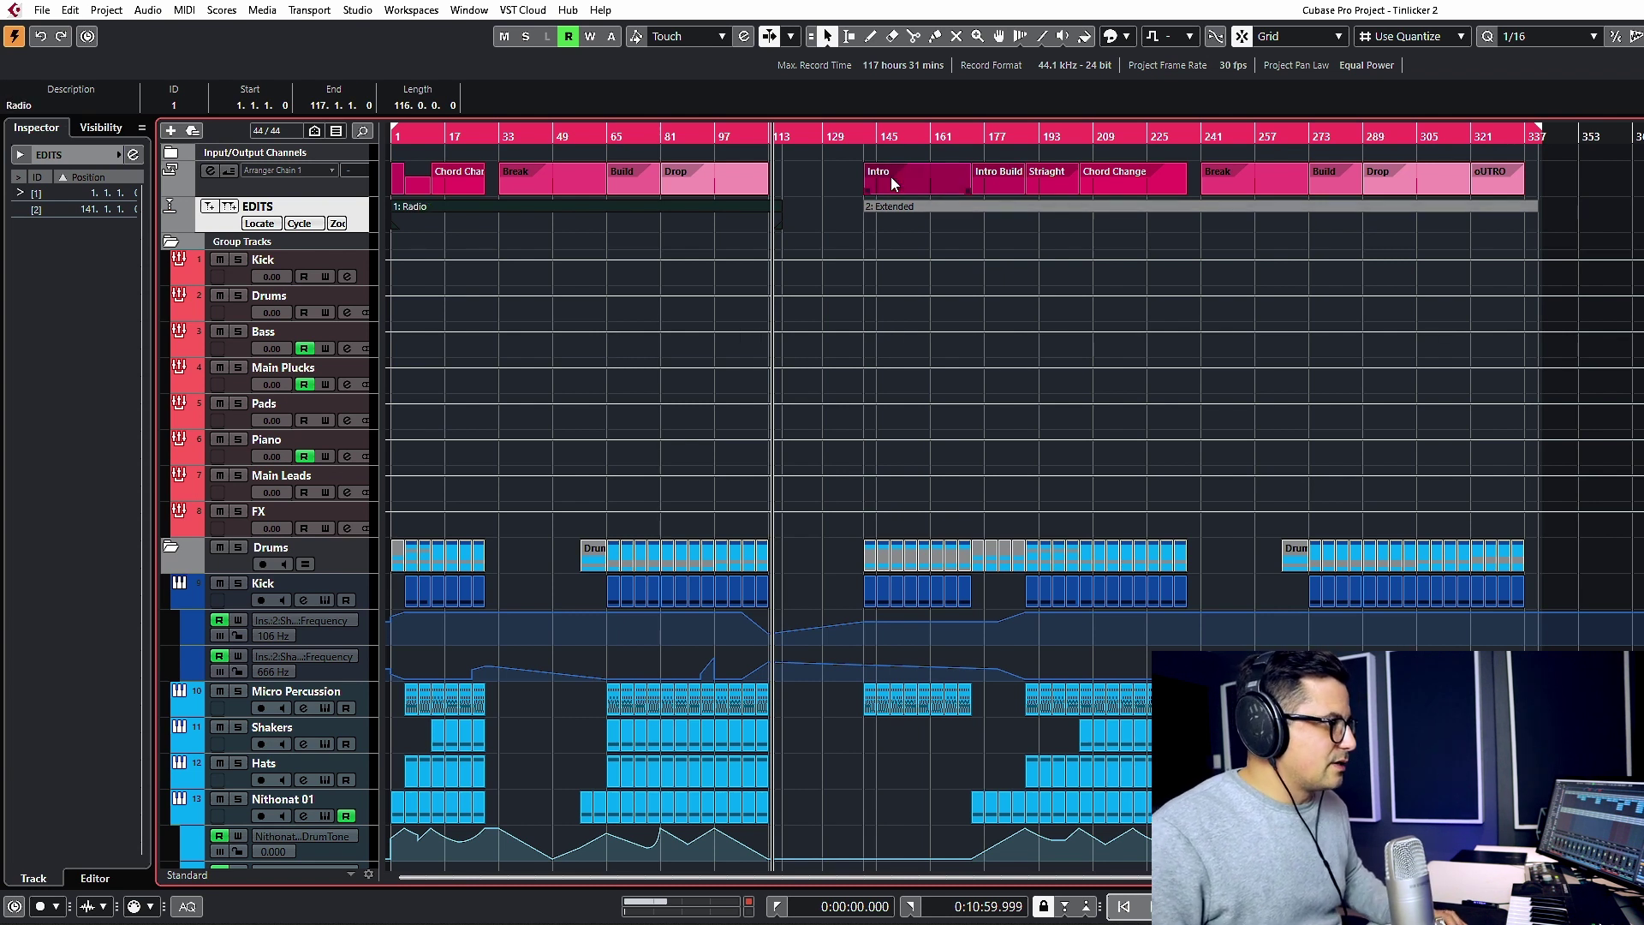
# Move the start of the Extended cycle marker slightly earlier, to 140.3.1.
pyautogui.click(869, 210)
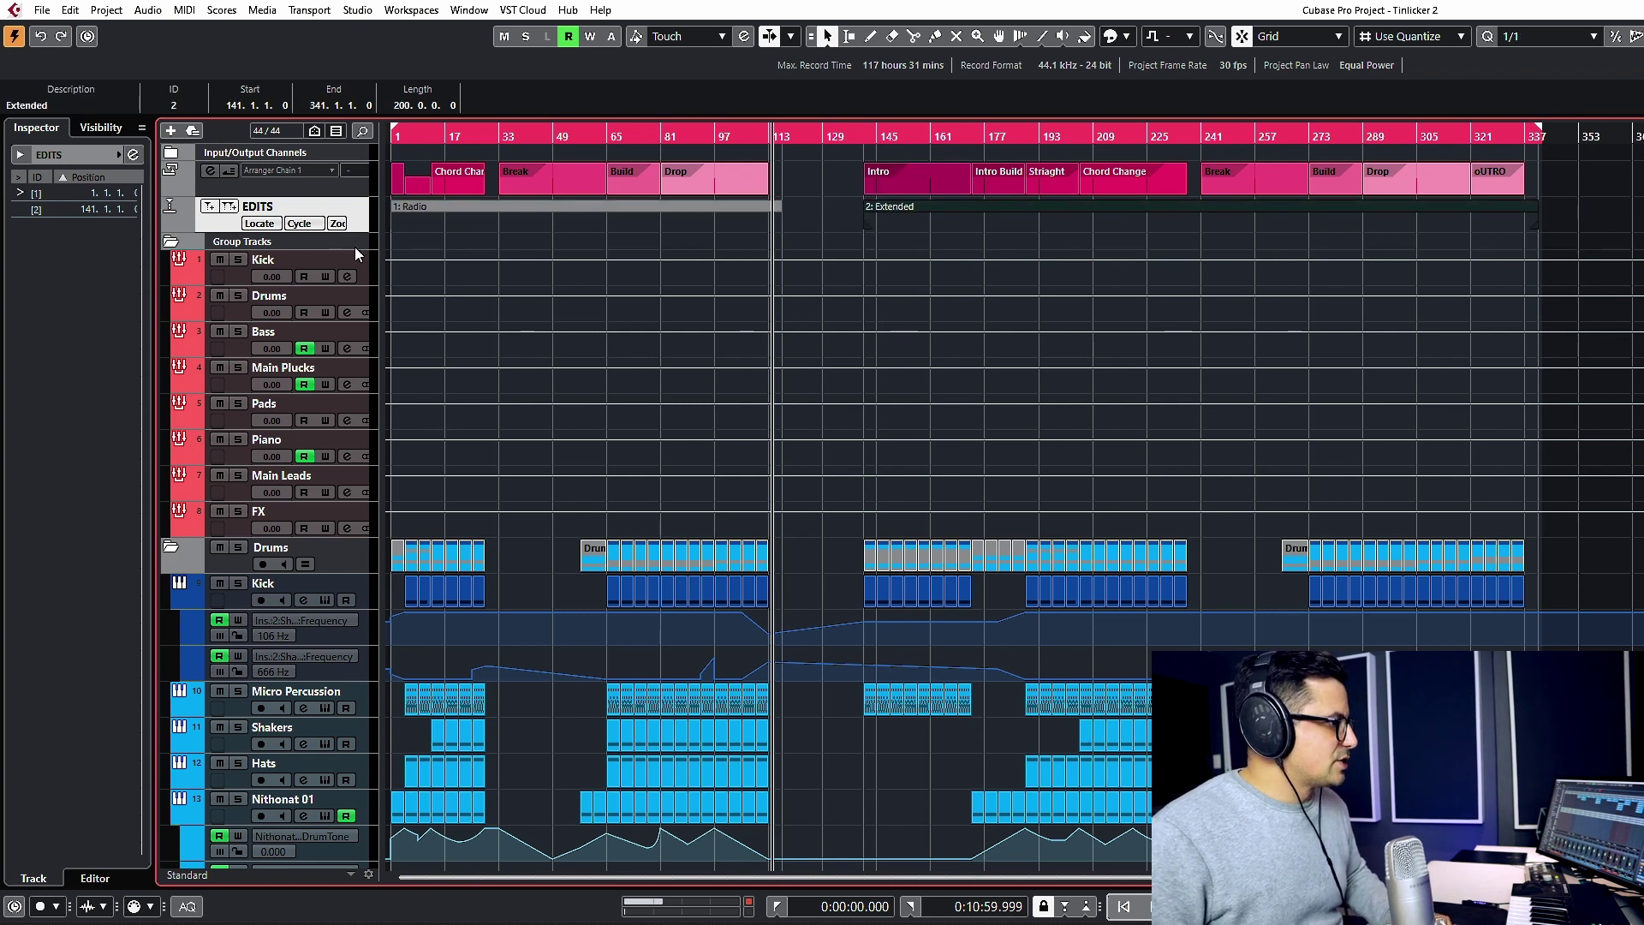
pyautogui.click(411, 212)
pyautogui.press('h')
pyautogui.press('h')
pyautogui.press('h')
pyautogui.press('h')
pyautogui.press('h')
pyautogui.press('h')
pyautogui.press('h')
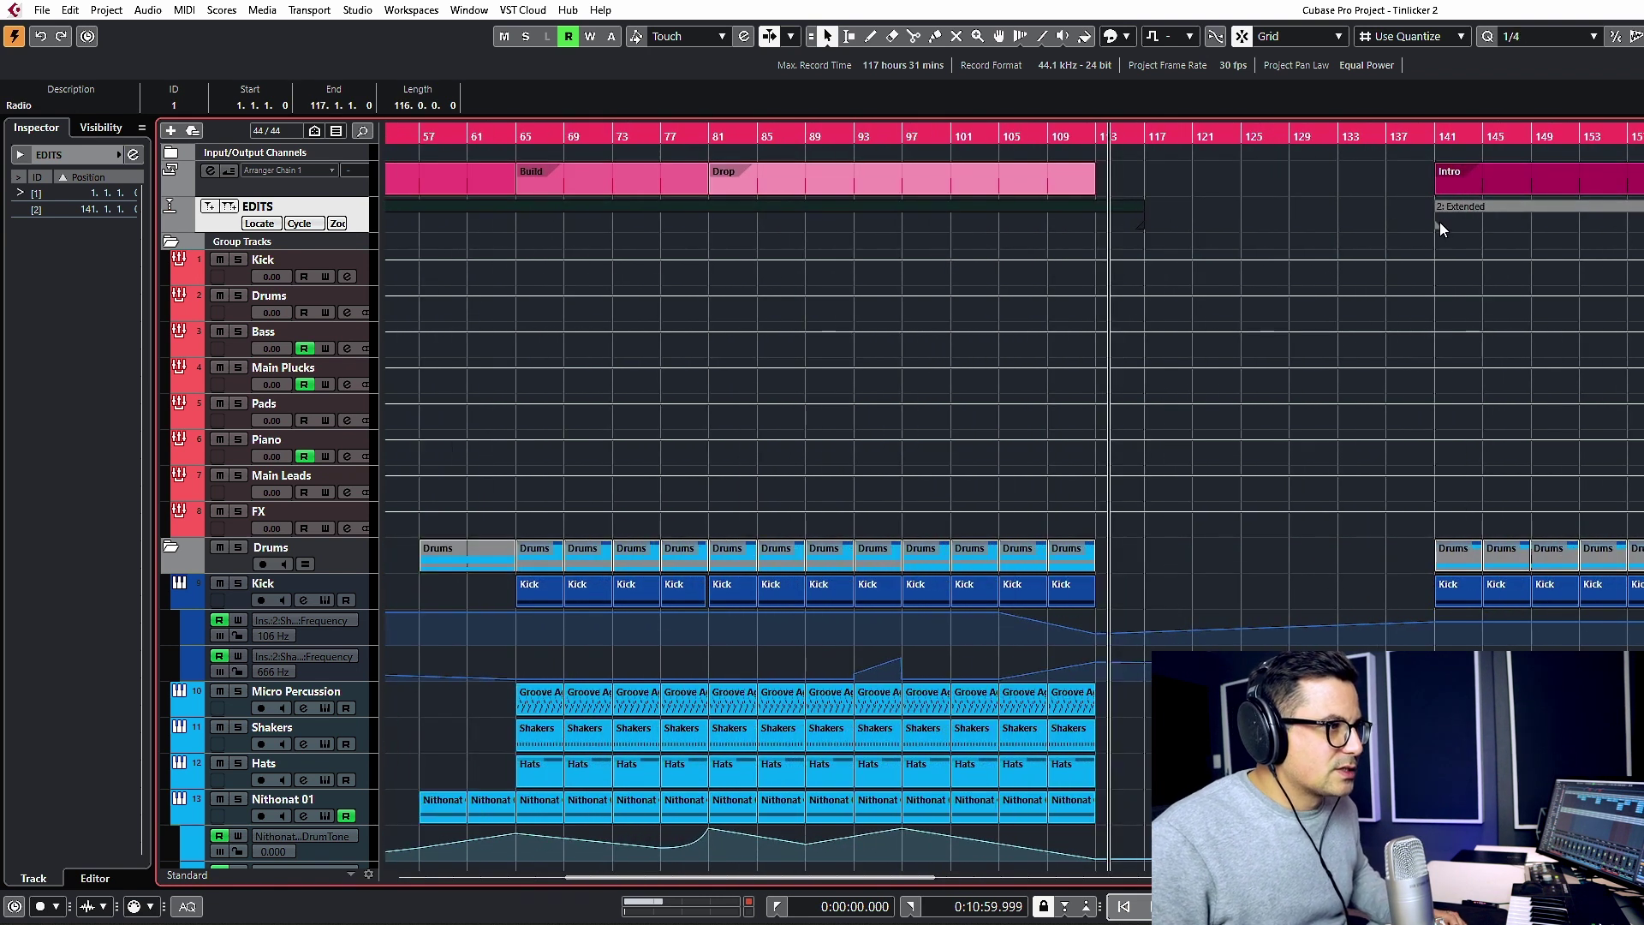
pyautogui.click(1435, 224)
pyautogui.moveTo(1434, 227); pyautogui.dragTo(1430, 228)
pyautogui.click(1546, 475)
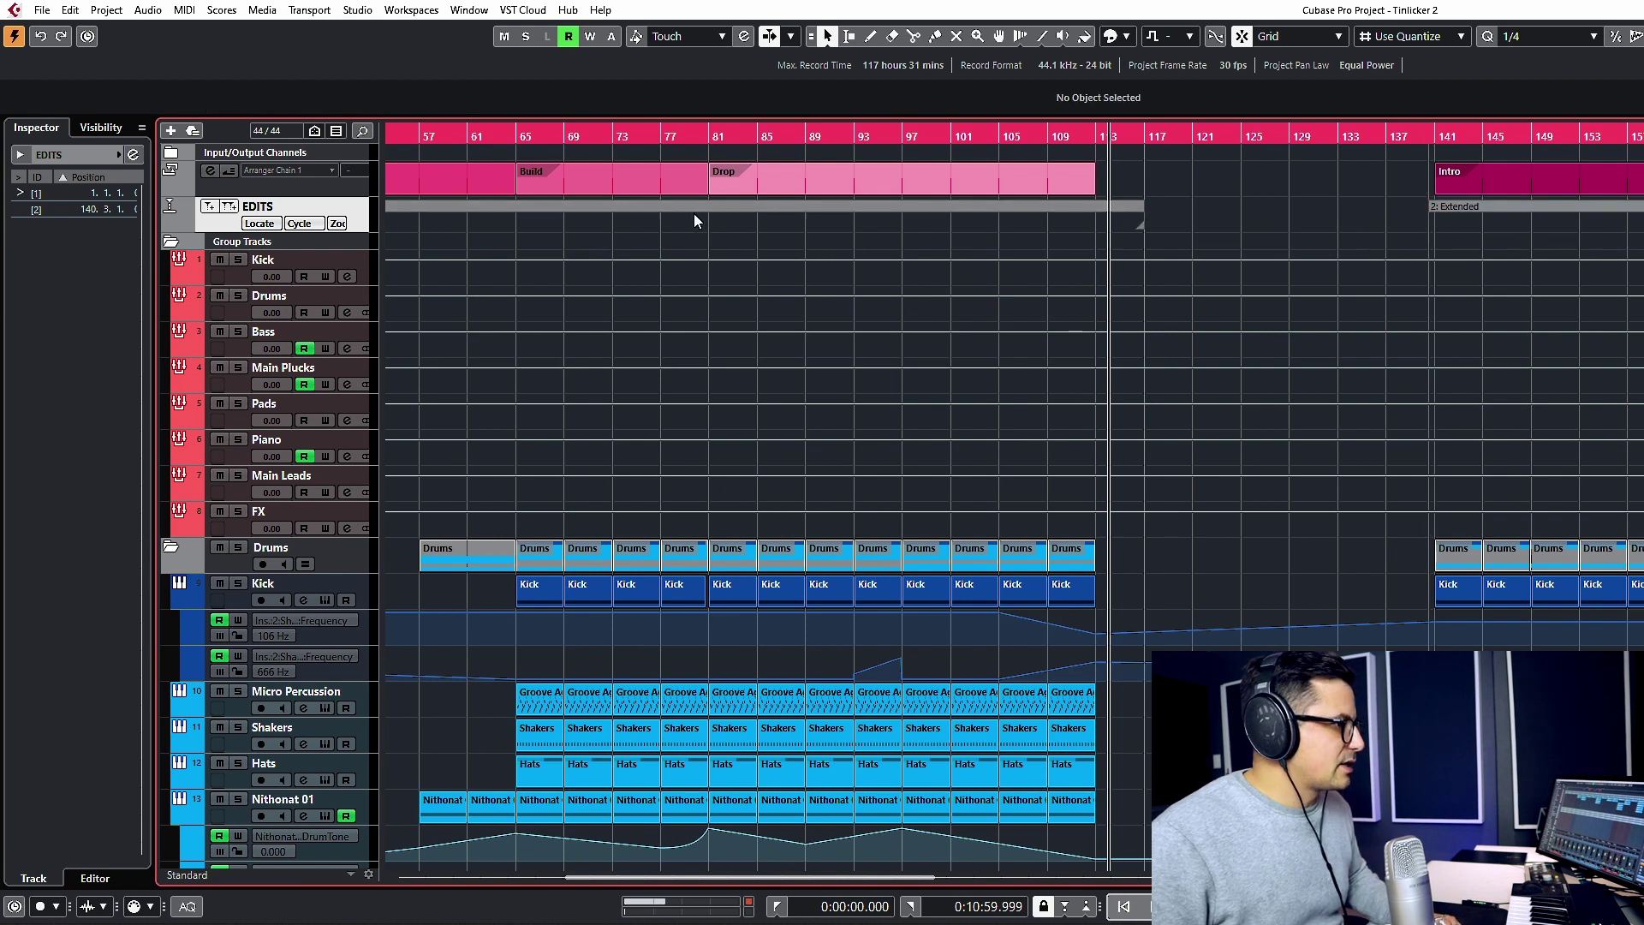
# Set the locators around the first beat of bar 1 and insert silence there across the whole project.
pyautogui.moveTo(694, 221); pyautogui.dragTo(99, 226)
pyautogui.click(466, 265)
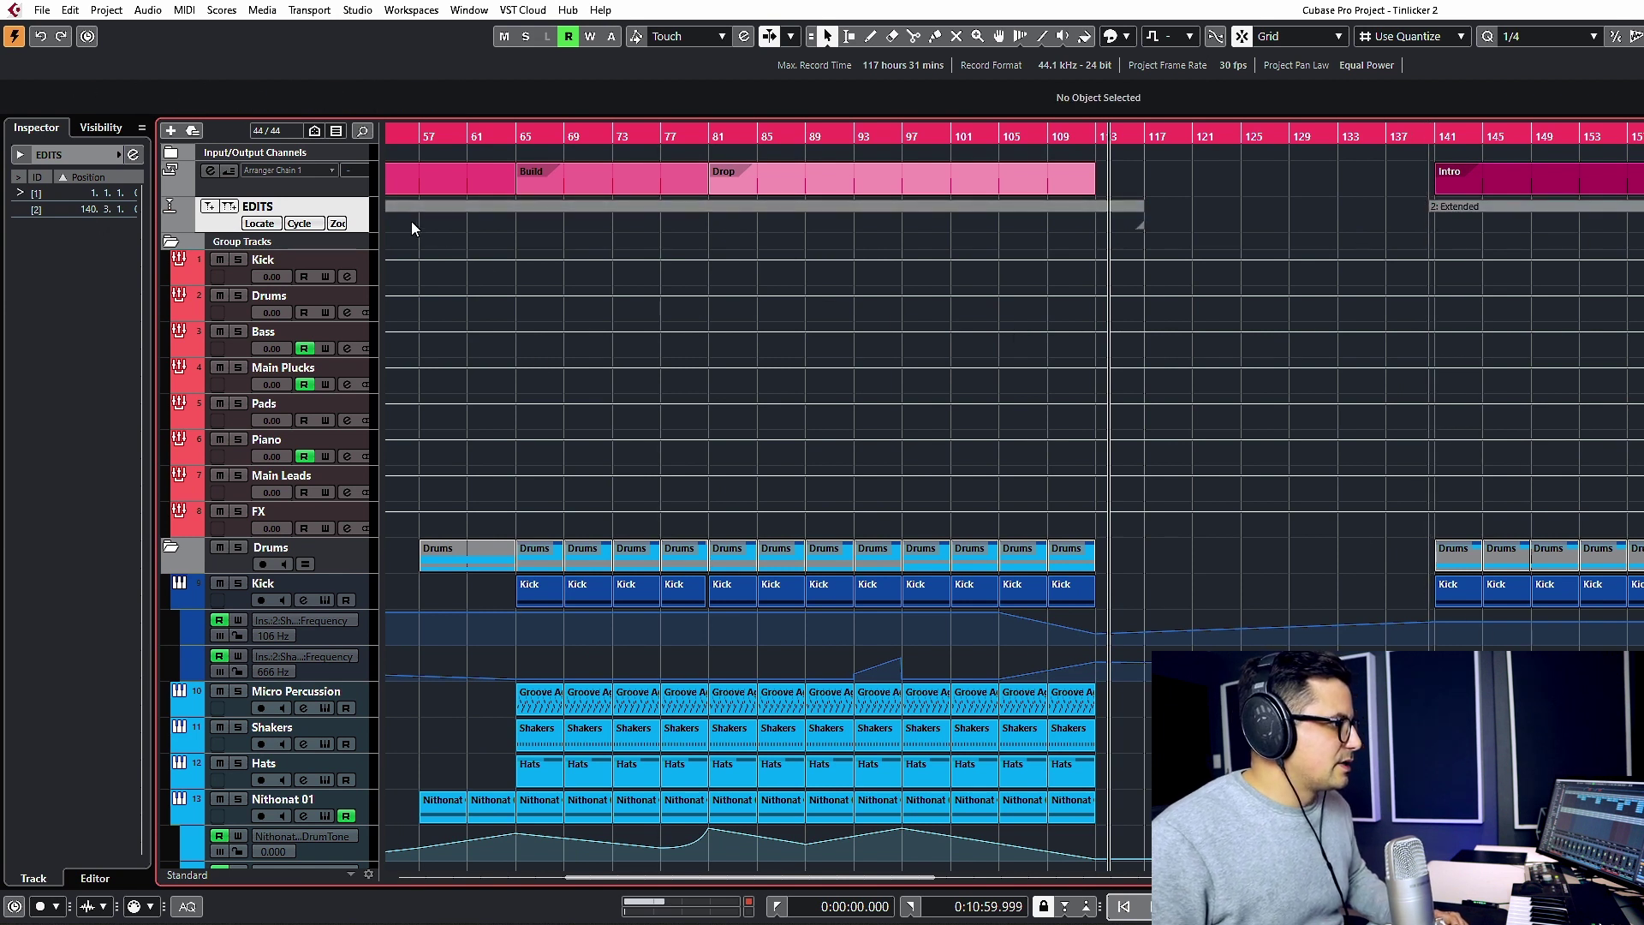
pyautogui.press('Home')
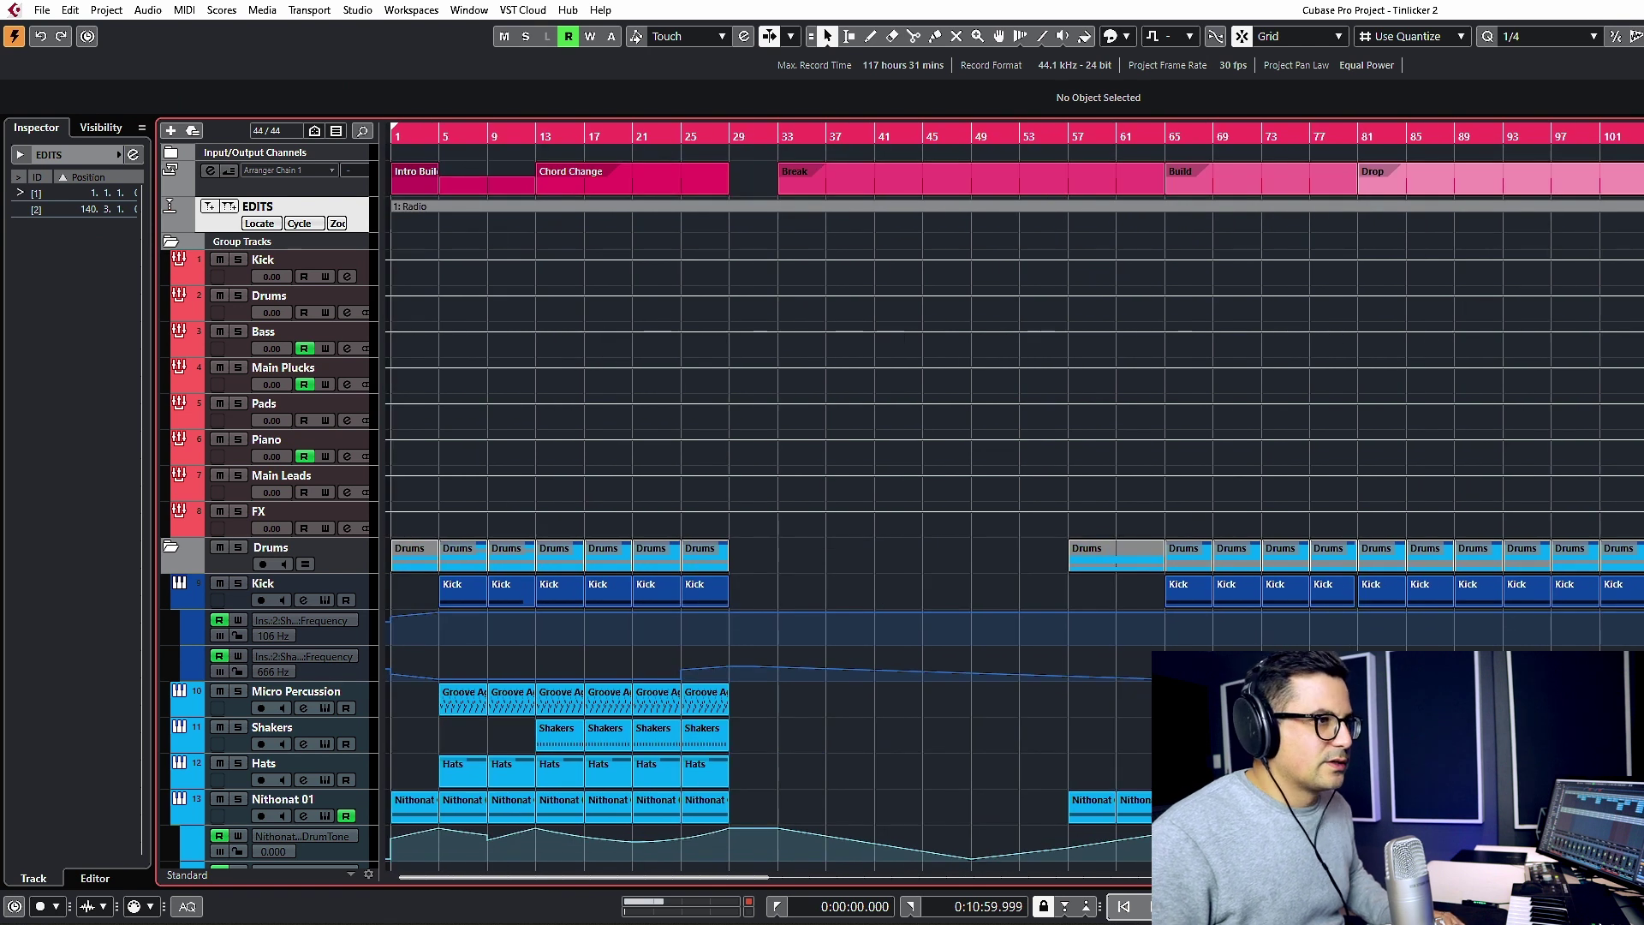
pyautogui.press('g')
pyautogui.hotkey('shift', 'f')
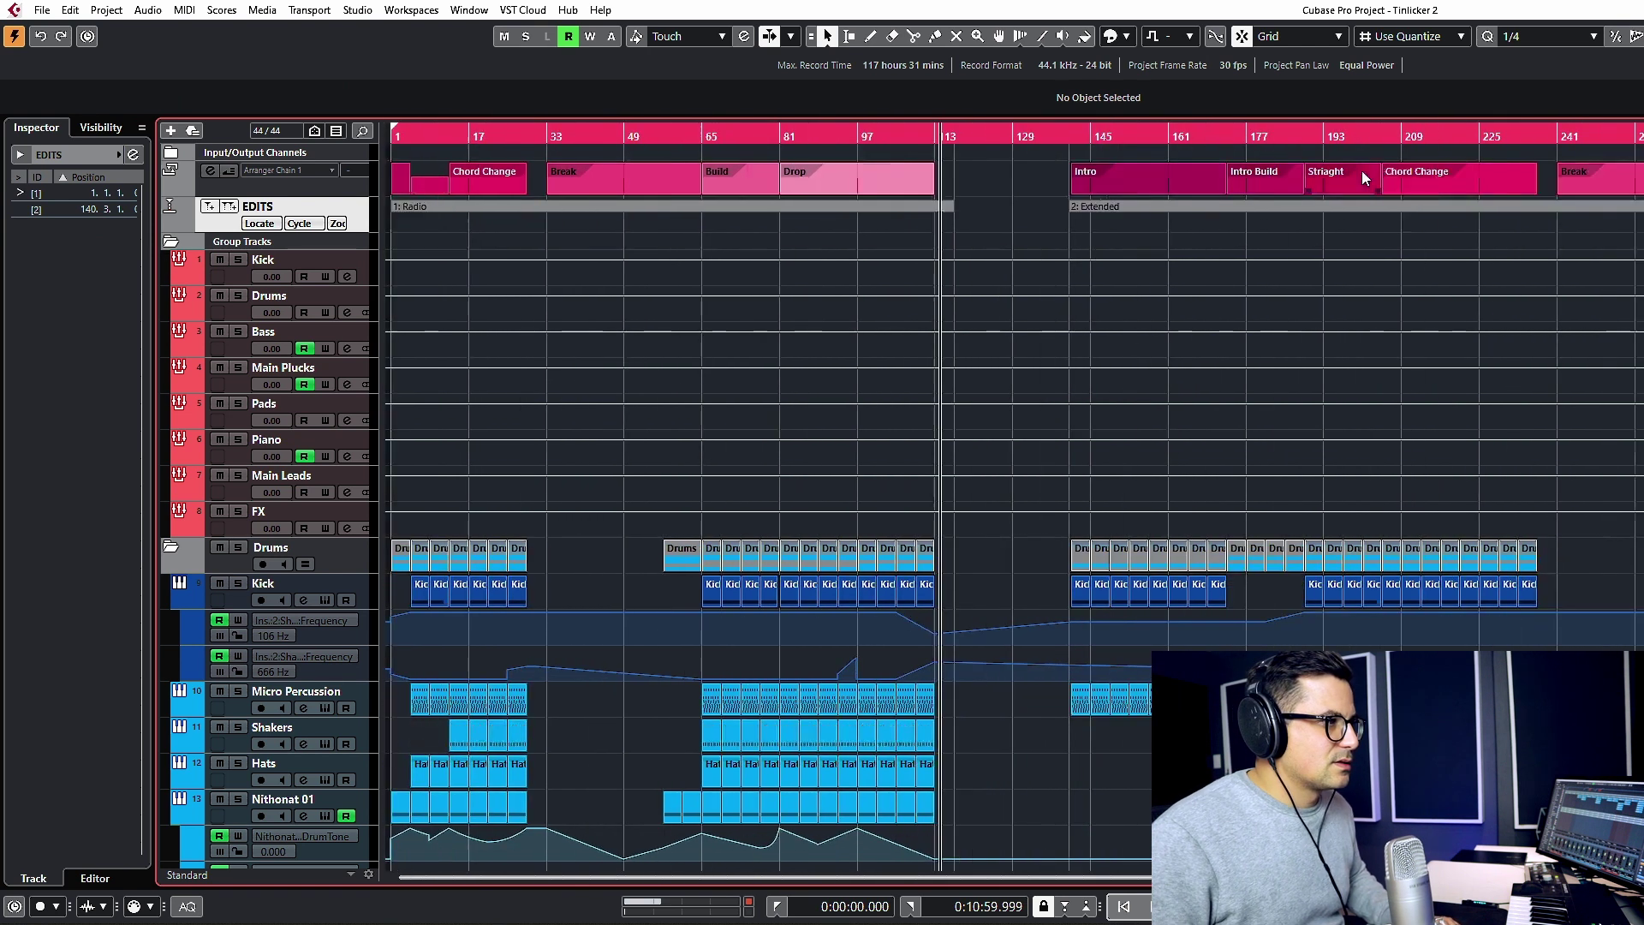
pyautogui.moveTo(1533, 120); pyautogui.dragTo(406, 150)
pyautogui.press('h')
pyautogui.press('h')
pyautogui.press('h')
pyautogui.press('h')
pyautogui.press('h')
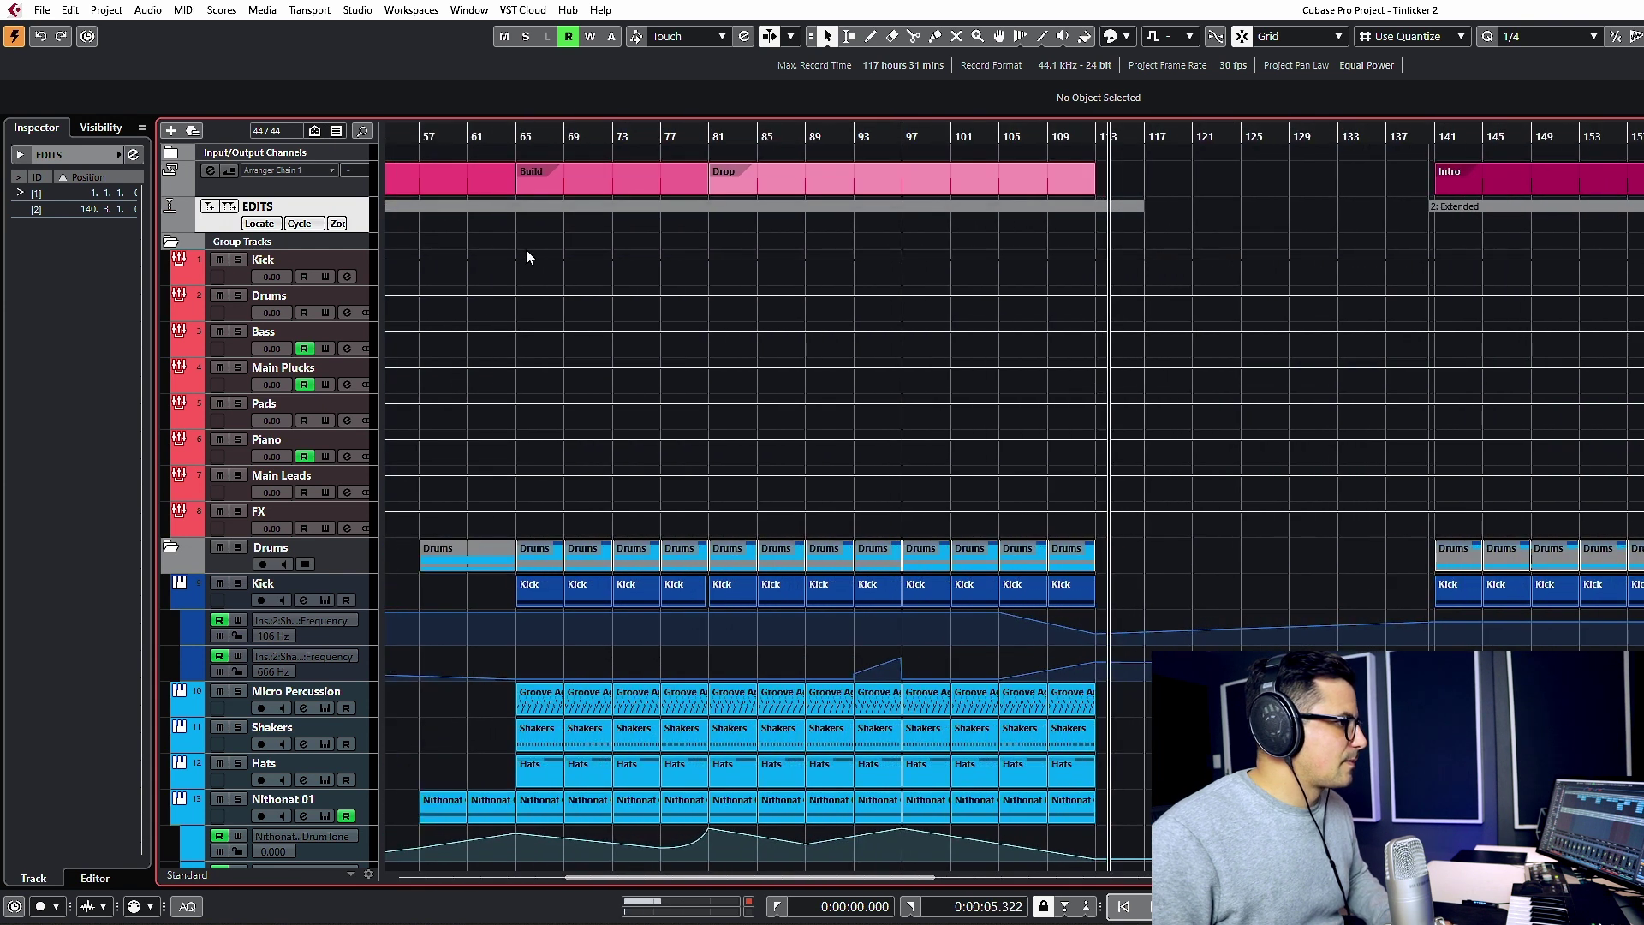
pyautogui.moveTo(422, 129); pyautogui.dragTo(396, 150)
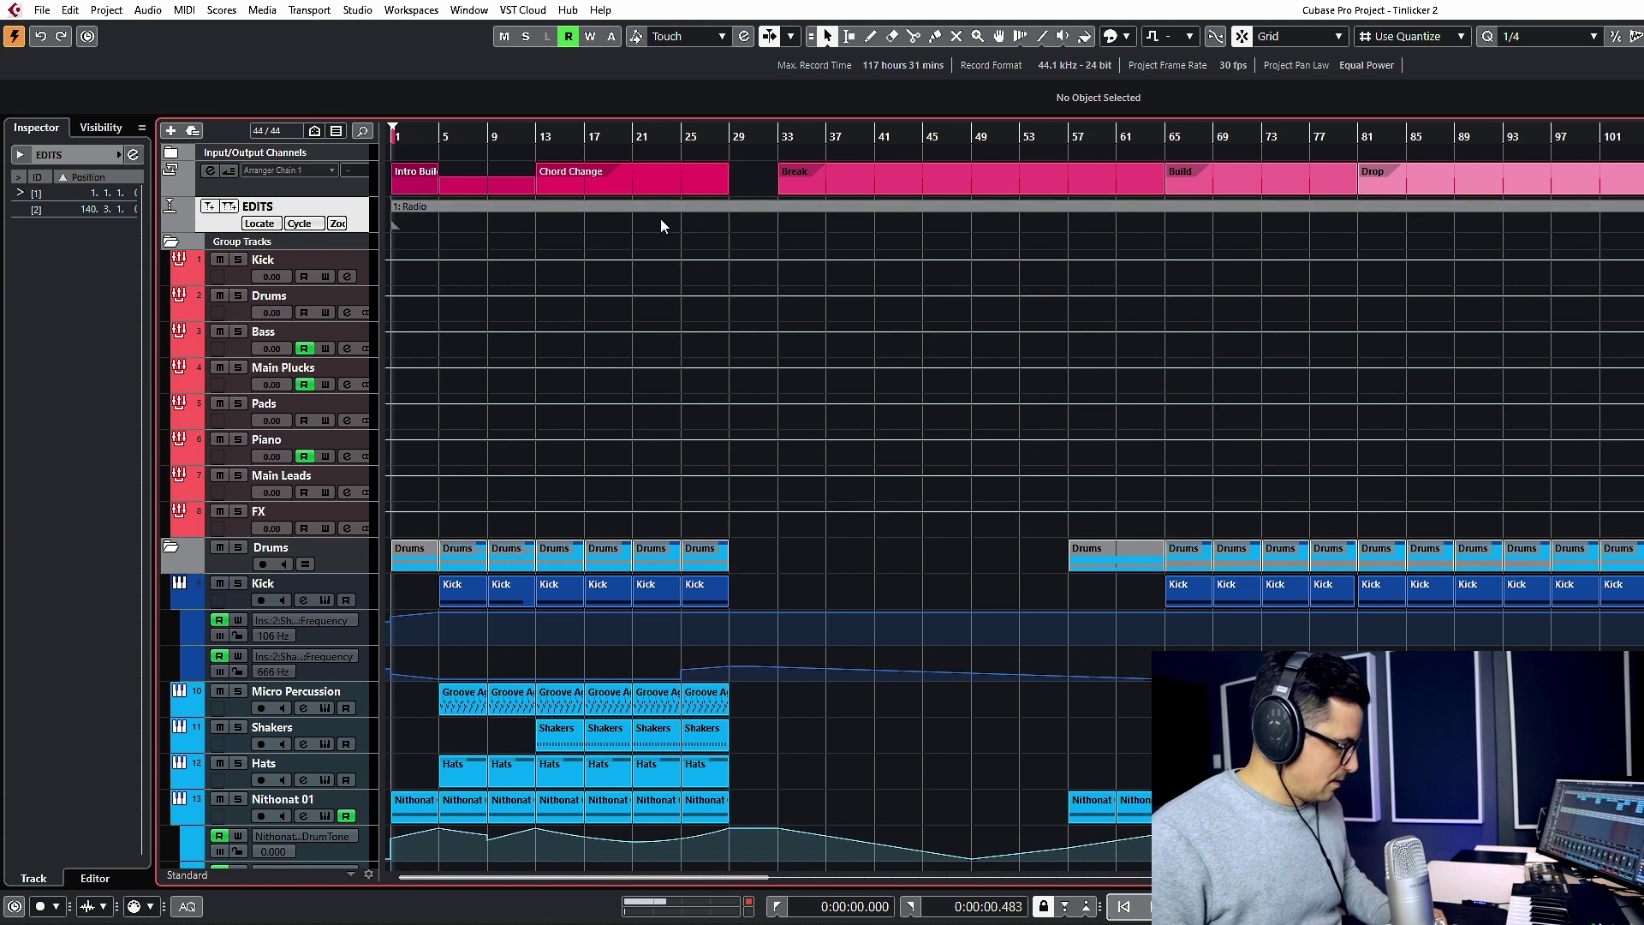
pyautogui.hotkey('ctrl', 'shift', 'e')
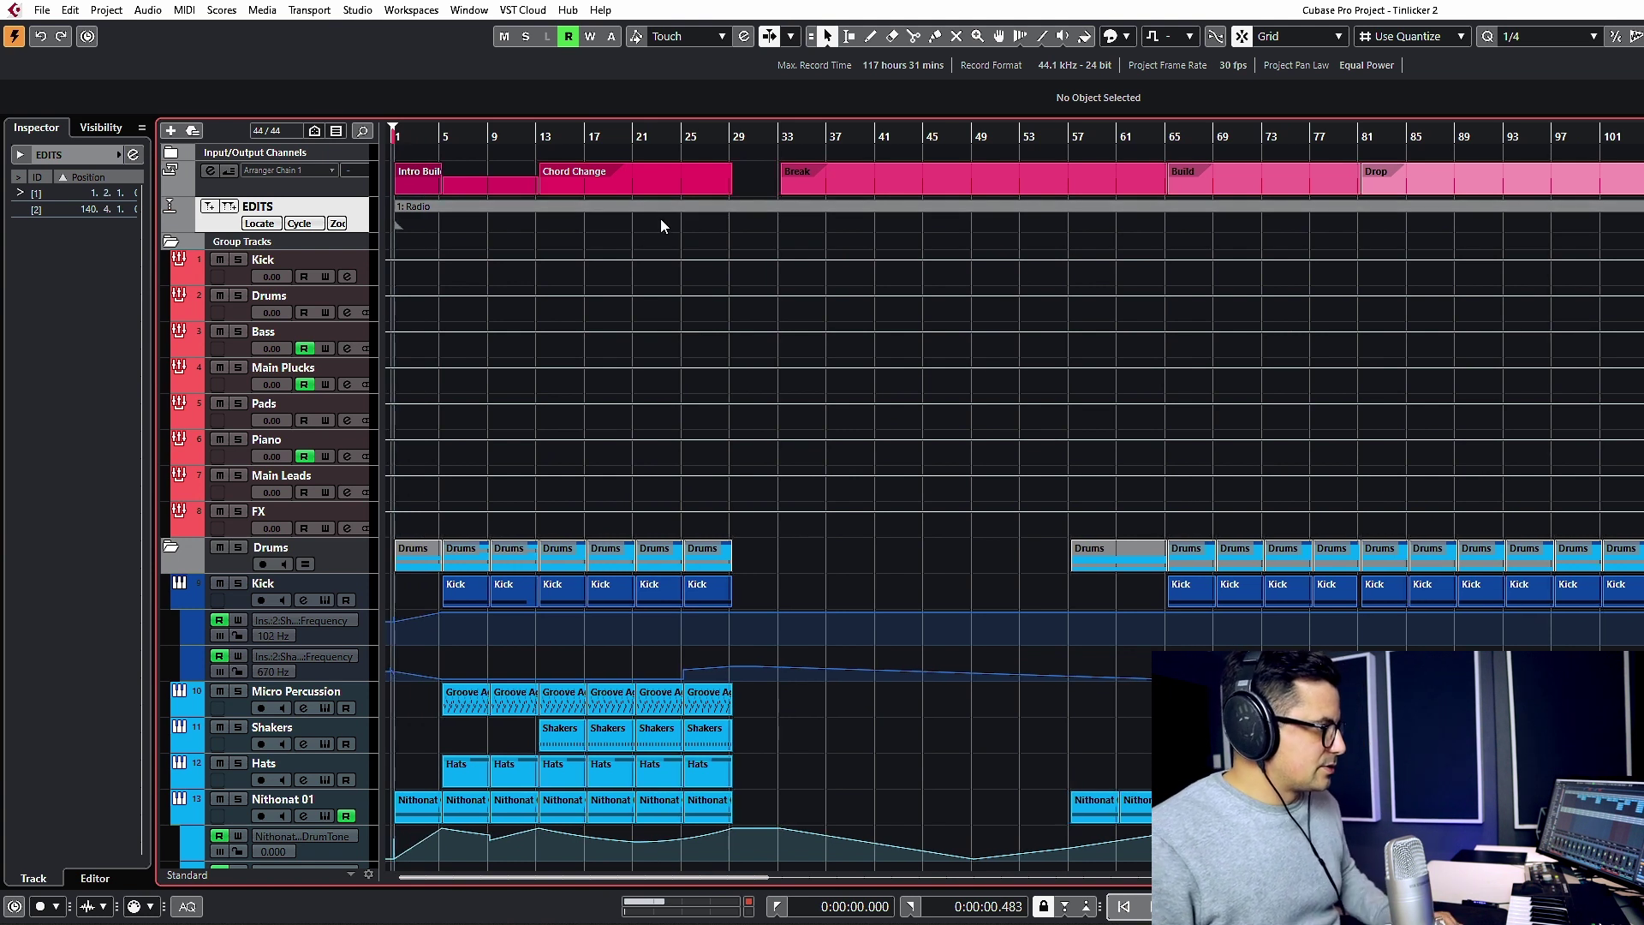
# Extend the start of the Radio cycle marker back to 1.1.1 so it includes the inserted silence.
pyautogui.press('g')
pyautogui.press('g')
pyautogui.press('g')
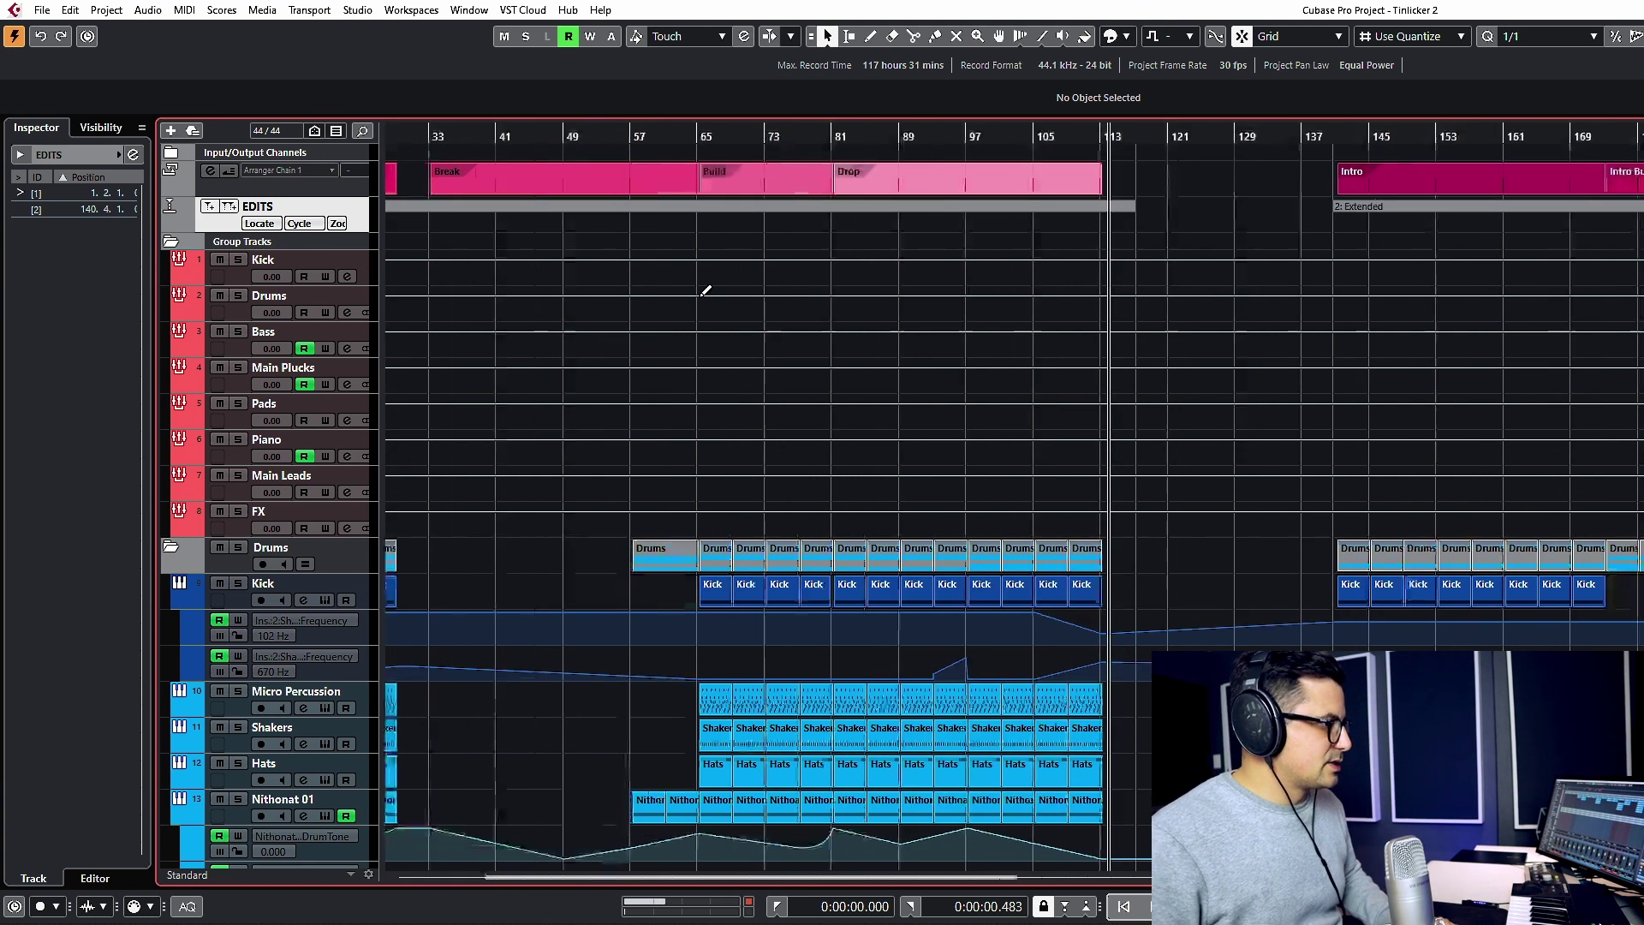
pyautogui.click(754, 209)
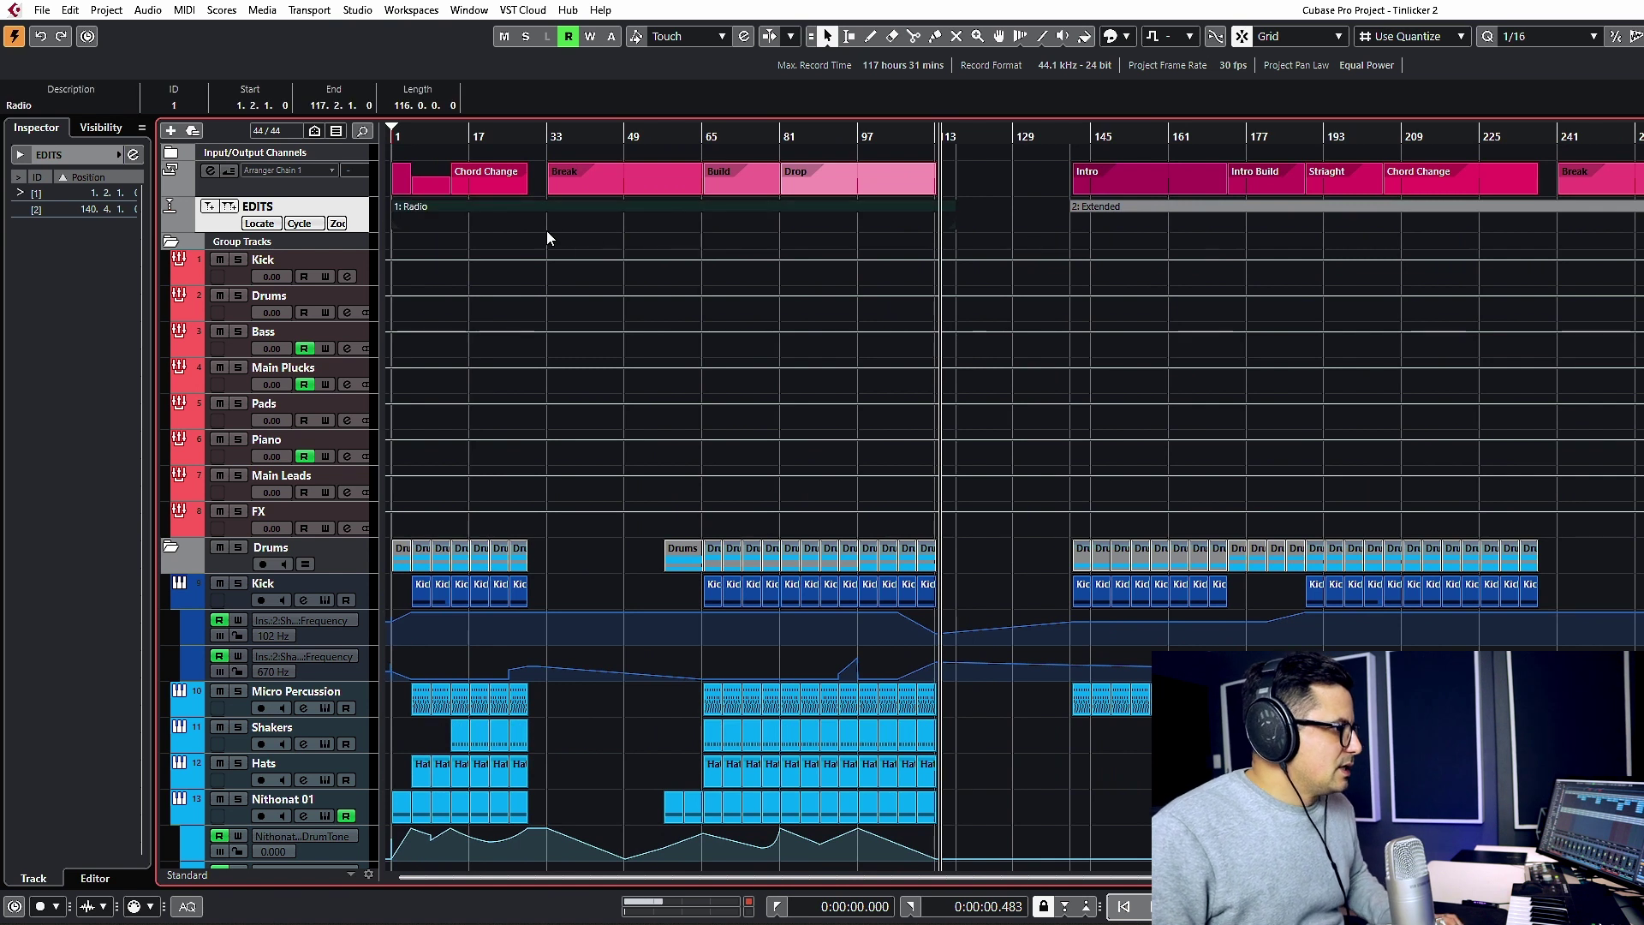
pyautogui.click(514, 231)
pyautogui.click(426, 225)
pyautogui.hotkey('alt', '5')
pyautogui.press('h')
pyautogui.press('h')
pyautogui.press('h')
pyautogui.moveTo(409, 235); pyautogui.dragTo(335, 229)
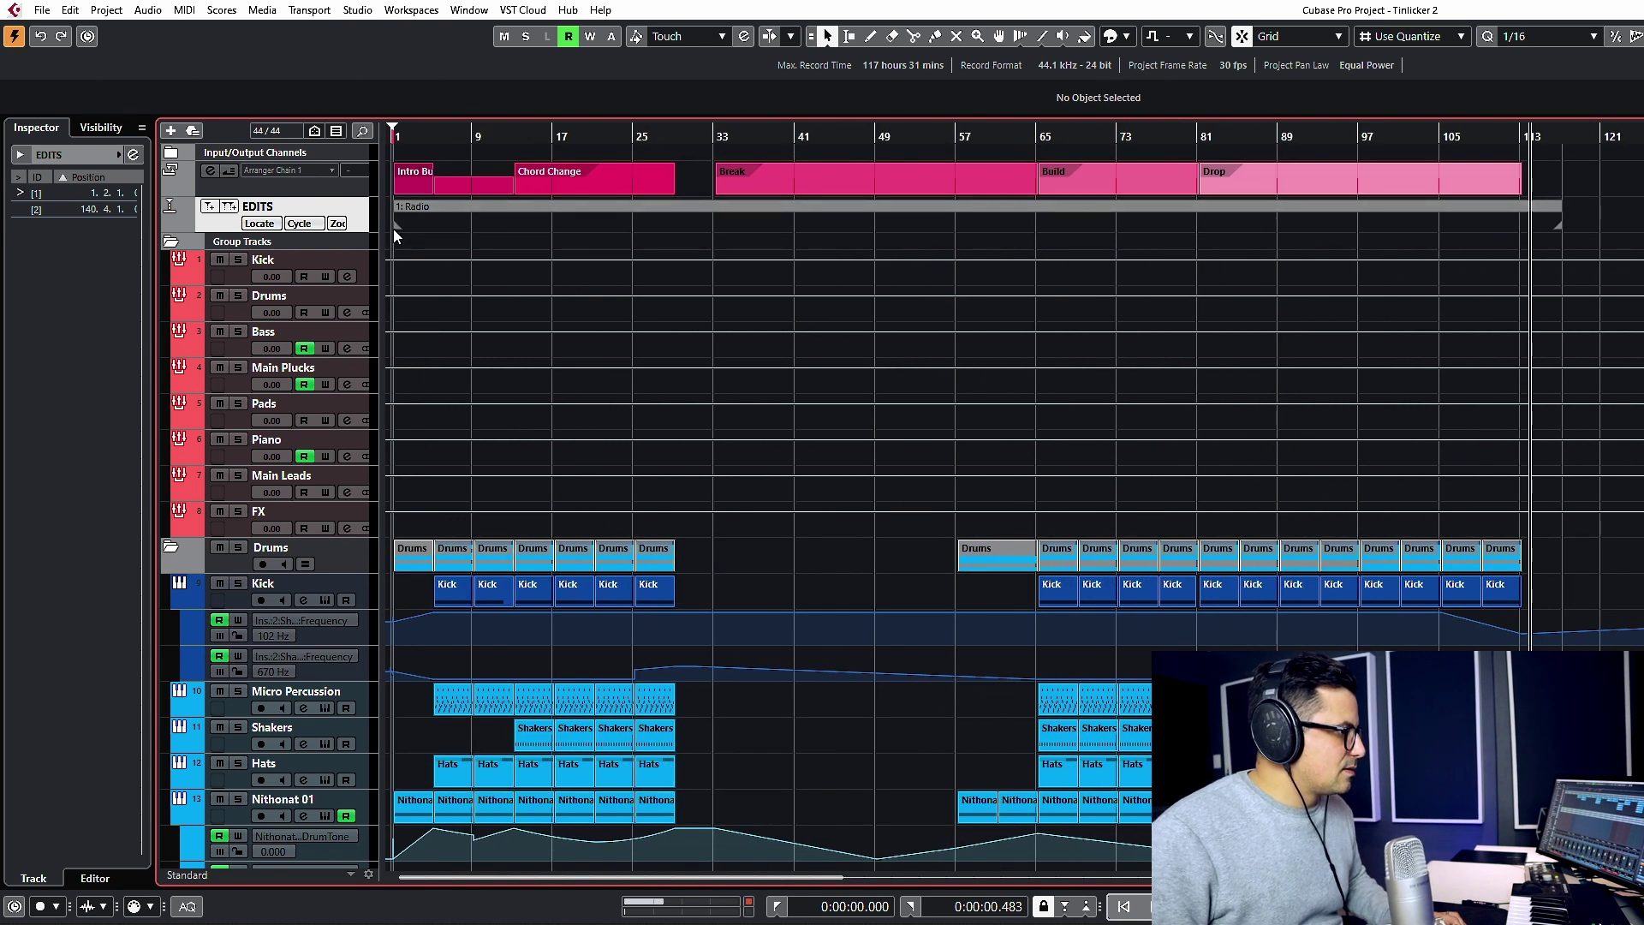
pyautogui.moveTo(396, 226); pyautogui.dragTo(377, 231)
pyautogui.click(475, 236)
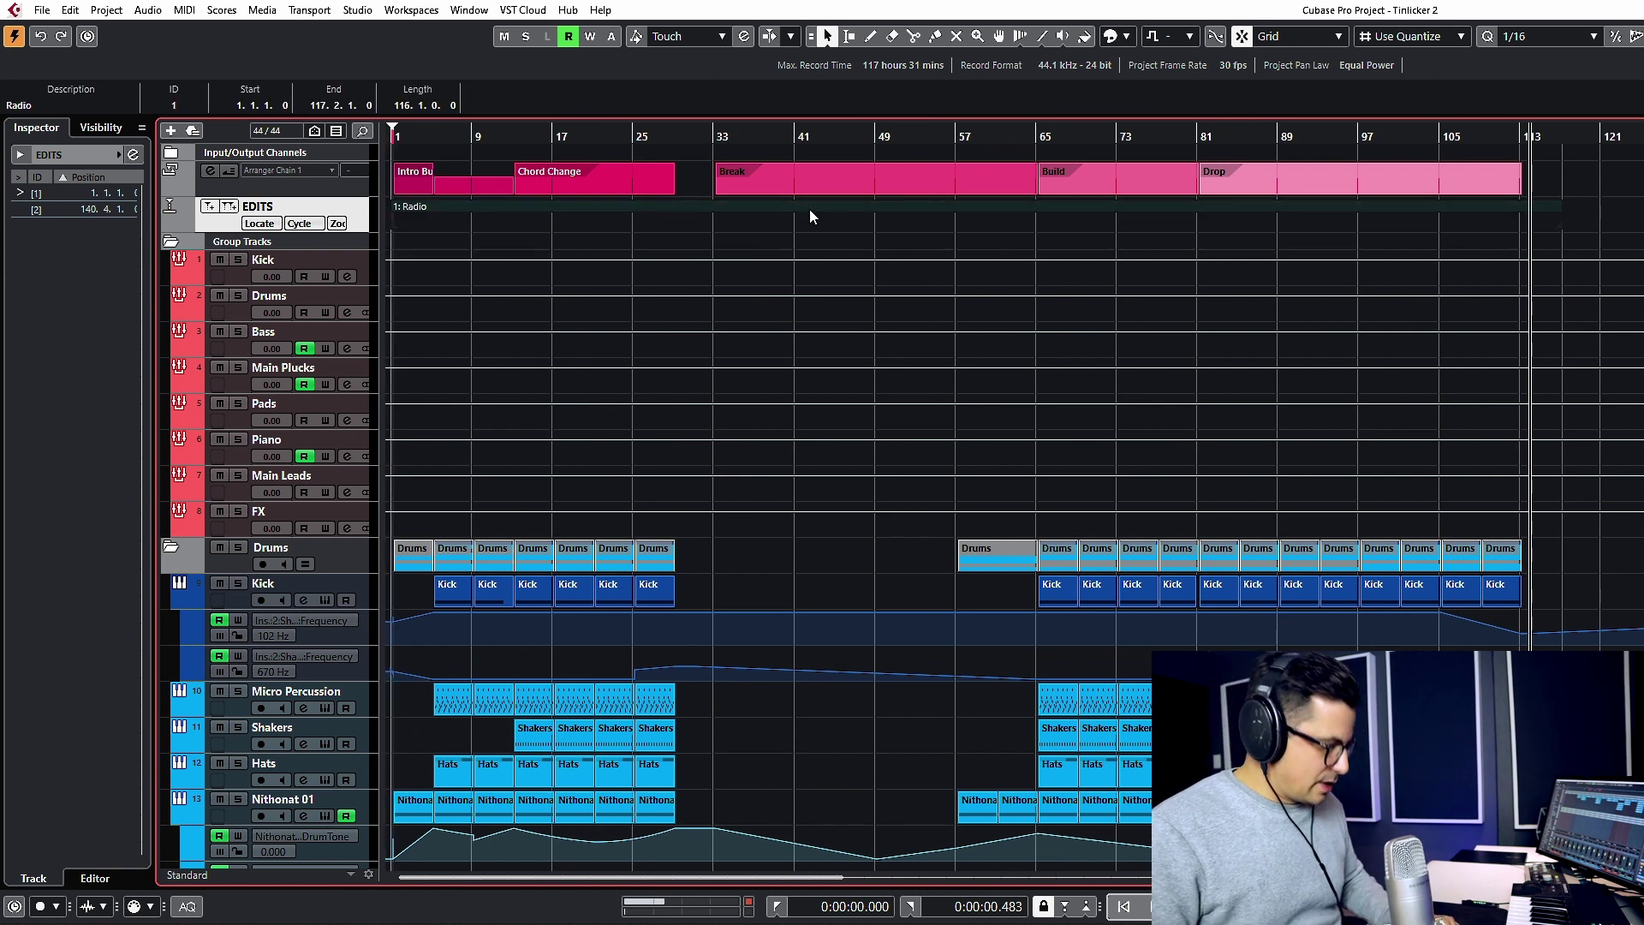
# Select the Extended cycle marker and open the audio mixdown export settings.
pyautogui.press('g')
pyautogui.press('g')
pyautogui.press('g')
pyautogui.click(1086, 206)
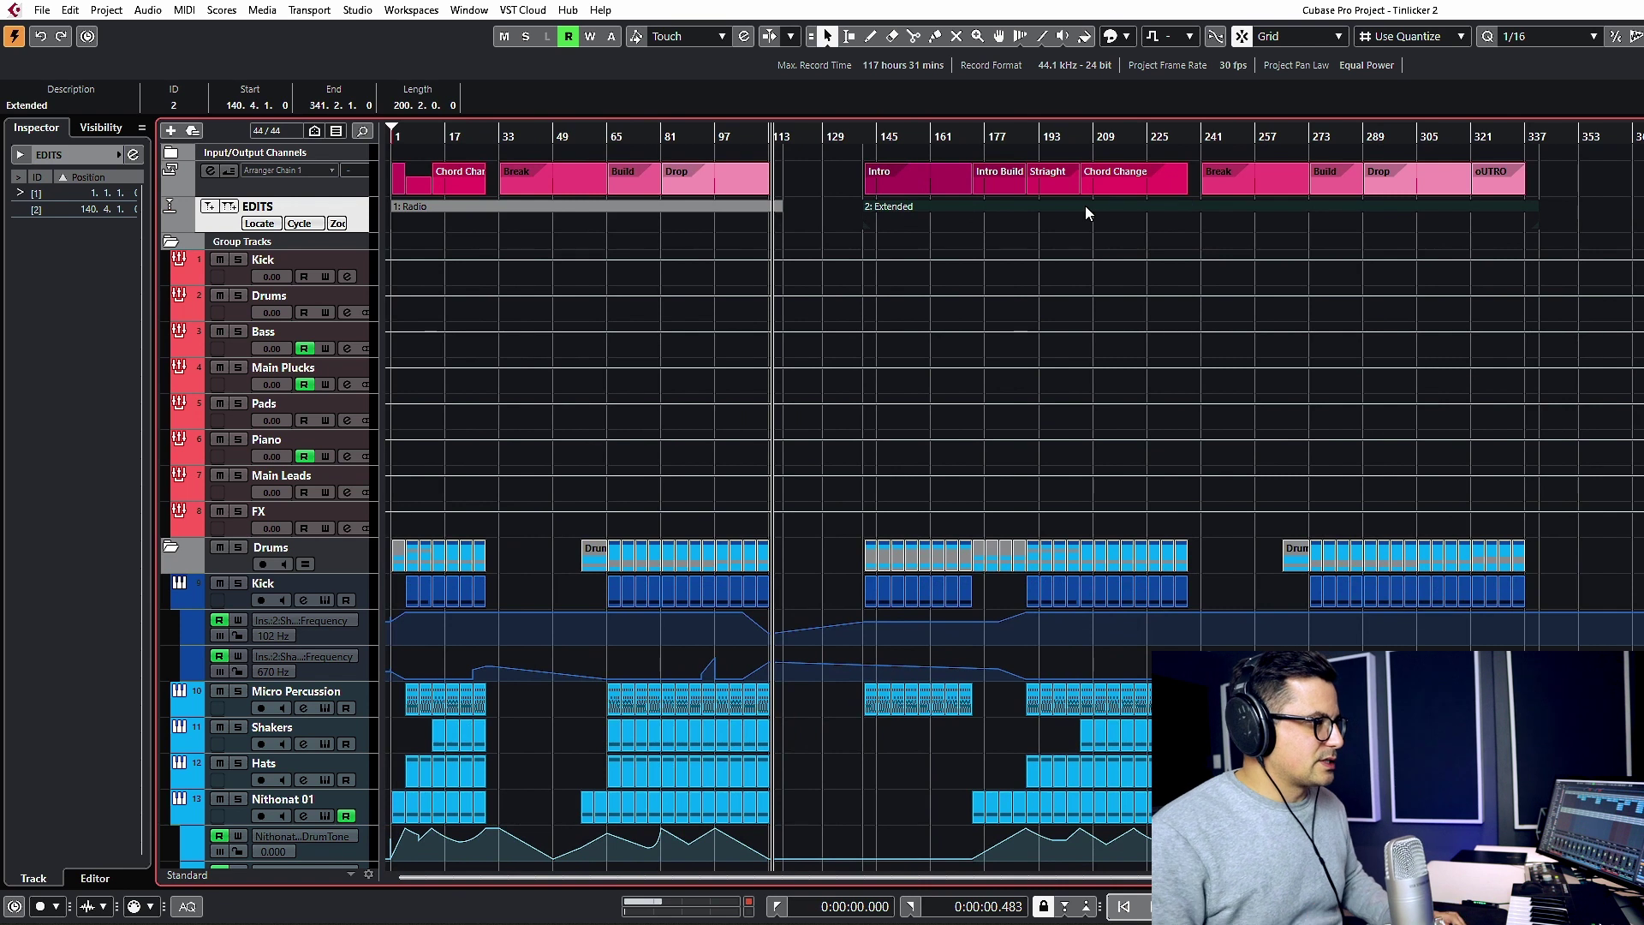
pyautogui.scroll(-5, 1003, 444)
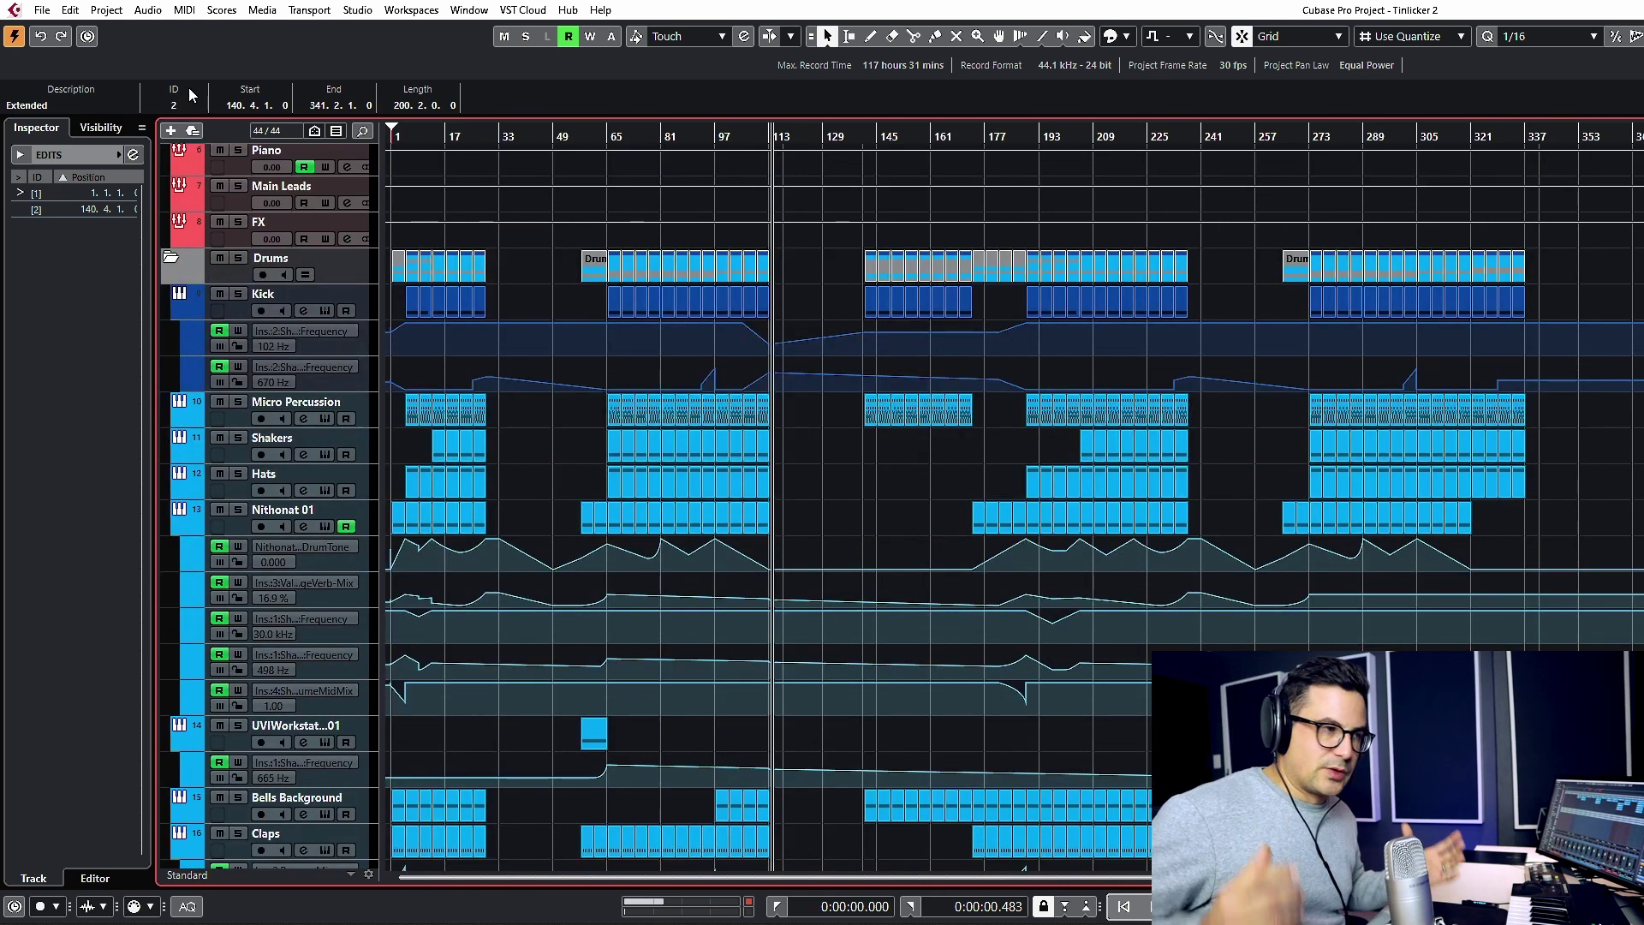
pyautogui.click(71, 10)
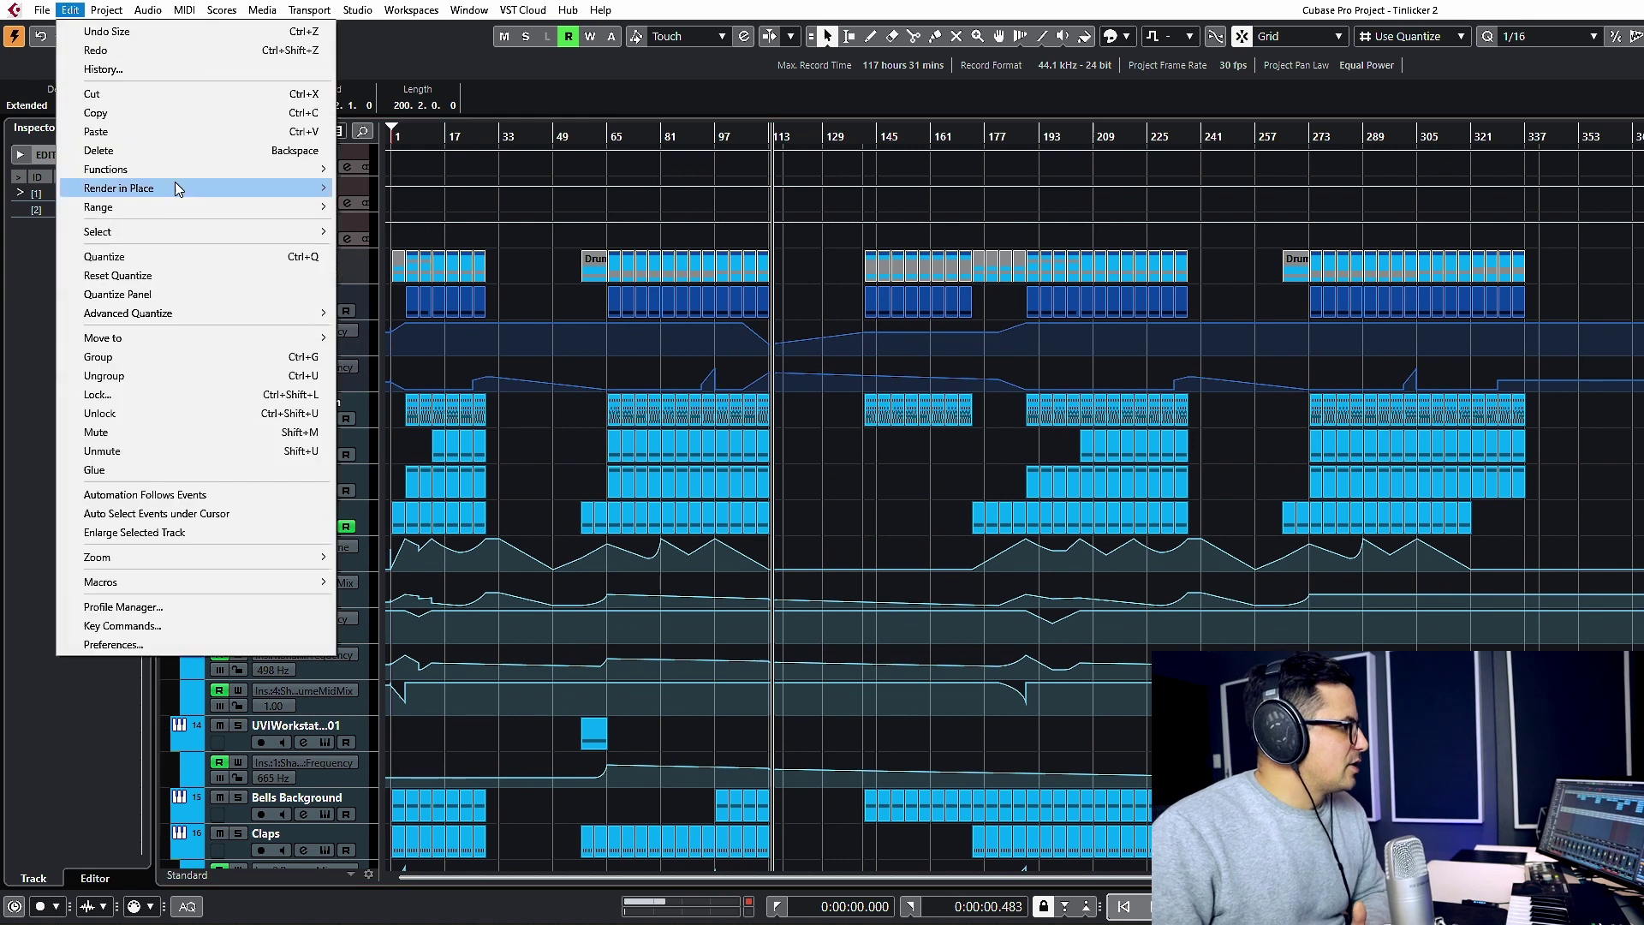
pyautogui.click(41, 10)
pyautogui.moveTo(65, 276)
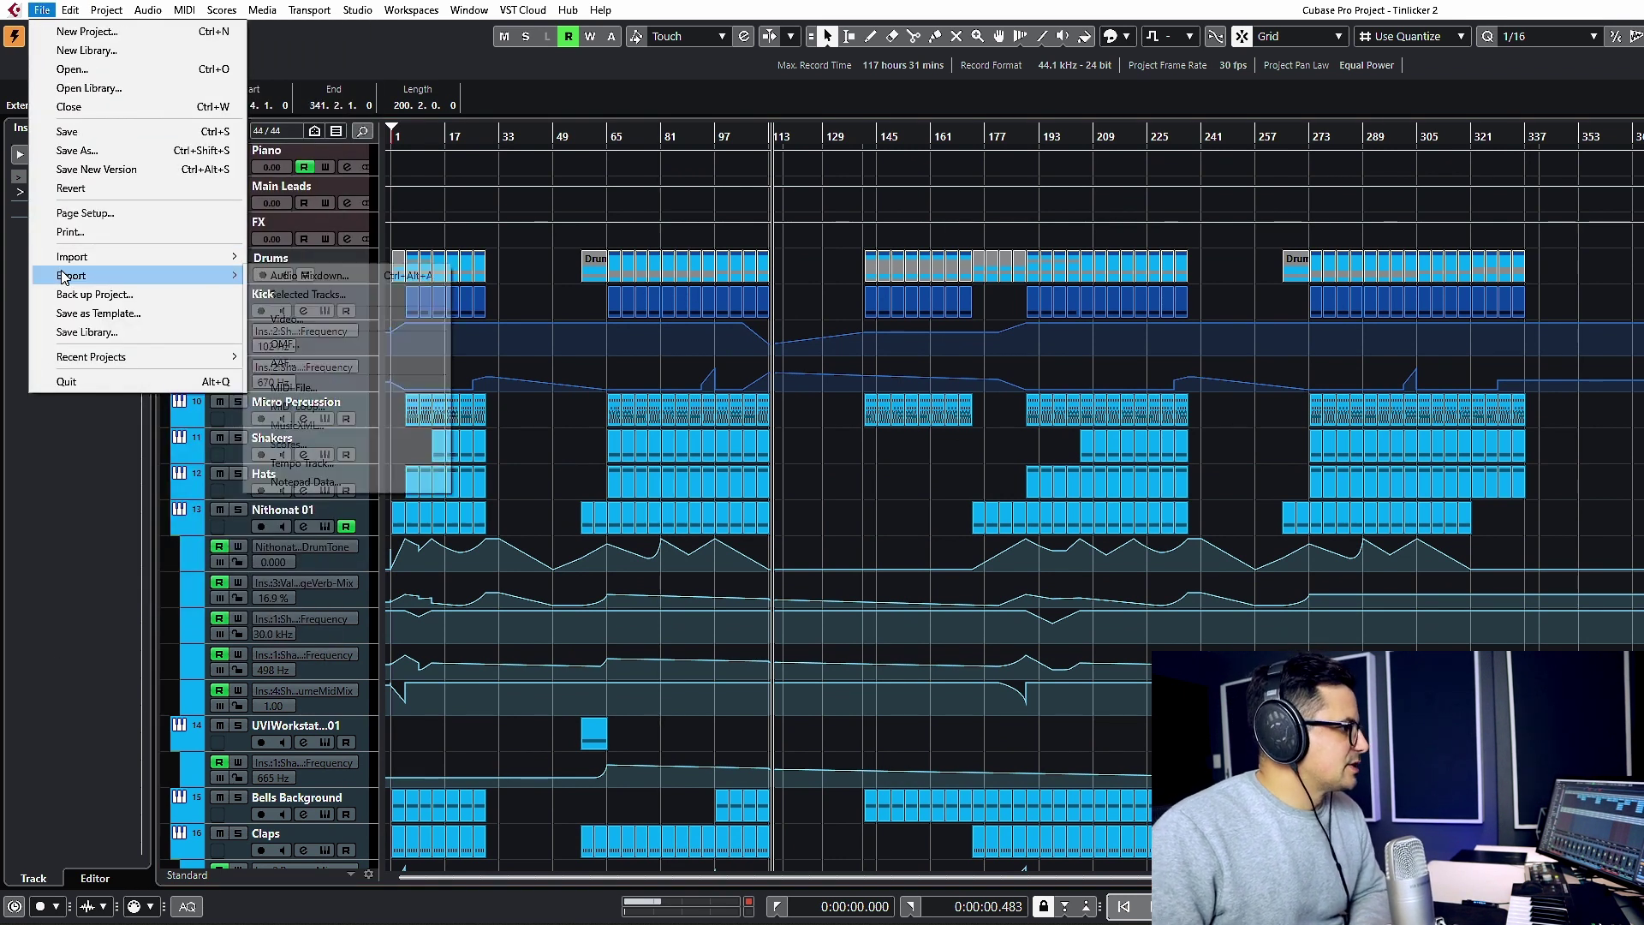
pyautogui.click(280, 276)
pyautogui.moveTo(649, 85); pyautogui.dragTo(562, 64)
pyautogui.click(1051, 596)
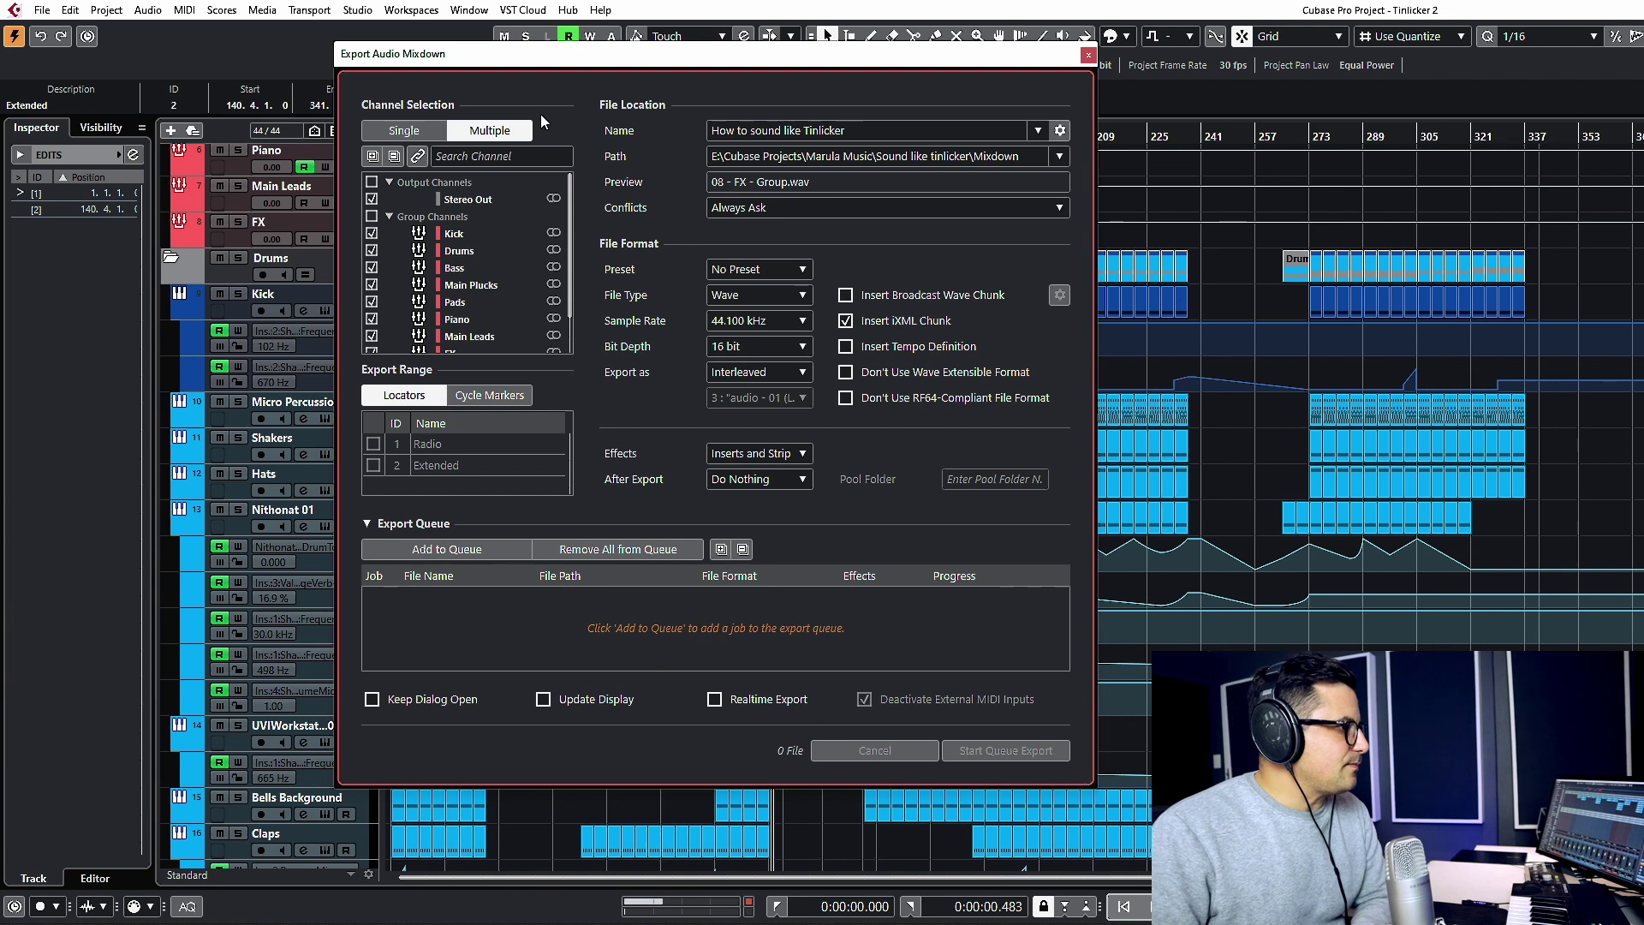
# Set the export range to cycle markers and include both Radio and Extended.
pyautogui.click(492, 398)
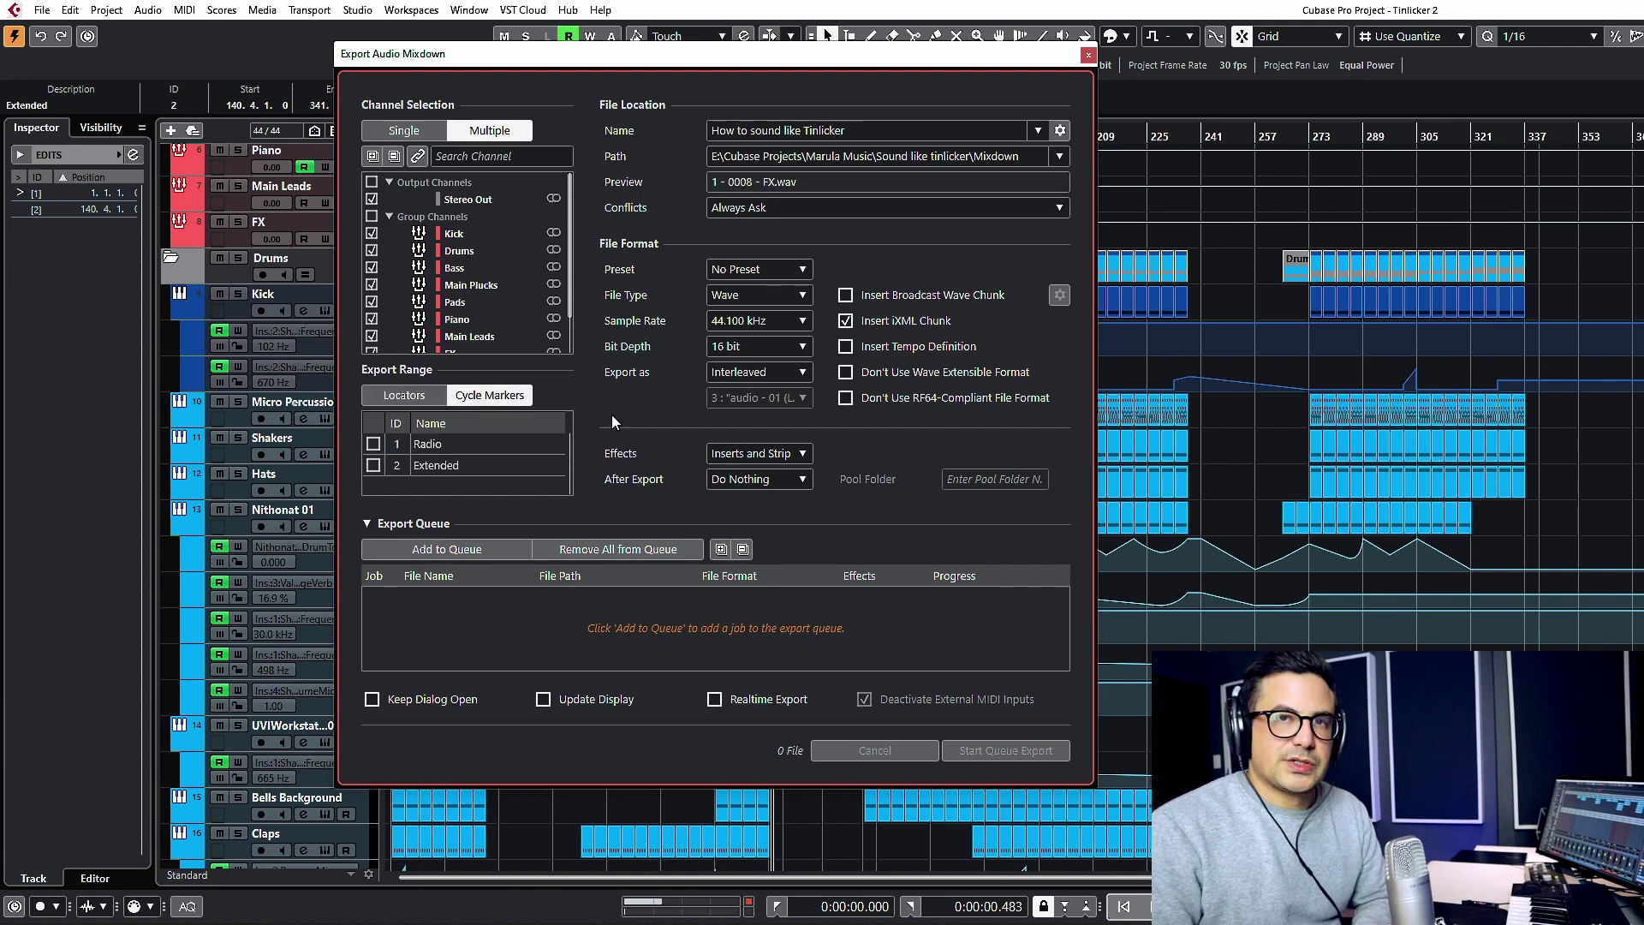
pyautogui.click(374, 444)
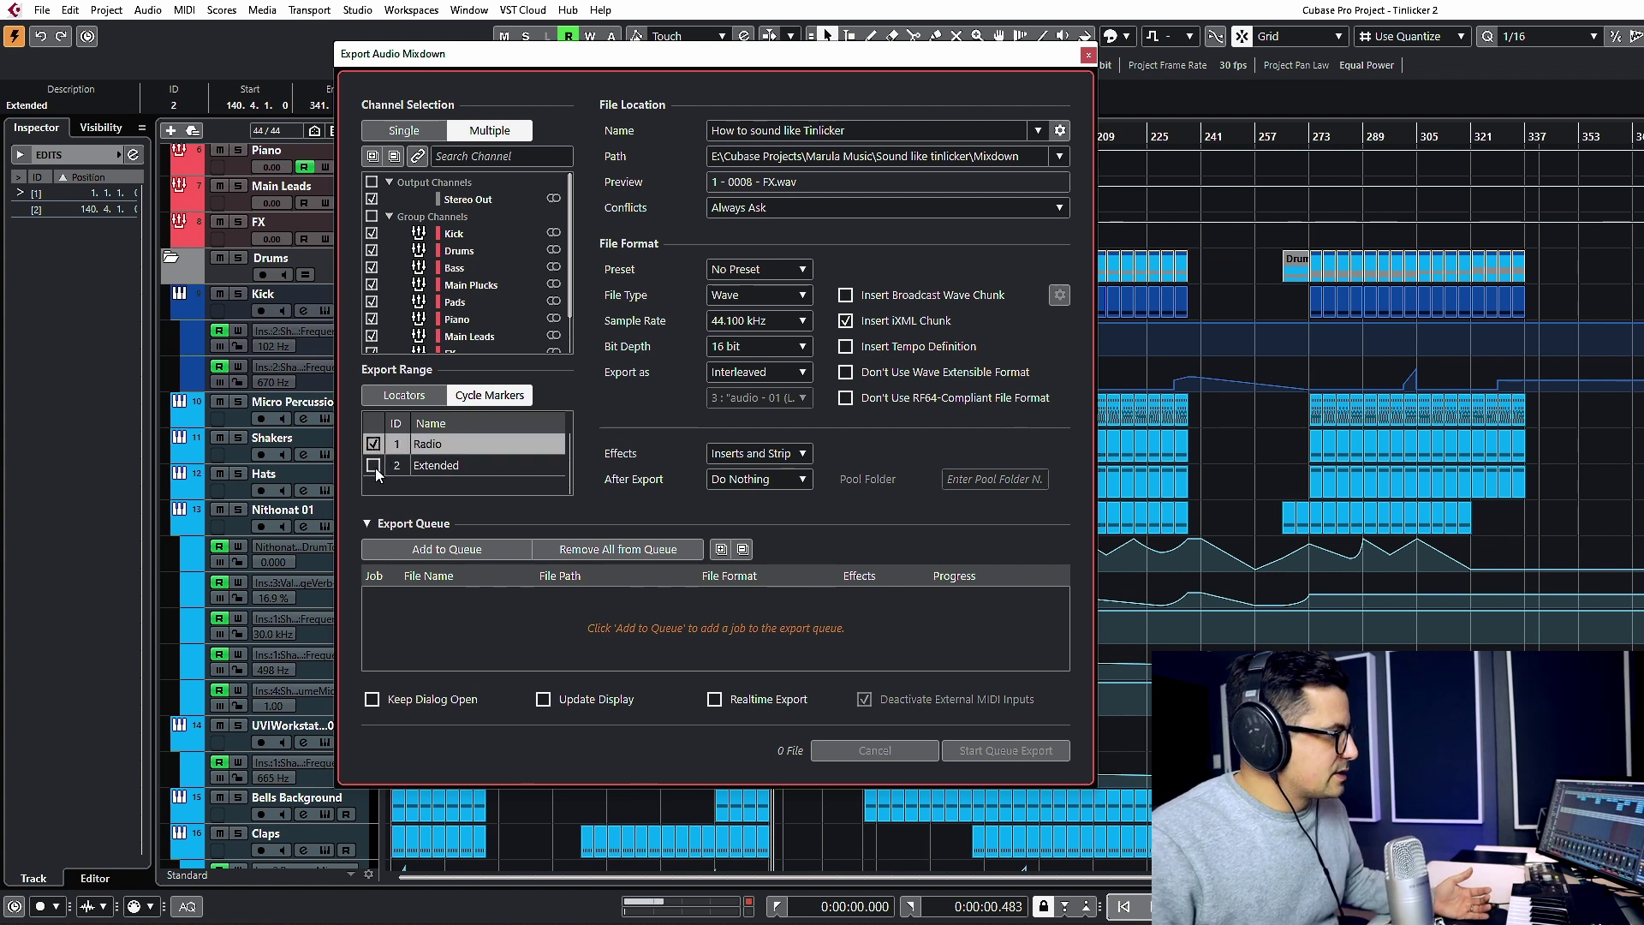
pyautogui.click(374, 465)
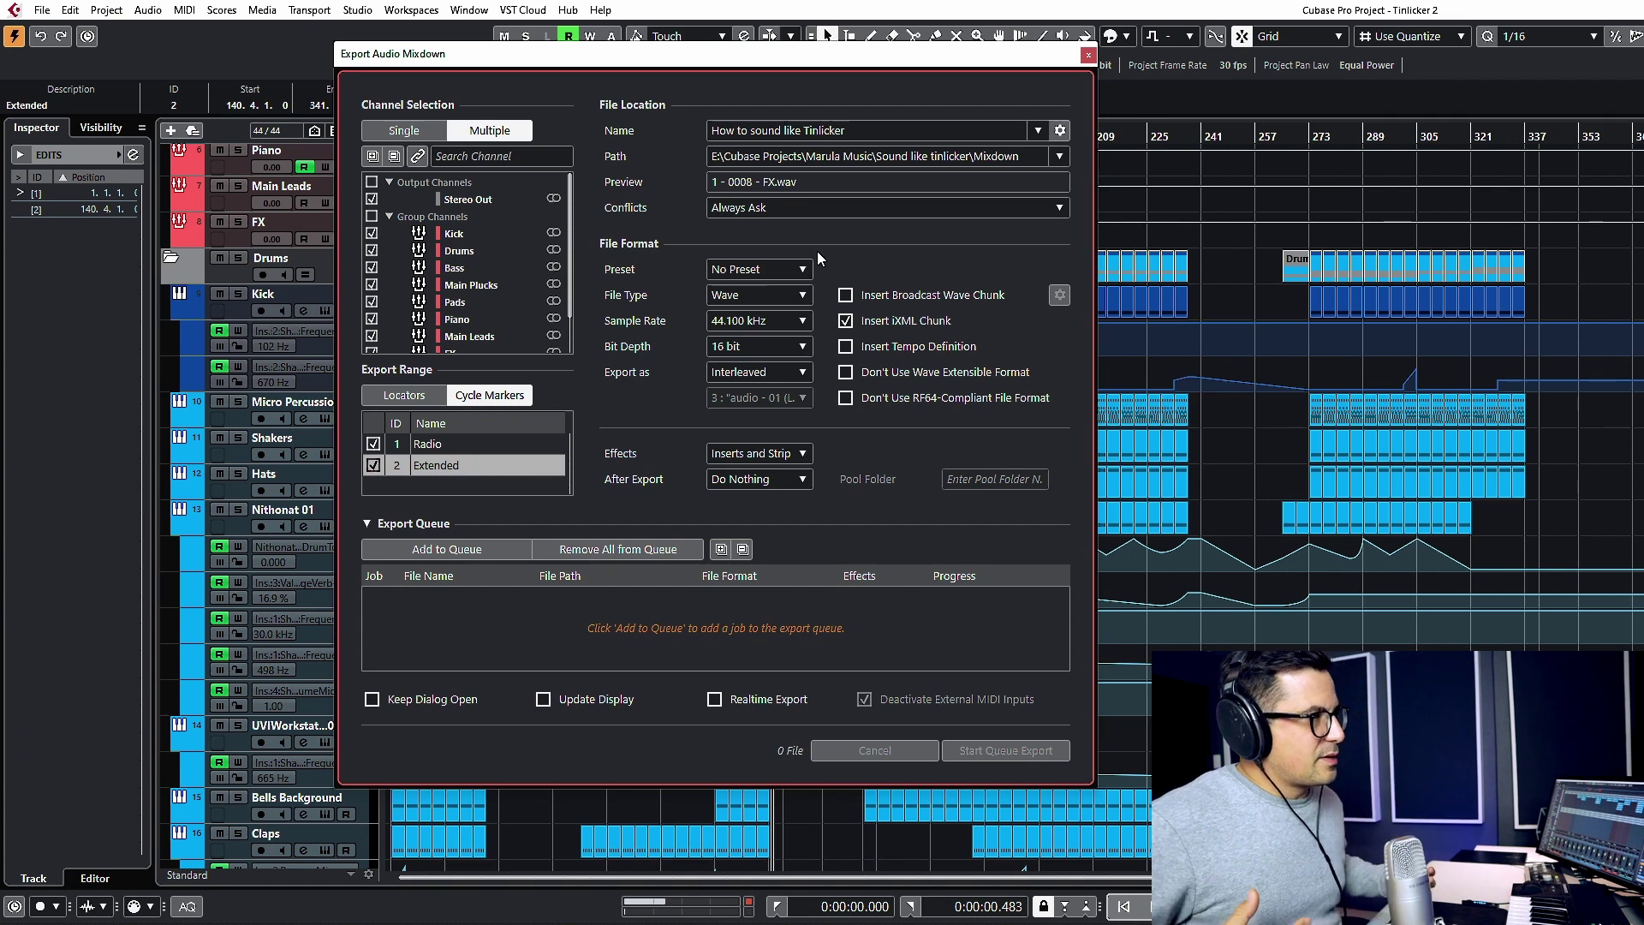
# Change the export naming scheme to consist of Name followed by Cycle Marker Name, removing the marker ID, channel number and channel name.
pyautogui.click(1062, 131)
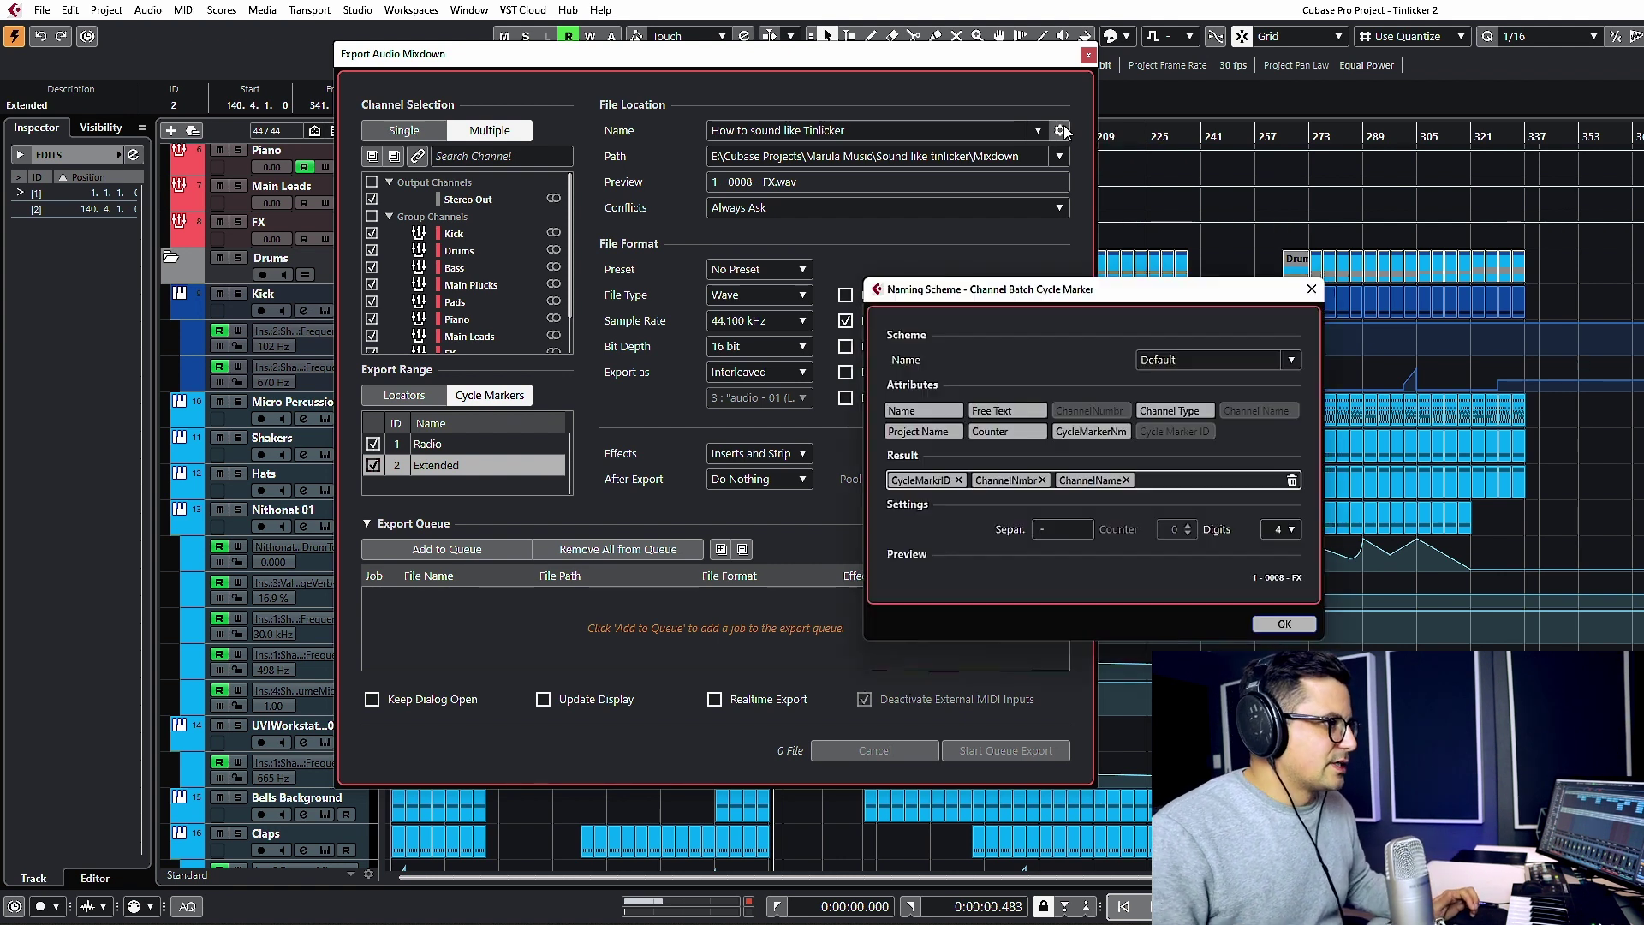
pyautogui.moveTo(1029, 291)
pyautogui.mouseDown()
pyautogui.moveTo(566, 302)
pyautogui.moveTo(375, 242)
pyautogui.mouseUp()
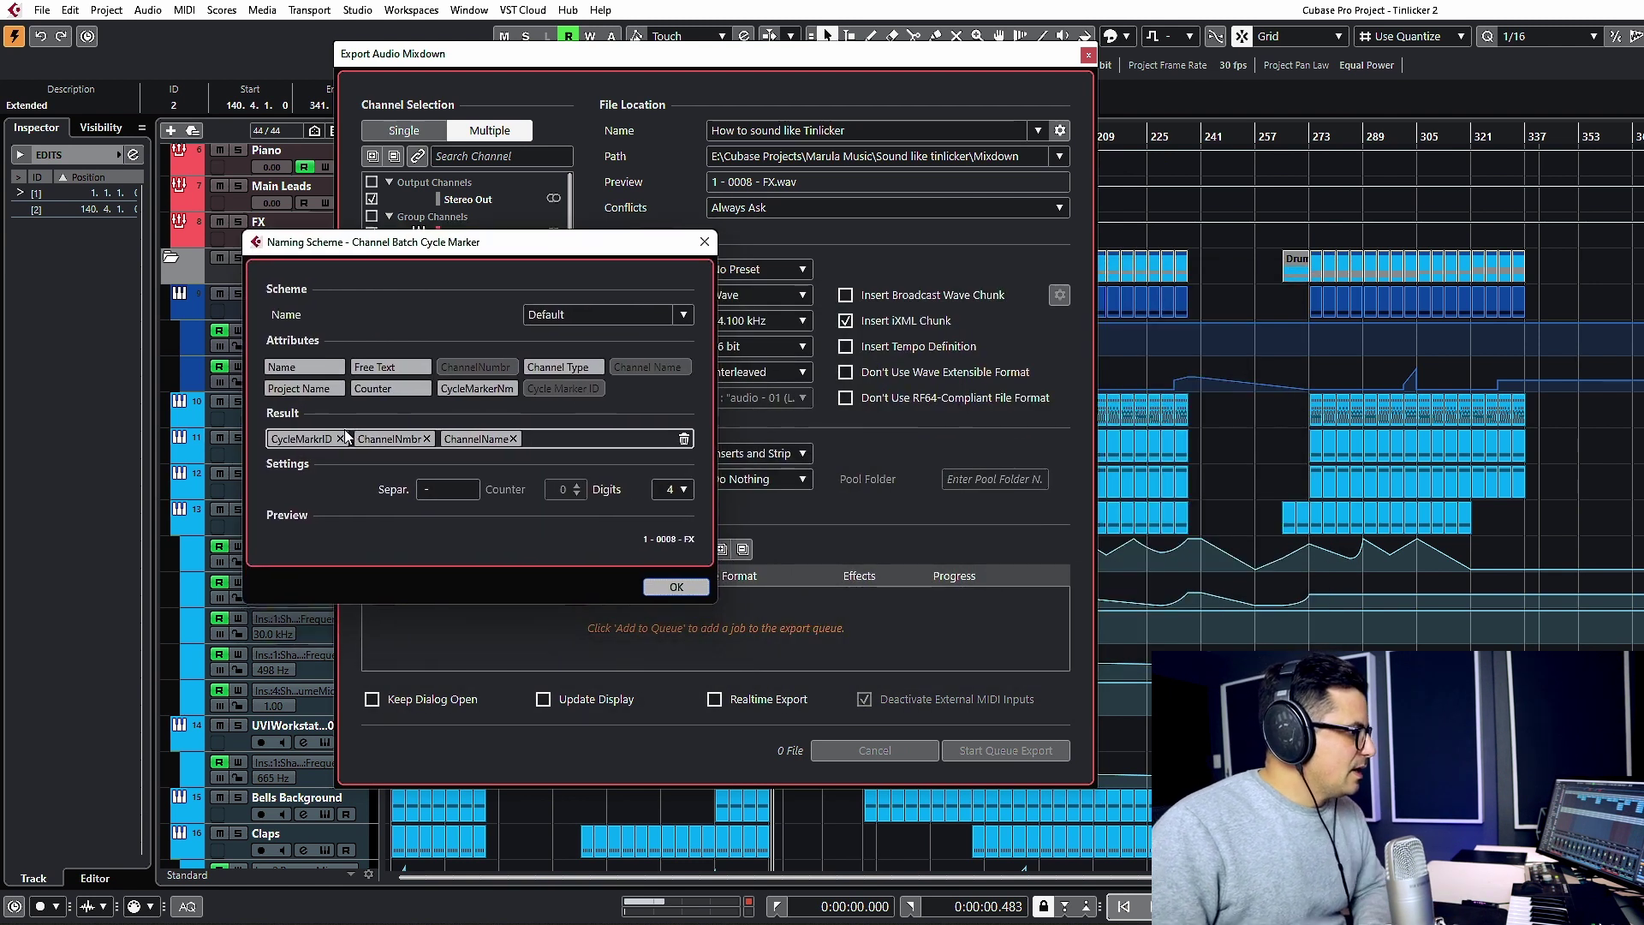
pyautogui.click(514, 438)
pyautogui.click(427, 438)
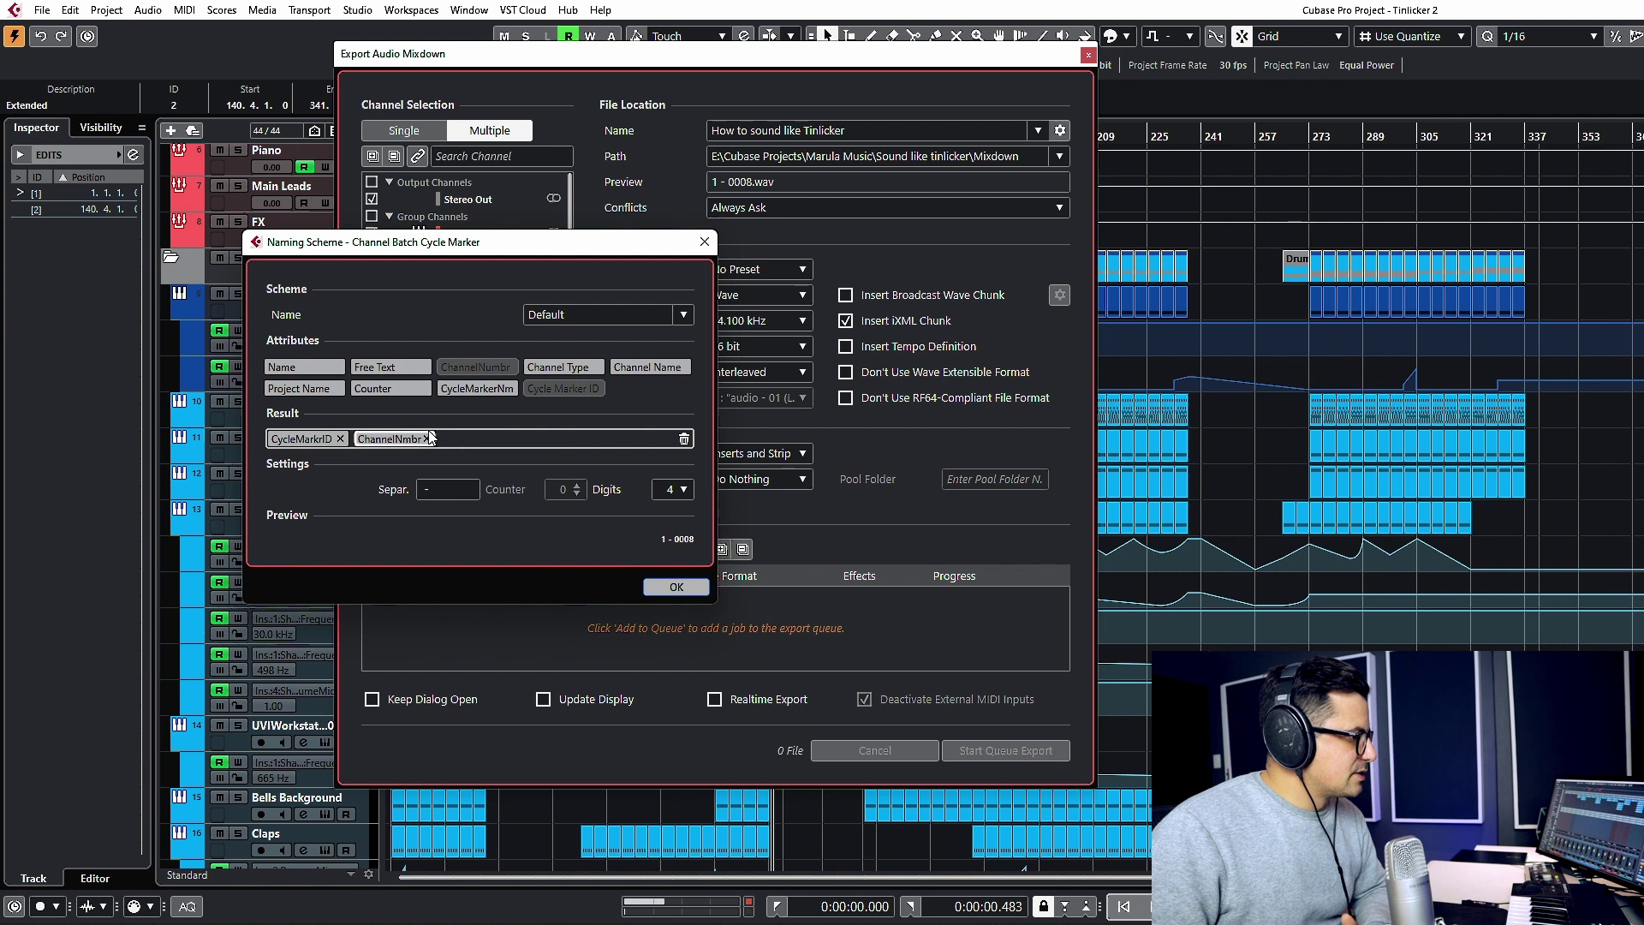
pyautogui.click(340, 438)
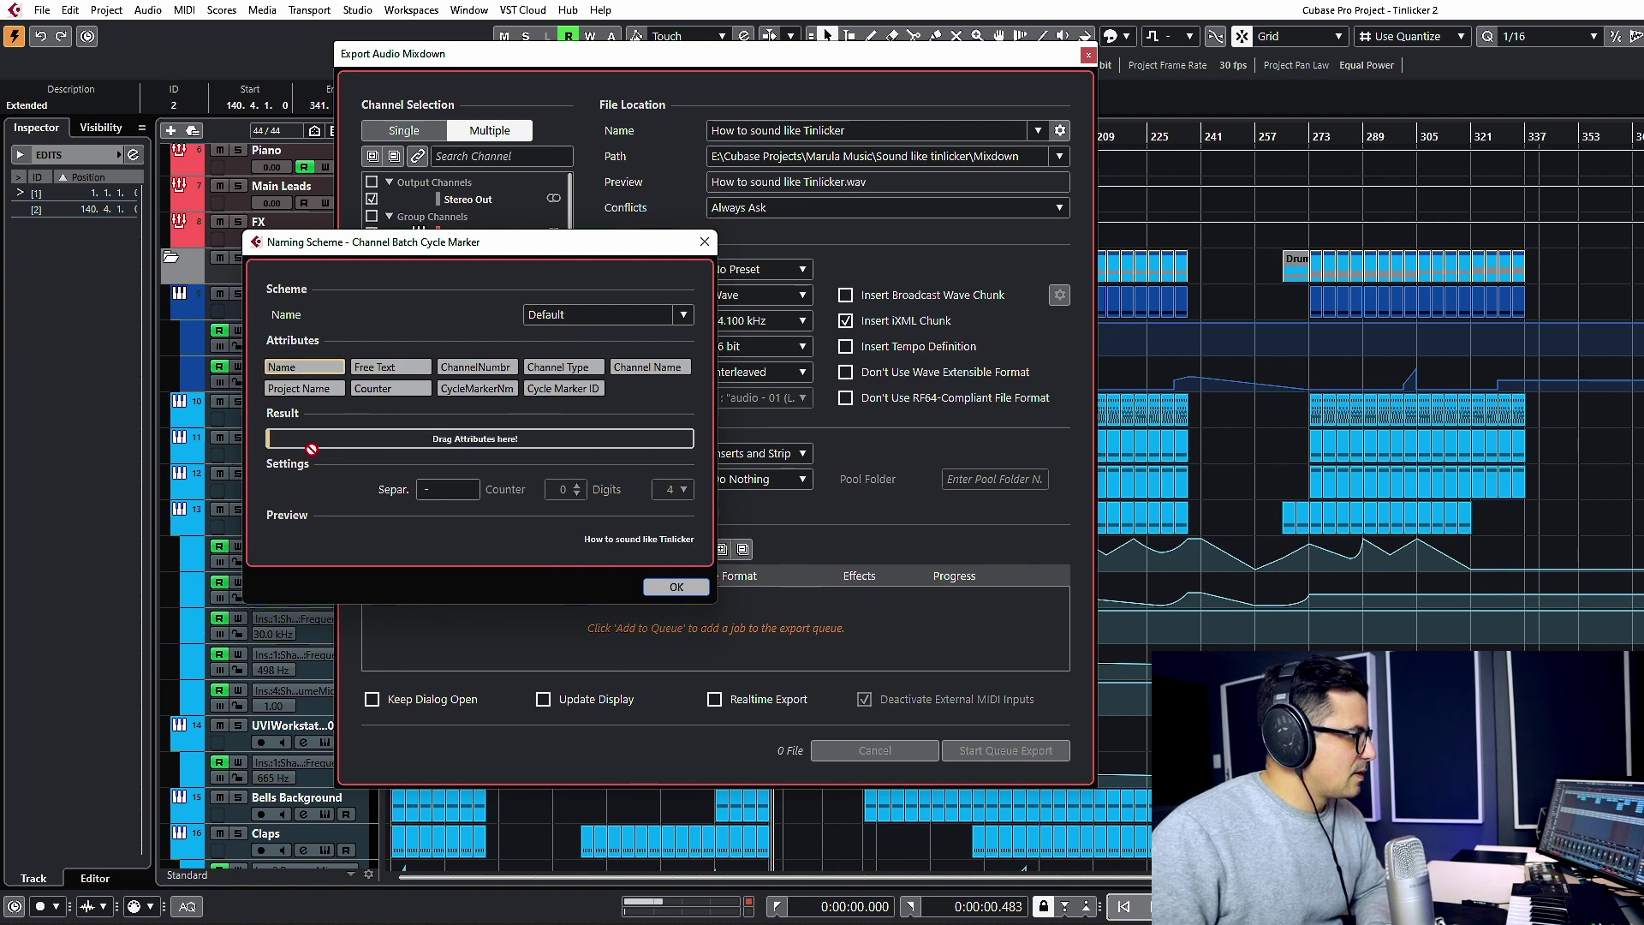
pyautogui.moveTo(311, 448); pyautogui.dragTo(310, 439)
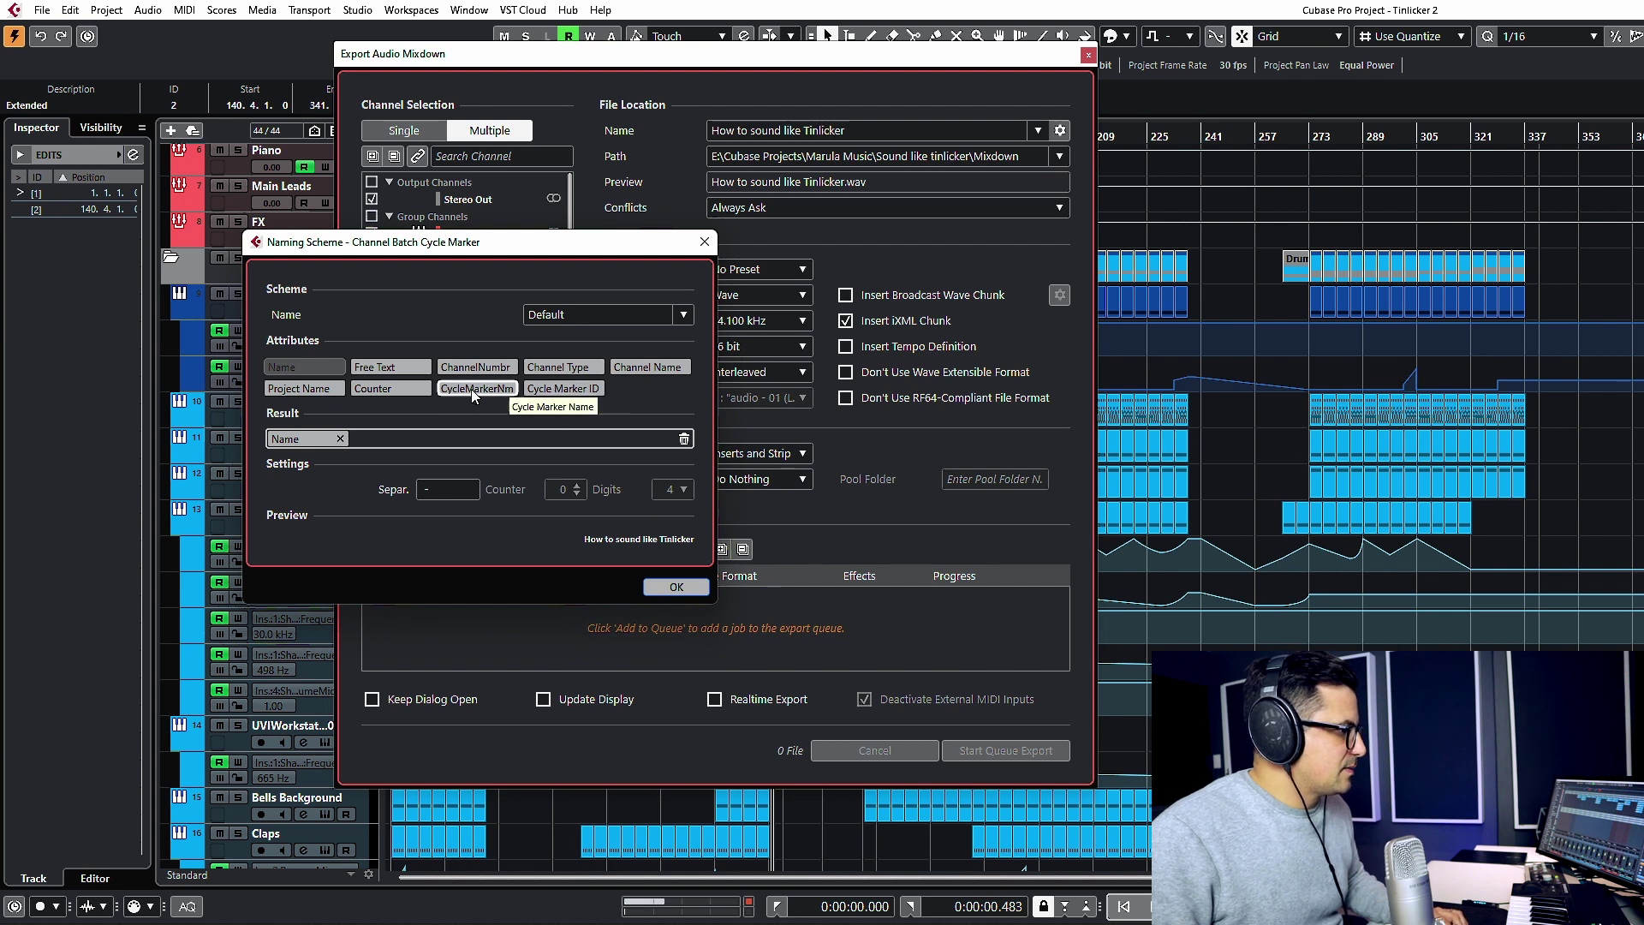
pyautogui.moveTo(471, 389); pyautogui.dragTo(421, 445)
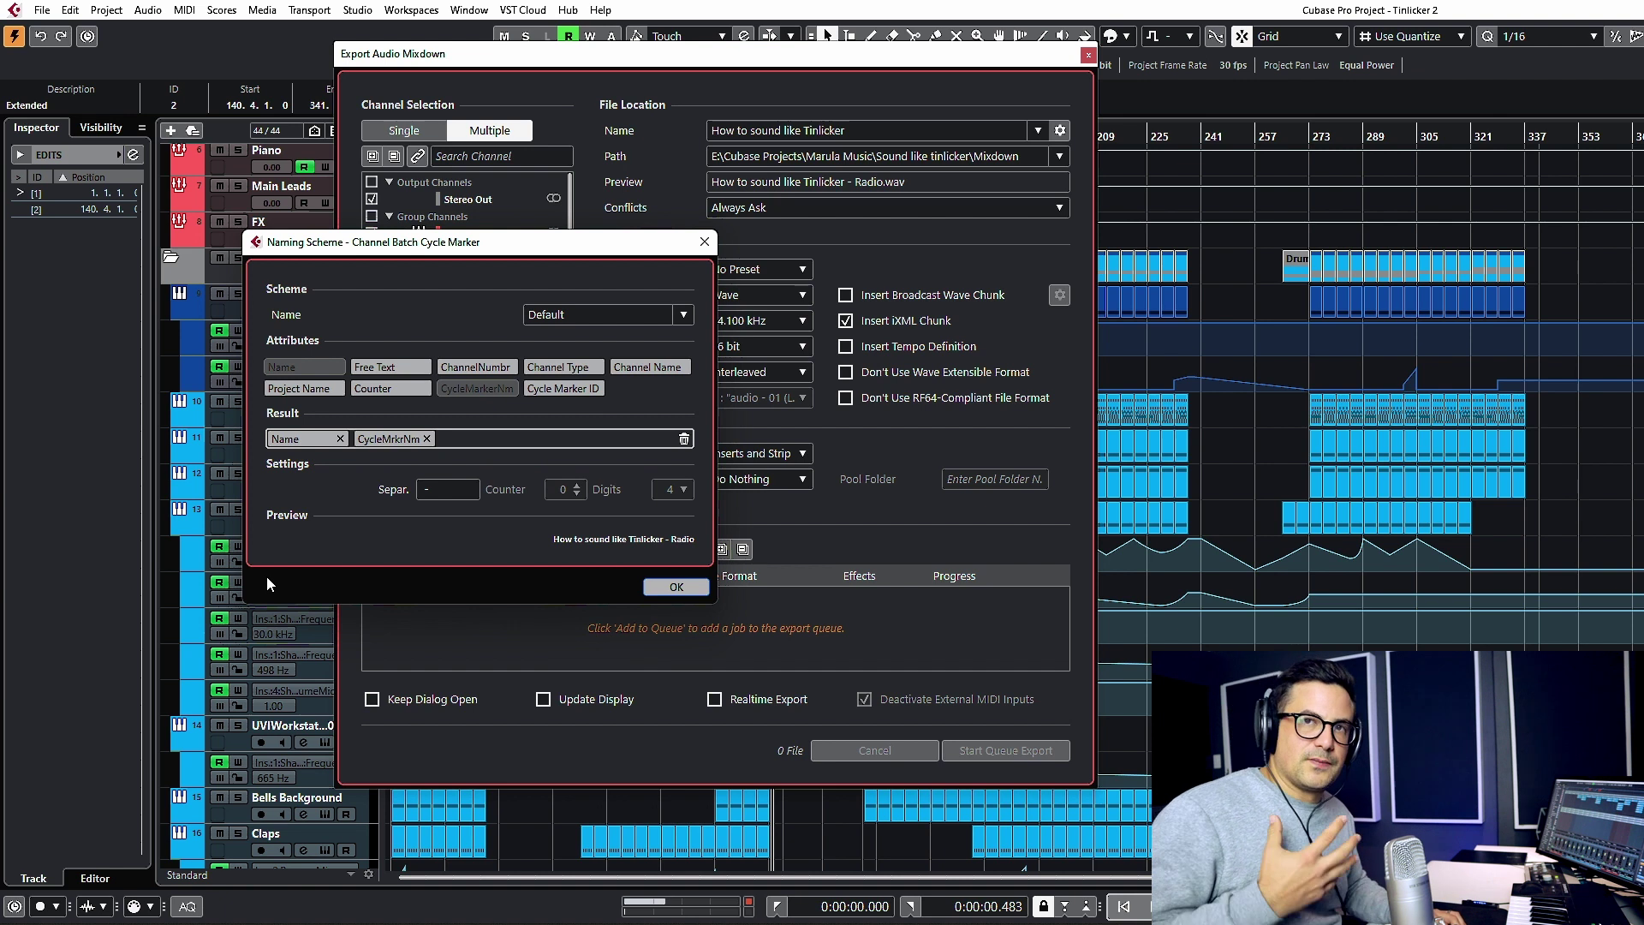
pyautogui.click(651, 583)
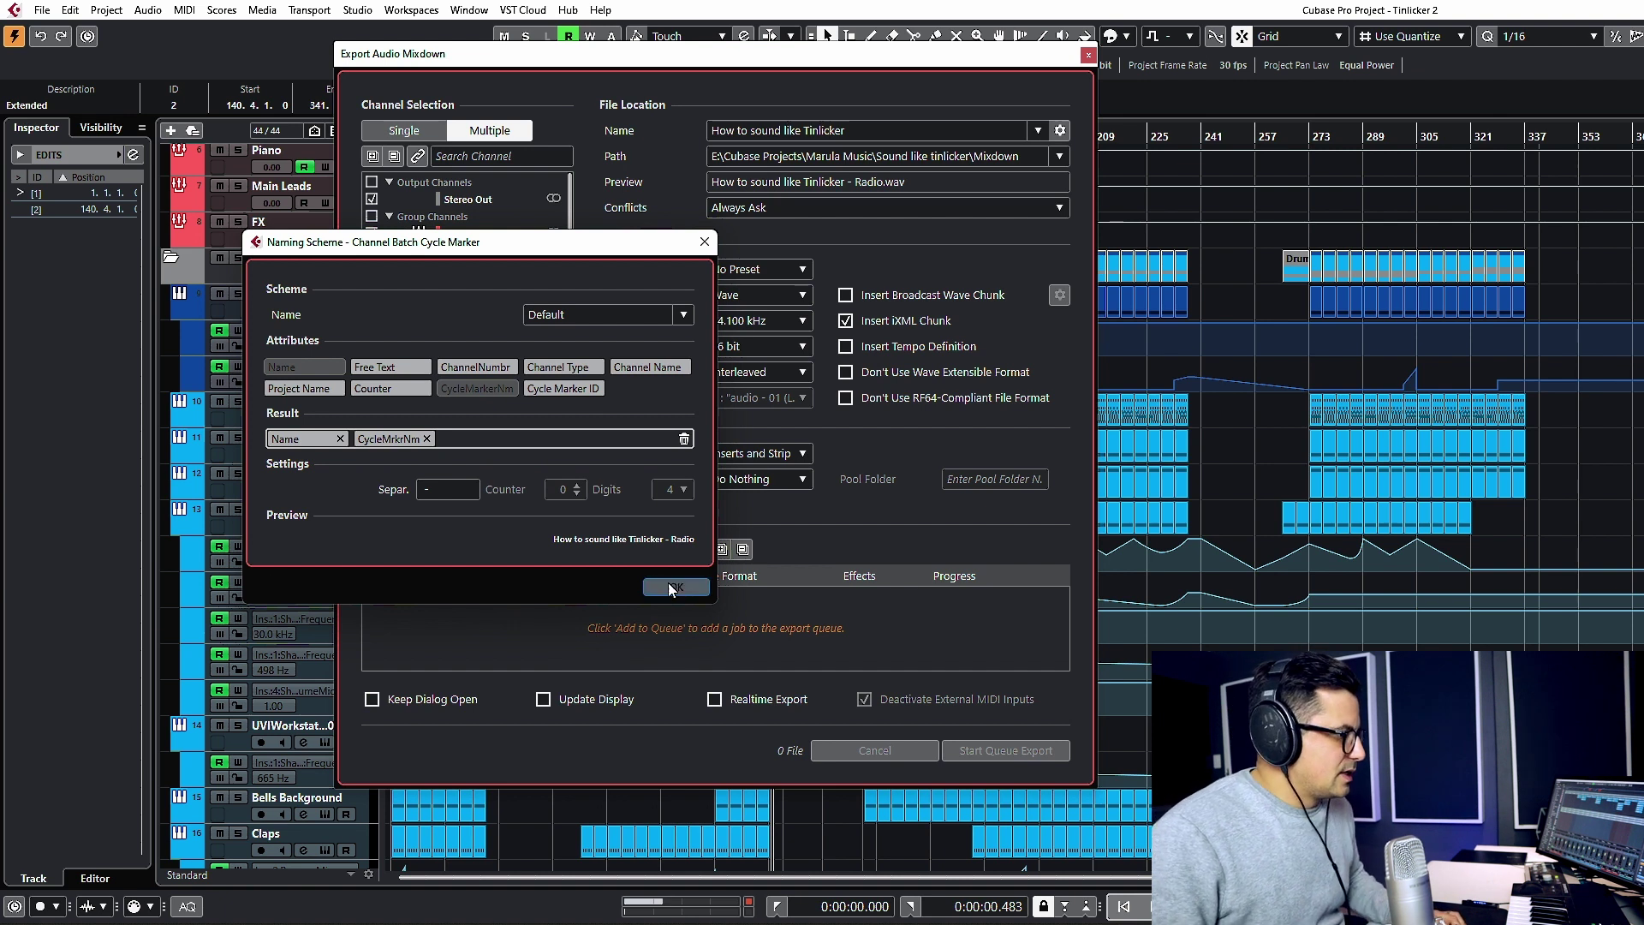
# Set the export file name to "Protoculture - Tinlicker".
pyautogui.click(870, 131)
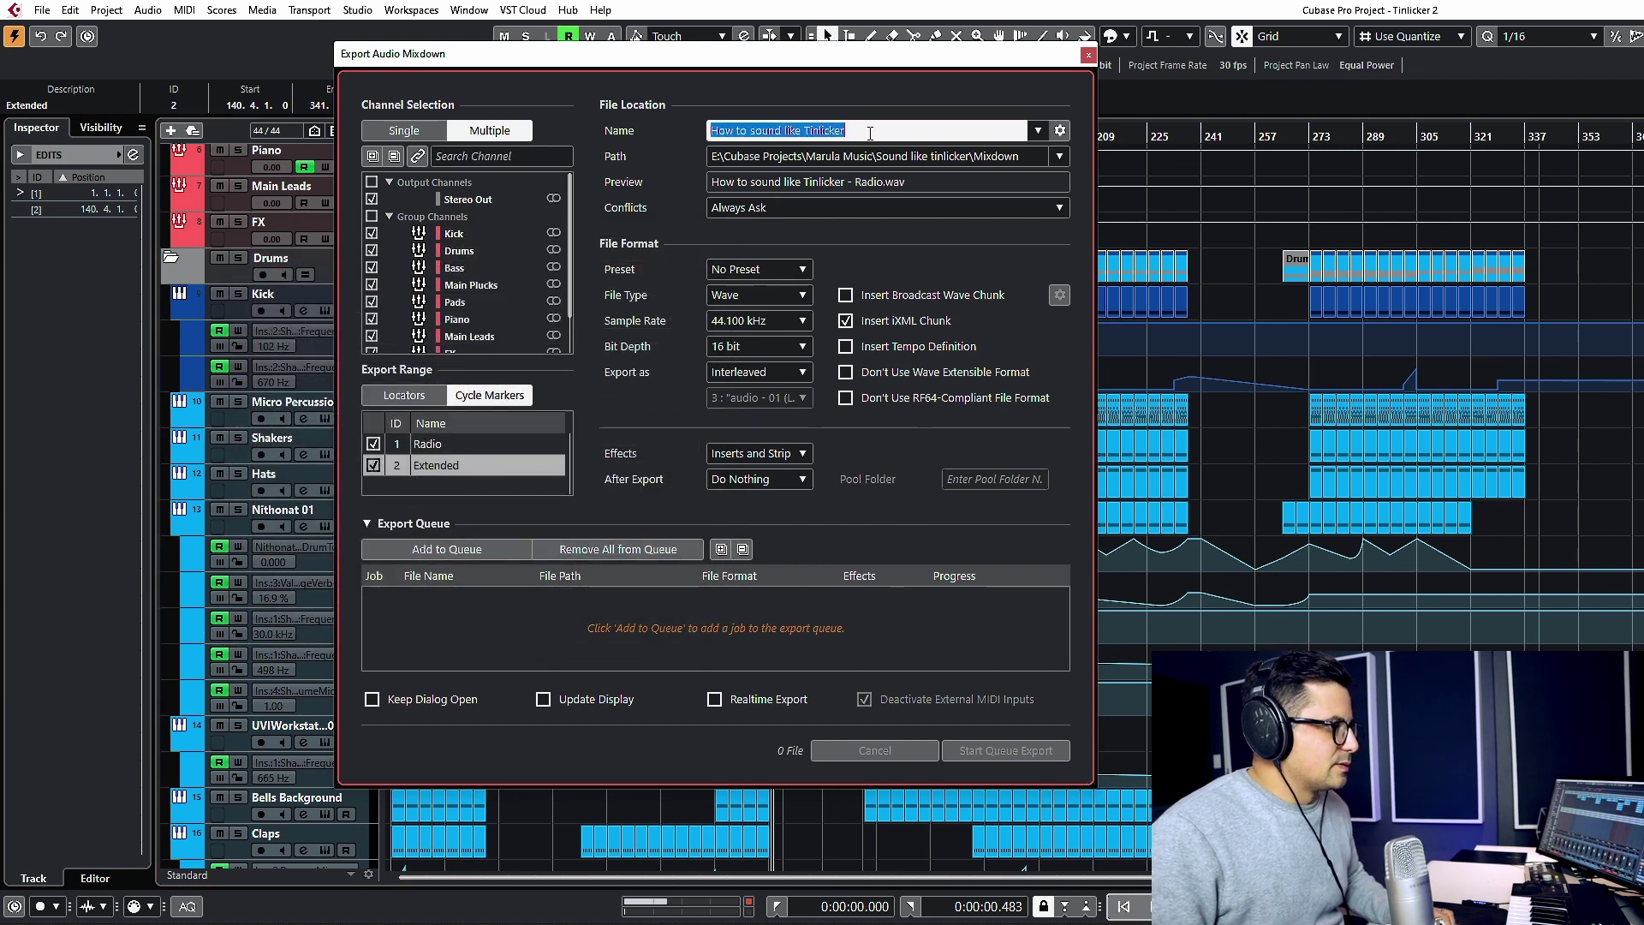
pyautogui.write('Protoculture')
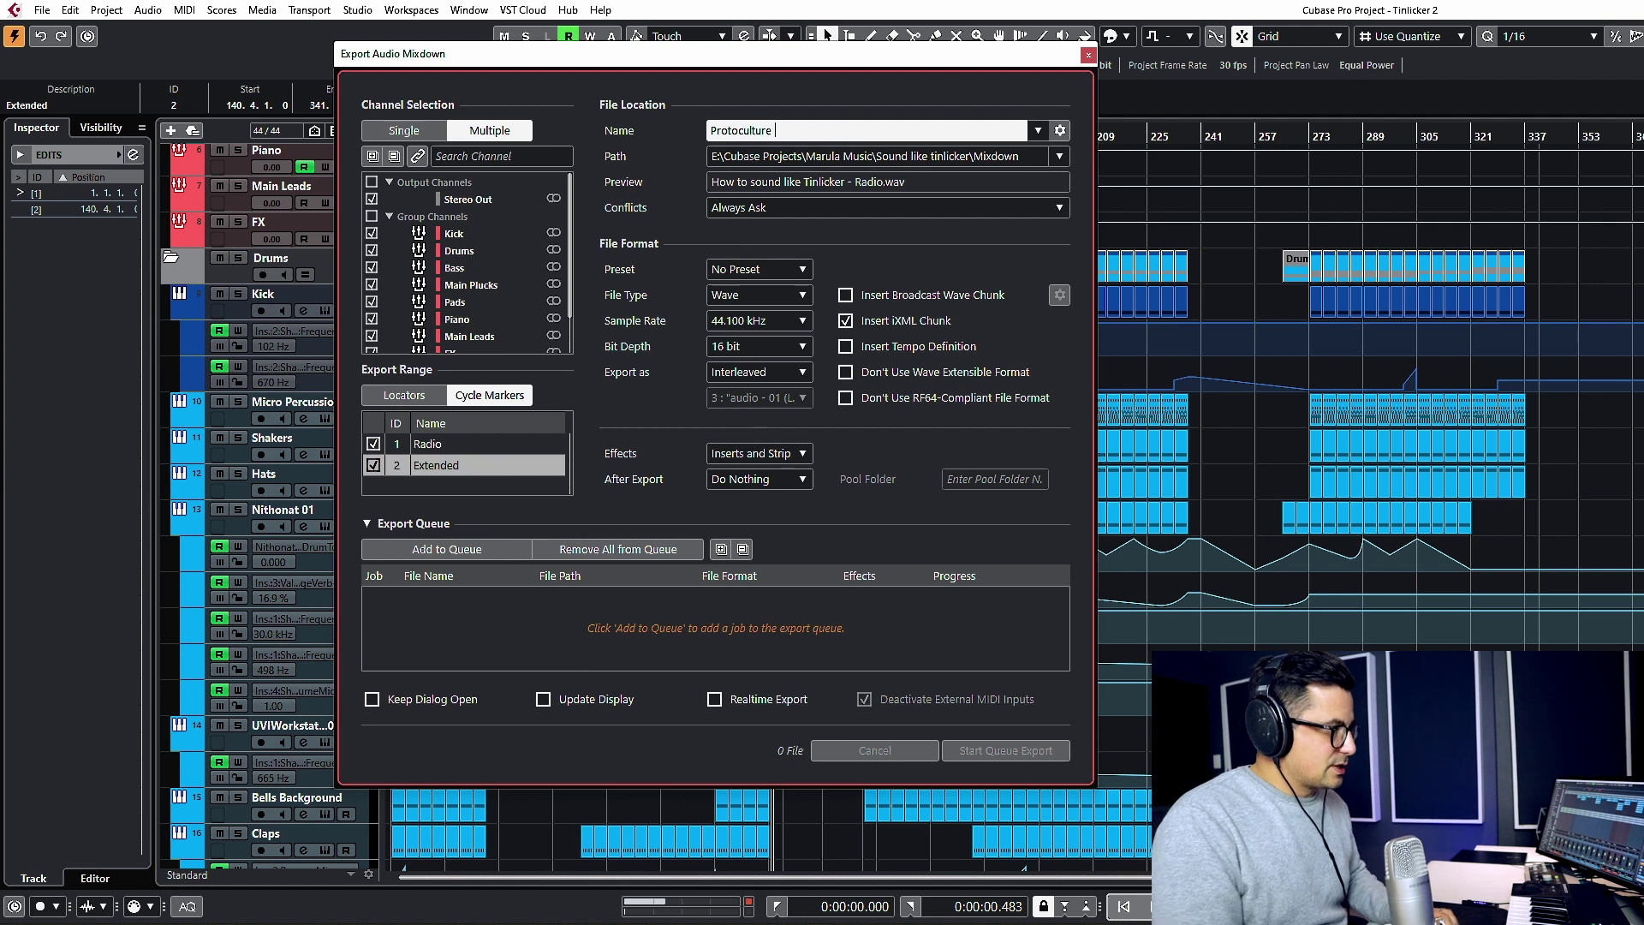
pyautogui.write(' - Tin')
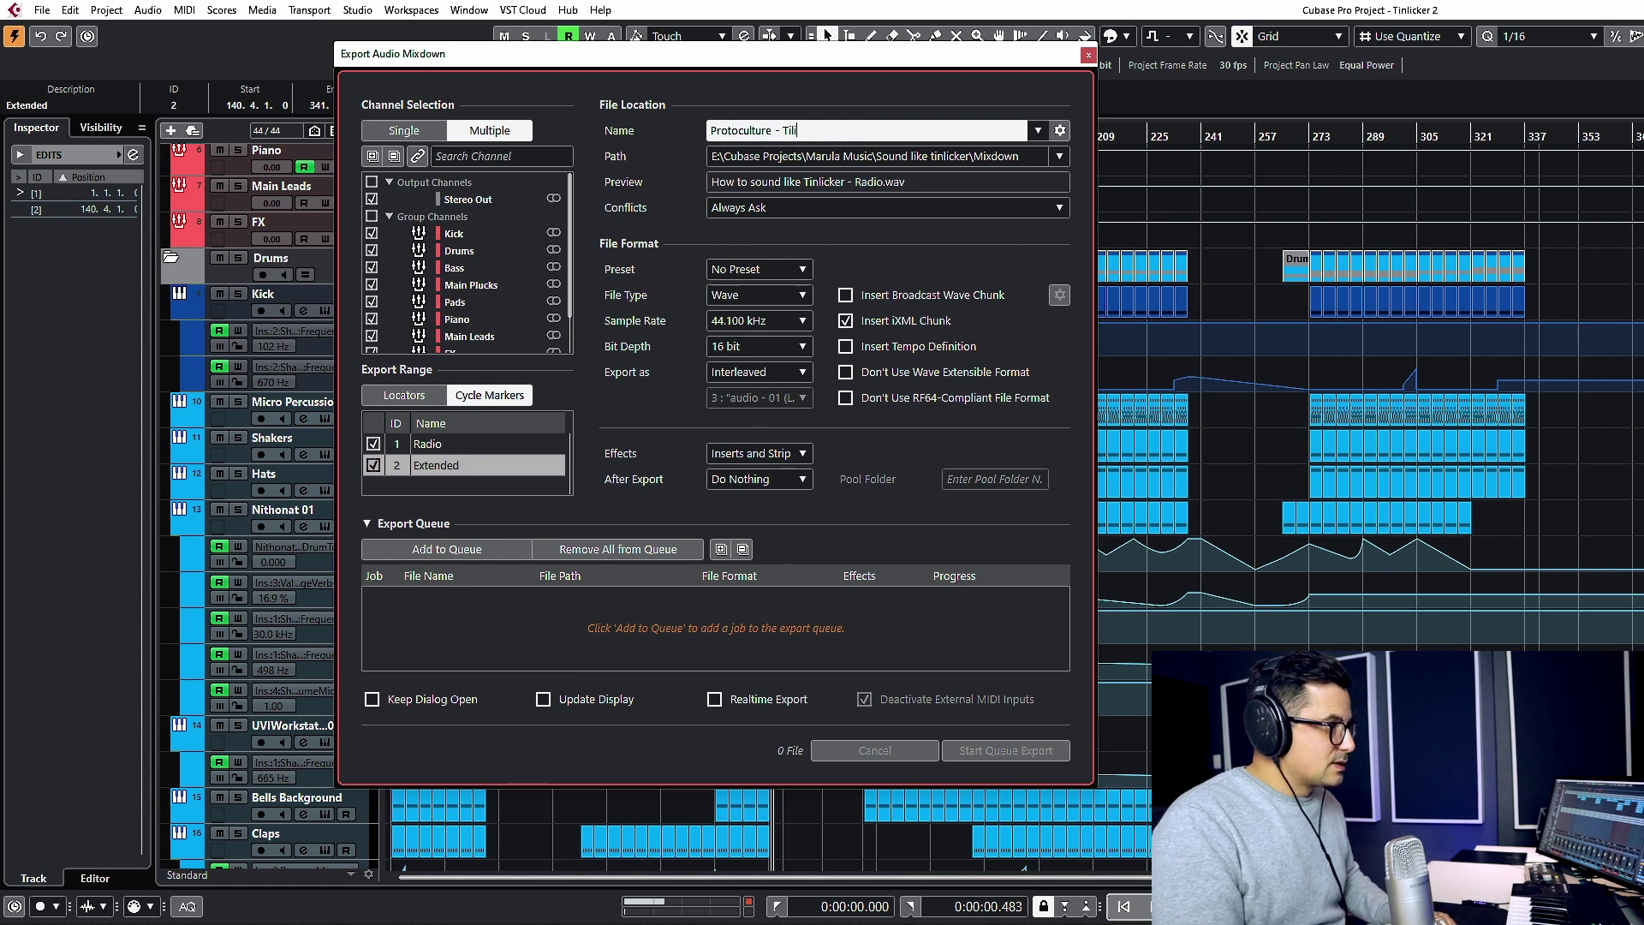
pyautogui.write('lick')
pyautogui.press('BackSpace')
pyautogui.press('BackSpace')
pyautogui.press('BackSpace')
pyautogui.press('BackSpace')
pyautogui.write('nlicker')
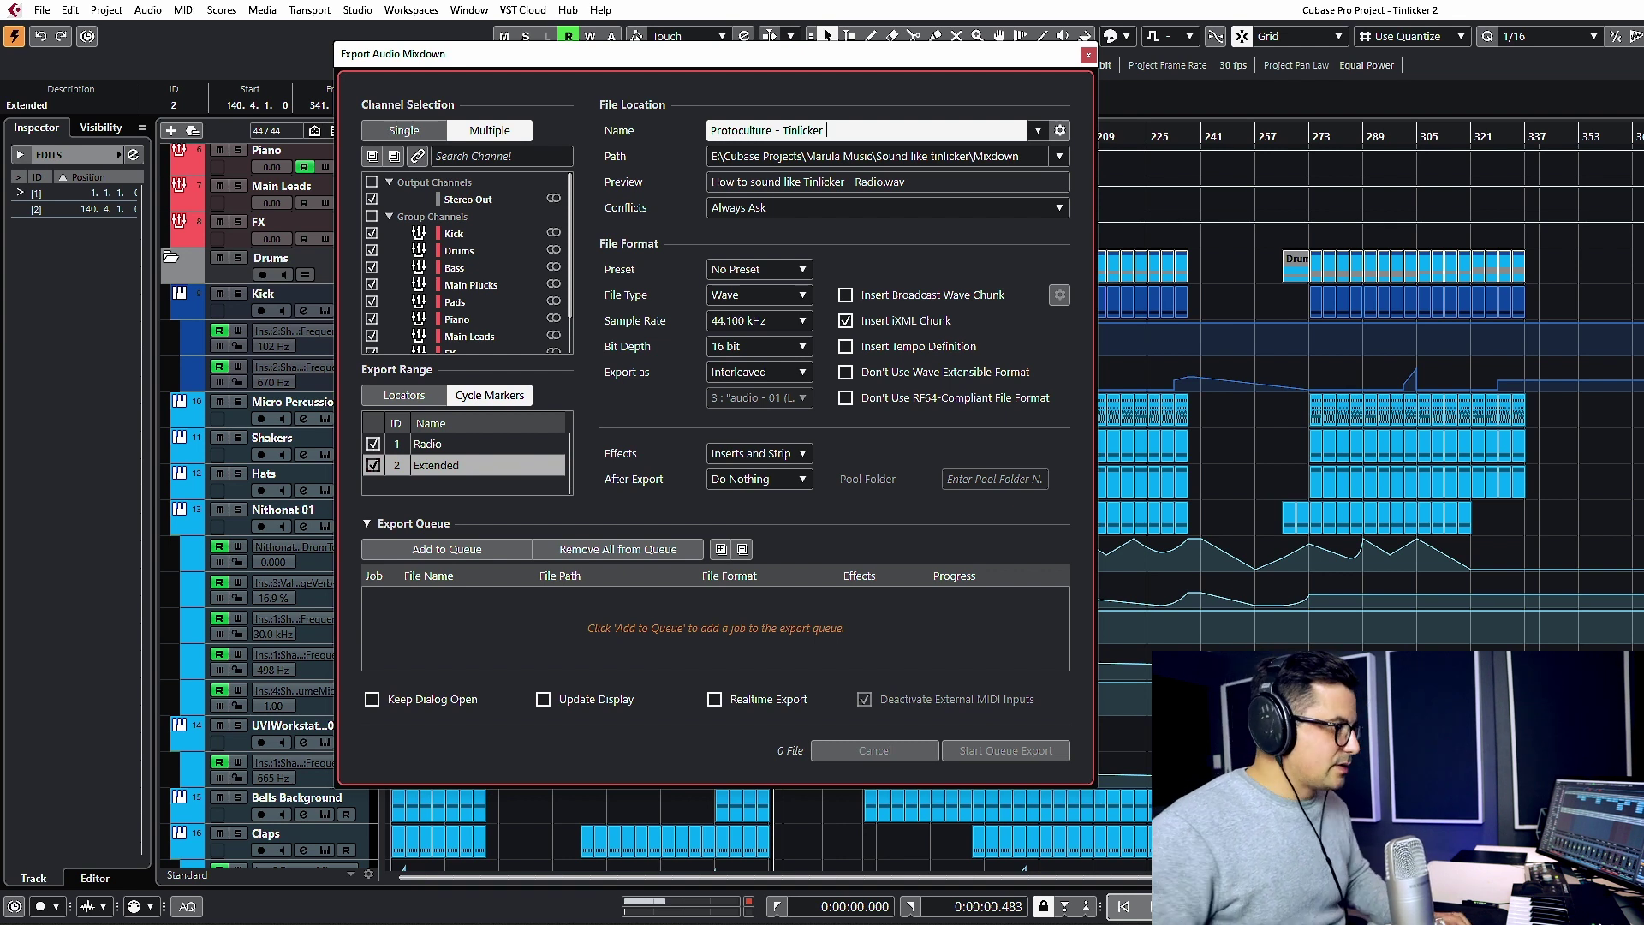
# Queue a 24 bit export of both cycle markers from the single Stereo Out channel, named "Protoculture - Tinlicker 24bit".
pyautogui.click(758, 345)
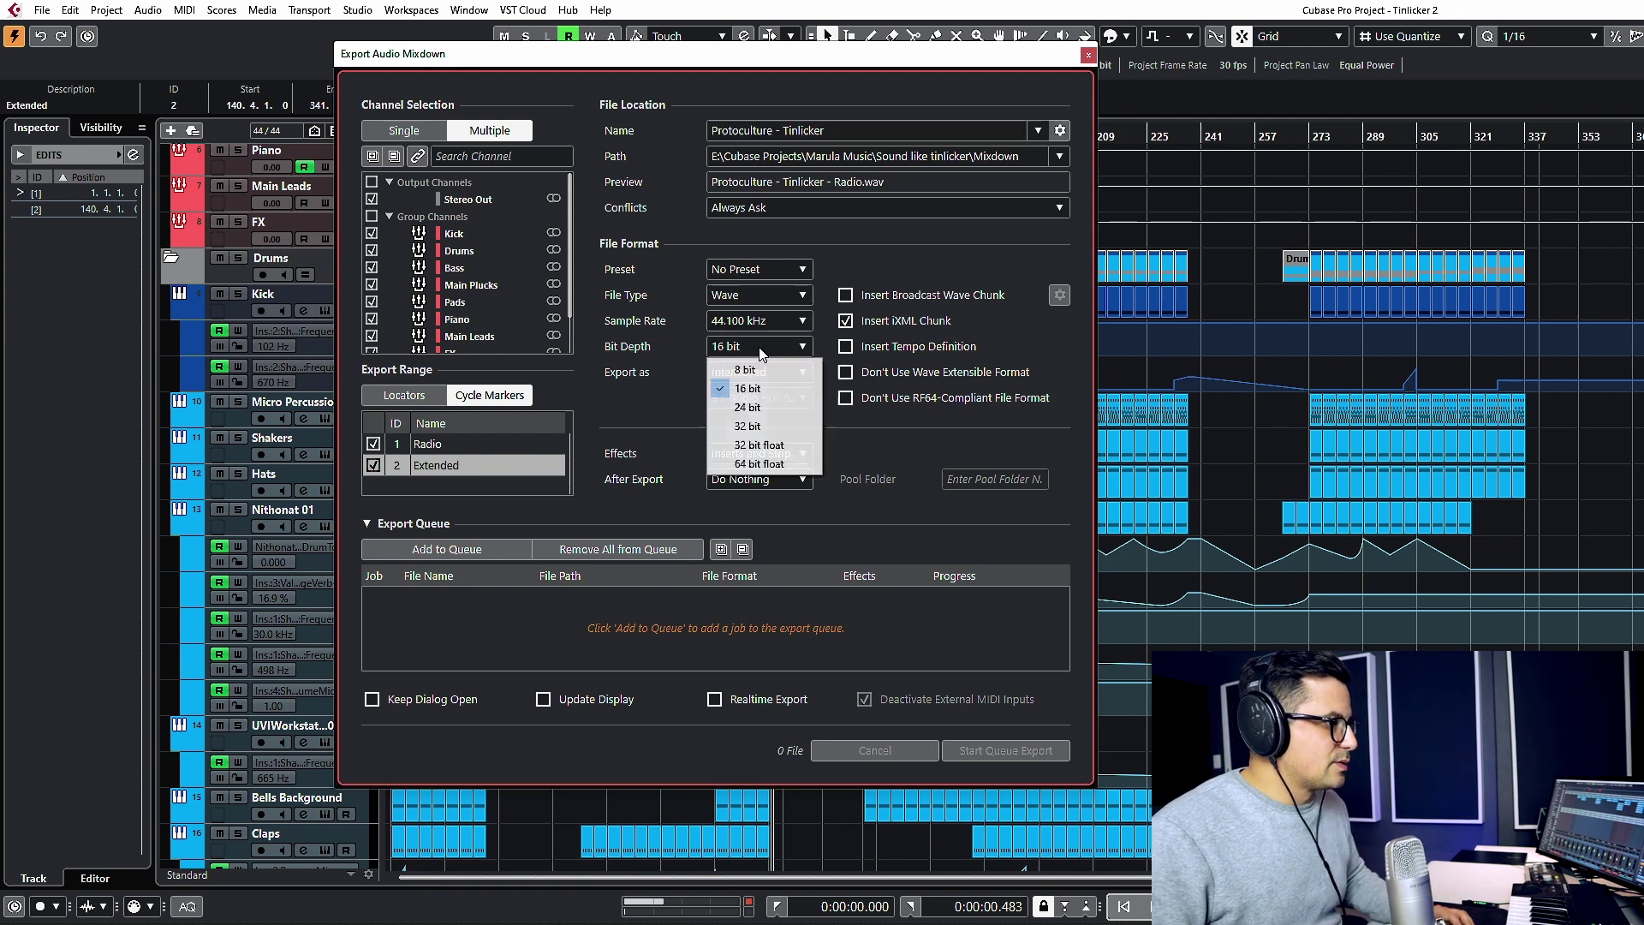
pyautogui.click(746, 408)
pyautogui.click(838, 130)
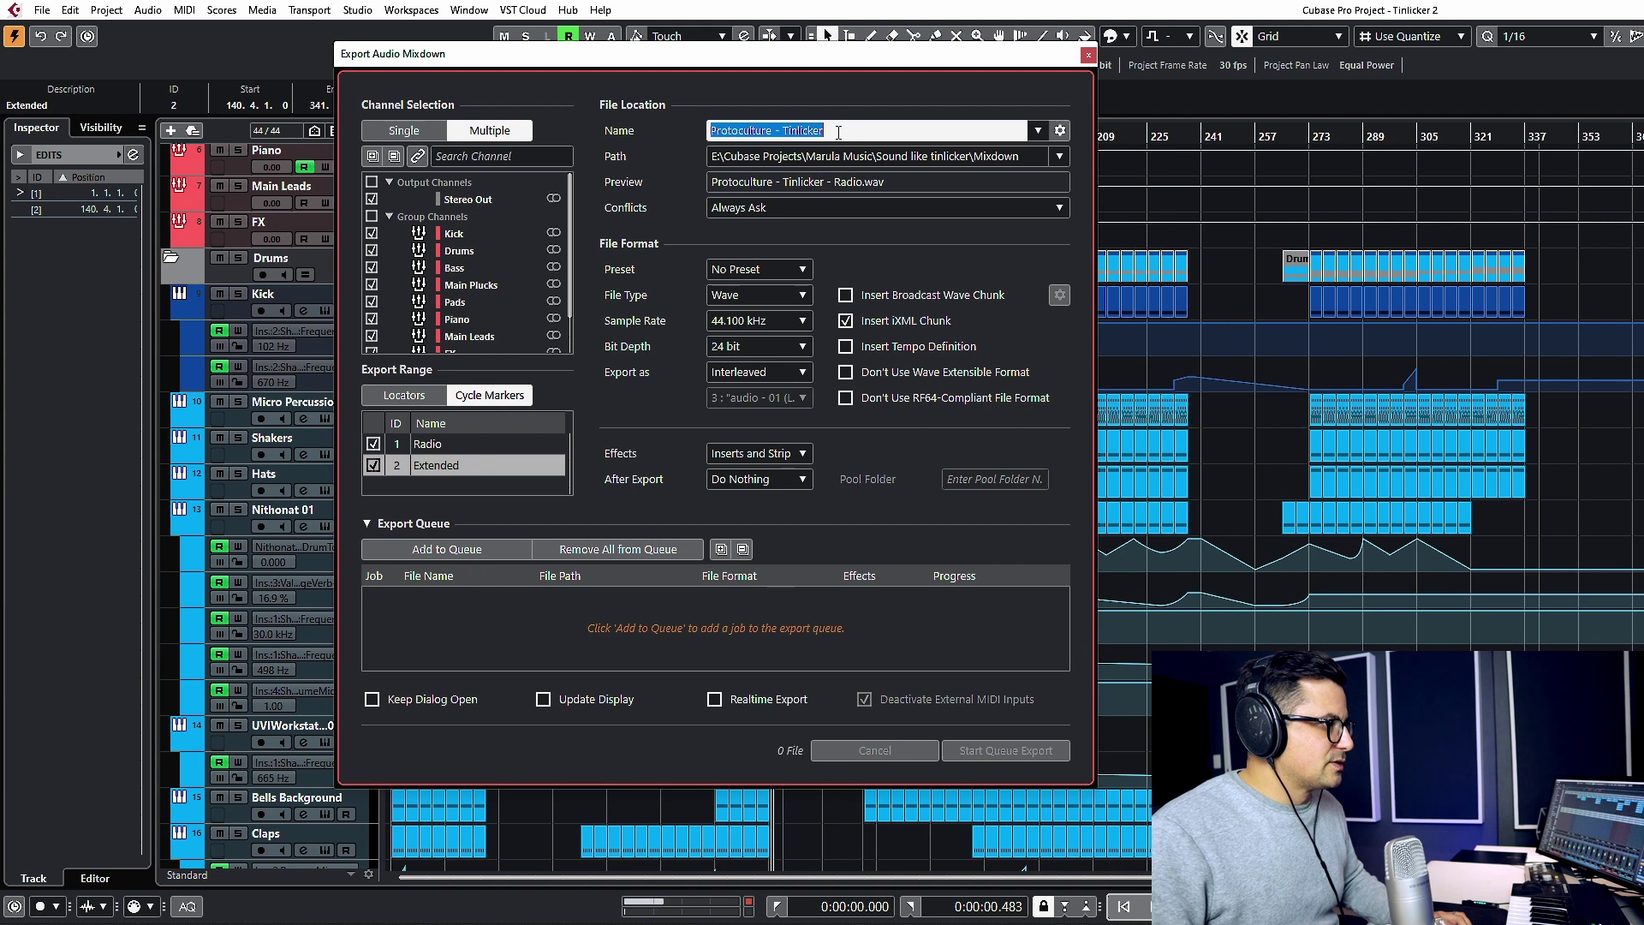
pyautogui.press('Right')
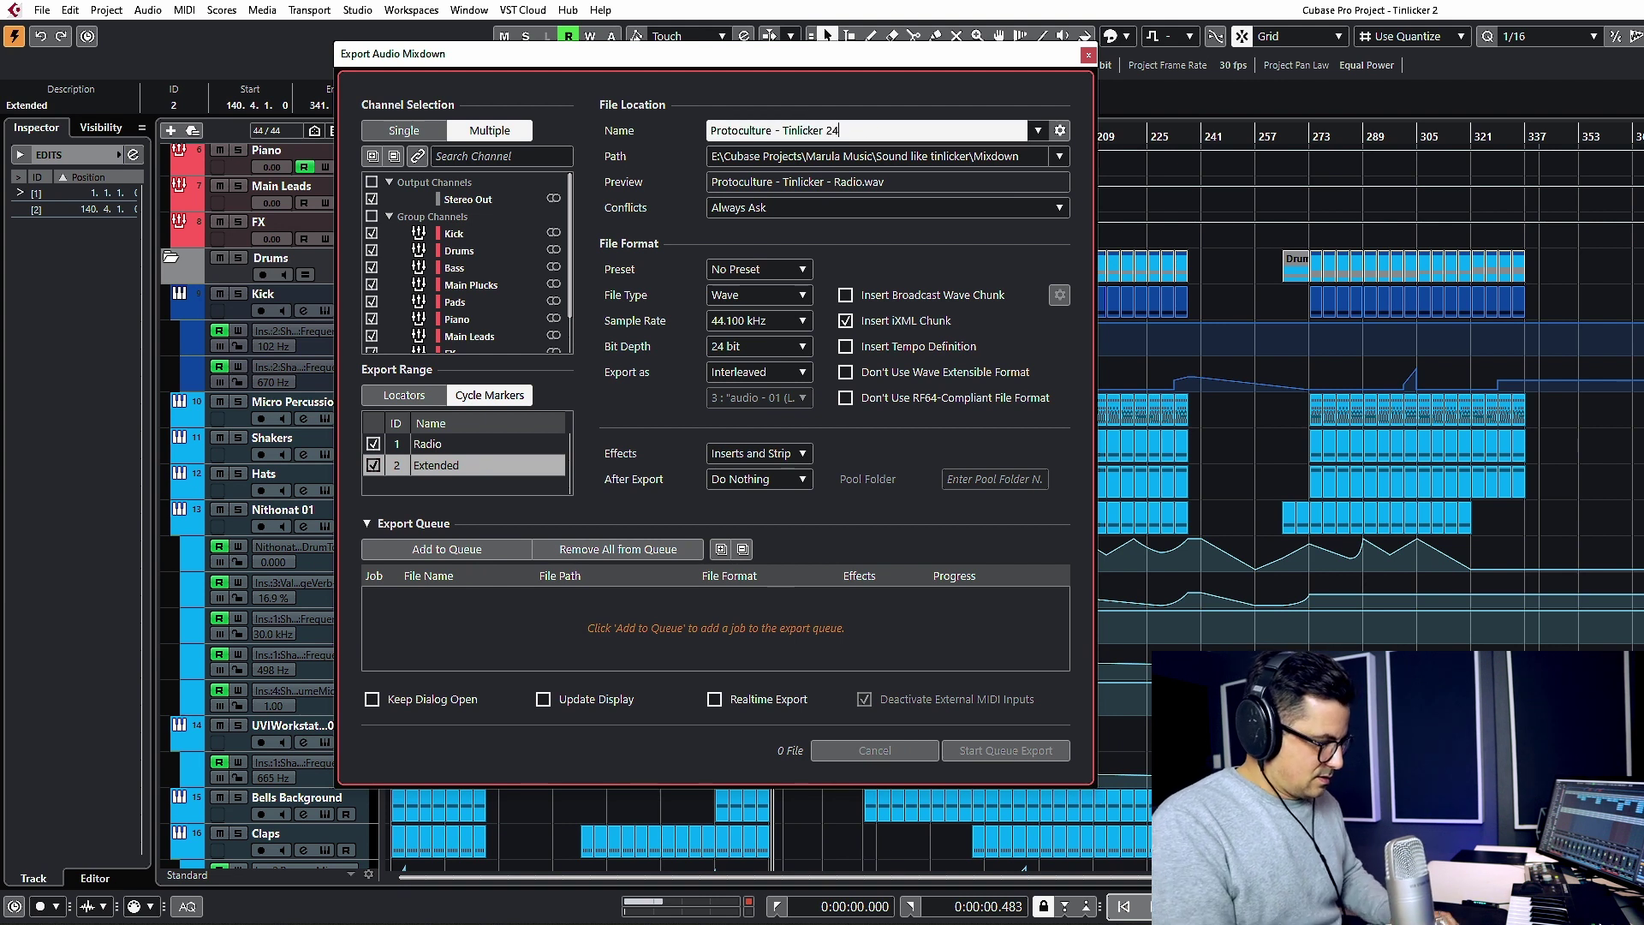
pyautogui.click(445, 443)
pyautogui.click(399, 551)
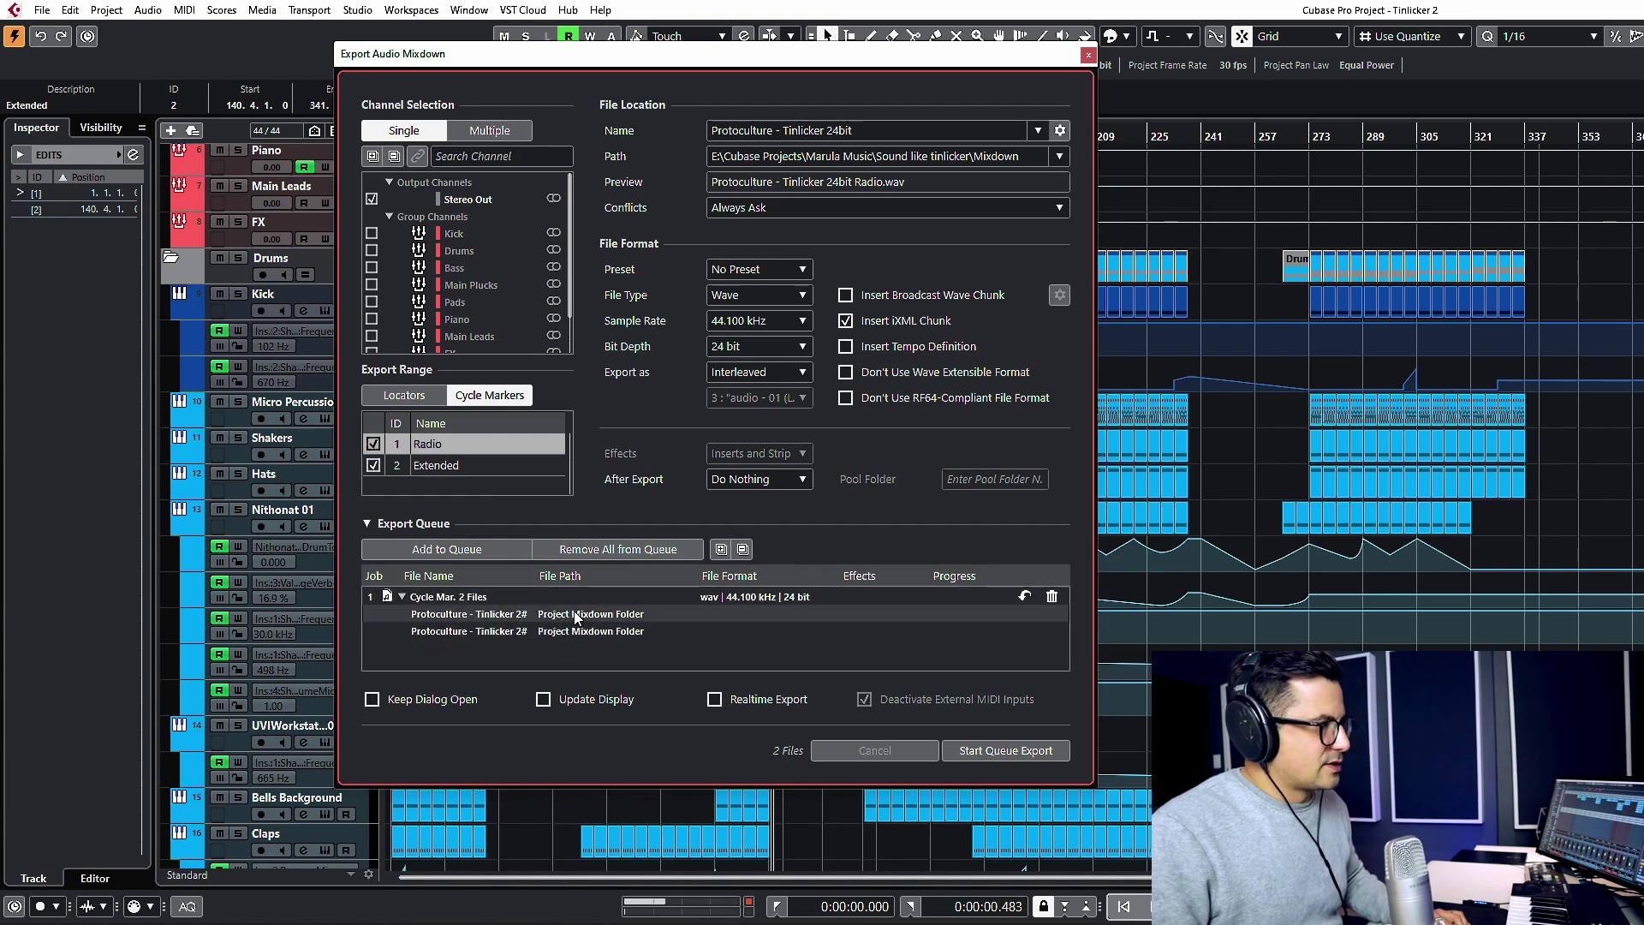
# Queue a second export job for both cycle markers at 16 bit, named "Protoculture - Tinlicker 16bit".
pyautogui.click(762, 350)
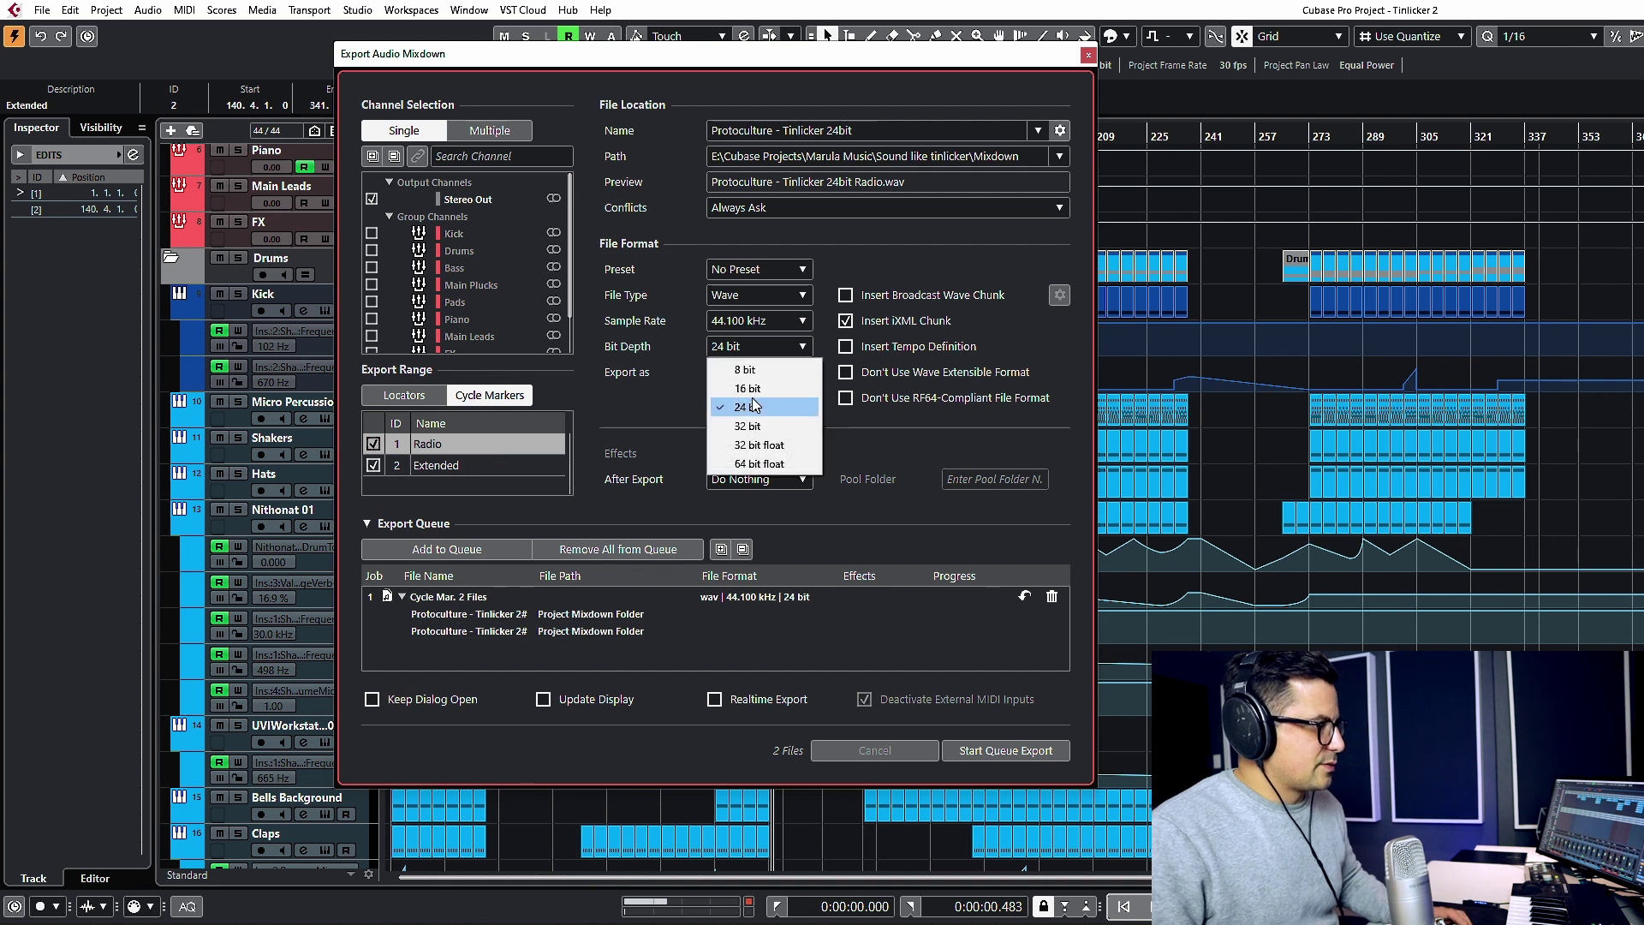
pyautogui.click(749, 389)
pyautogui.click(844, 131)
pyautogui.click(846, 131)
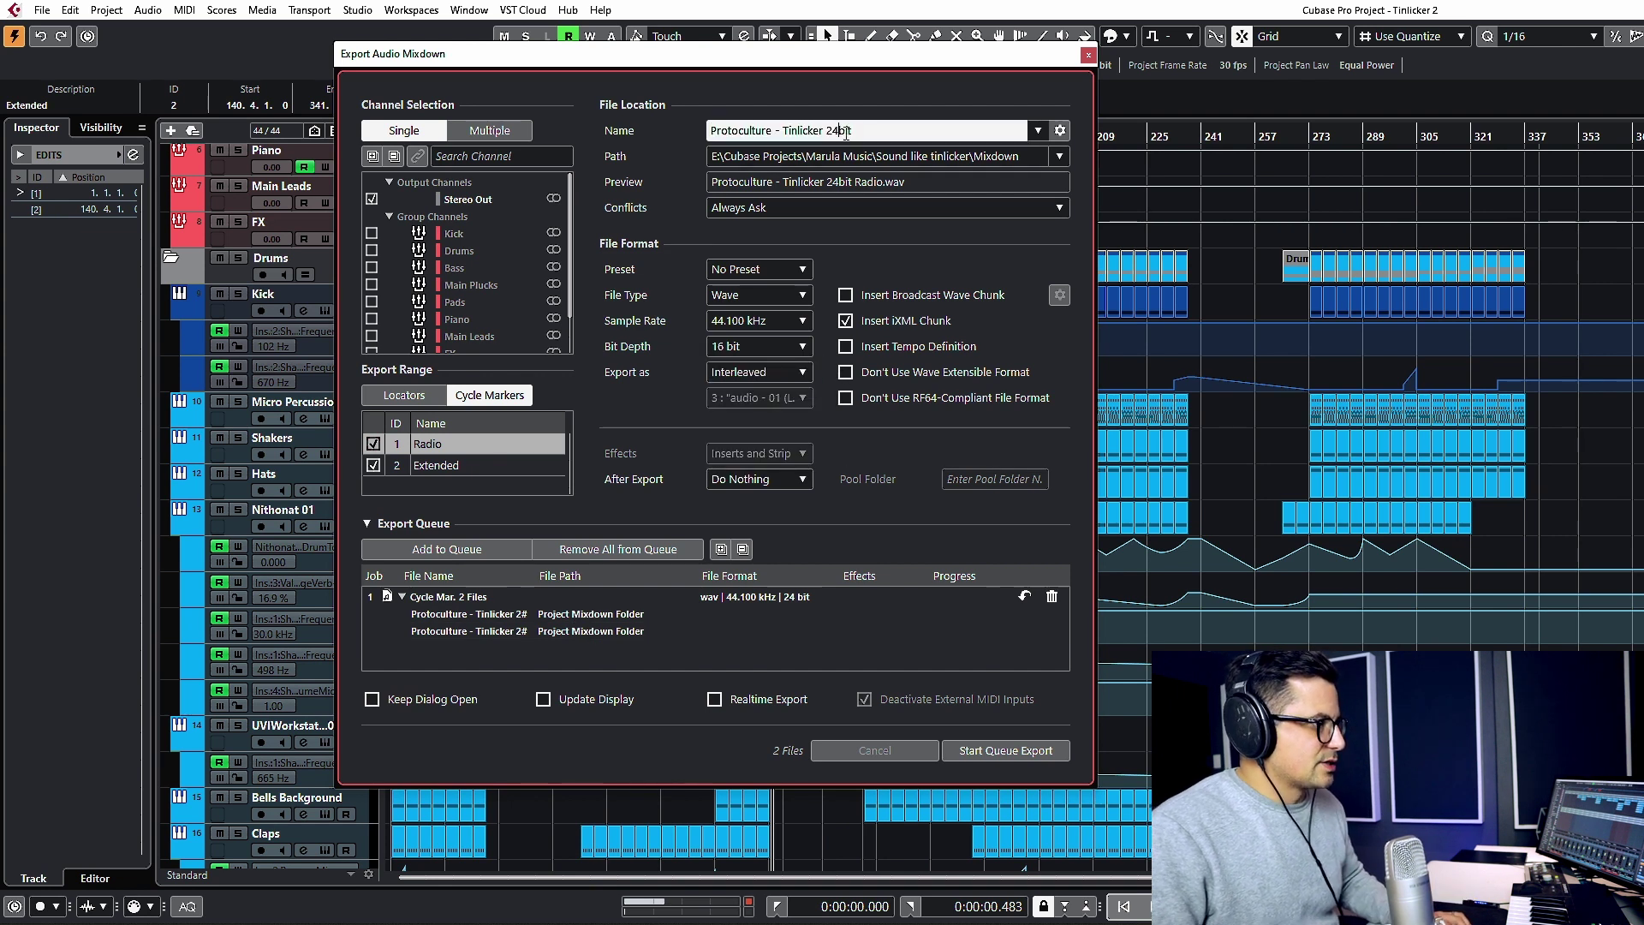
pyautogui.press('BackSpace')
pyautogui.press('BackSpace')
pyautogui.write('16')
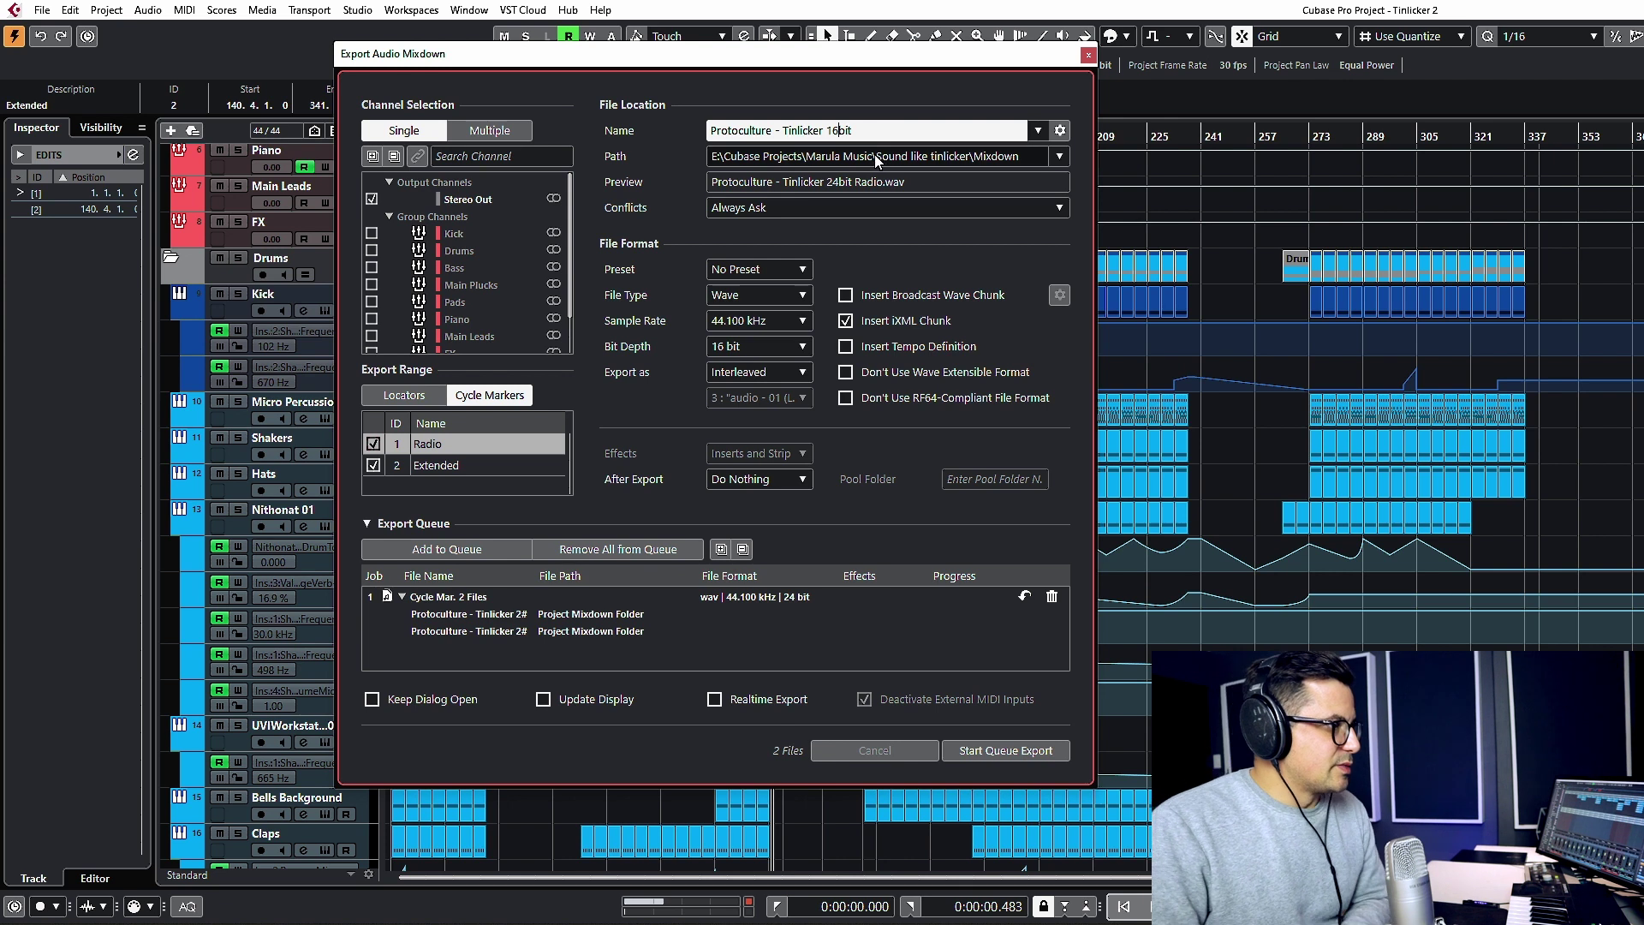
pyautogui.press('Return')
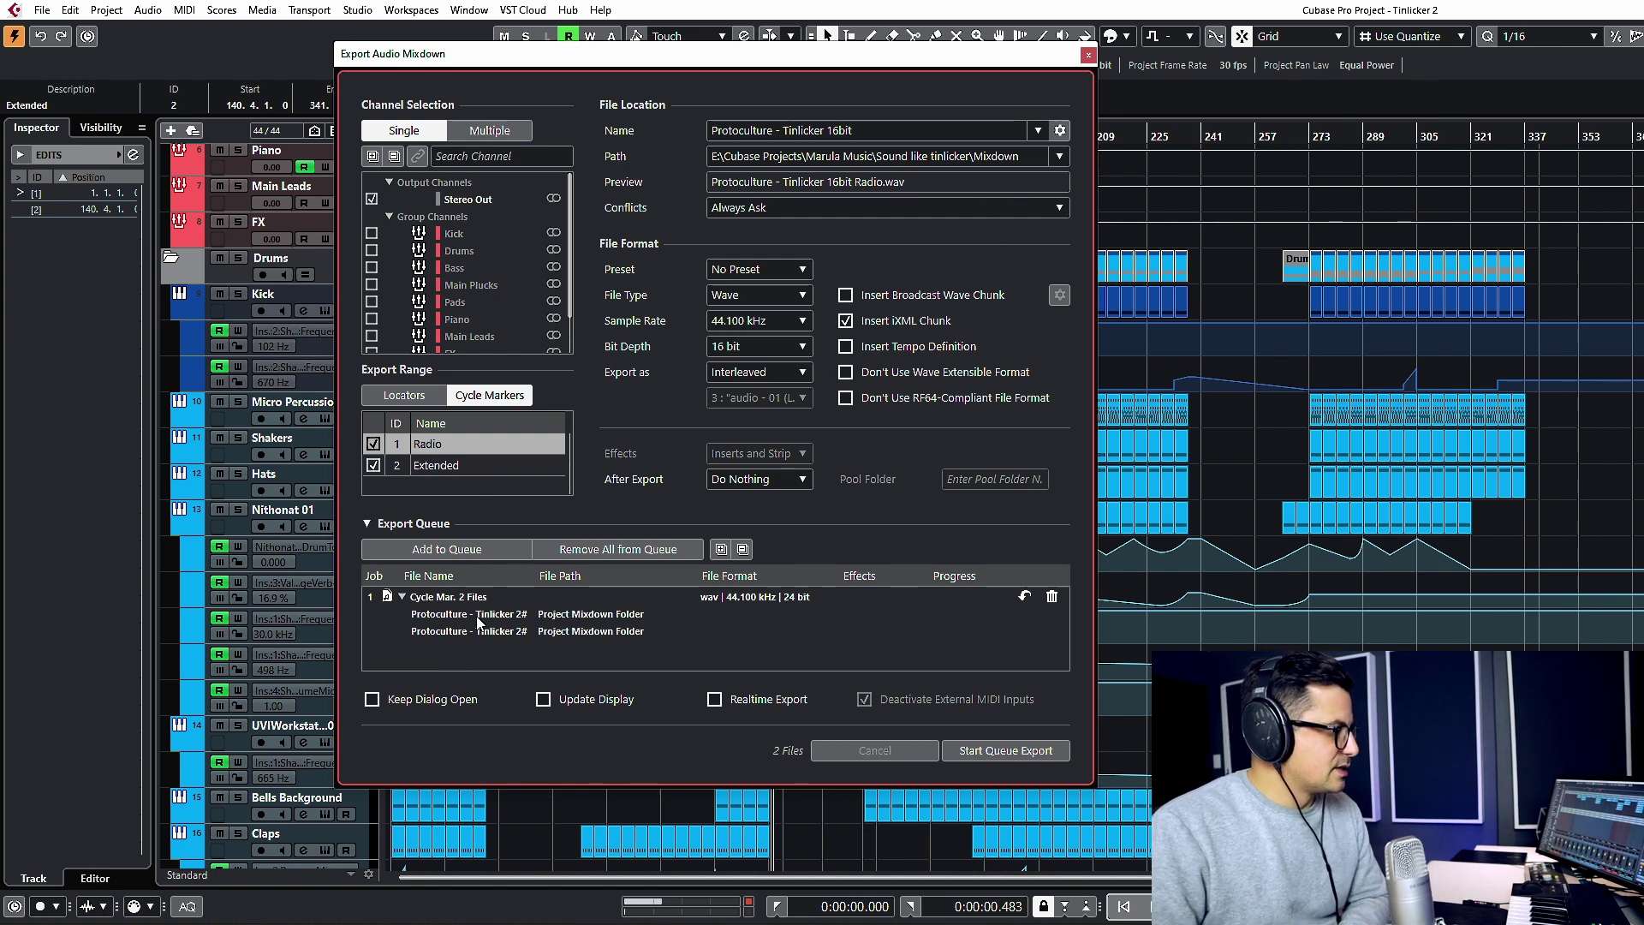
pyautogui.click(445, 549)
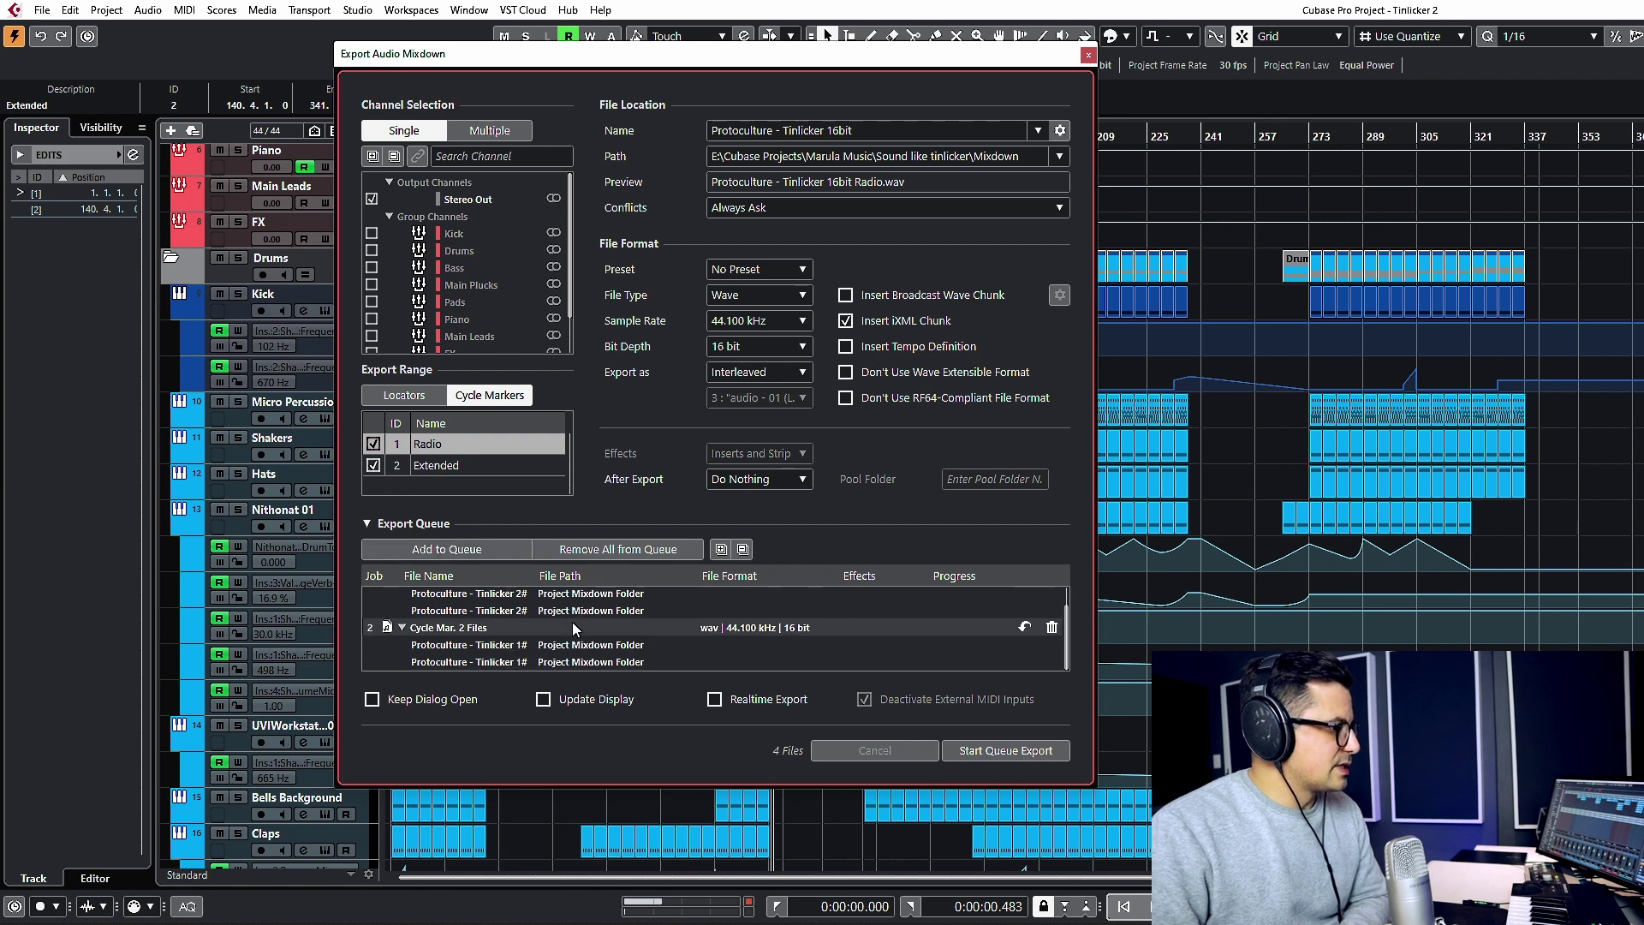